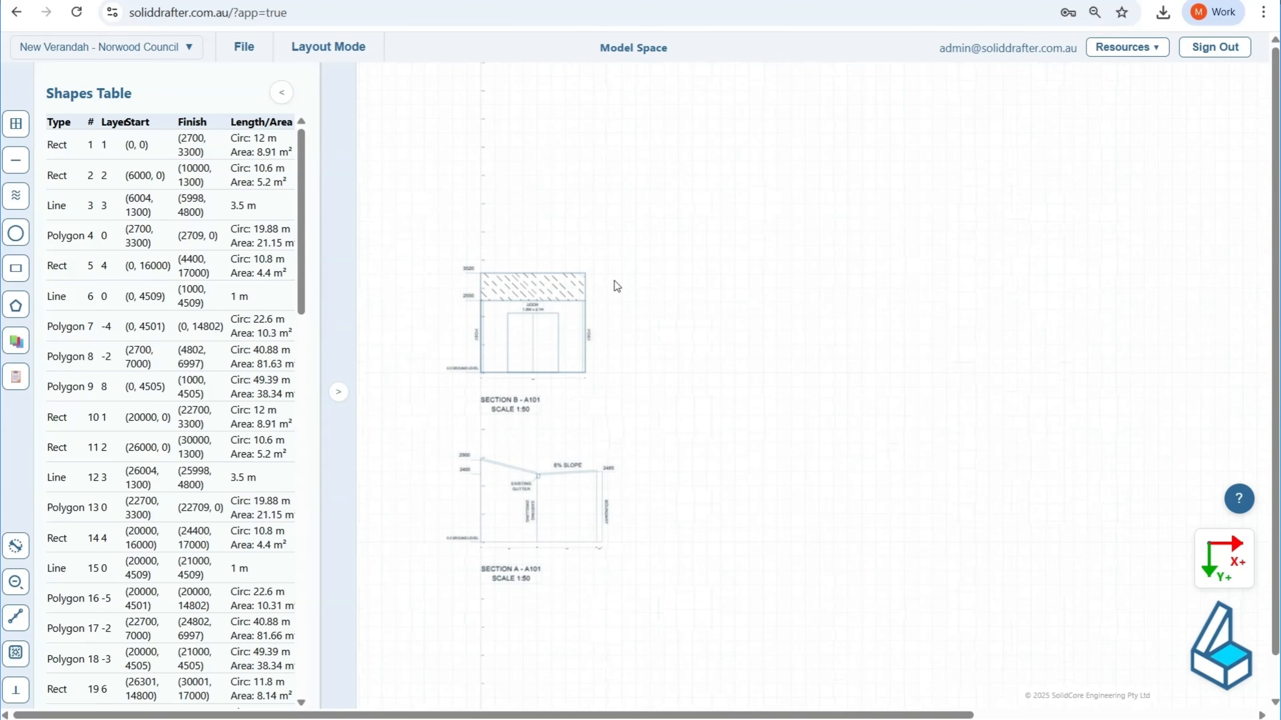
Step: Look over the section drawings and the existing and proposed site plans, down to the proposed verandah
{"action": "scroll", "coordinate": [634, 366], "scroll_direction": "down", "scroll_amount": 5}
{"action": "scroll", "coordinate": [706, 449], "scroll_direction": "down", "scroll_amount": 2}
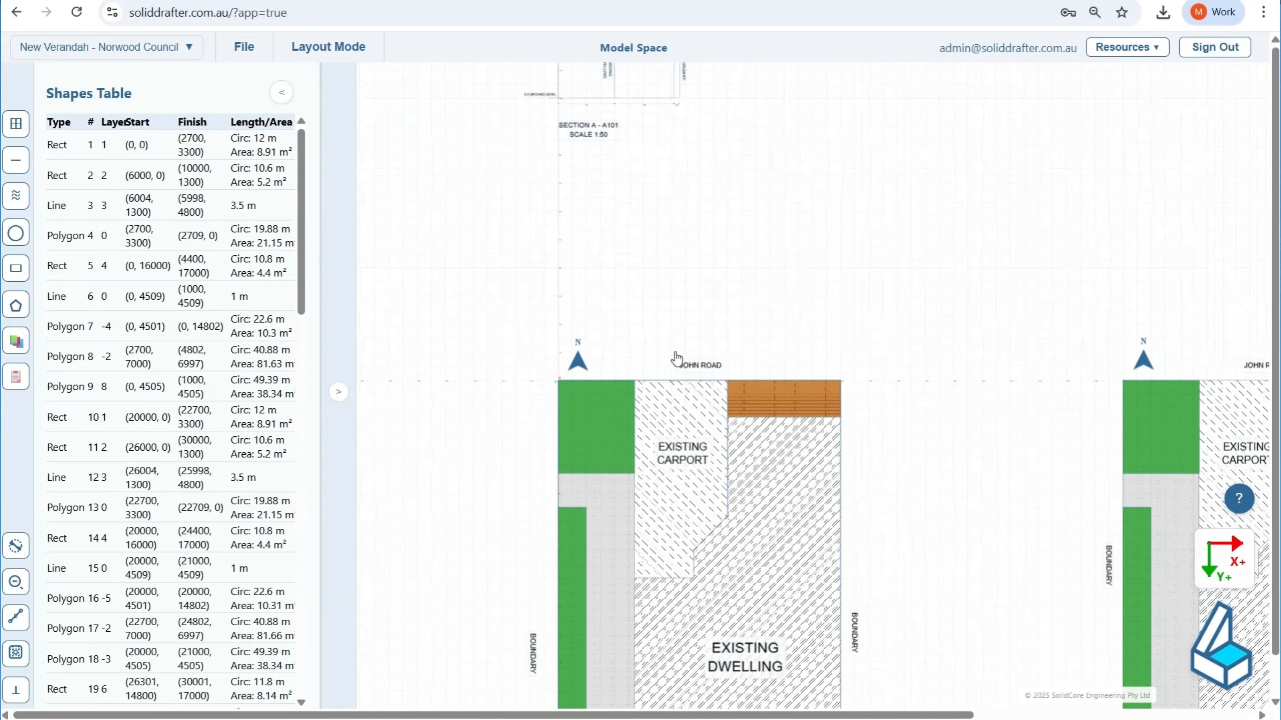
{"action": "scroll", "coordinate": [510, 264], "scroll_direction": "down", "scroll_amount": 4}
{"action": "scroll", "coordinate": [837, 547], "scroll_direction": "down", "scroll_amount": 2}
{"action": "scroll", "coordinate": [837, 546], "scroll_direction": "right", "scroll_amount": 4}
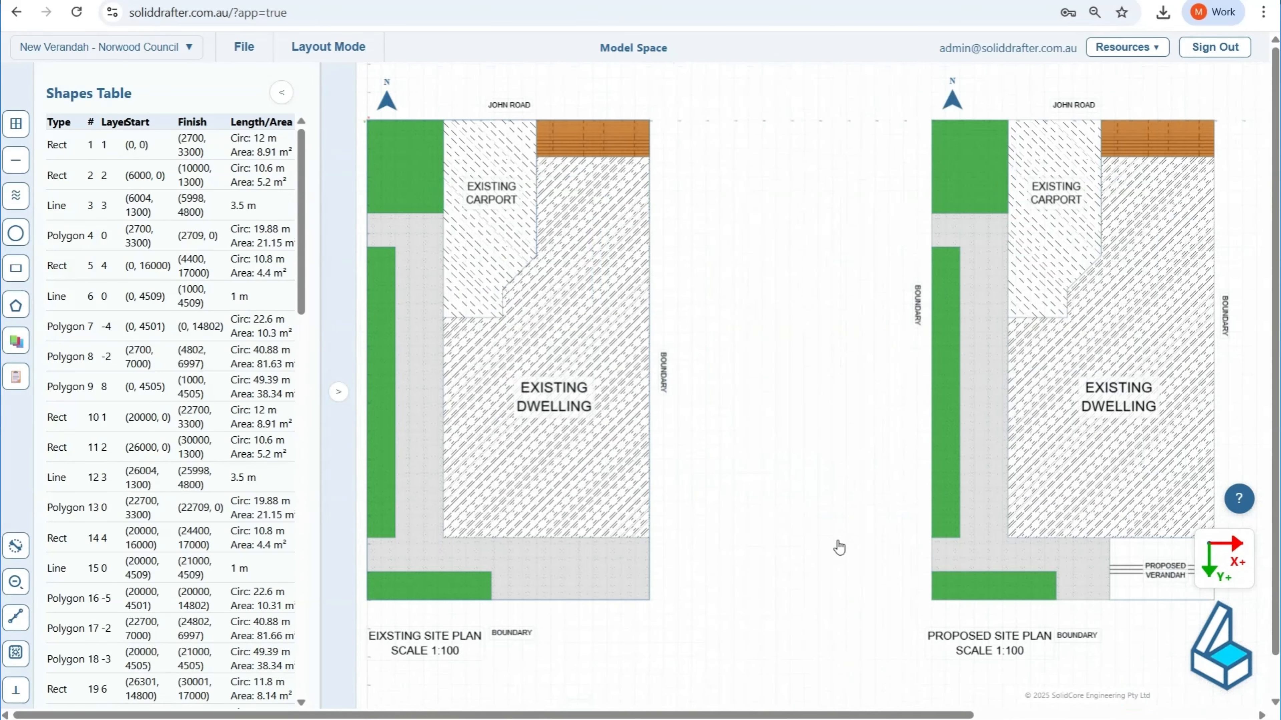
{"action": "scroll", "coordinate": [634, 406], "scroll_direction": "down", "scroll_amount": 3}
{"action": "scroll", "coordinate": [633, 406], "scroll_direction": "right", "scroll_amount": 3}
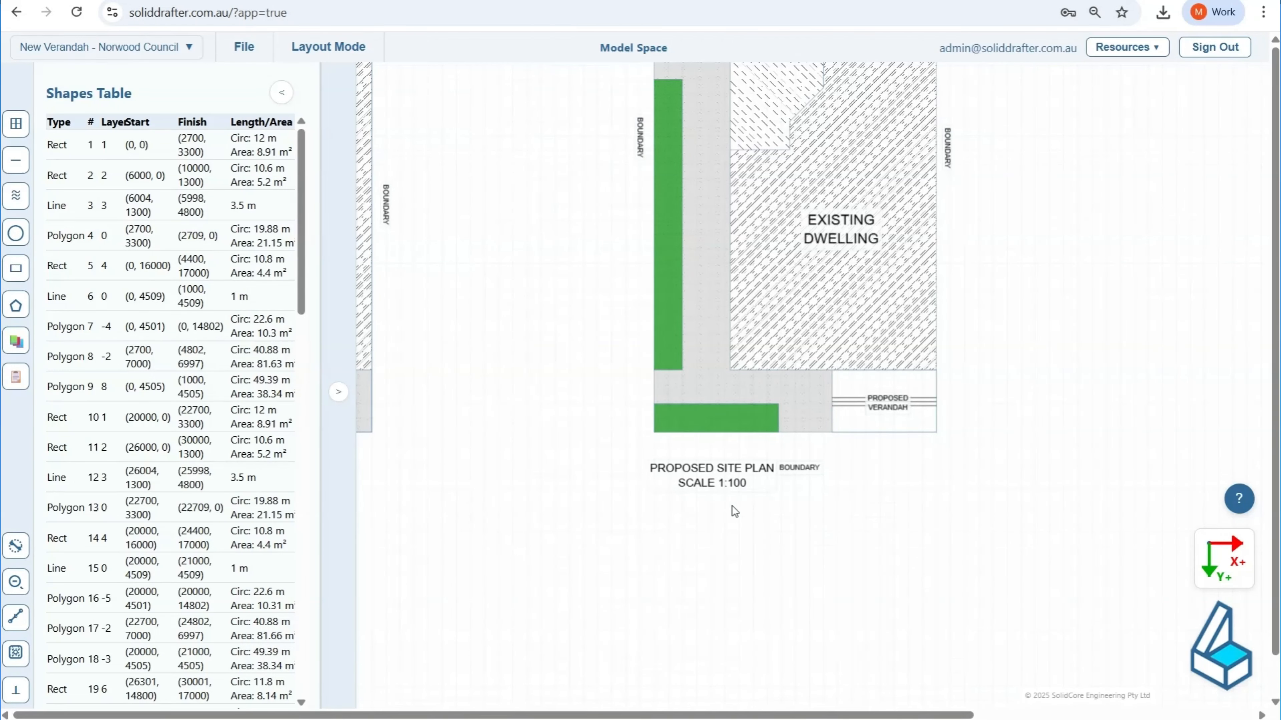
{"action": "scroll", "coordinate": [764, 438], "scroll_direction": "right", "scroll_amount": 1}
{"action": "scroll", "coordinate": [763, 438], "scroll_direction": "right", "scroll_amount": 4}
{"action": "scroll", "coordinate": [763, 438], "scroll_direction": "down", "scroll_amount": 1}
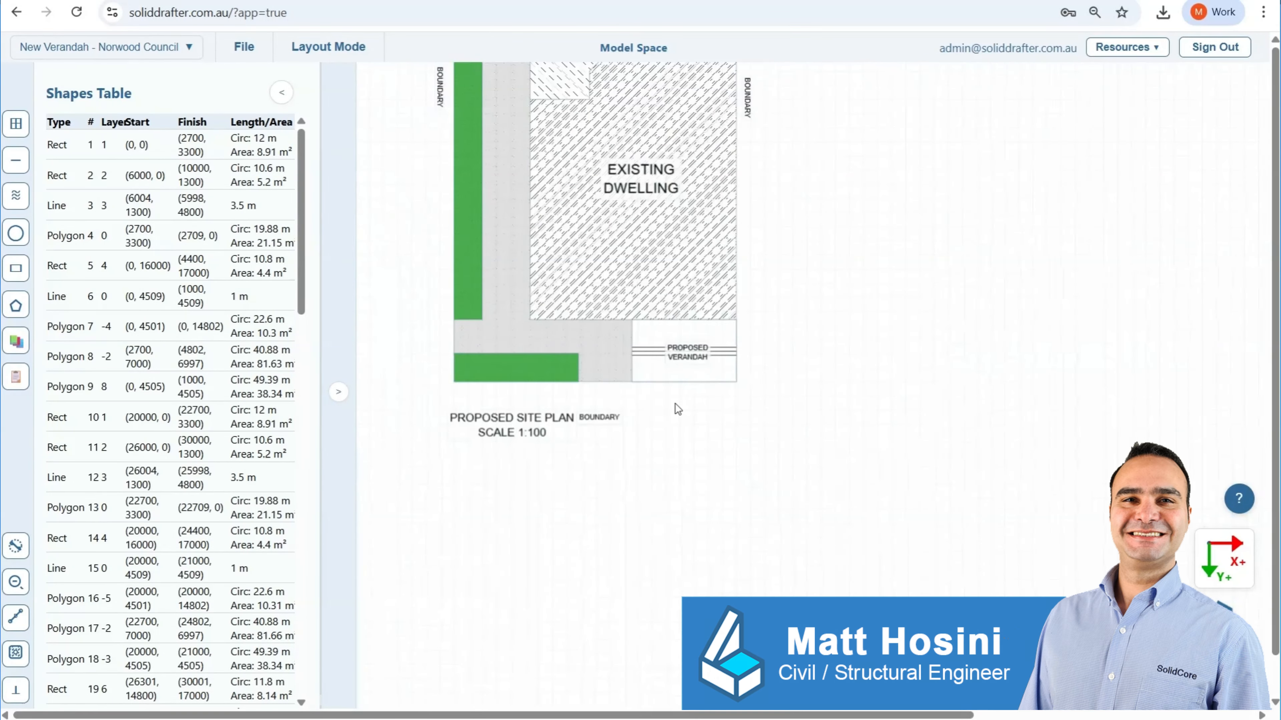
Step: Place an elevation marker from the object library in the empty space below the proposed verandah
{"action": "scroll", "coordinate": [677, 409], "scroll_direction": "up", "scroll_amount": 2}
{"action": "scroll", "coordinate": [701, 401], "scroll_direction": "up", "scroll_amount": 2}
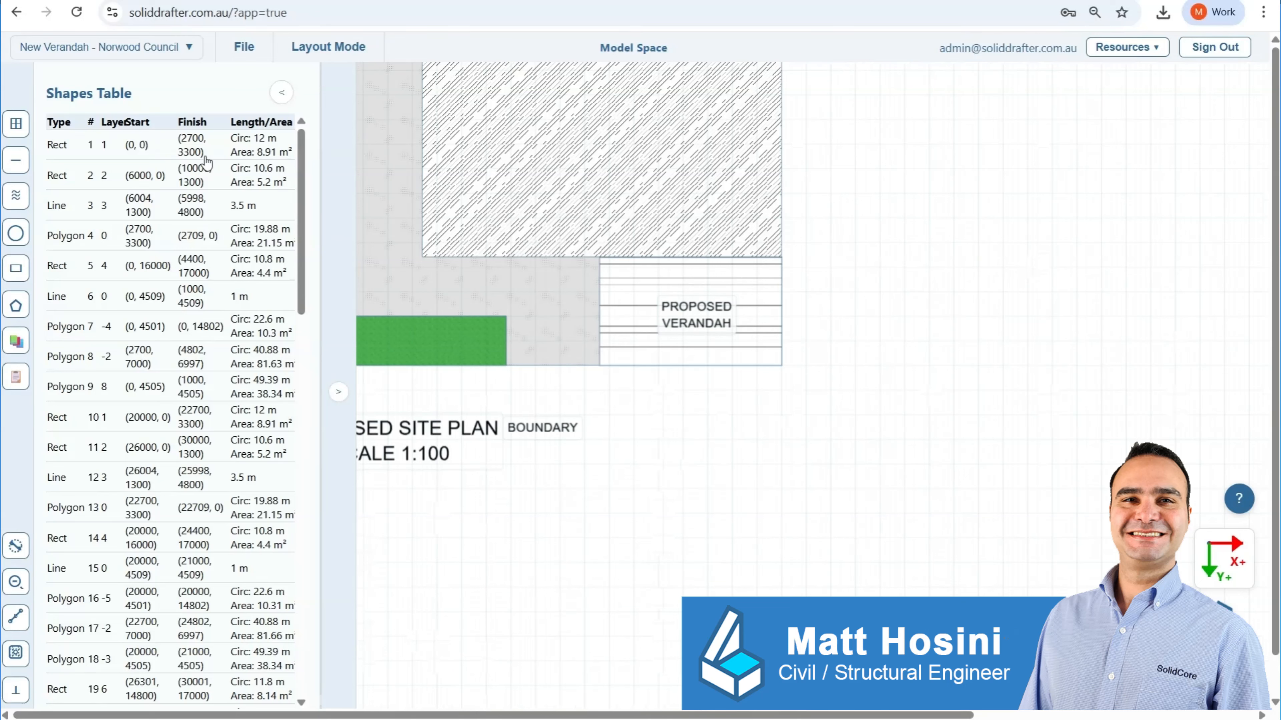
{"action": "left_click", "coordinate": [15, 341]}
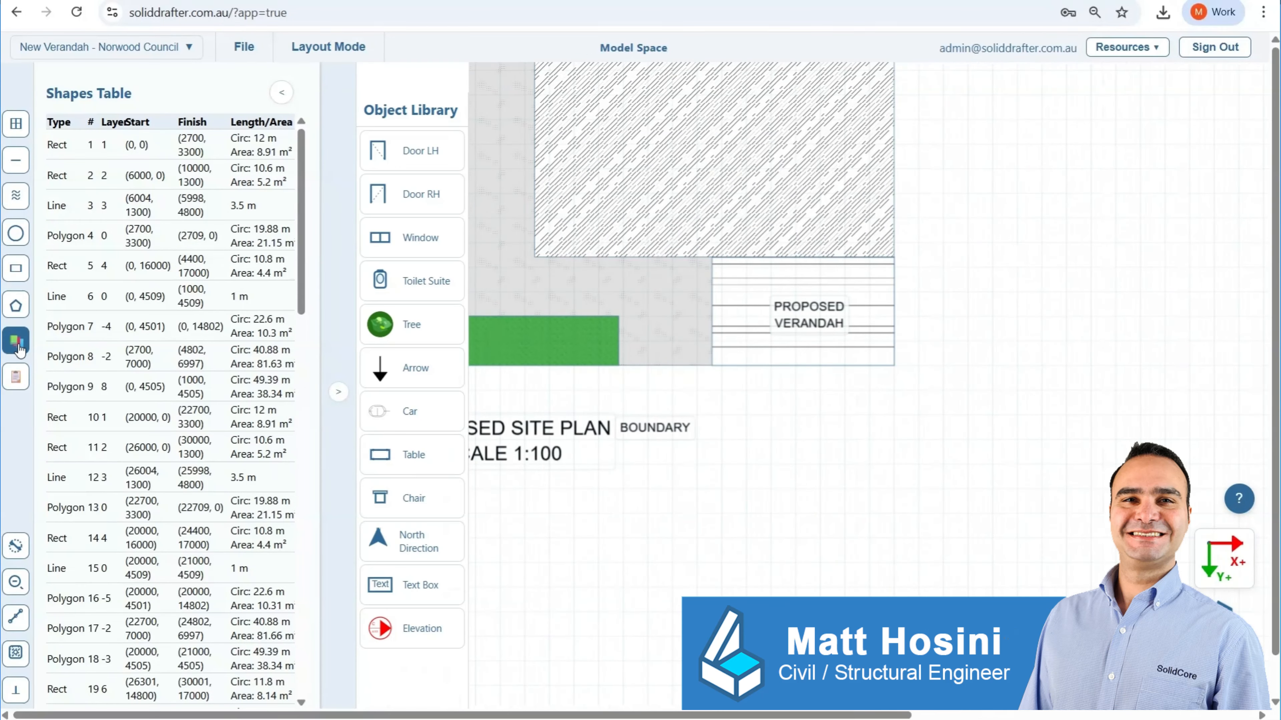
{"action": "left_click", "coordinate": [423, 628]}
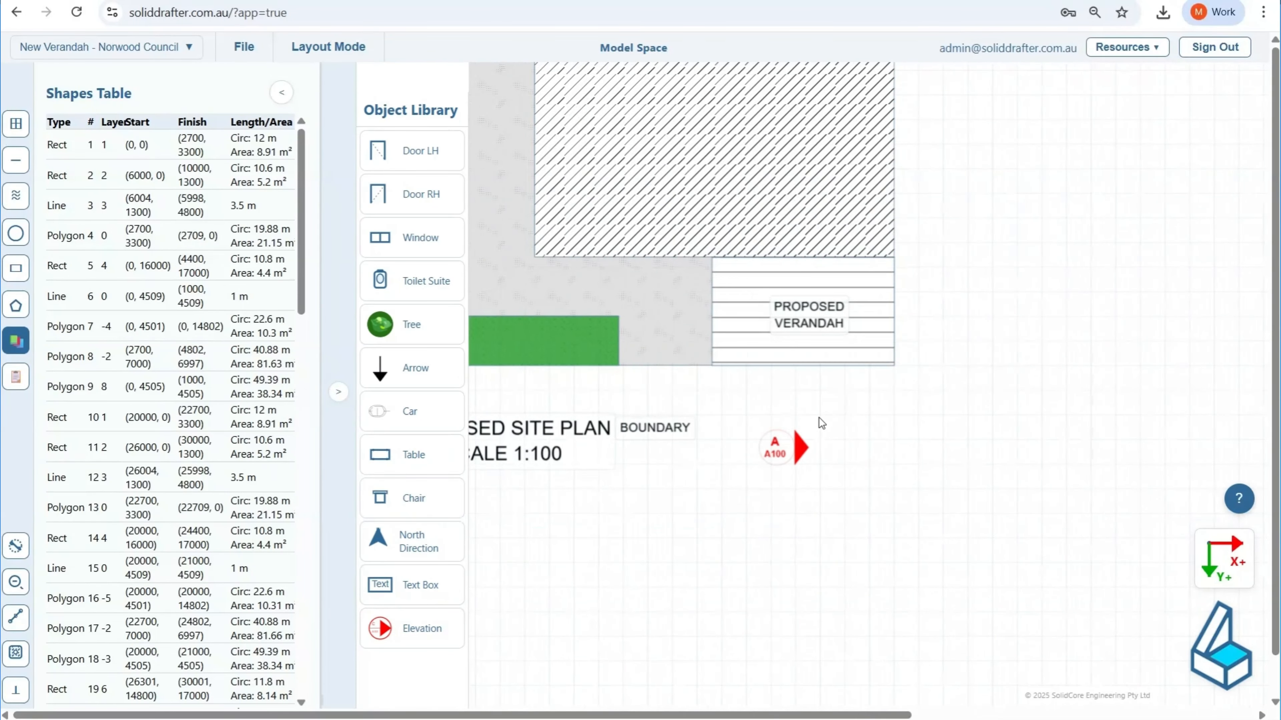
{"action": "left_click", "coordinate": [782, 448]}
Step: Set the elevation marker's drawing number to A101, keeping the letter A
{"action": "scroll", "coordinate": [783, 450], "scroll_direction": "up", "scroll_amount": 1}
{"action": "scroll", "coordinate": [783, 454], "scroll_direction": "up", "scroll_amount": 2}
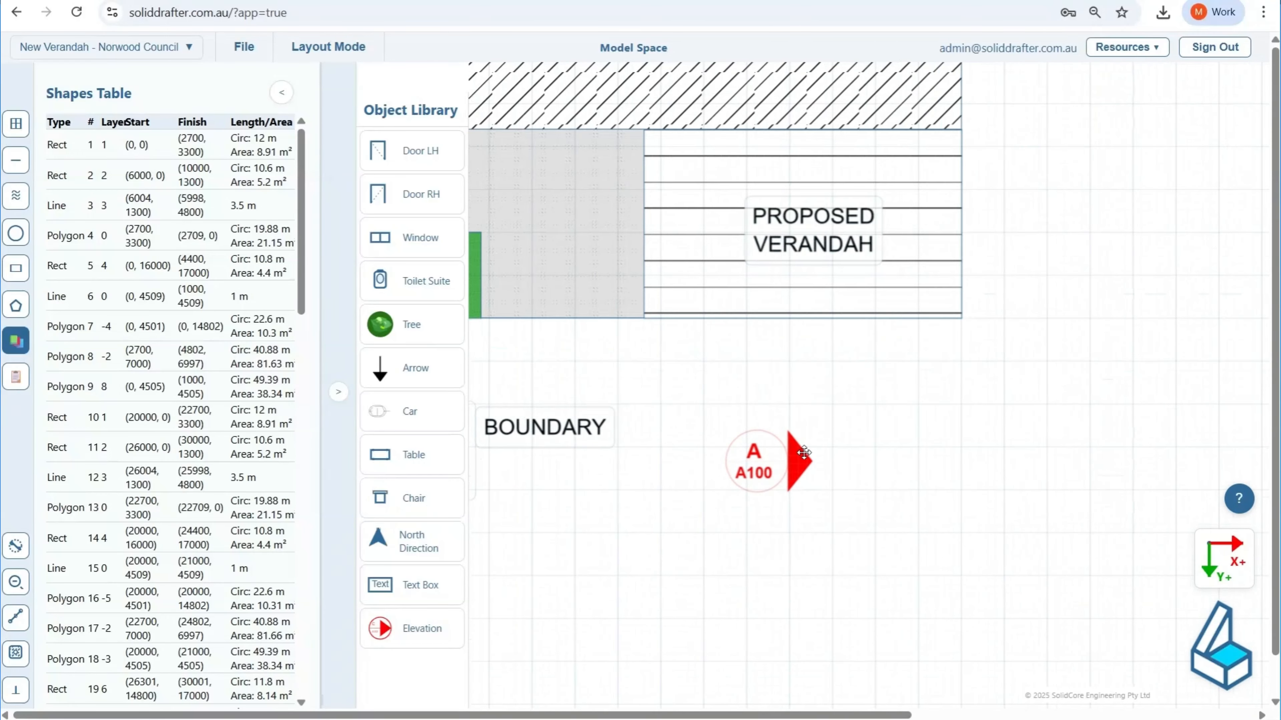
{"action": "double_click", "coordinate": [738, 466]}
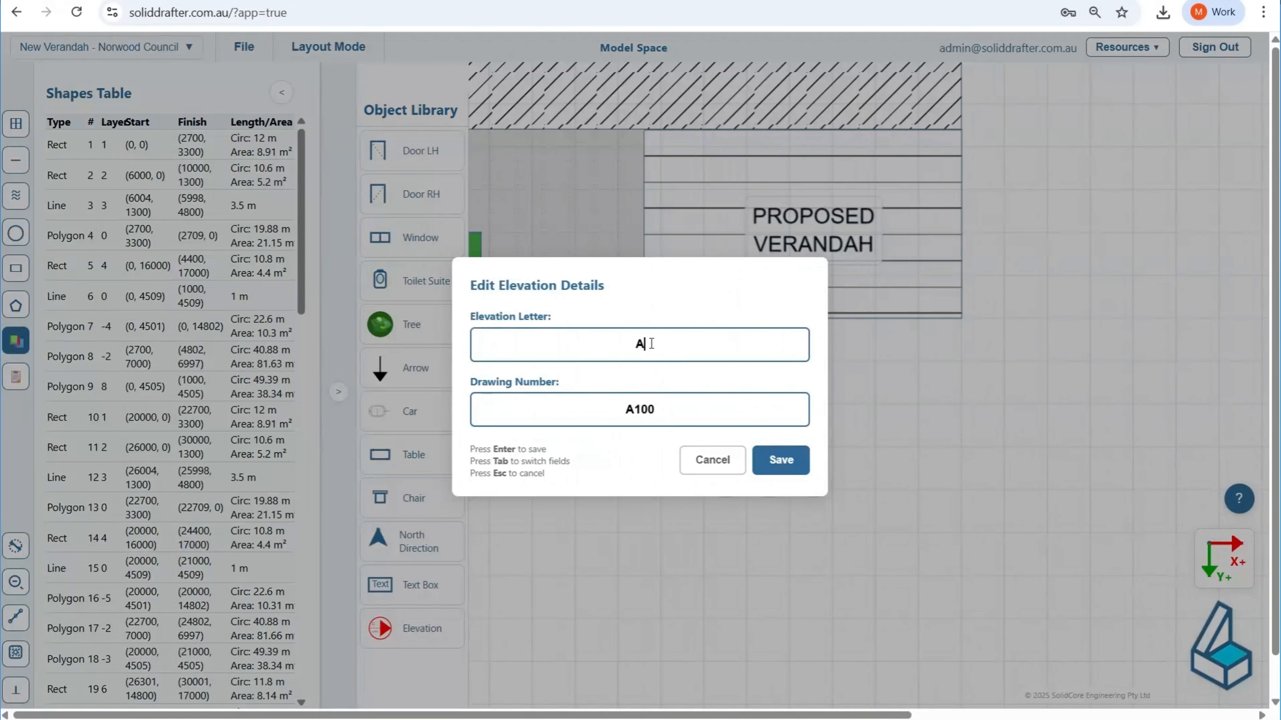
{"action": "left_click_drag", "start_coordinate": [651, 344], "coordinate": [620, 344]}
{"action": "left_click", "coordinate": [651, 411]}
{"action": "key", "text": "BackSpace"}
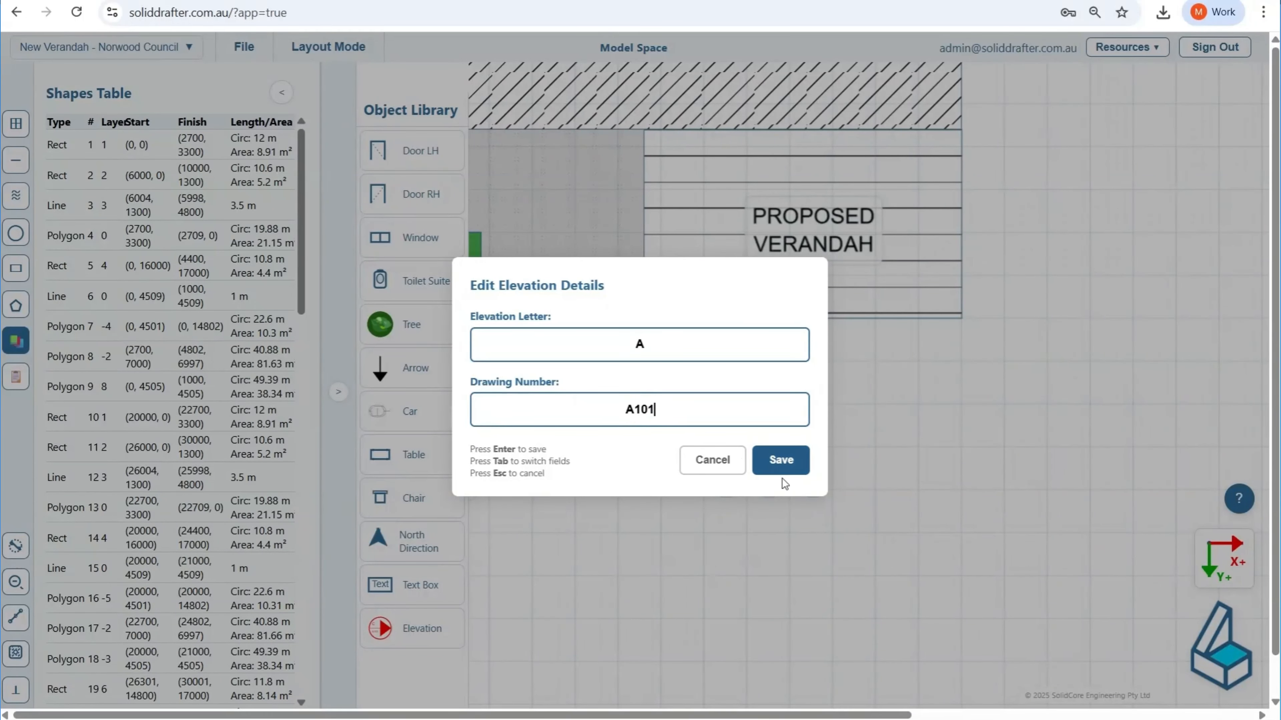
{"action": "type", "text": "1"}
{"action": "left_click", "coordinate": [780, 459]}
Step: Move the A101 elevation marker onto the paving just west of the proposed verandah so its arrow points at the verandah
{"action": "scroll", "coordinate": [981, 348], "scroll_direction": "down", "scroll_amount": 4}
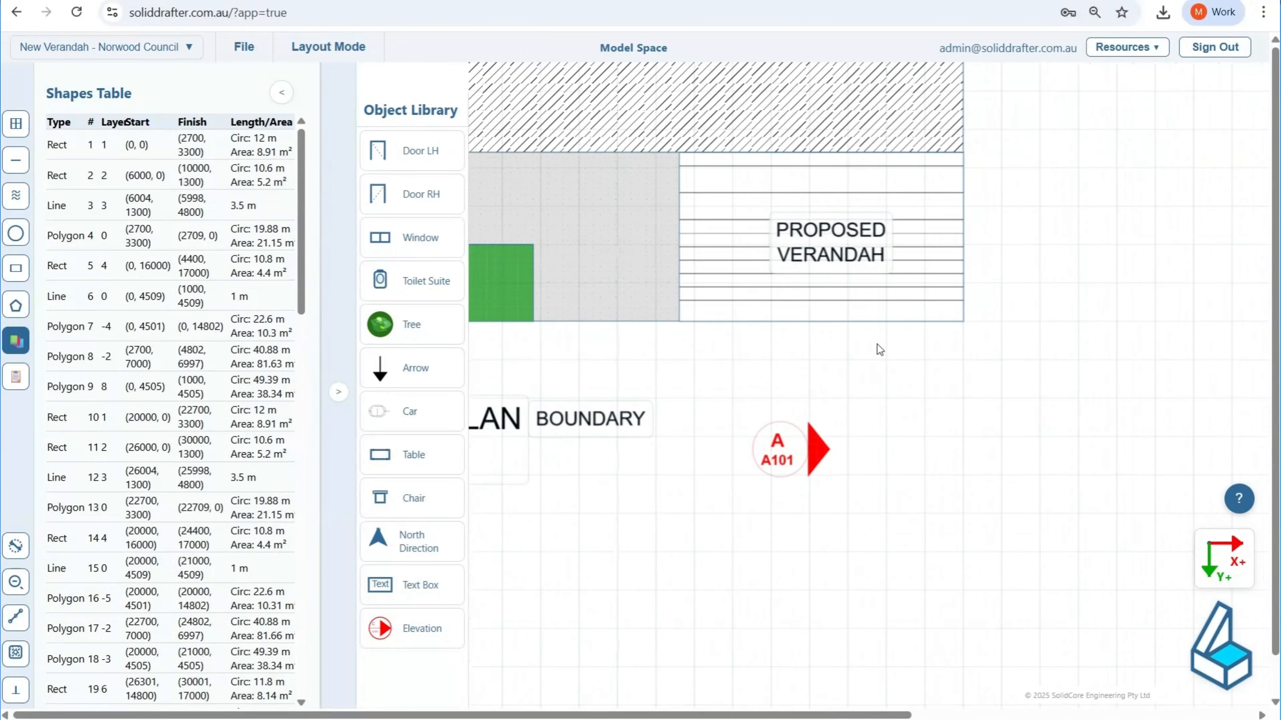
{"action": "left_click", "coordinate": [840, 421]}
{"action": "mouse_move", "coordinate": [842, 421]}
{"action": "left_mouse_down"}
{"action": "mouse_move", "coordinate": [708, 255]}
{"action": "mouse_move", "coordinate": [728, 272]}
{"action": "left_mouse_up"}
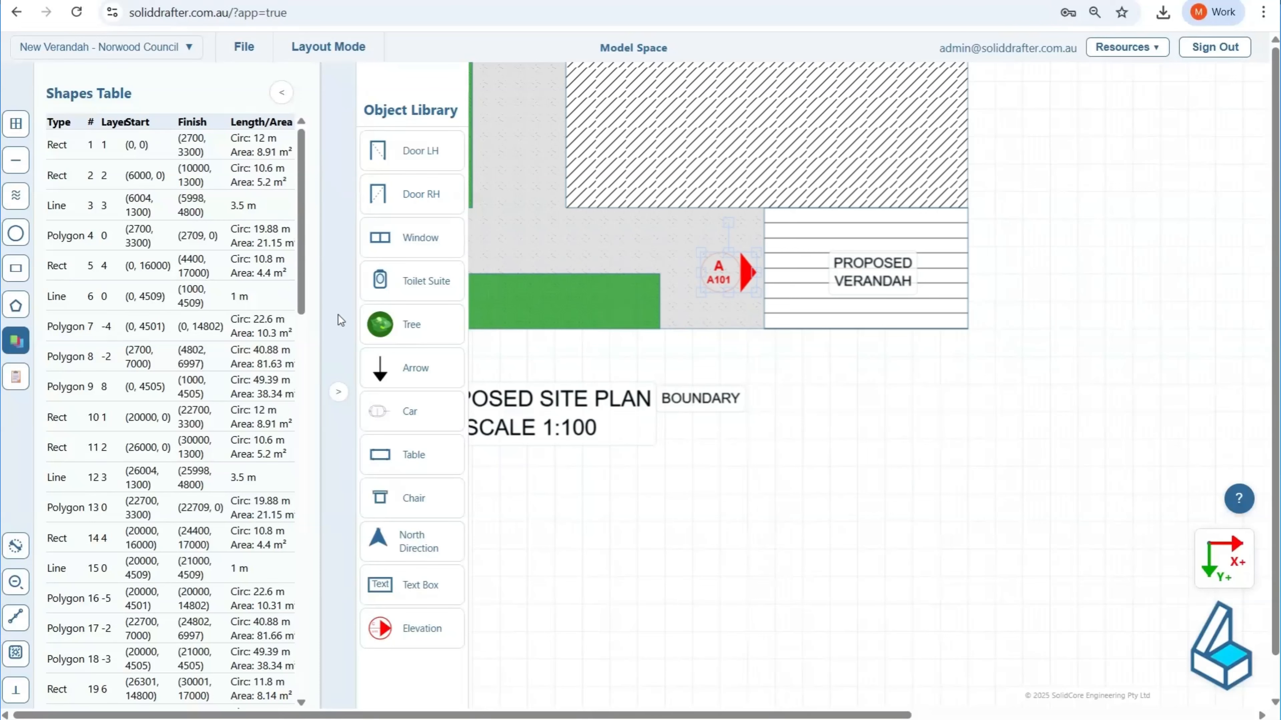
Step: Place a second elevation marker below the proposed verandah and select its entry in the objects table
{"action": "left_click", "coordinate": [424, 626]}
{"action": "left_click", "coordinate": [779, 401]}
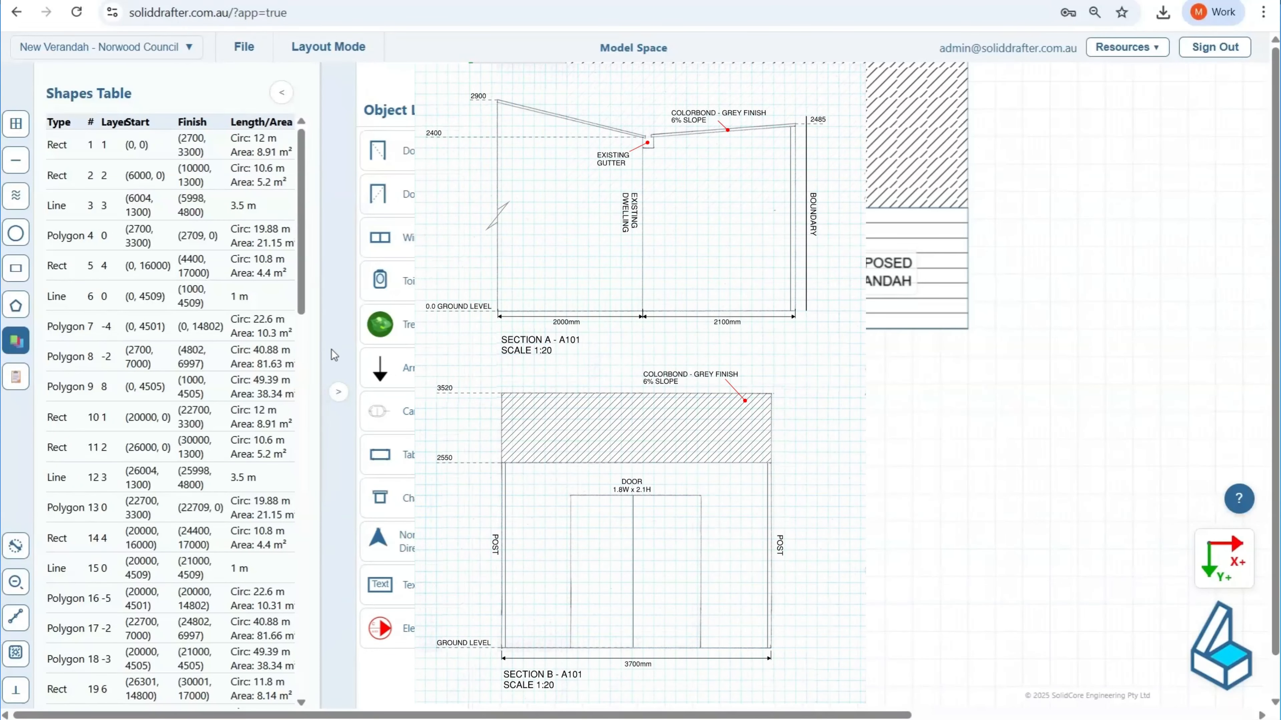
{"action": "left_click", "coordinate": [282, 93]}
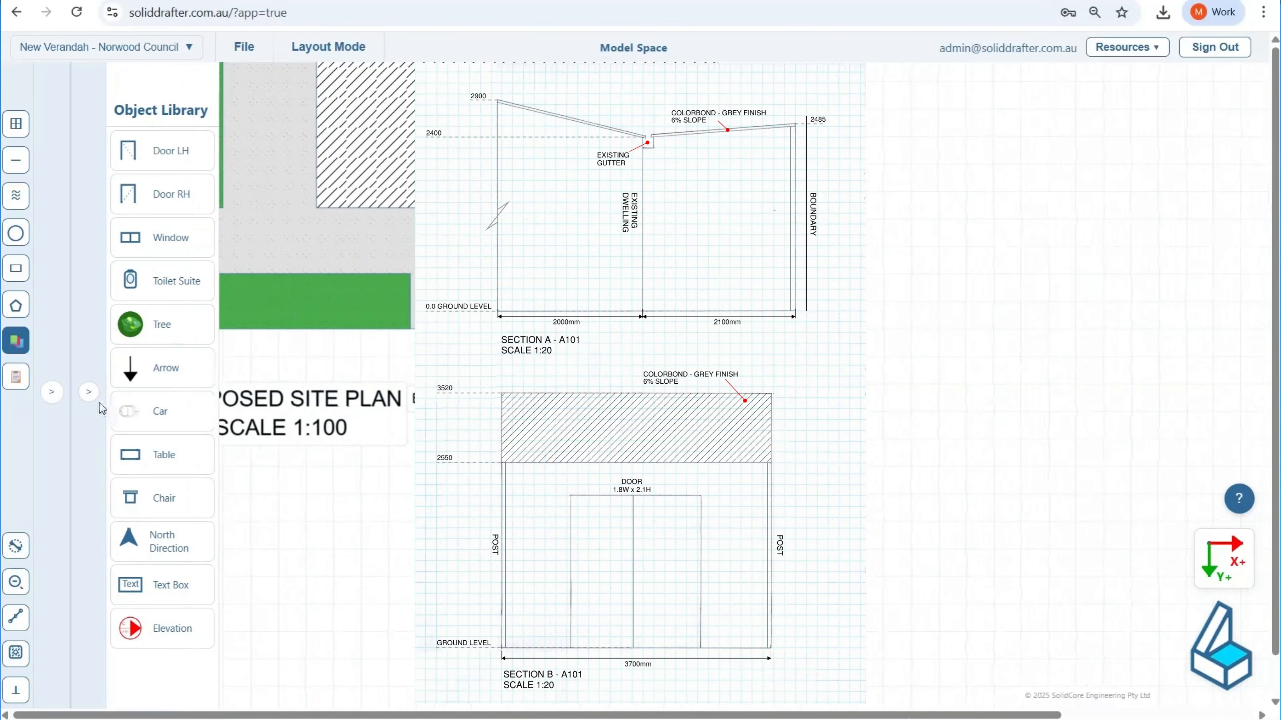
{"action": "left_click", "coordinate": [91, 395]}
{"action": "scroll", "coordinate": [163, 457], "scroll_direction": "down", "scroll_amount": 7}
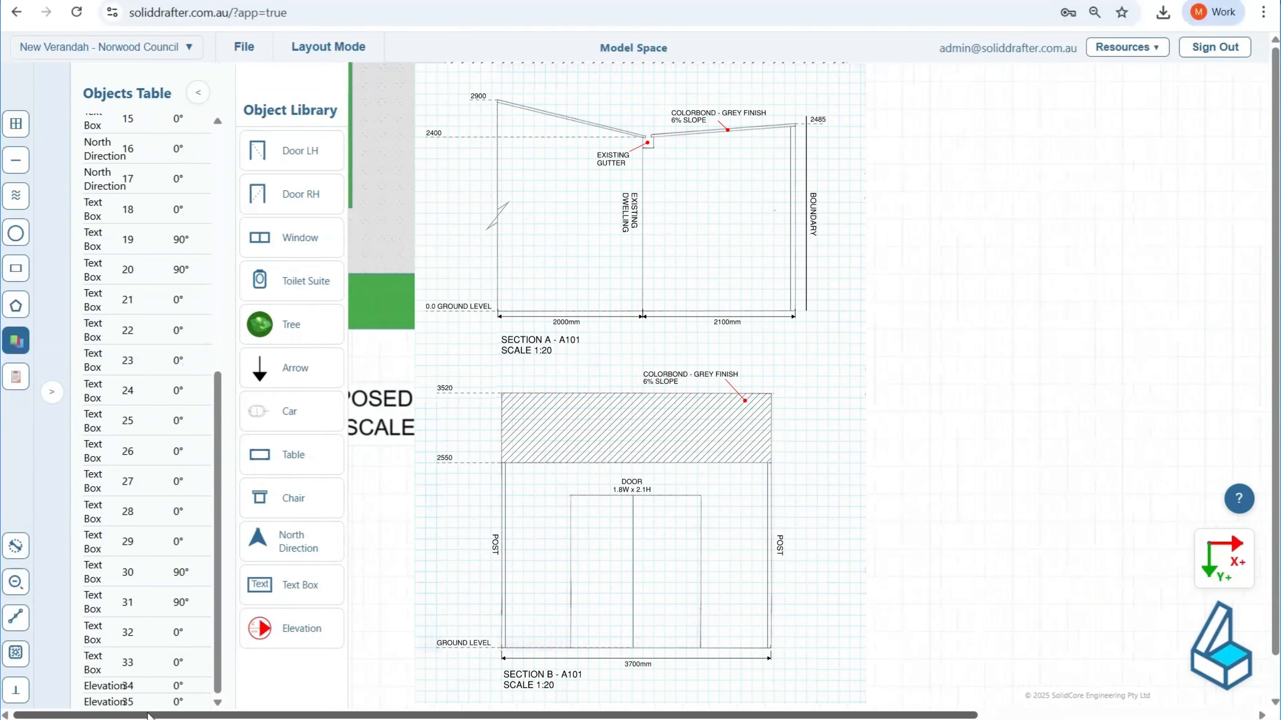
{"action": "left_click", "coordinate": [185, 703]}
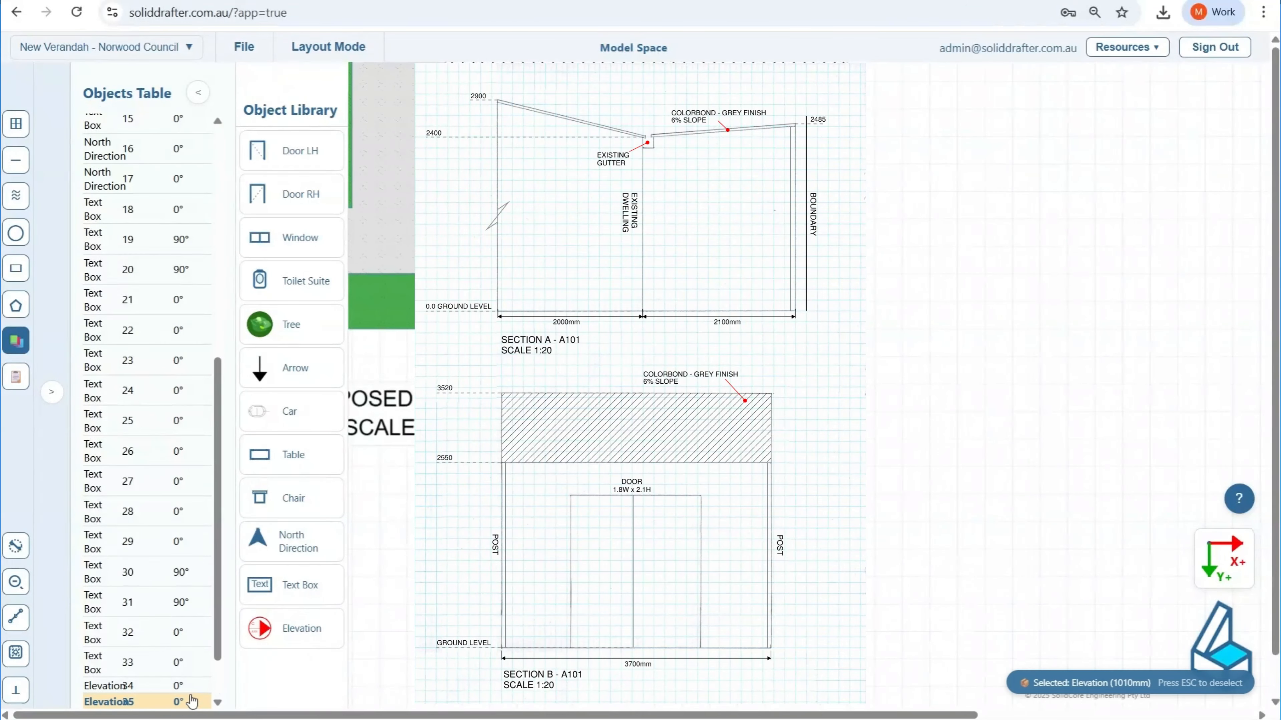
Step: Try rotating the second elevation marker to 90 degrees
{"action": "left_click", "coordinate": [161, 665]}
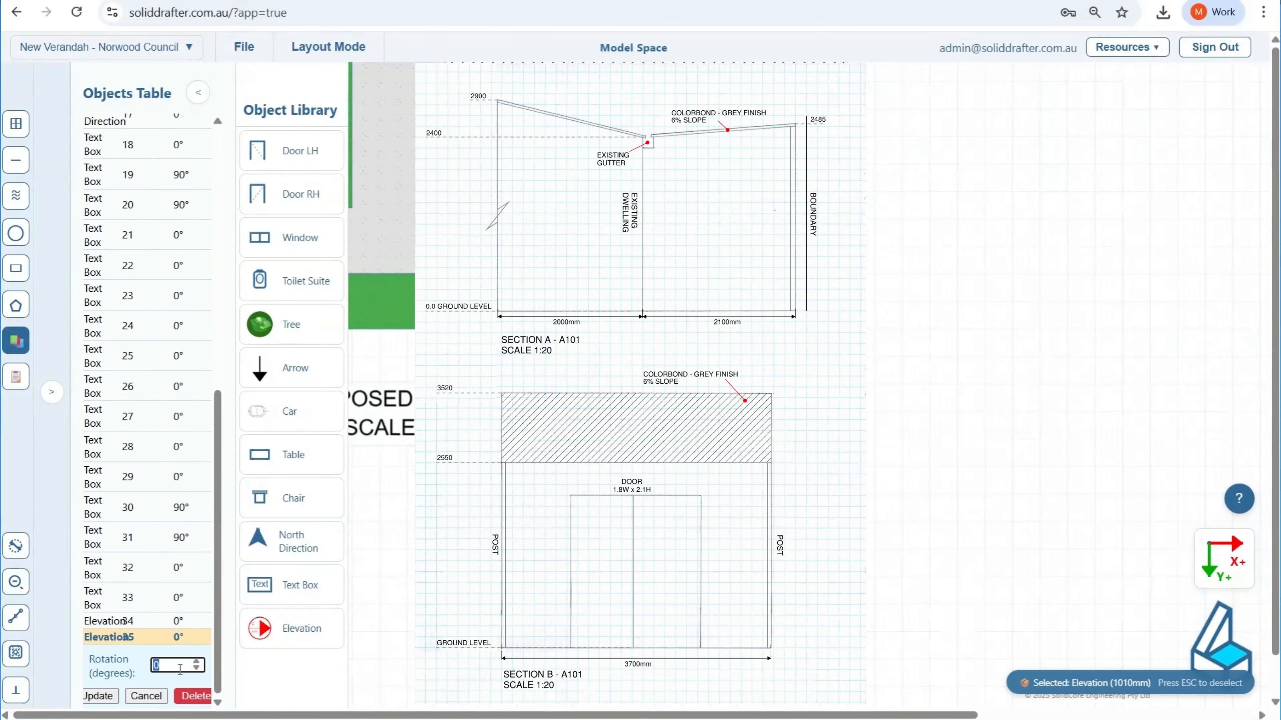
{"action": "type", "text": "90"}
{"action": "left_click", "coordinate": [97, 696]}
{"action": "left_click_drag", "start_coordinate": [175, 665], "coordinate": [142, 668]}
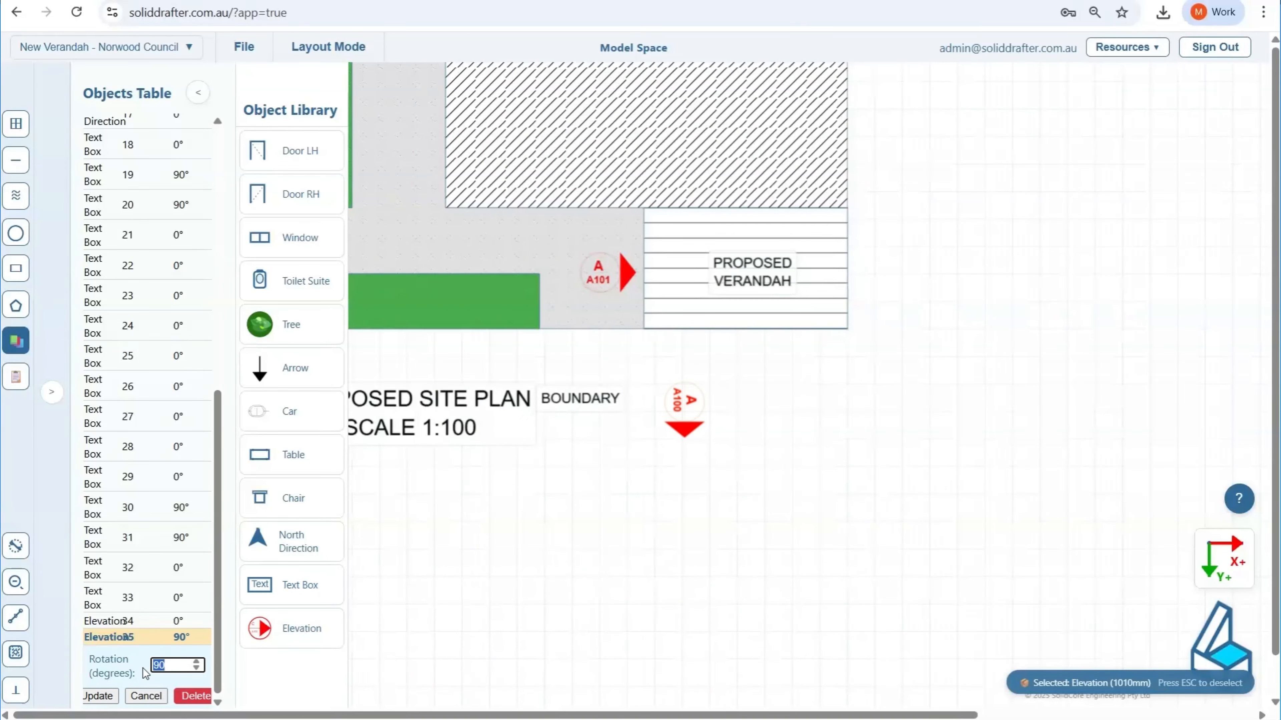
{"action": "type", "text": "90"}
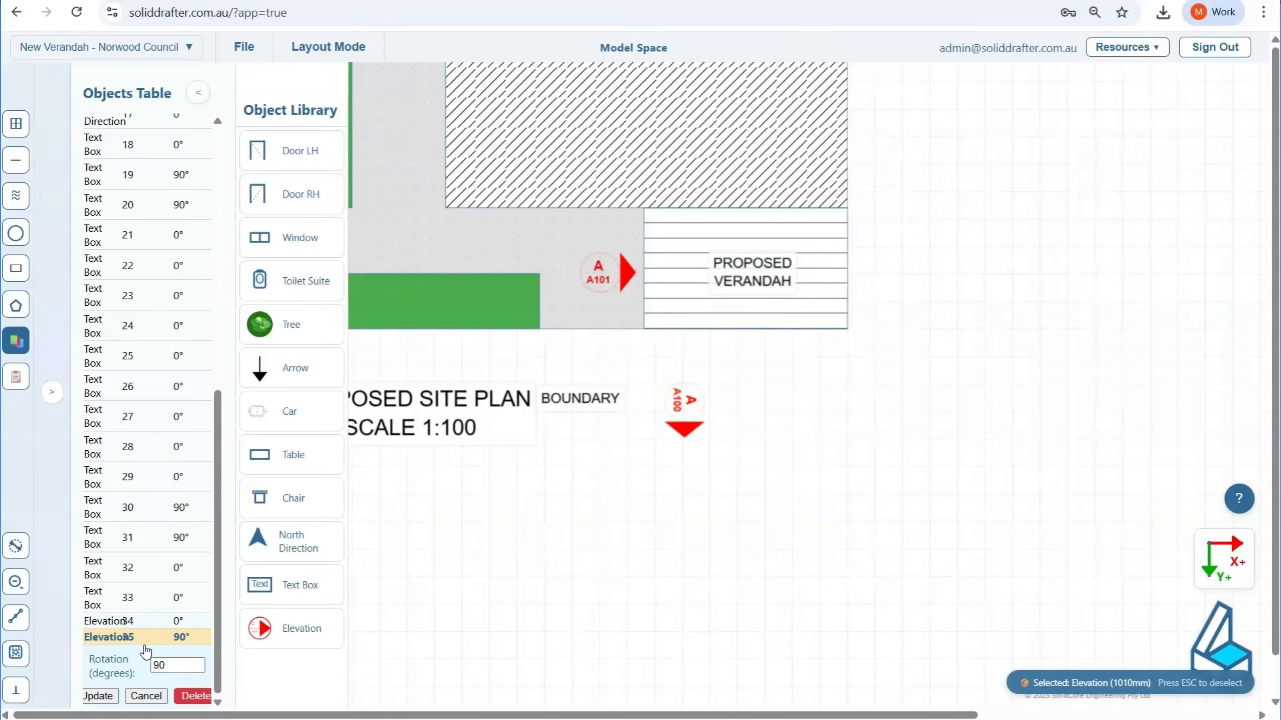
{"action": "left_click", "coordinate": [105, 696]}
Step: Set the second elevation marker's rotation to 270 degrees so its arrow points up towards the verandah
{"action": "left_click_drag", "start_coordinate": [169, 666], "coordinate": [135, 667]}
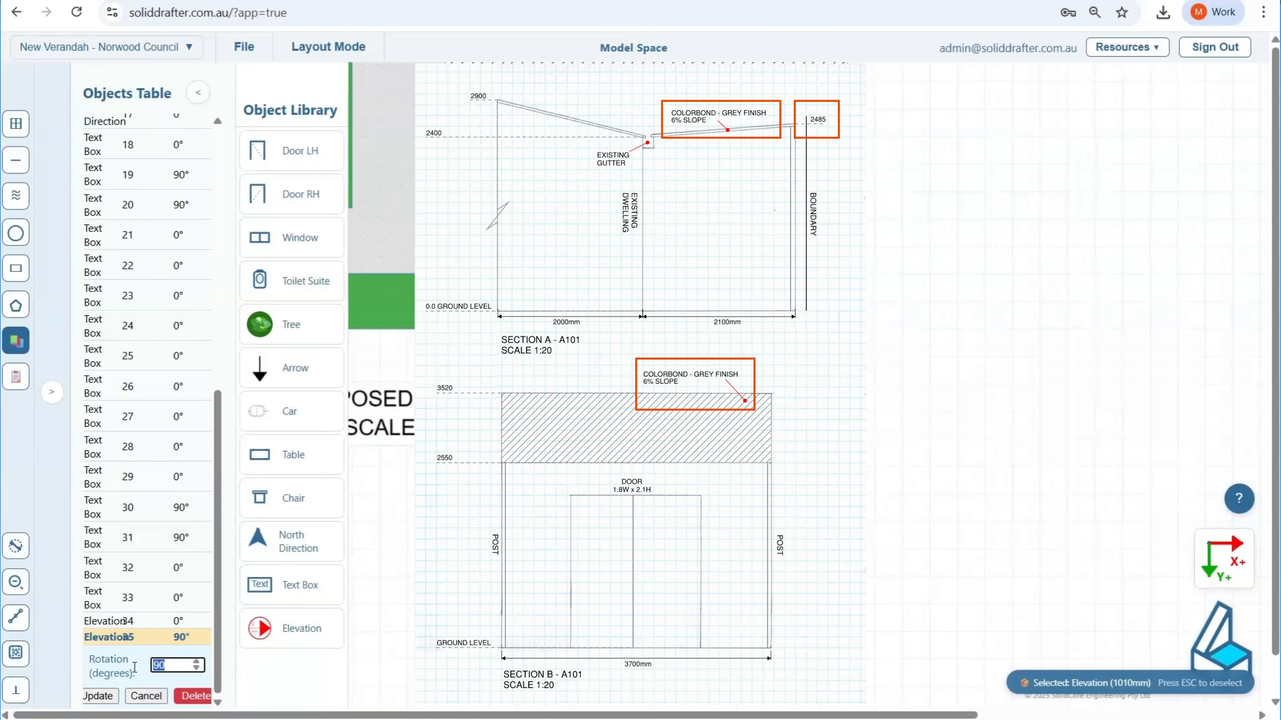
{"action": "type", "text": "270"}
{"action": "left_click", "coordinate": [101, 696]}
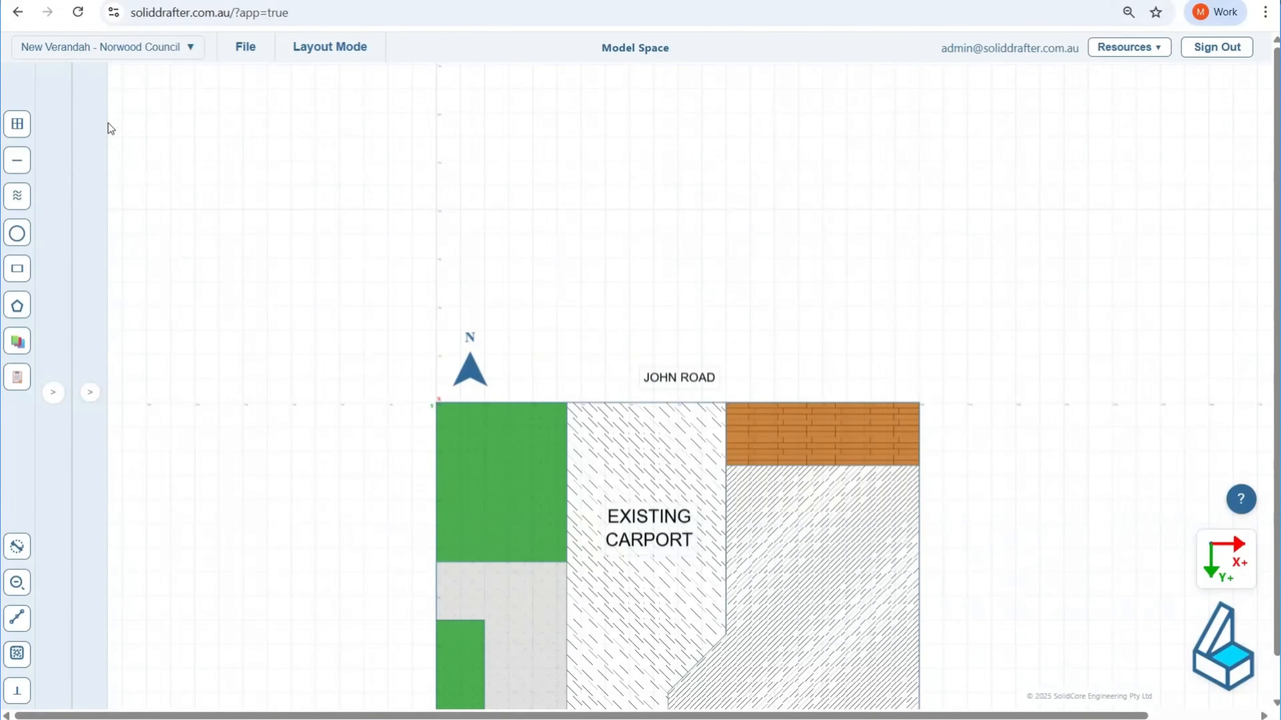
Step: Add a vertical gridline at coordinate 0 mm for the section drawing above the existing site plan
{"action": "middle_click_drag", "start_coordinate": [371, 398], "coordinate": [438, 121]}
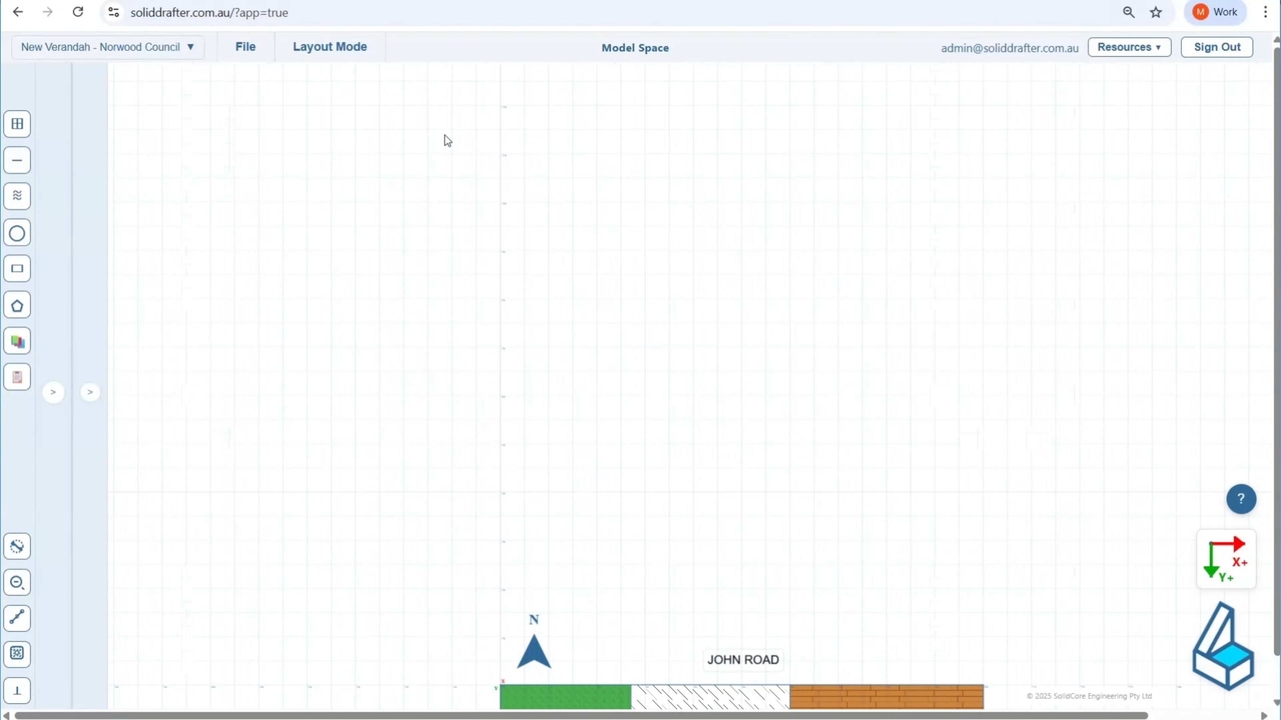
{"action": "scroll", "coordinate": [444, 135], "scroll_direction": "up", "scroll_amount": 4}
{"action": "scroll", "coordinate": [507, 218], "scroll_direction": "up", "scroll_amount": 2}
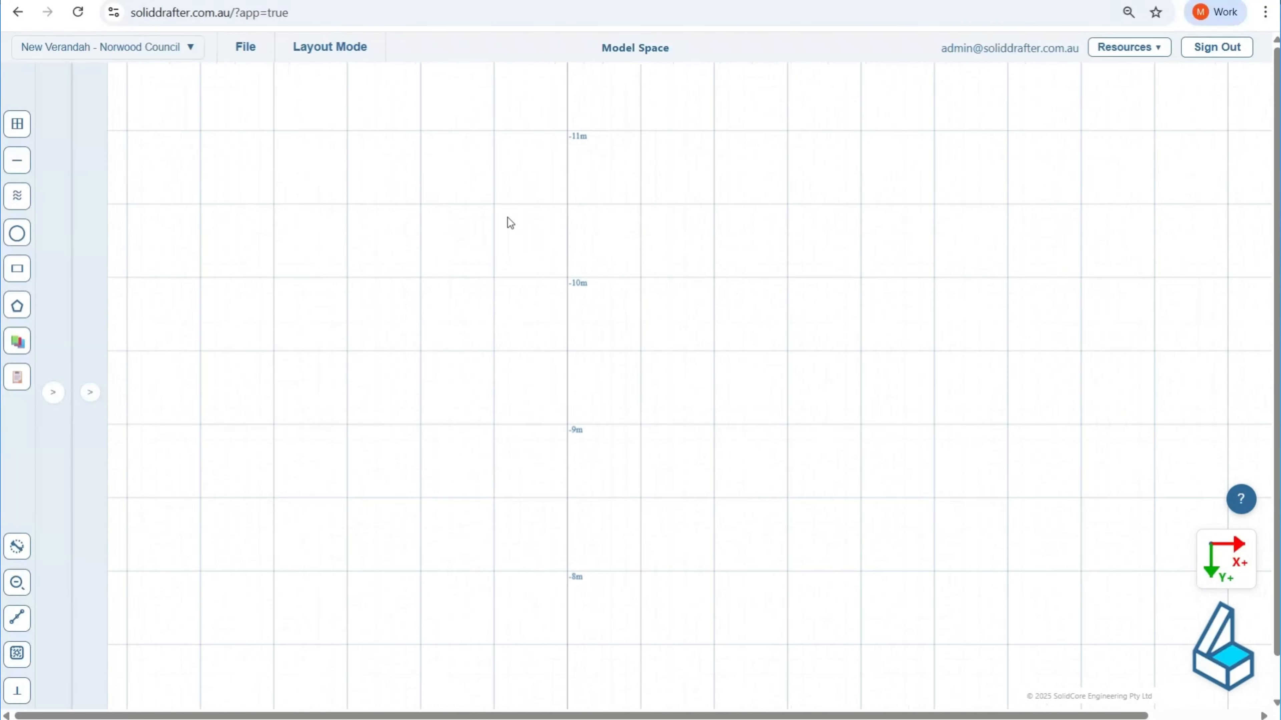
{"action": "left_click", "coordinate": [17, 126]}
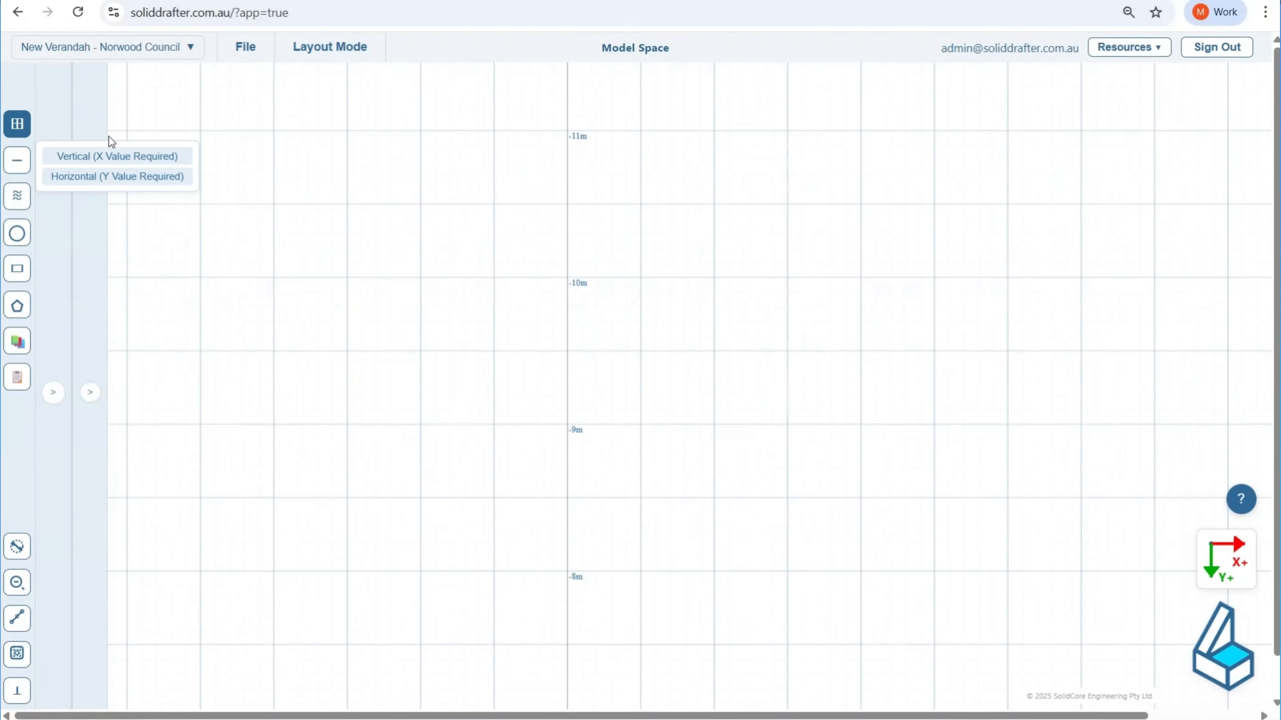
{"action": "left_click", "coordinate": [132, 157]}
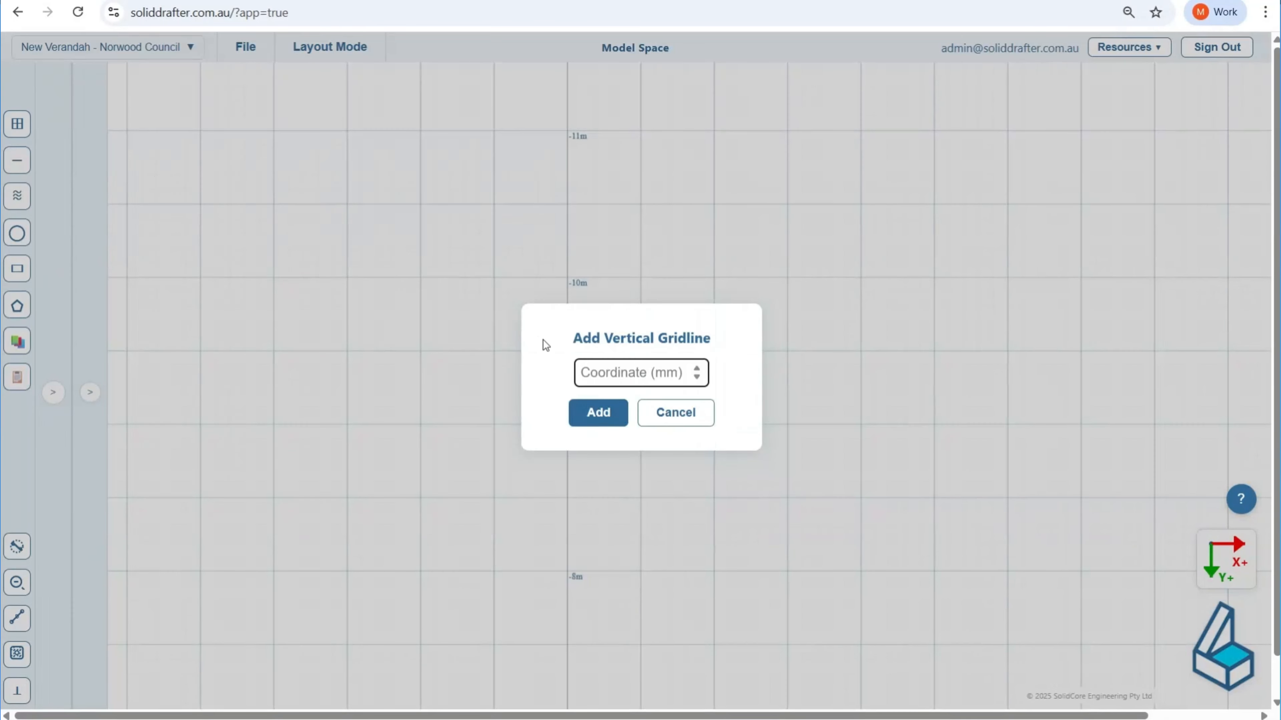
{"action": "type", "text": "0"}
{"action": "left_click", "coordinate": [605, 413]}
Step: Add a horizontal gridline at coordinate -10000 mm
{"action": "left_click", "coordinate": [14, 136]}
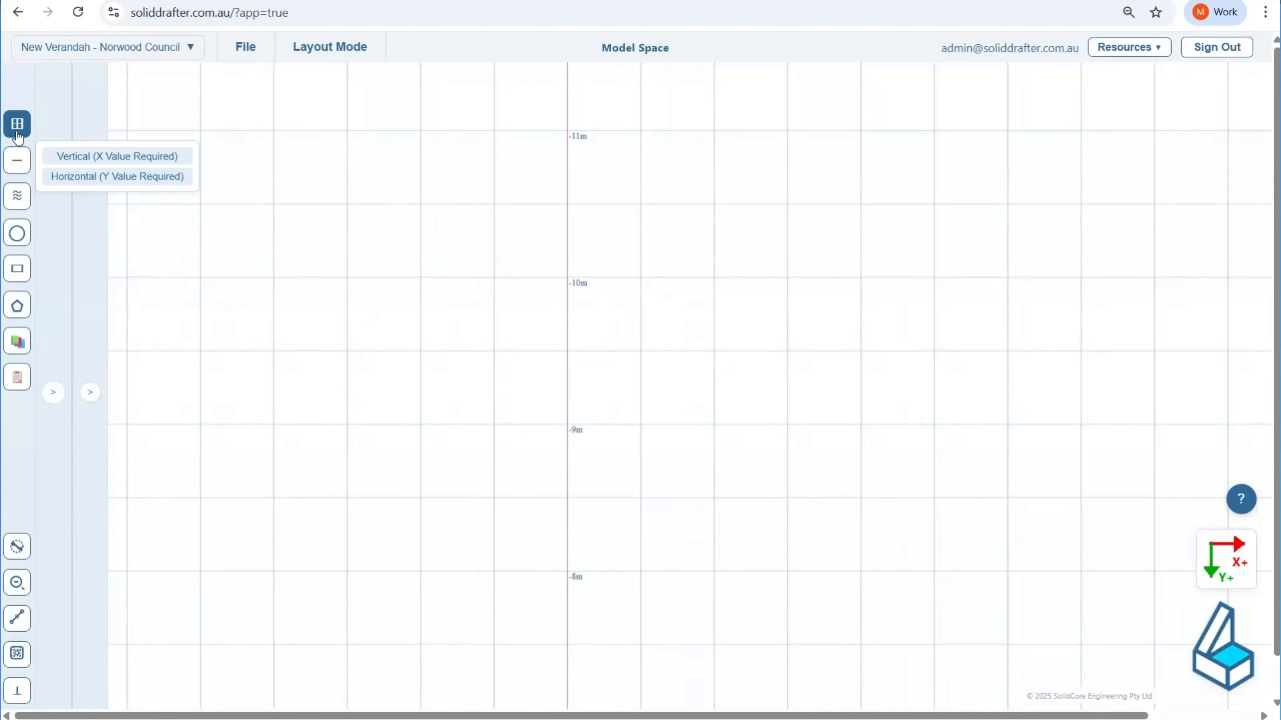
{"action": "left_click", "coordinate": [97, 177]}
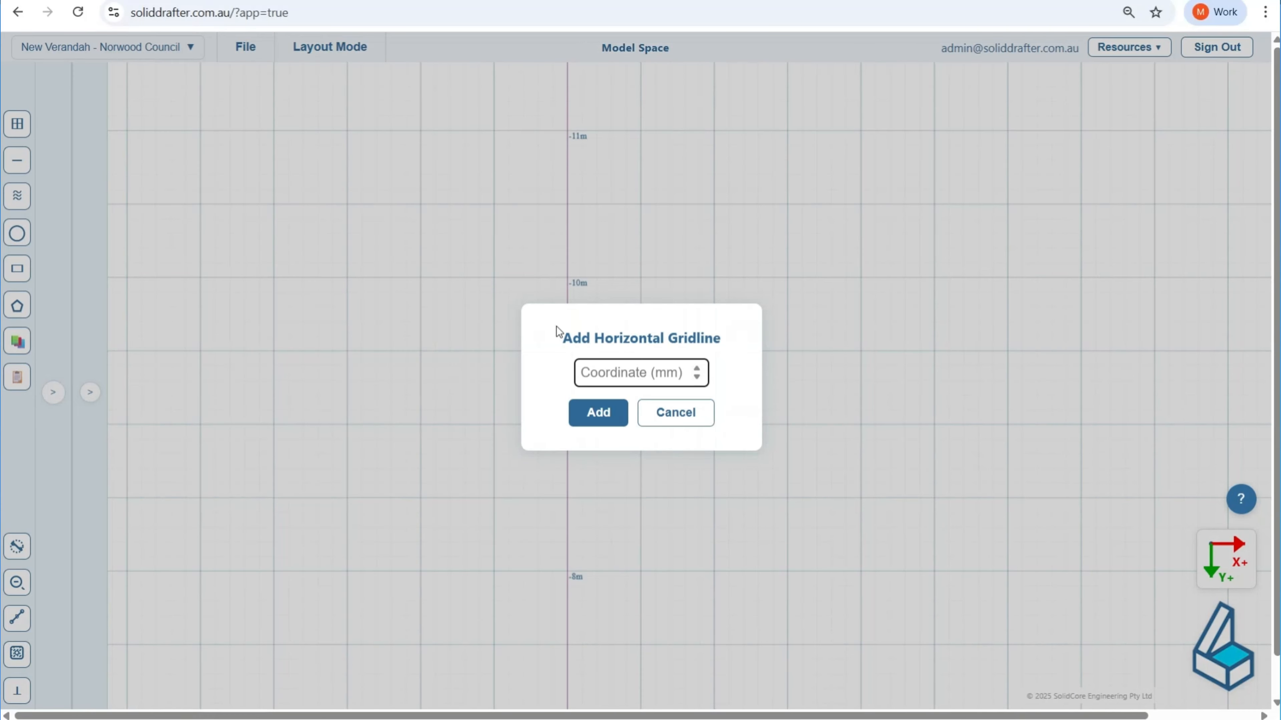
{"action": "type", "text": "-10"}
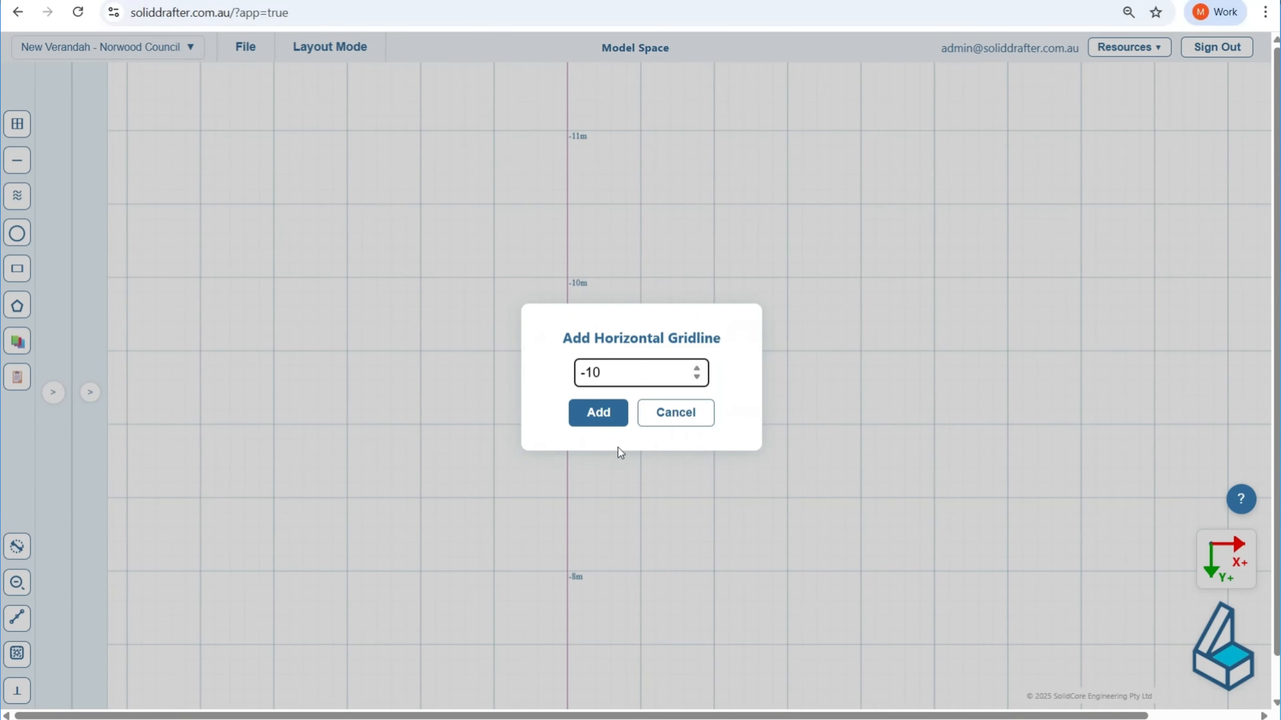
{"action": "type", "text": "000"}
{"action": "left_click", "coordinate": [604, 417]}
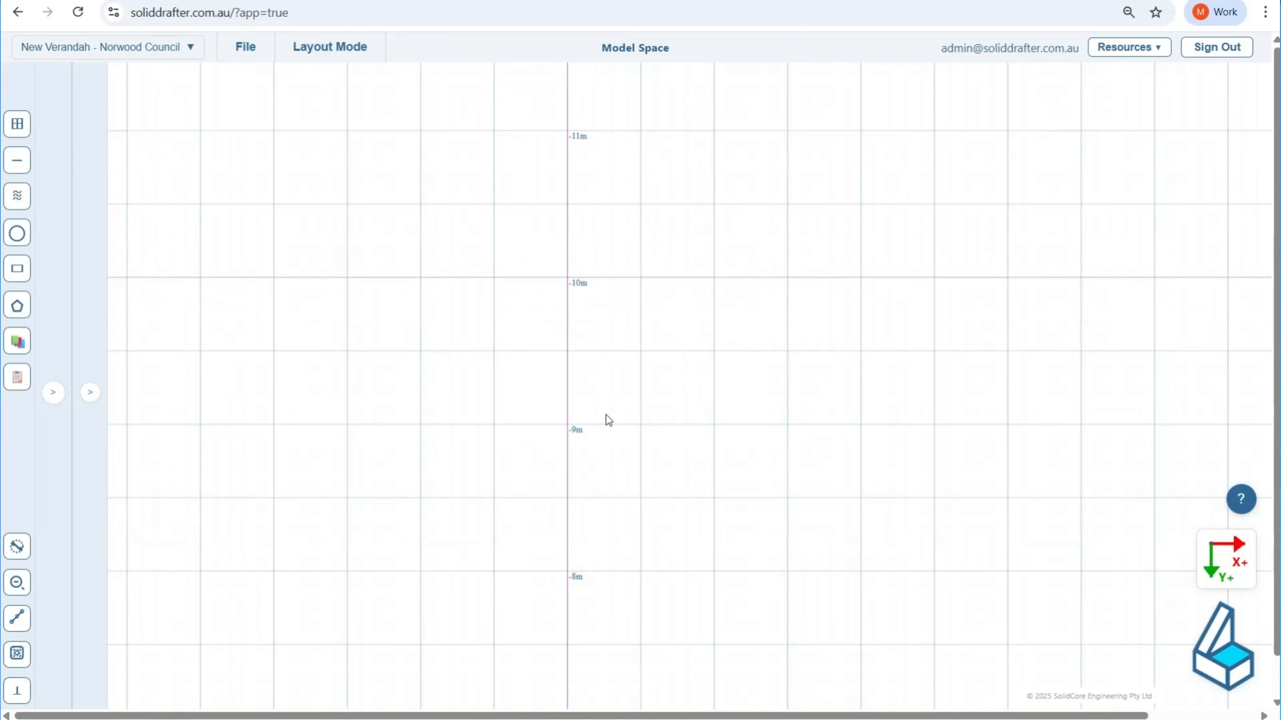
{"action": "scroll", "coordinate": [575, 276], "scroll_direction": "up", "scroll_amount": 5}
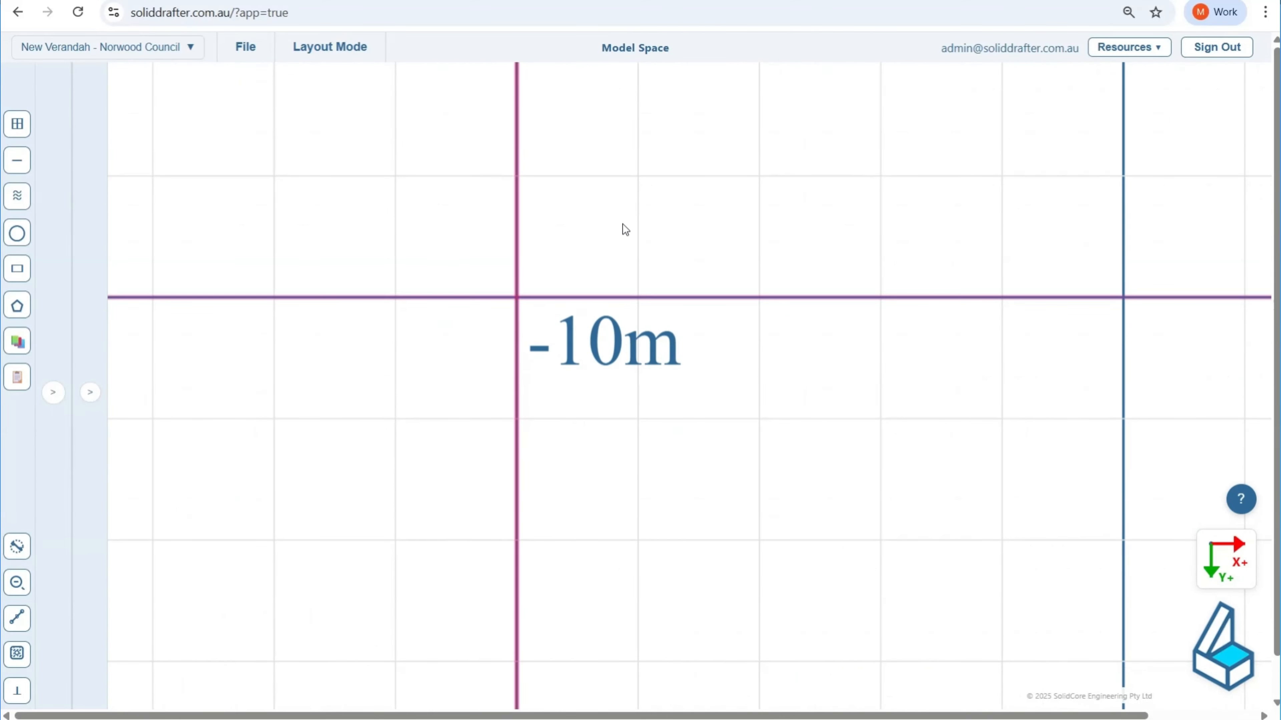
{"action": "scroll", "coordinate": [620, 229], "scroll_direction": "down", "scroll_amount": 5}
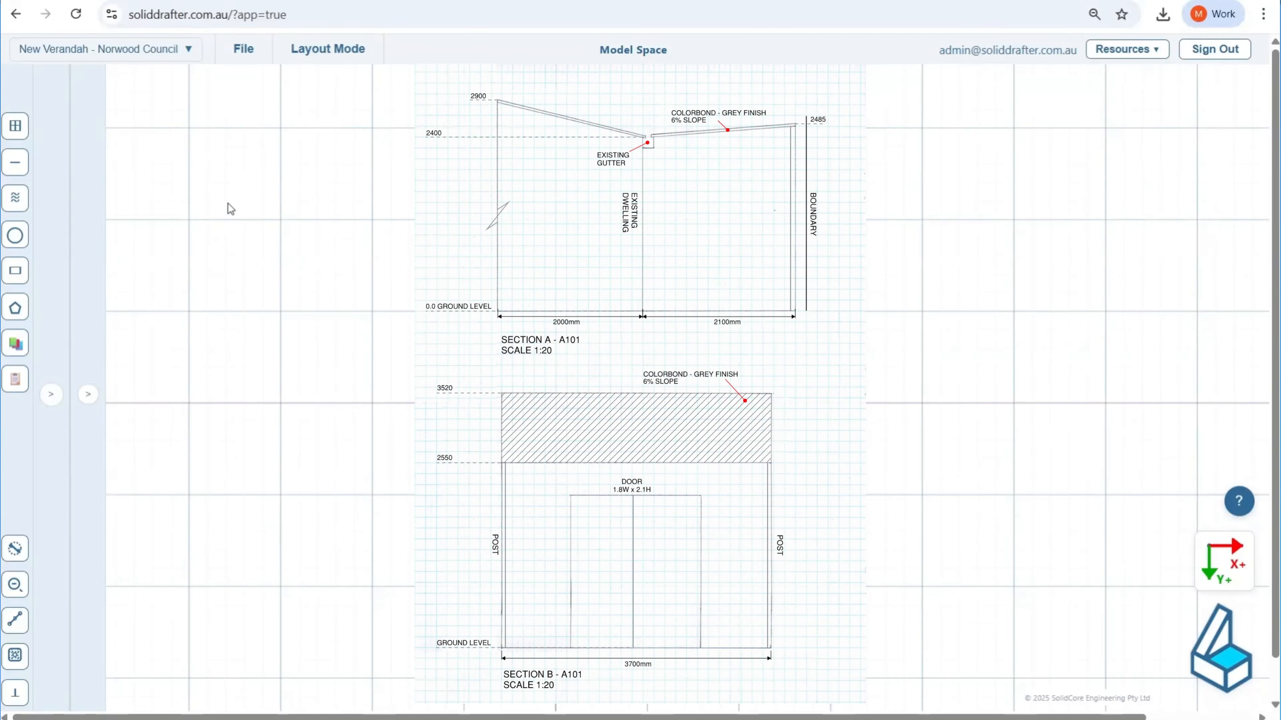
Step: With snapping and perpendicular alignment enabled, draw a 2900 mm vertical line upward from the gridline intersection at (0, -10000)
{"action": "left_click", "coordinate": [24, 166]}
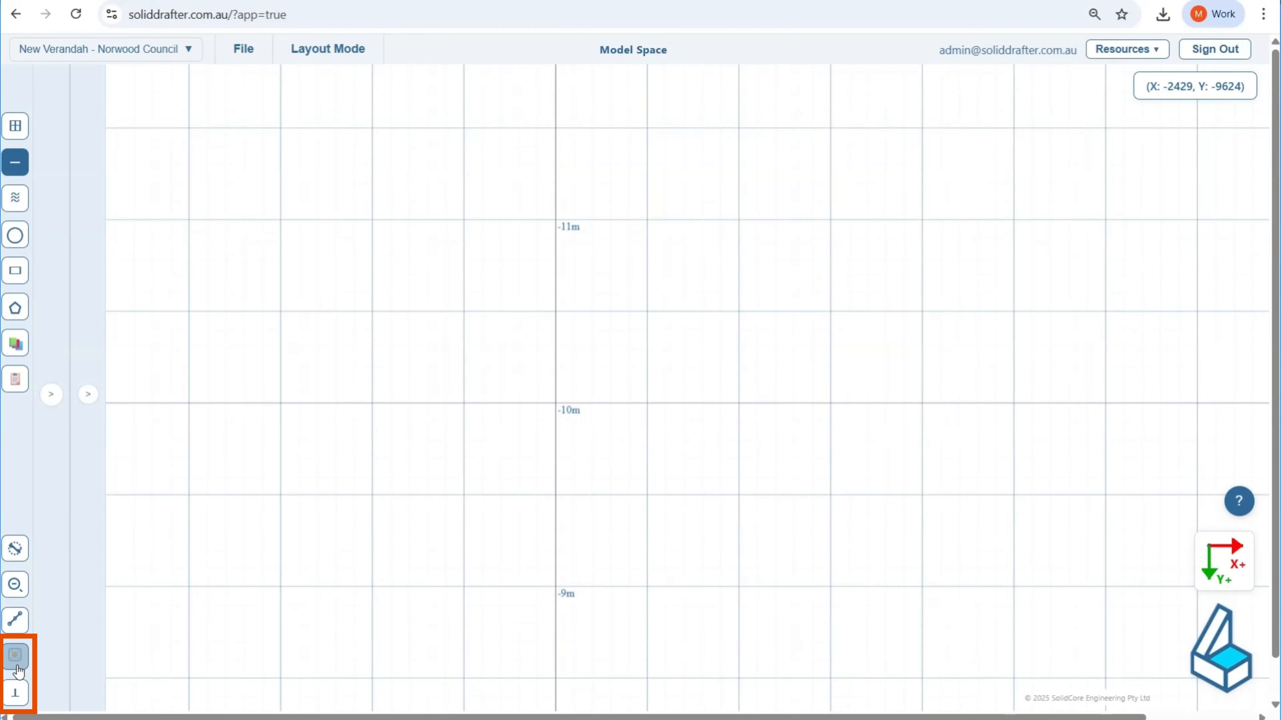
{"action": "left_click", "coordinate": [15, 656]}
{"action": "left_click", "coordinate": [16, 692]}
{"action": "scroll", "coordinate": [520, 401], "scroll_direction": "up", "scroll_amount": 2}
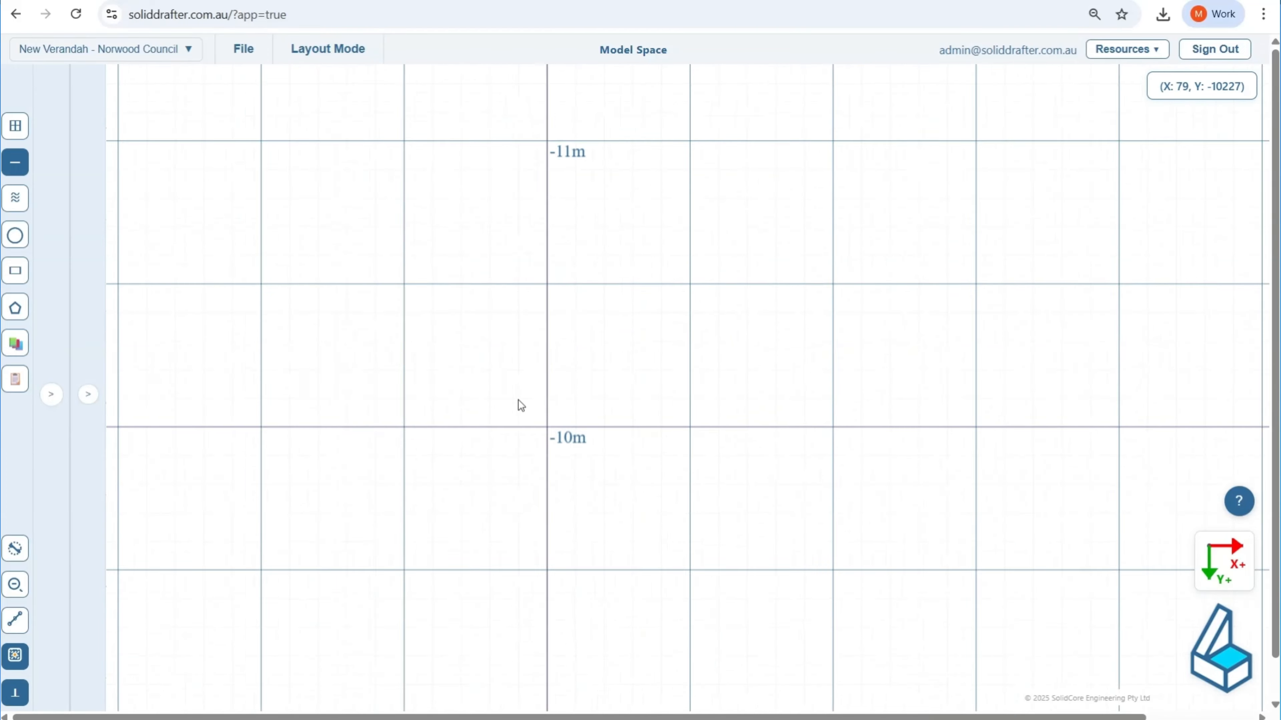
{"action": "scroll", "coordinate": [560, 485], "scroll_direction": "up", "scroll_amount": 5}
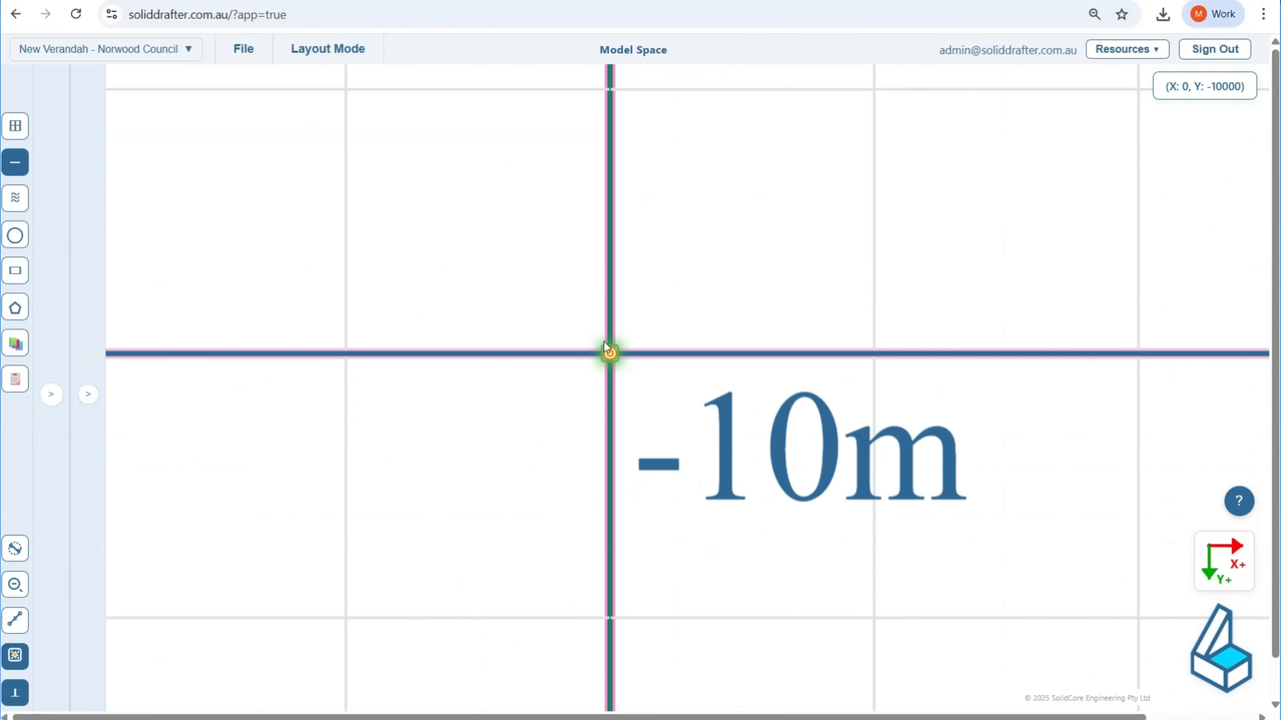
{"action": "left_click", "coordinate": [605, 343]}
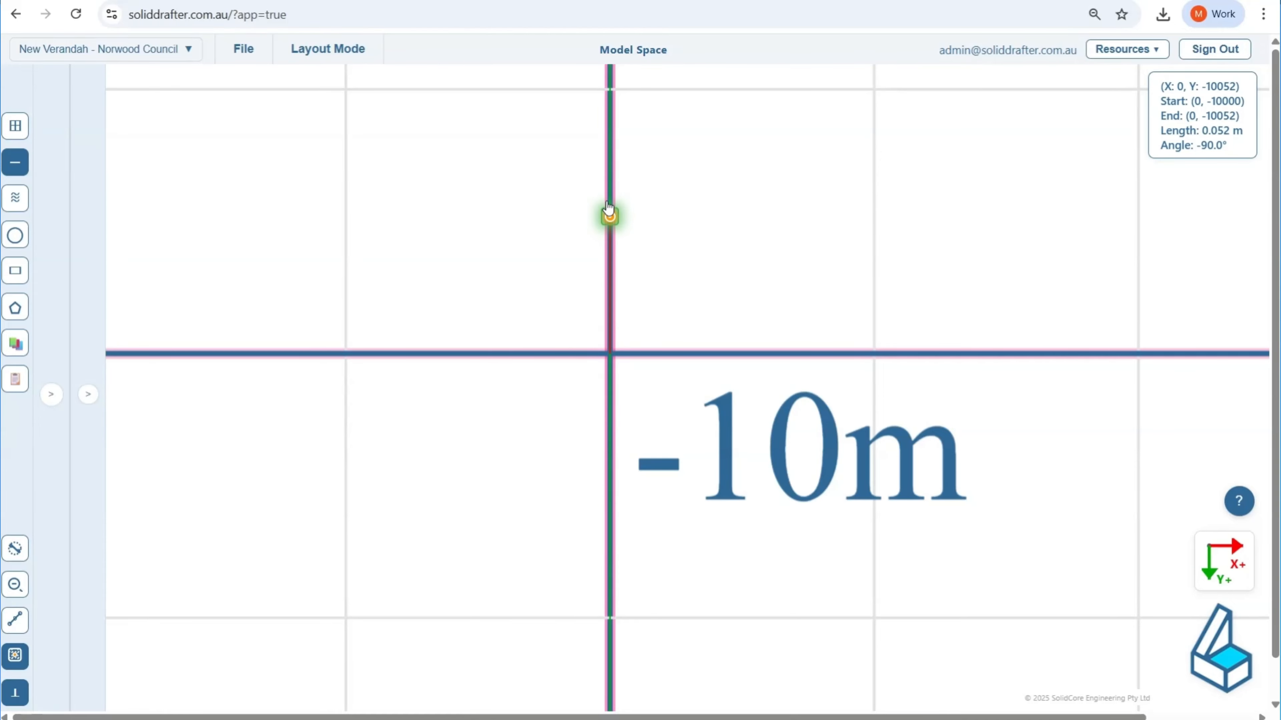
{"action": "scroll", "coordinate": [608, 210], "scroll_direction": "down", "scroll_amount": 5}
{"action": "key", "text": "Tab"}
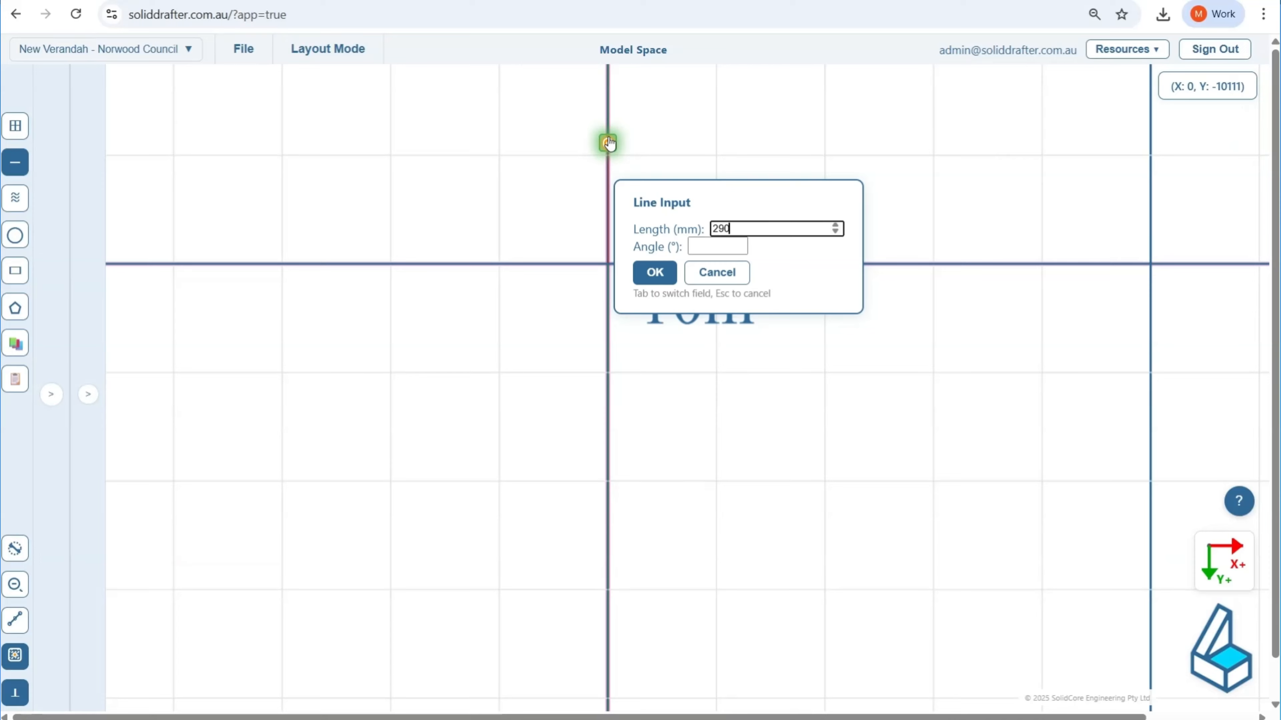
{"action": "type", "text": "2900"}
{"action": "key", "text": "Return"}
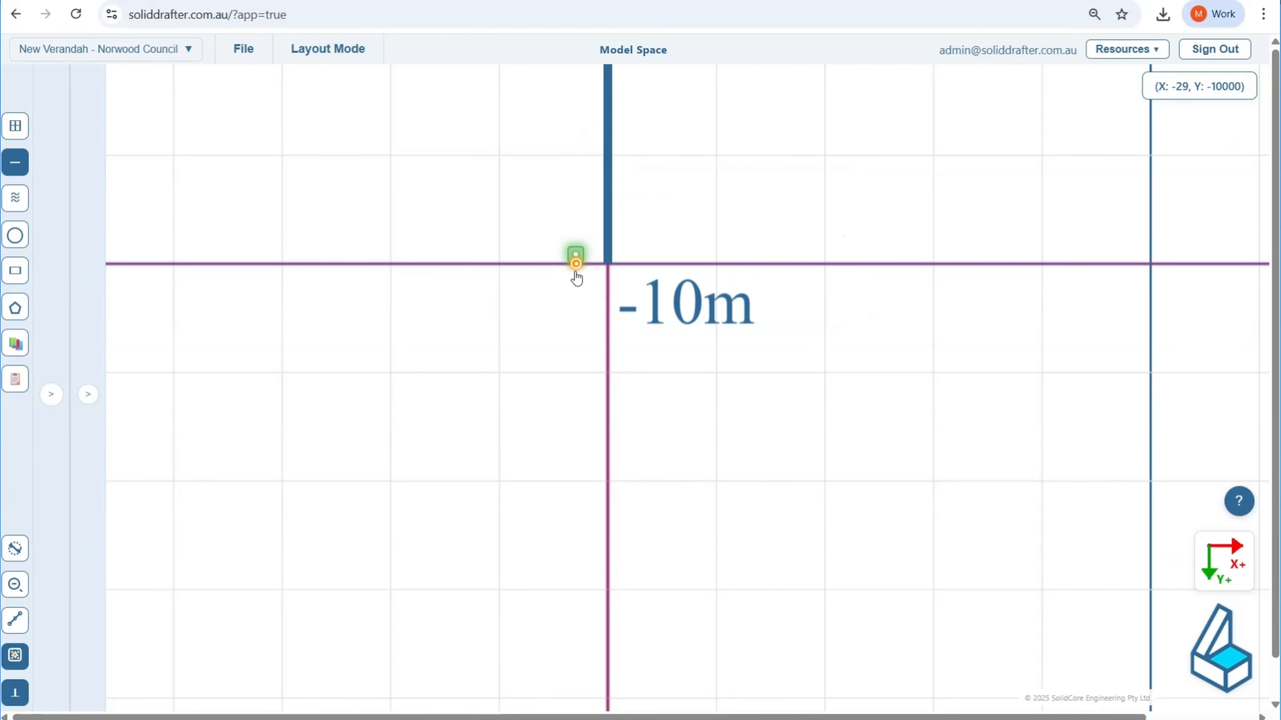
Step: Draw a 2000 mm horizontal ground line to the right from the base of the 2900 mm line
{"action": "left_click", "coordinate": [608, 263]}
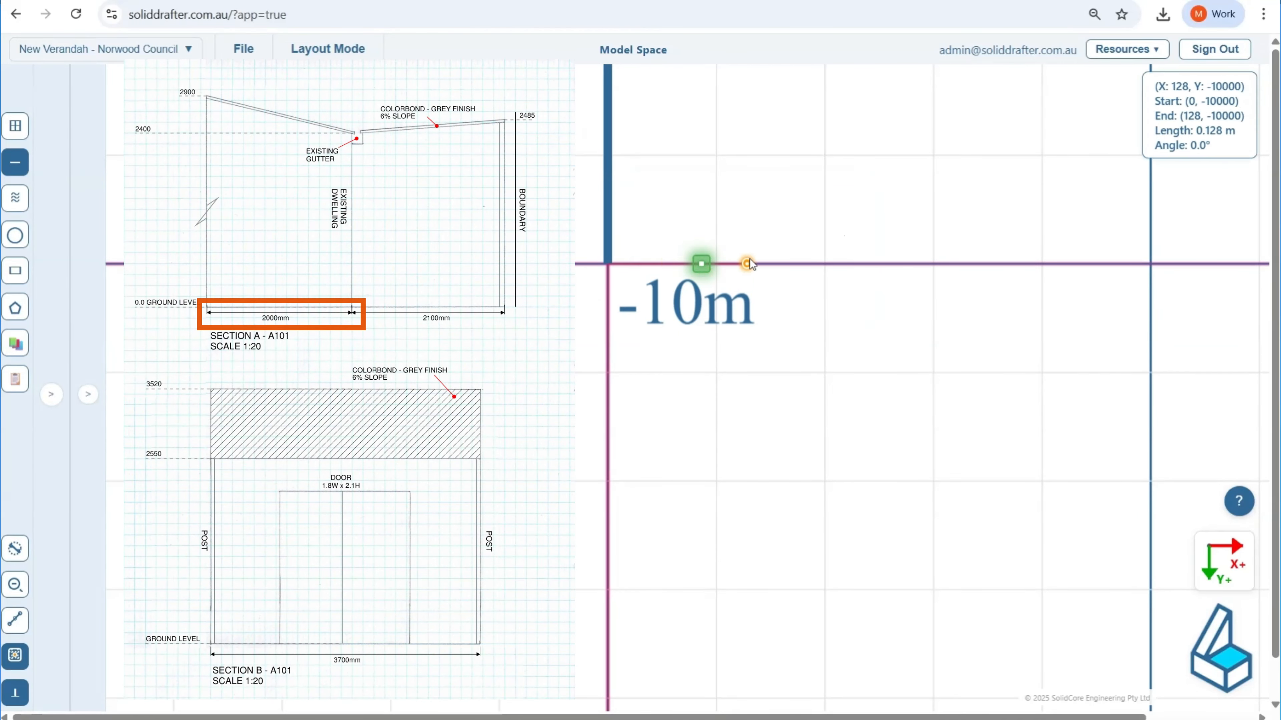
{"action": "type", "text": "2000"}
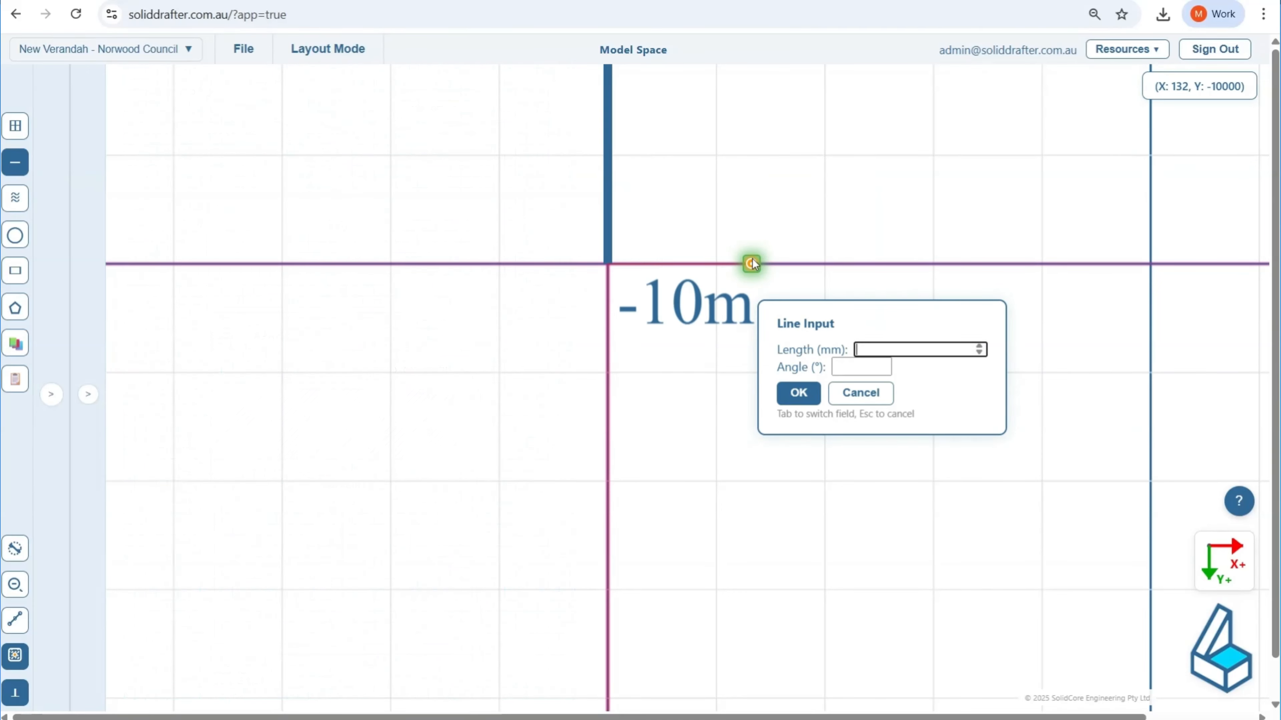
{"action": "key", "text": "Return"}
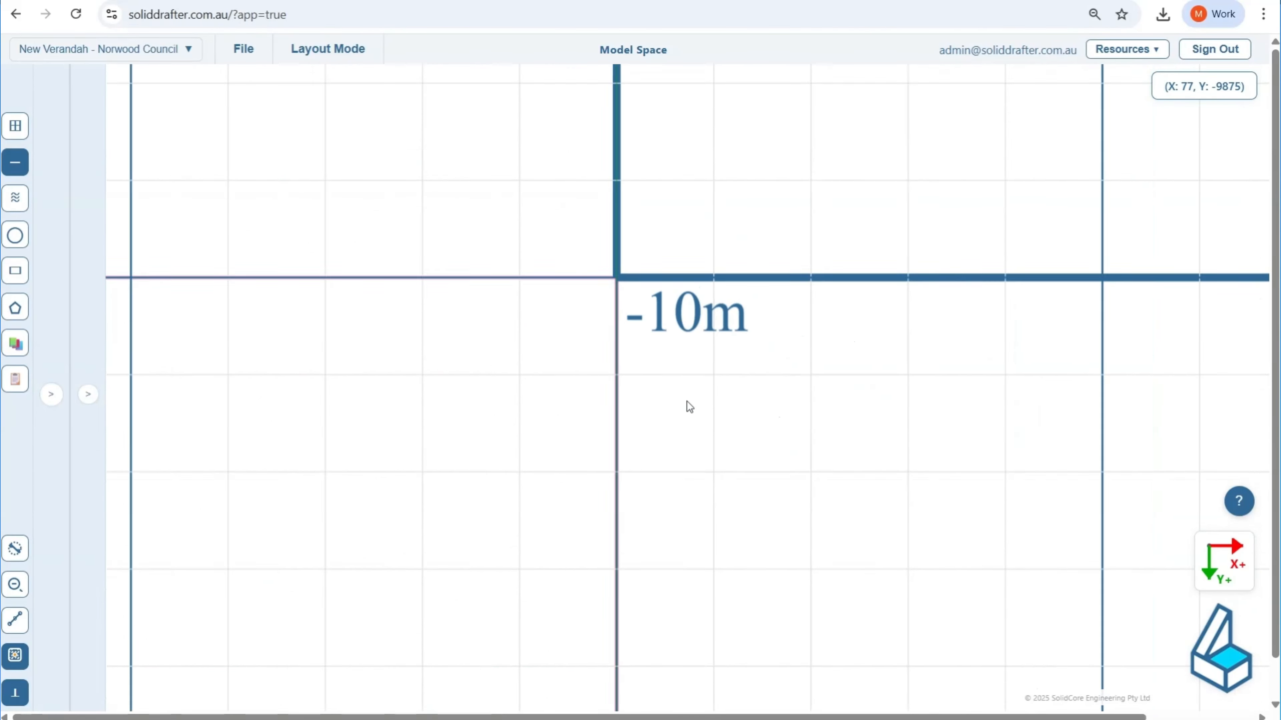
Step: Draw a 2400 mm line upward from the right end of the 2000 mm ground line for the existing dwelling wall
{"action": "scroll", "coordinate": [687, 406], "scroll_direction": "down", "scroll_amount": 5}
{"action": "scroll", "coordinate": [611, 436], "scroll_direction": "up", "scroll_amount": 3}
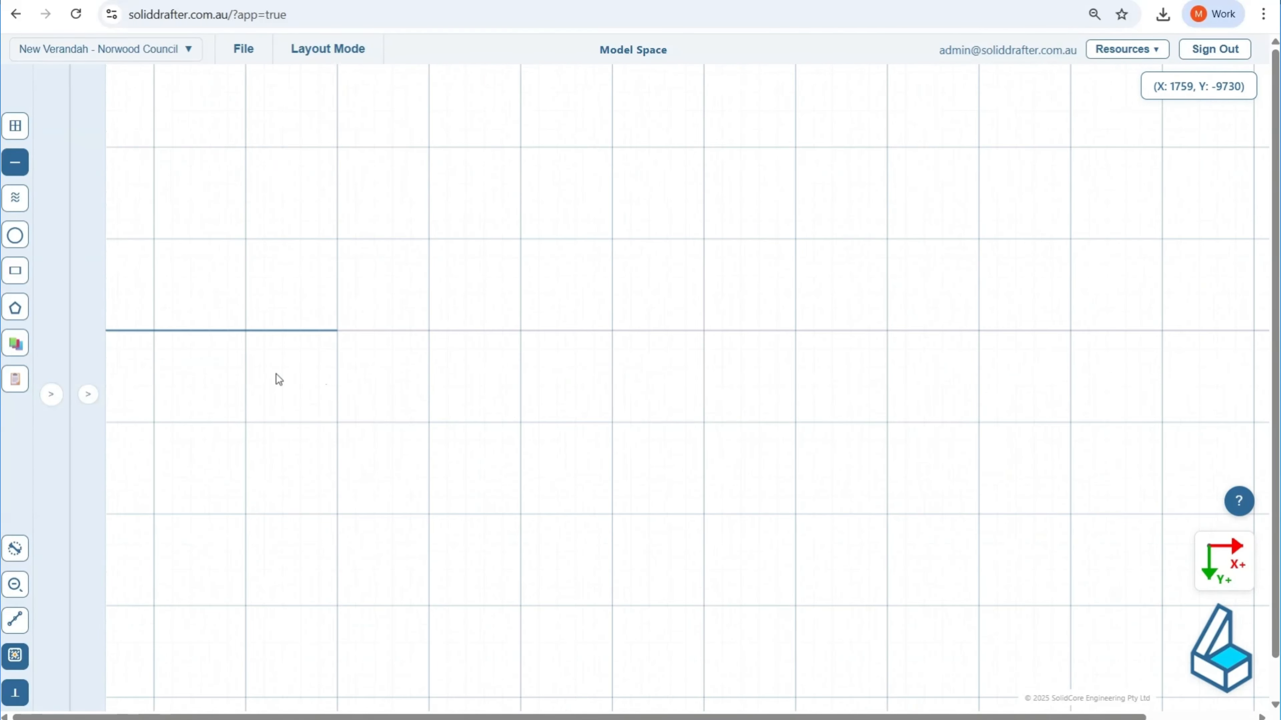
{"action": "scroll", "coordinate": [220, 309], "scroll_direction": "up", "scroll_amount": 6}
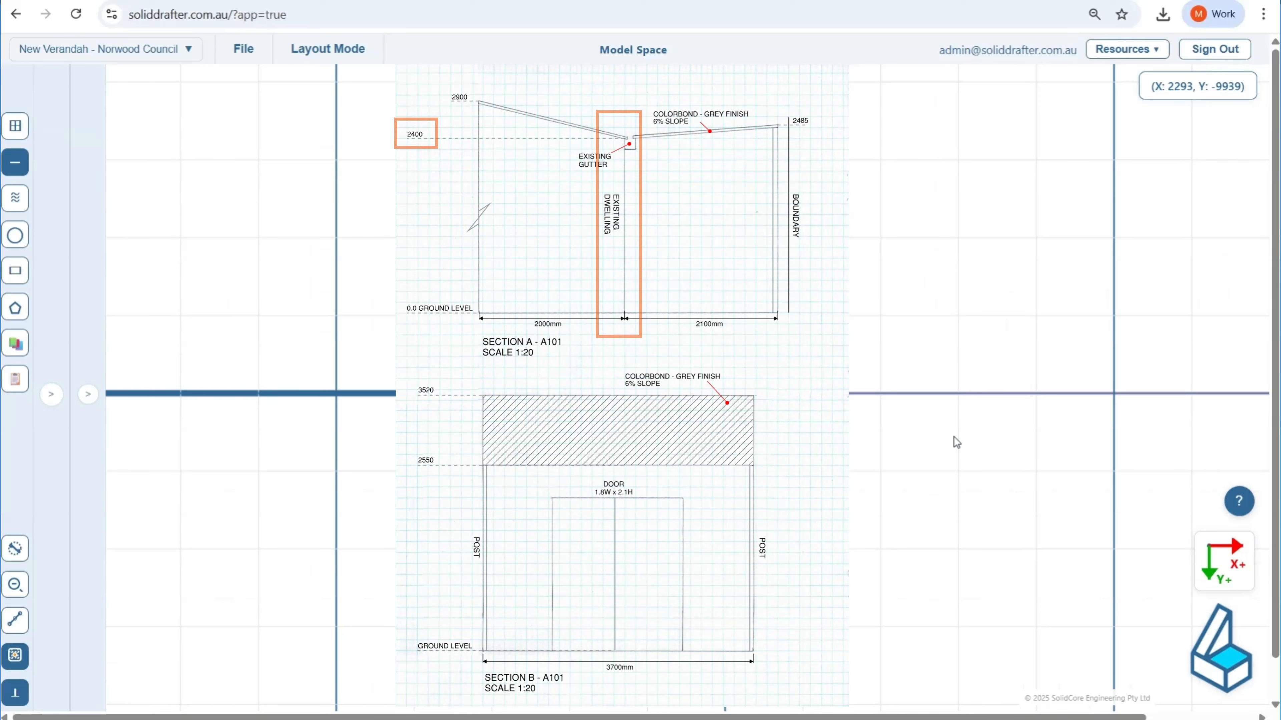
{"action": "scroll", "coordinate": [831, 384], "scroll_direction": "up", "scroll_amount": 6}
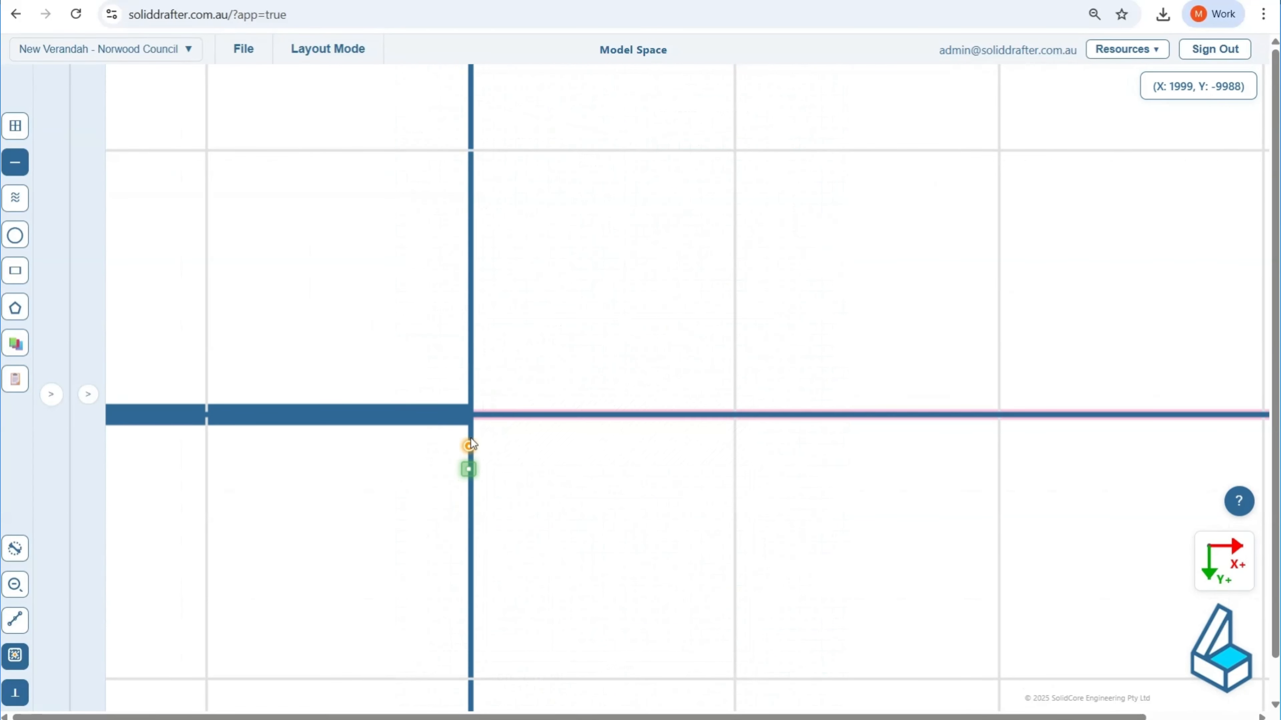
{"action": "left_click", "coordinate": [471, 425]}
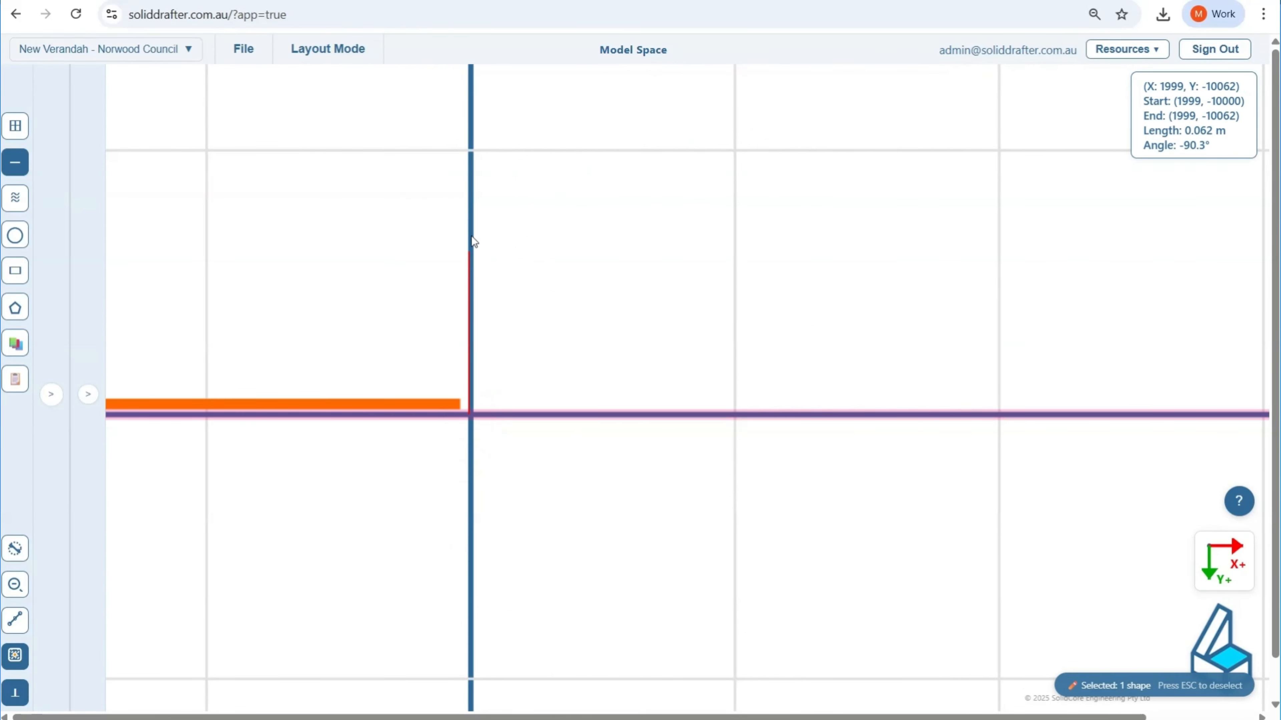
{"action": "key", "text": "Tab"}
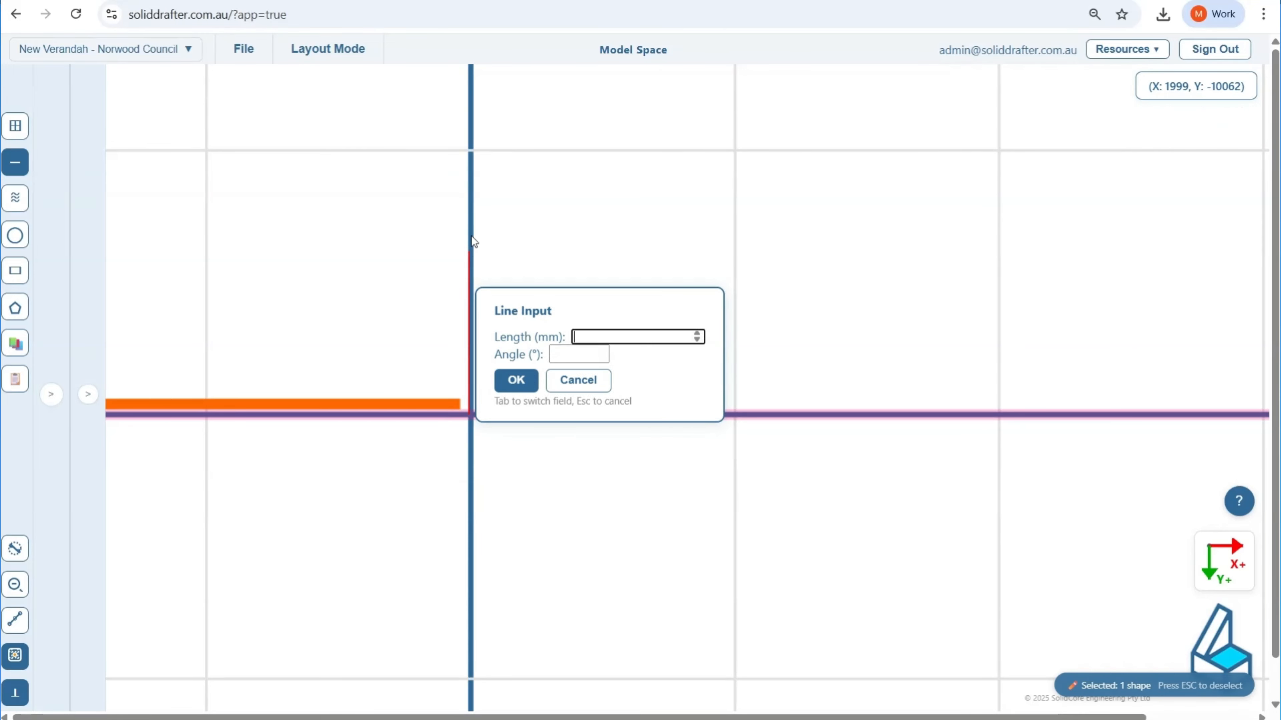
{"action": "type", "text": "2400"}
{"action": "key", "text": "Return"}
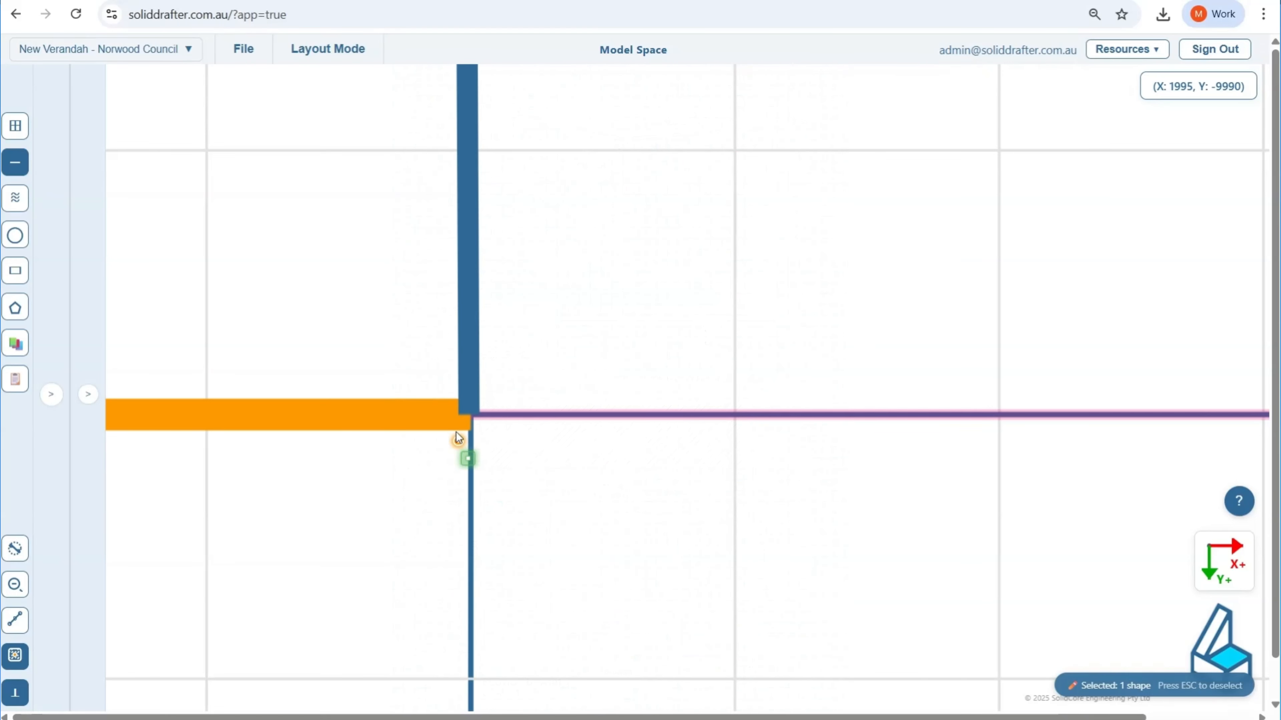
Step: Extend the ground level with a 2100 mm horizontal line to the right from the base of the dwelling wall
{"action": "left_click", "coordinate": [472, 416]}
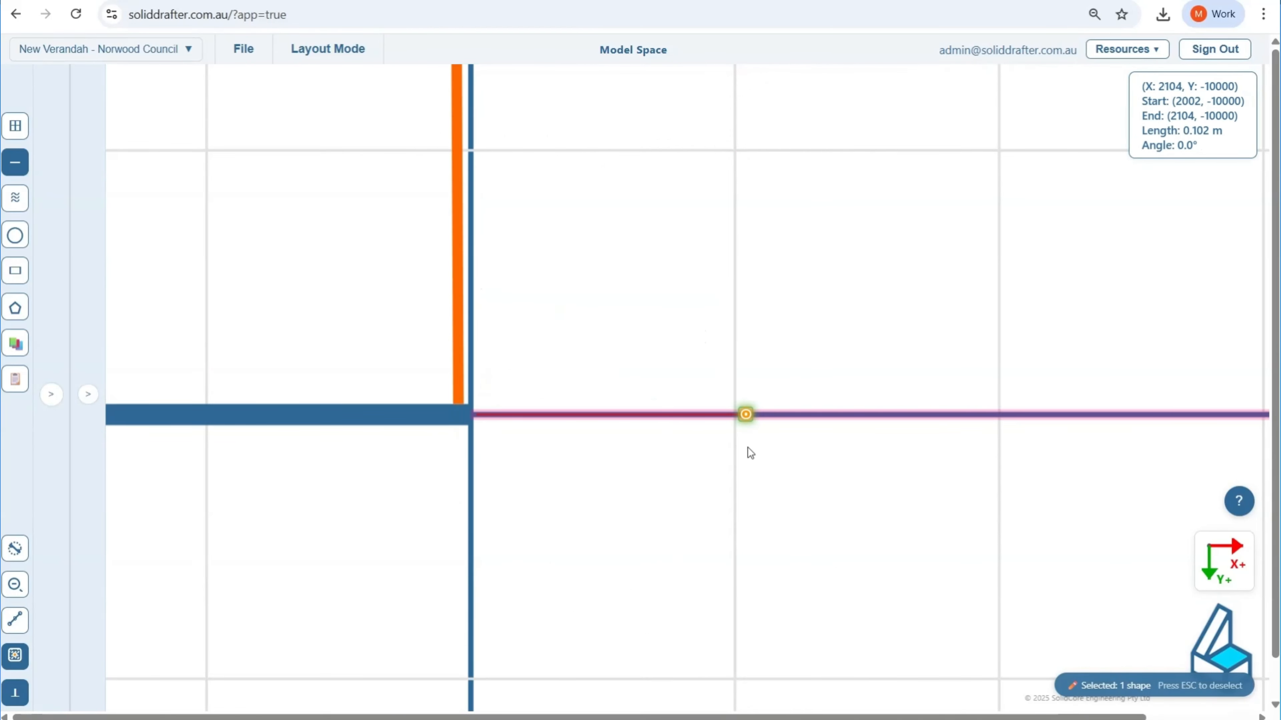
{"action": "key", "text": "Tab"}
{"action": "type", "text": "21"}
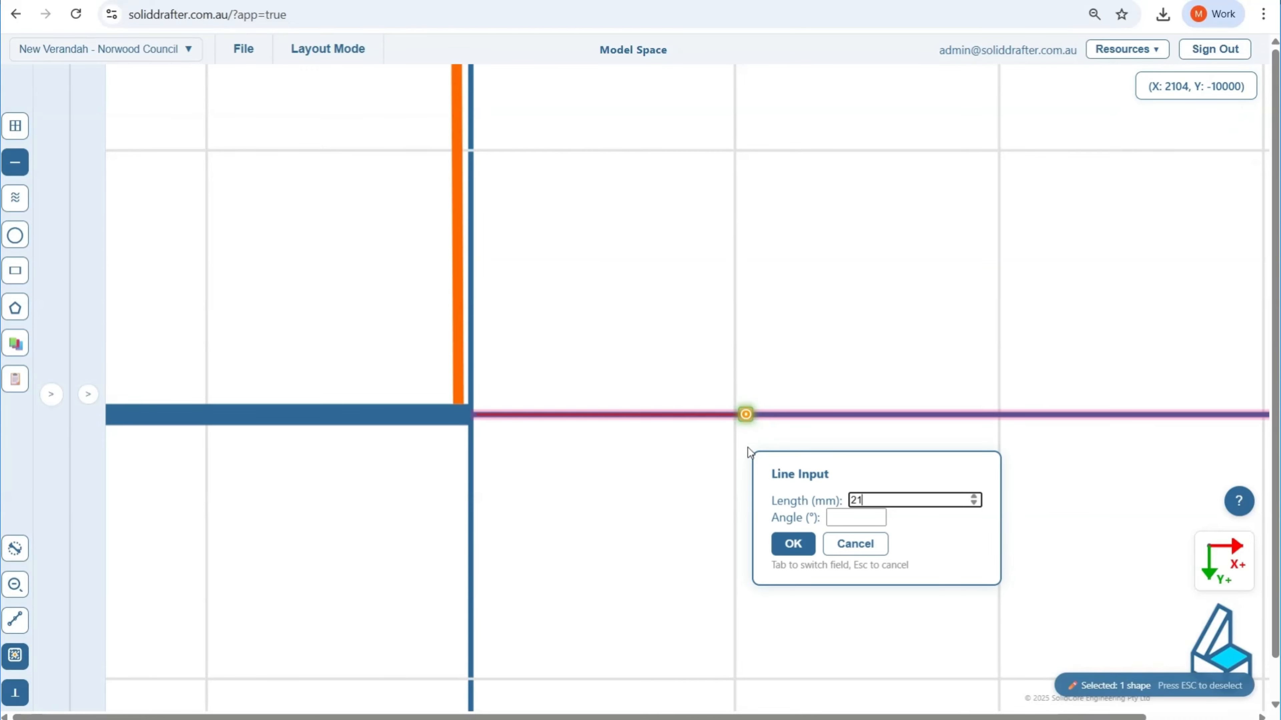
{"action": "type", "text": "00"}
{"action": "key", "text": "Return"}
Step: Draw a 2485 mm line upward from the right end of the 2100 mm ground line and finish line drawing
{"action": "scroll", "coordinate": [707, 541], "scroll_direction": "down", "scroll_amount": 3}
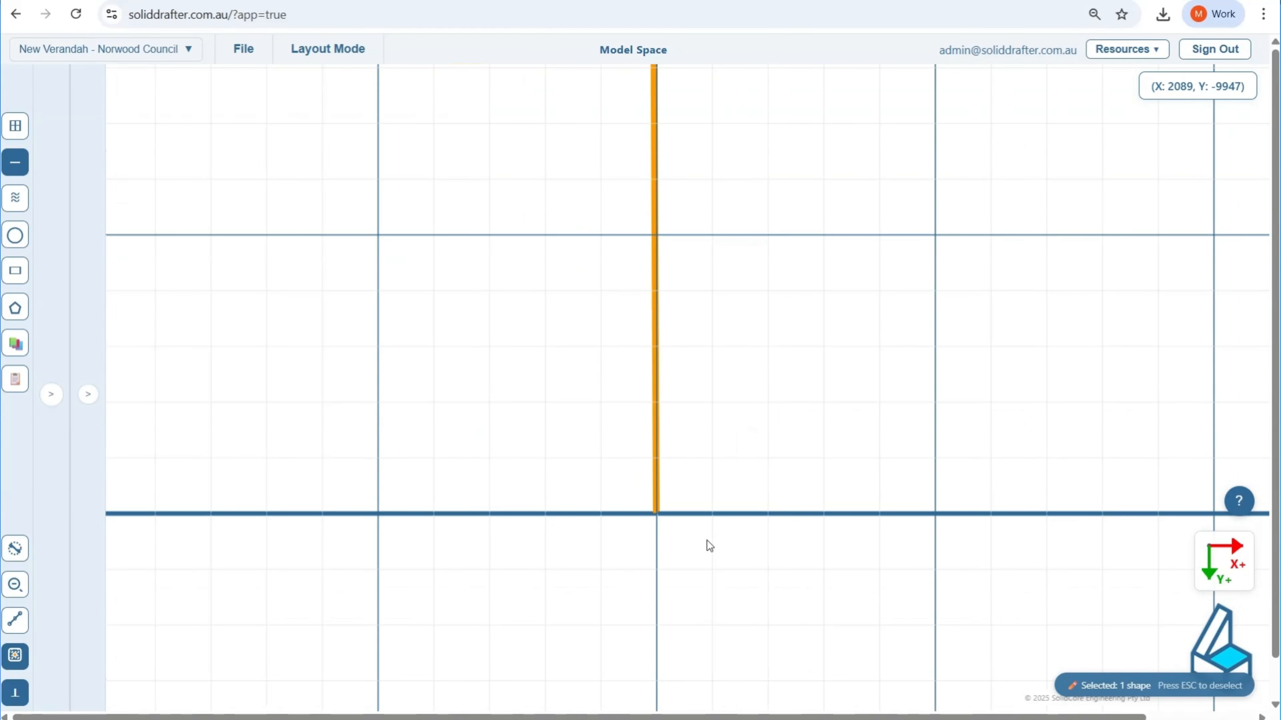
{"action": "scroll", "coordinate": [706, 541], "scroll_direction": "down", "scroll_amount": 3}
{"action": "middle_click_drag", "start_coordinate": [896, 498], "coordinate": [345, 464]}
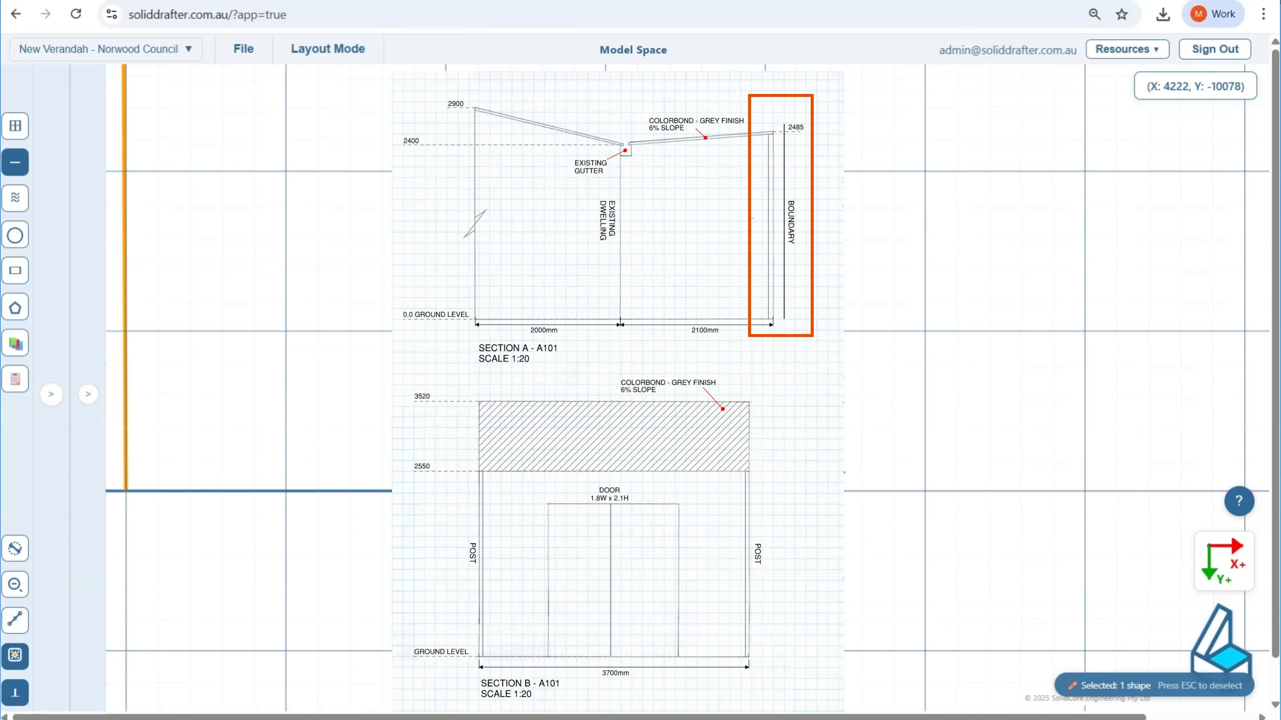
{"action": "scroll", "coordinate": [797, 482], "scroll_direction": "up", "scroll_amount": 12}
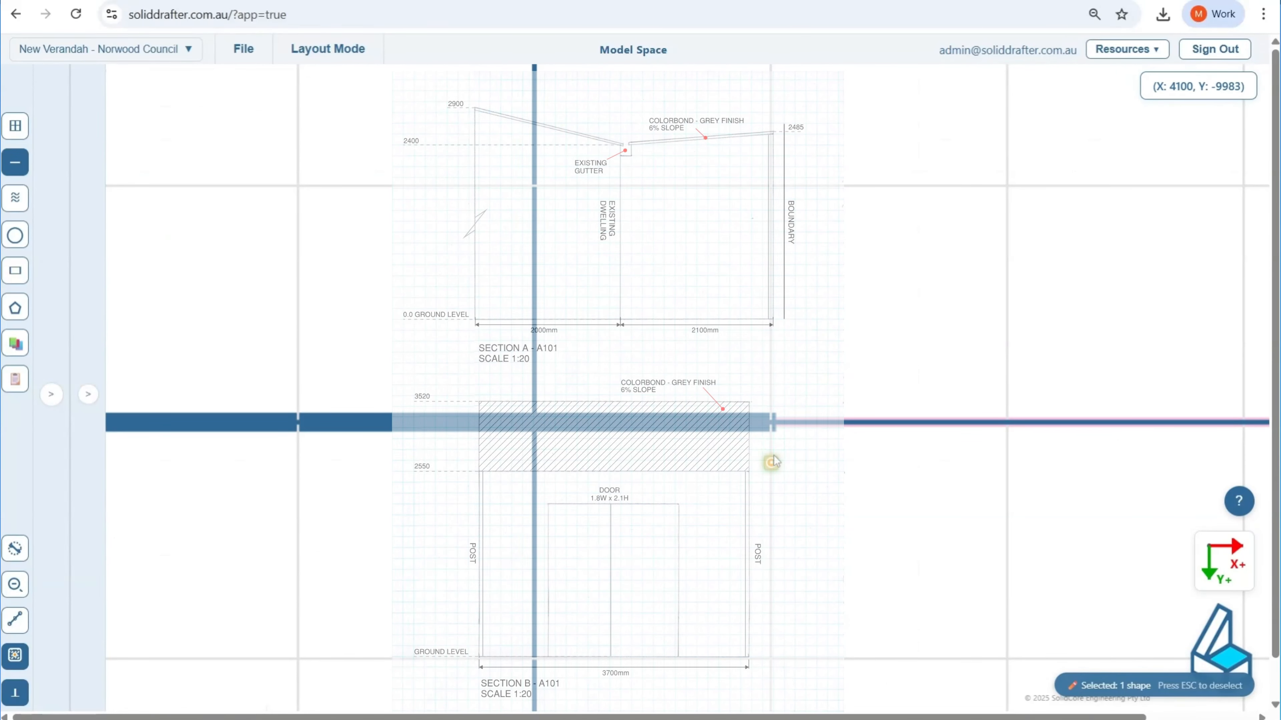
{"action": "mouse_move", "coordinate": [772, 438]}
{"action": "left_mouse_down"}
{"action": "mouse_move", "coordinate": [772, 423]}
{"action": "mouse_move", "coordinate": [773, 434]}
{"action": "left_mouse_up"}
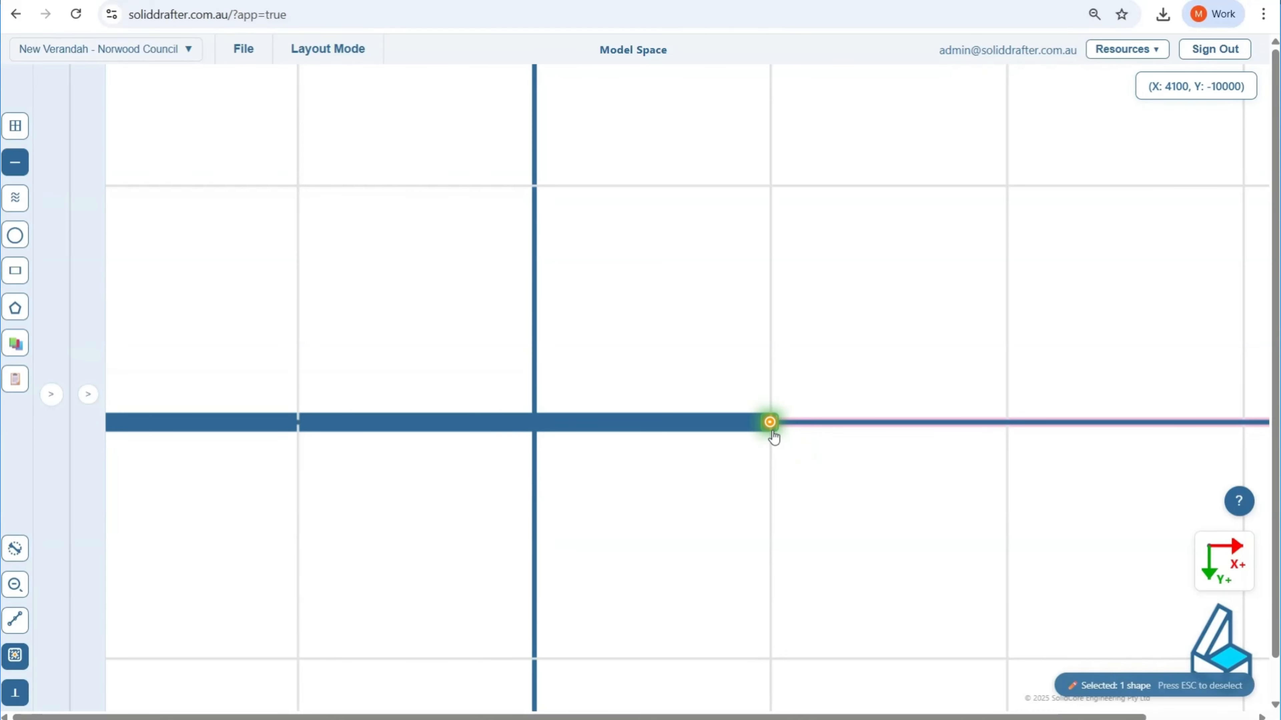
{"action": "left_click", "coordinate": [773, 431]}
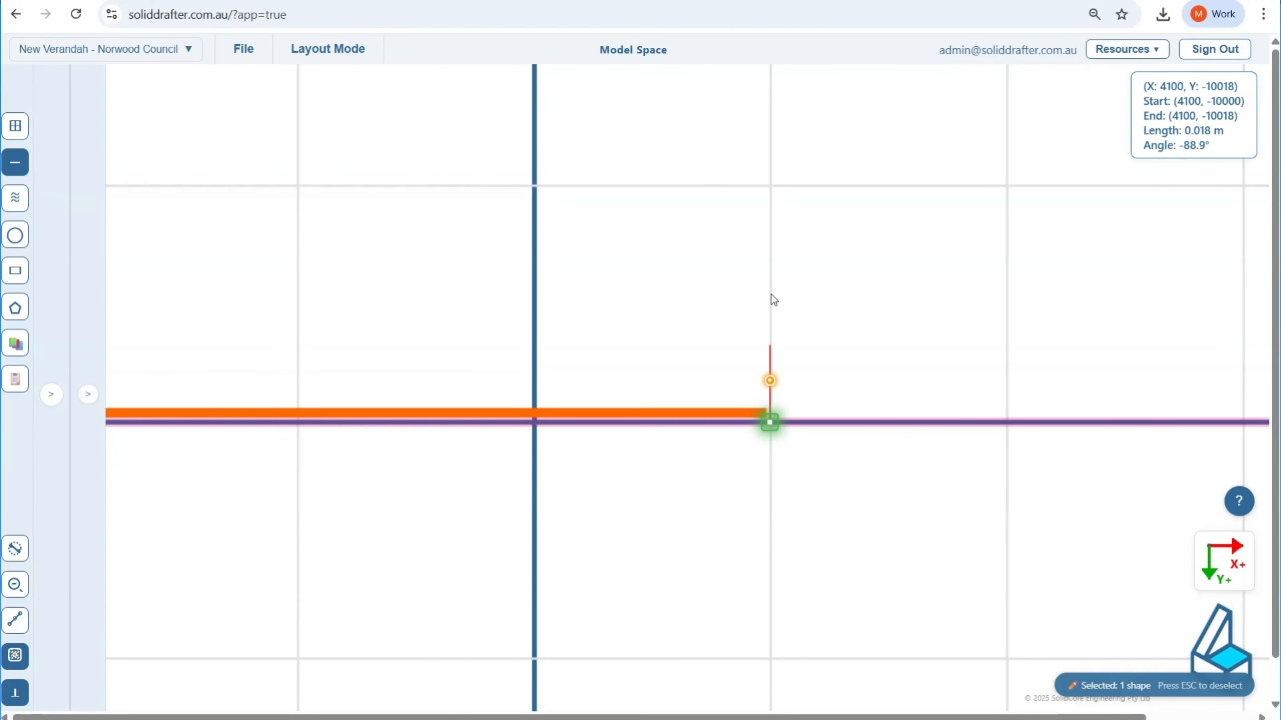
{"action": "key", "text": "Tab"}
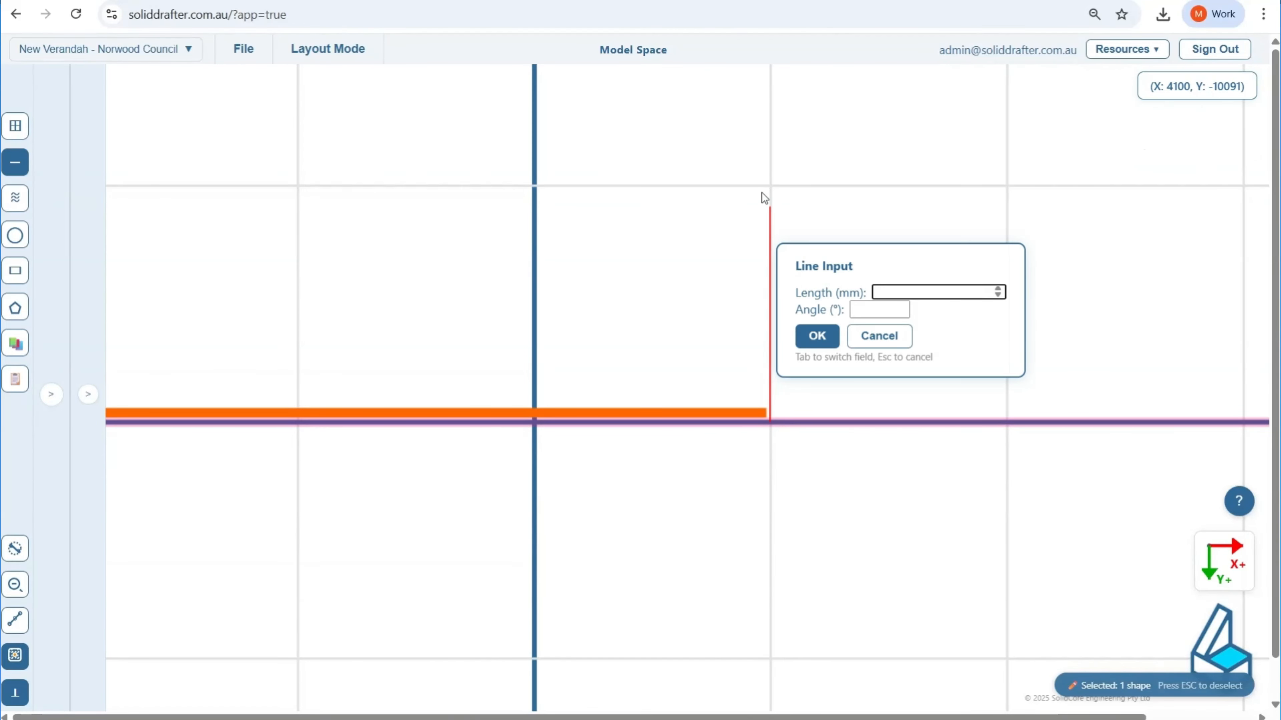
{"action": "type", "text": "2485"}
{"action": "key", "text": "Return"}
{"action": "scroll", "coordinate": [710, 373], "scroll_direction": "down", "scroll_amount": 5}
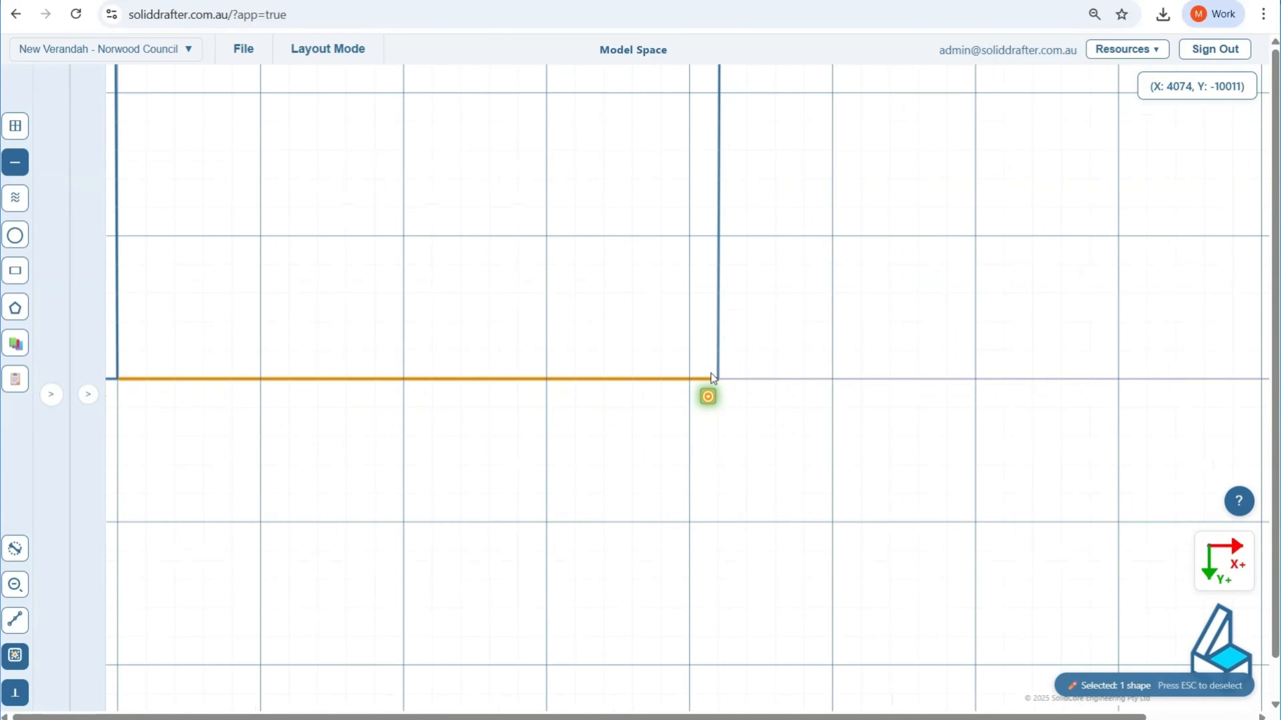
{"action": "scroll", "coordinate": [710, 374], "scroll_direction": "down", "scroll_amount": 3}
{"action": "scroll", "coordinate": [565, 353], "scroll_direction": "up", "scroll_amount": 3}
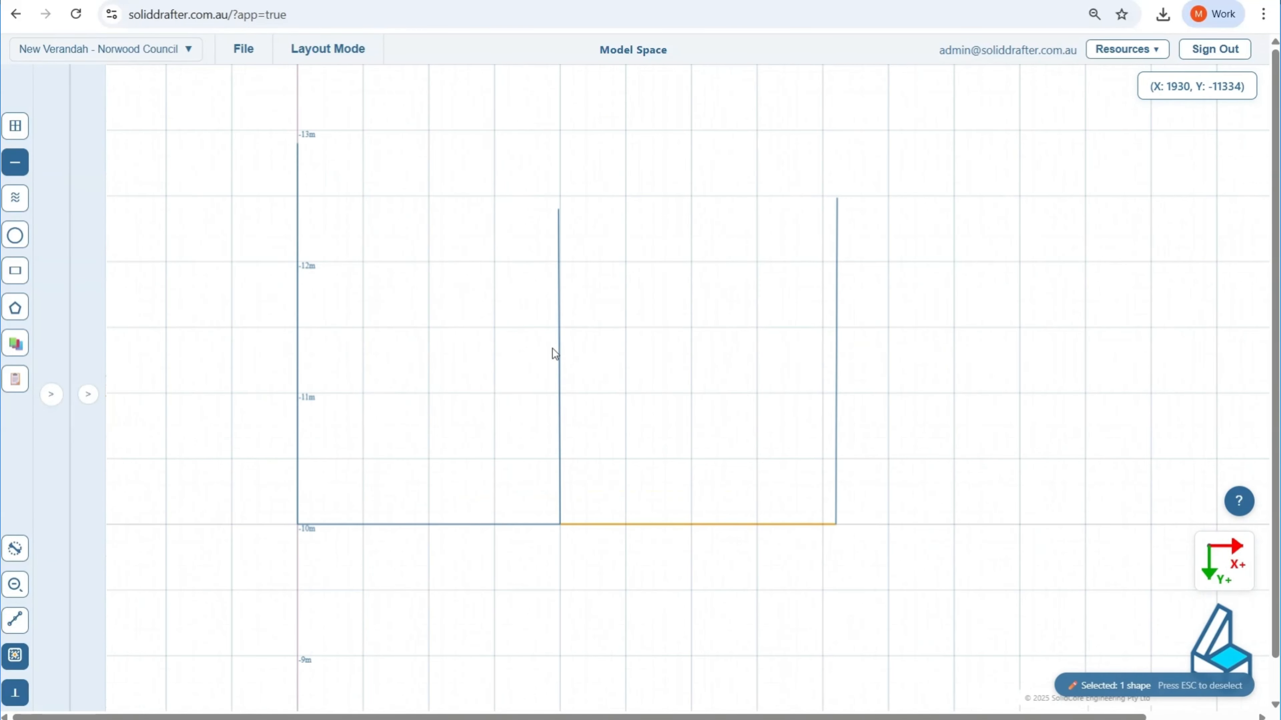
{"action": "scroll", "coordinate": [522, 414], "scroll_direction": "up", "scroll_amount": 1}
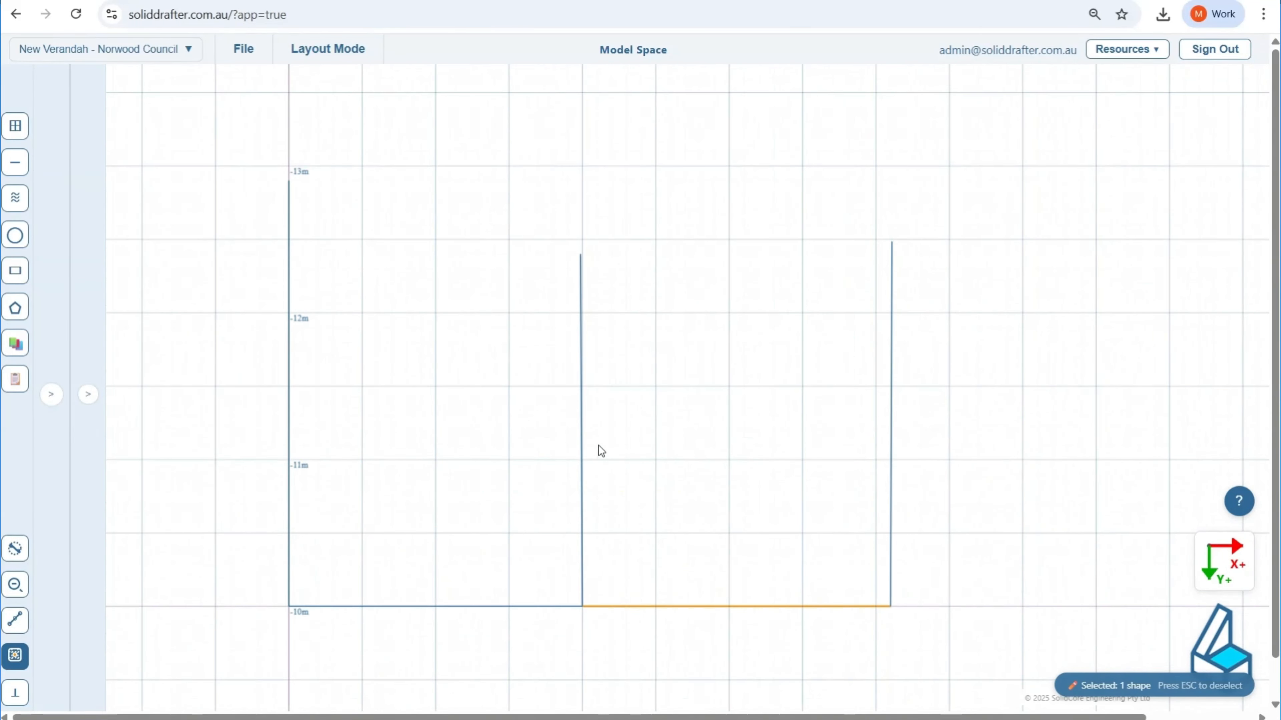
{"action": "key", "text": "Escape"}
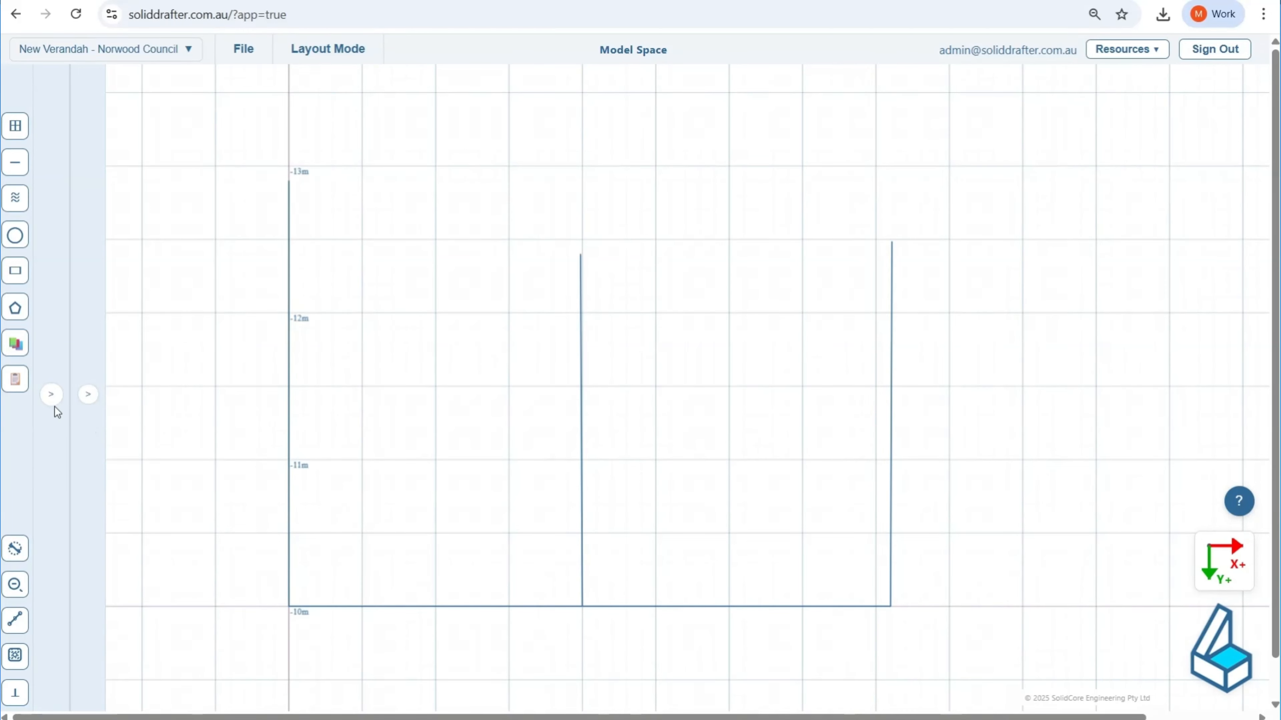
Step: Check the lengths and coordinates of the five new section lines in the shapes table, highlighting them individually
{"action": "left_click", "coordinate": [51, 394]}
{"action": "scroll", "coordinate": [183, 443], "scroll_direction": "down", "scroll_amount": 5}
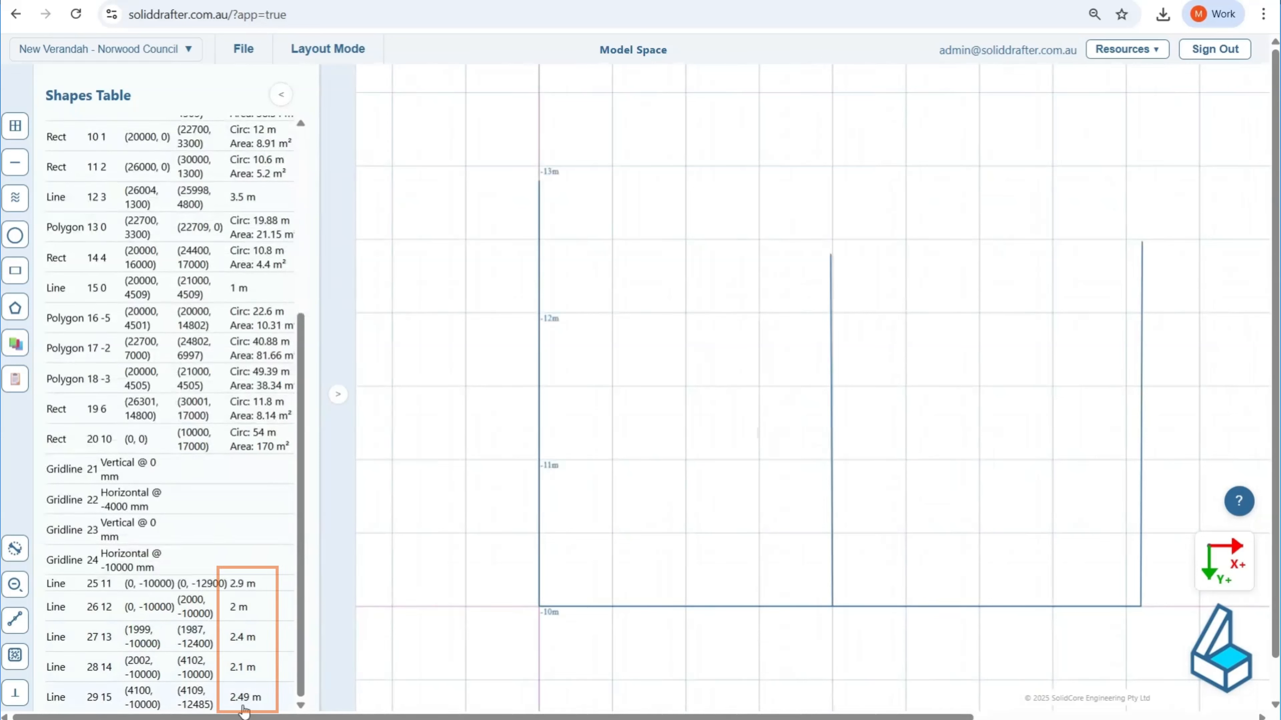
{"action": "left_click", "coordinate": [257, 583]}
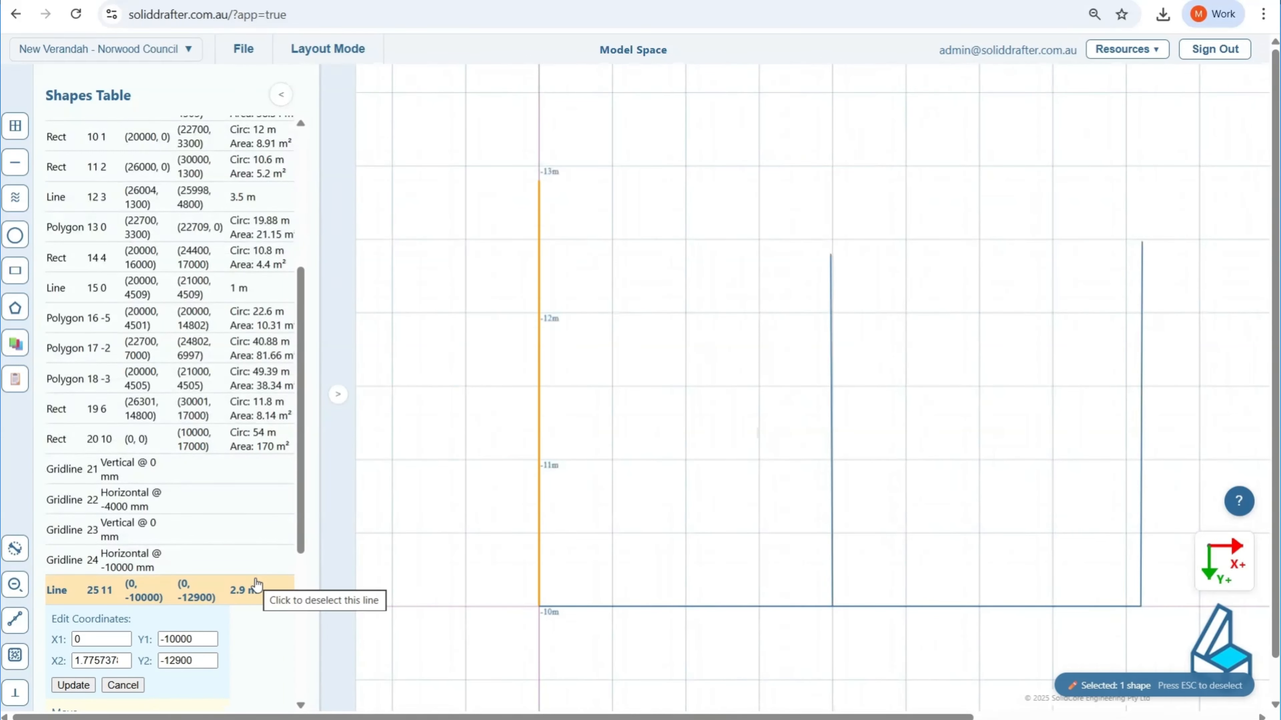
{"action": "left_click", "coordinate": [259, 589]}
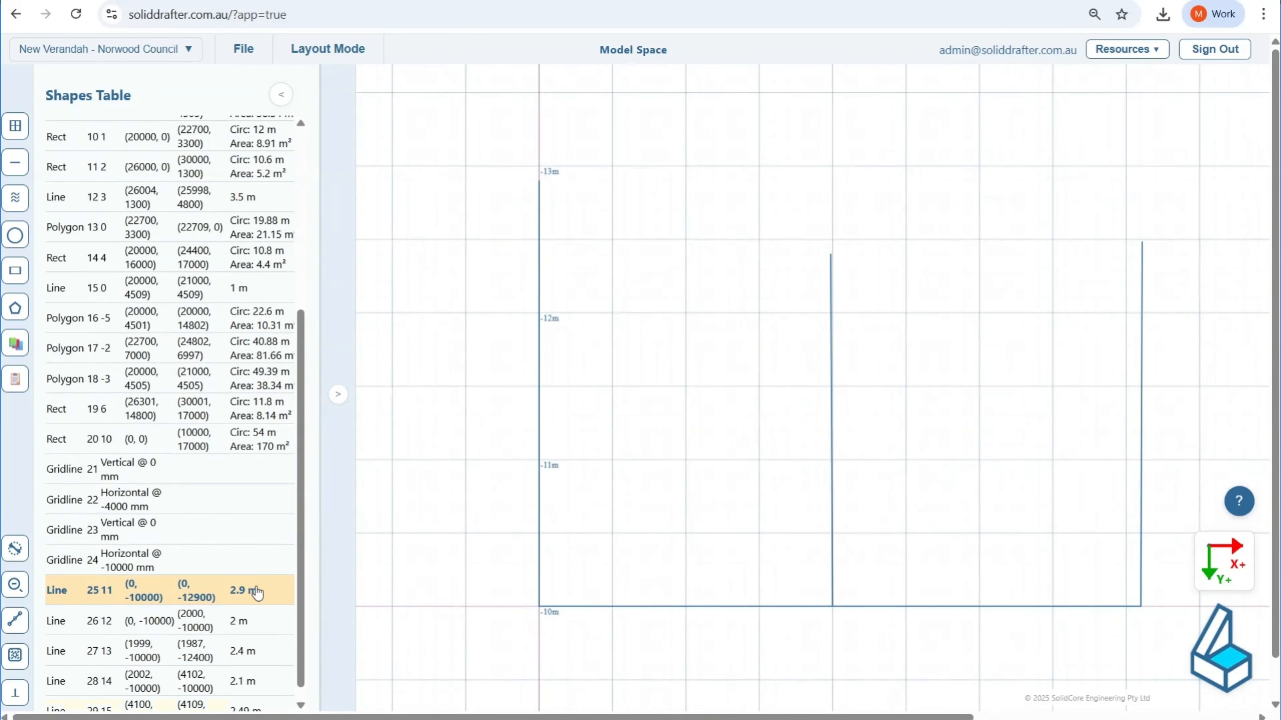
{"action": "left_click", "coordinate": [257, 610]}
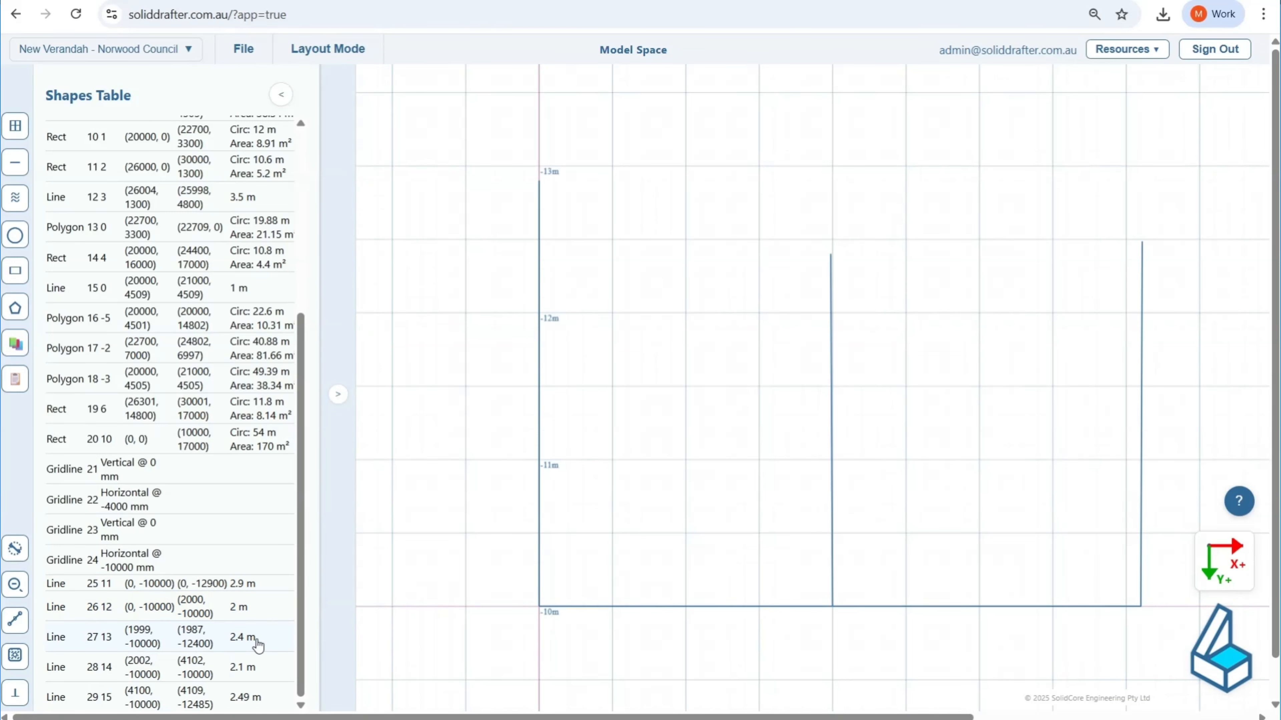
{"action": "left_click", "coordinate": [258, 642]}
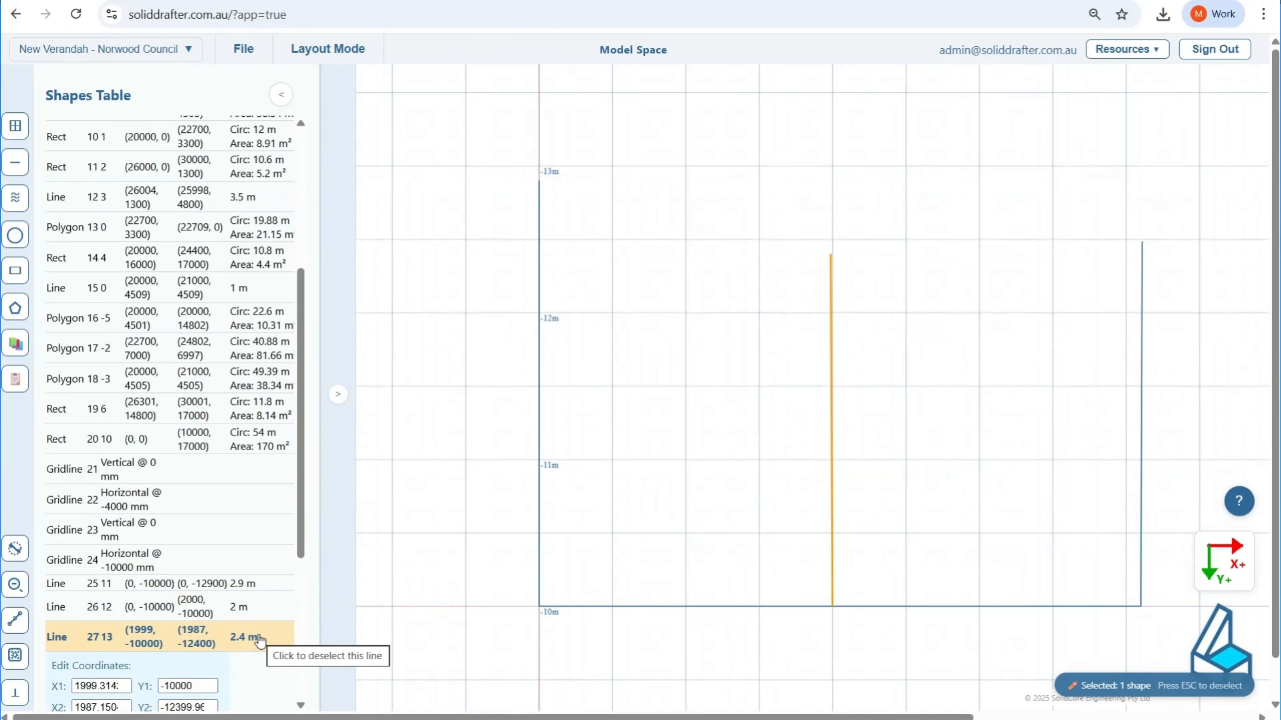
{"action": "left_click", "coordinate": [259, 642]}
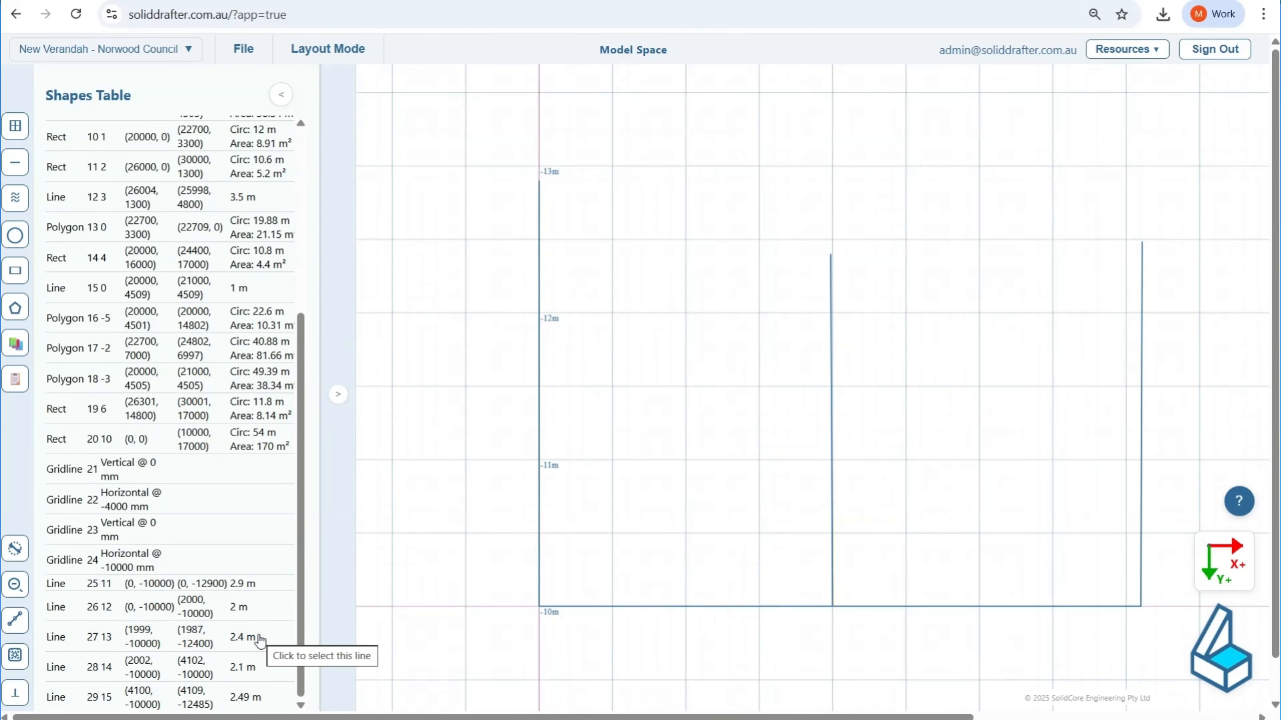
{"action": "scroll", "coordinate": [262, 641], "scroll_direction": "down", "scroll_amount": 1}
{"action": "left_click", "coordinate": [265, 631]}
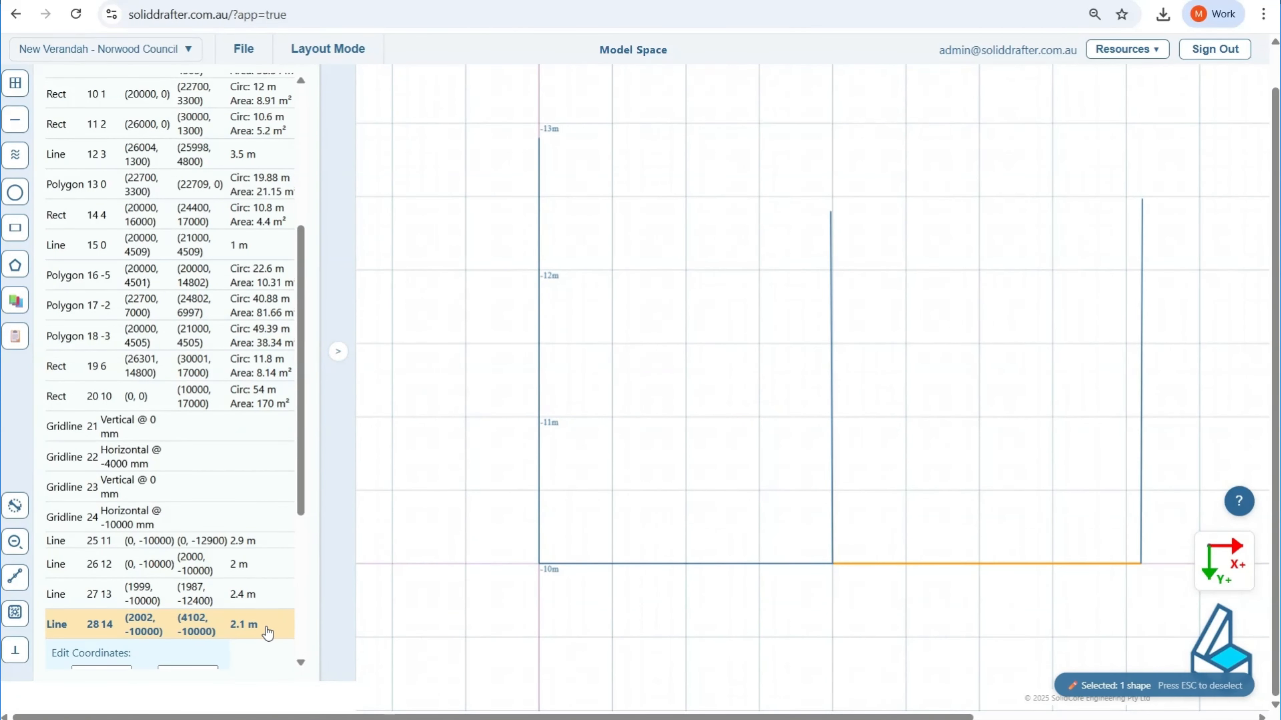
{"action": "left_click", "coordinate": [267, 632]}
{"action": "left_click", "coordinate": [255, 655]}
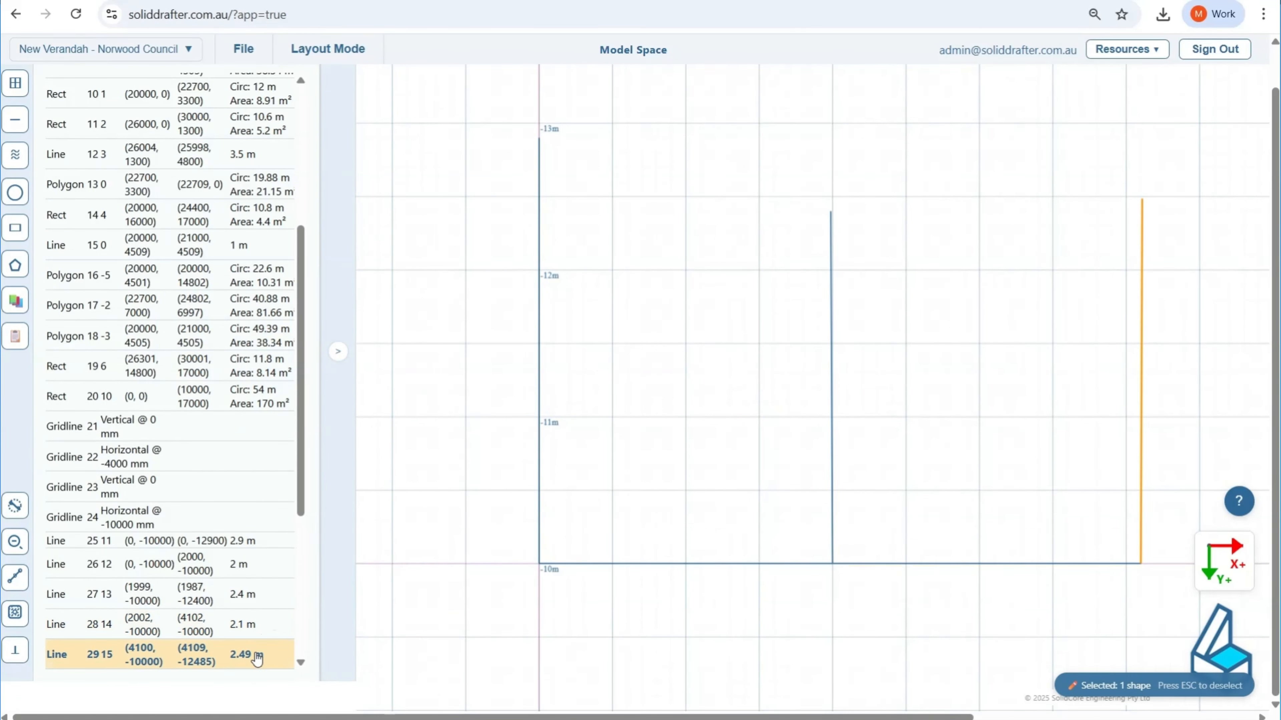
{"action": "left_click", "coordinate": [252, 655]}
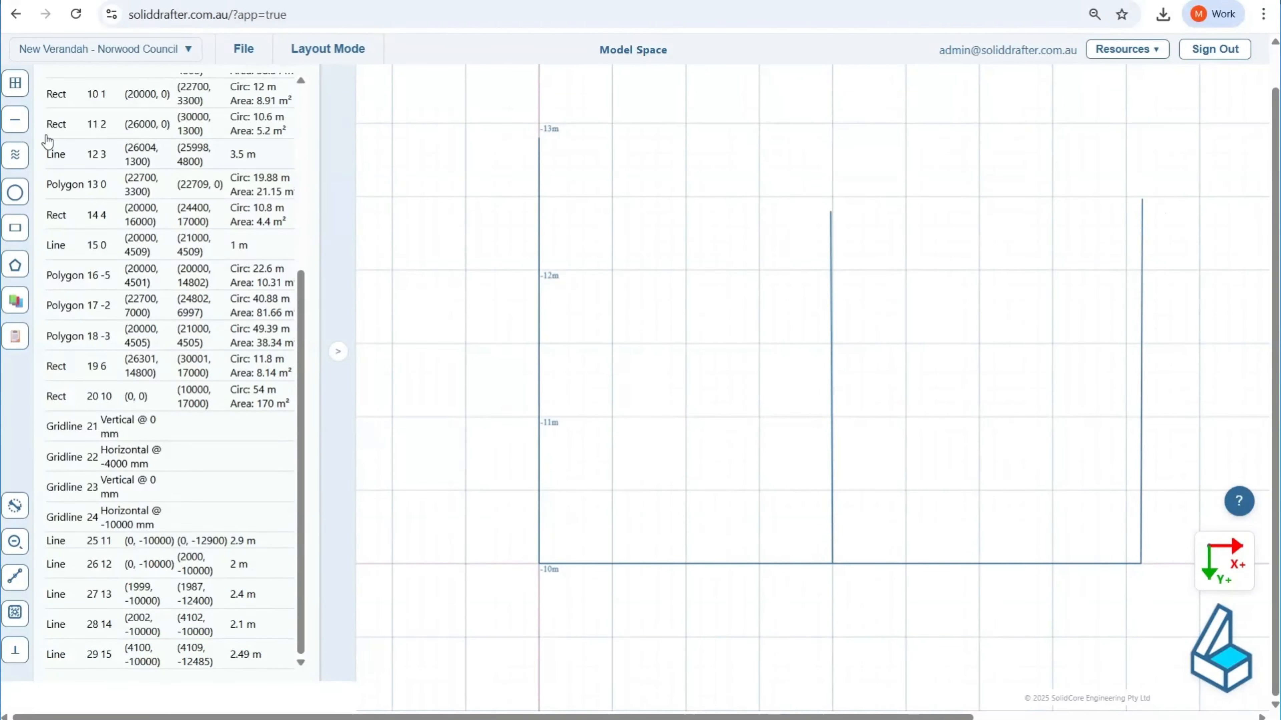
Step: With snapping on, draw the existing roof line from the top of the 2900 mm wall to the top of the dwelling wall
{"action": "left_click", "coordinate": [15, 119]}
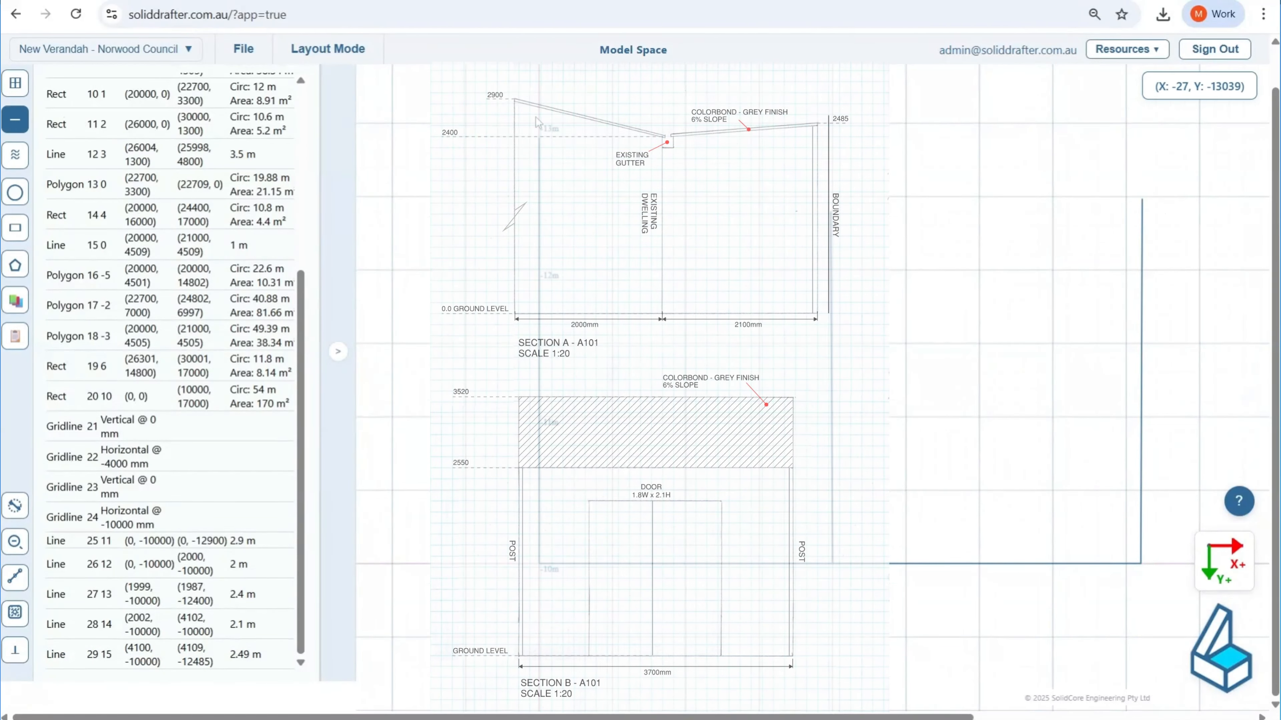
{"action": "scroll", "coordinate": [536, 117], "scroll_direction": "up", "scroll_amount": 5}
{"action": "scroll", "coordinate": [529, 181], "scroll_direction": "up", "scroll_amount": 3}
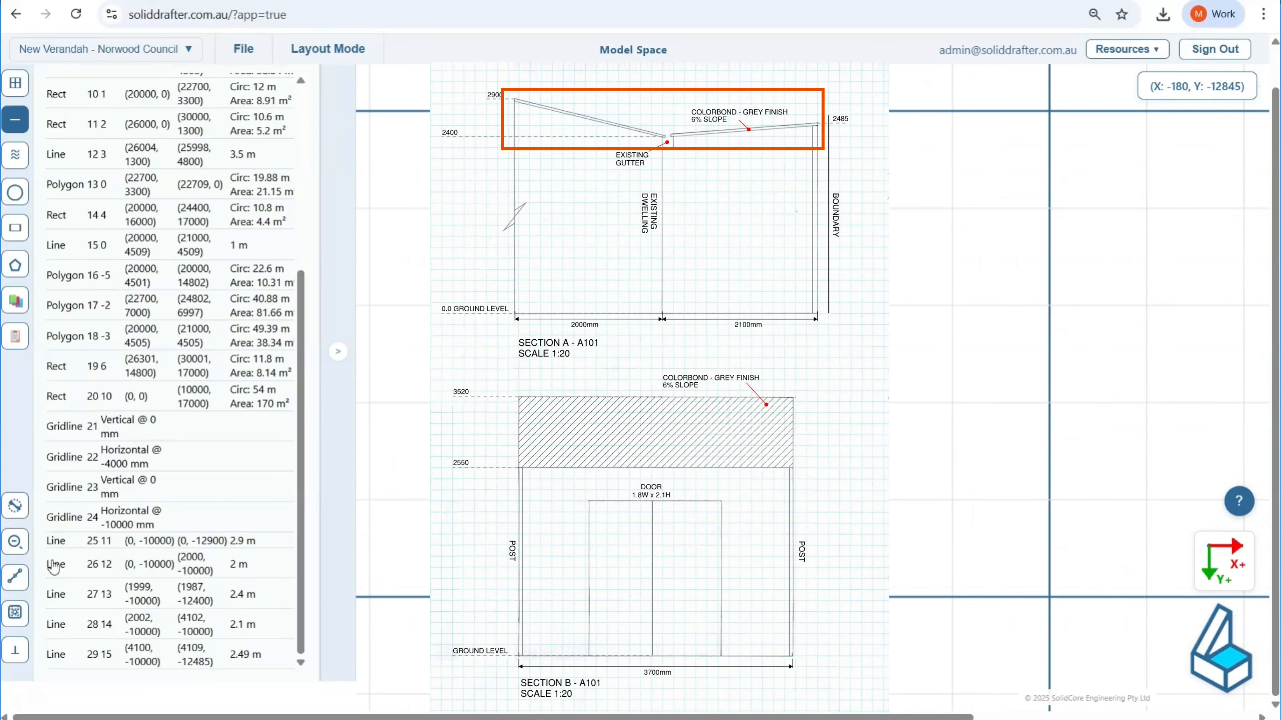
{"action": "left_click", "coordinate": [12, 617]}
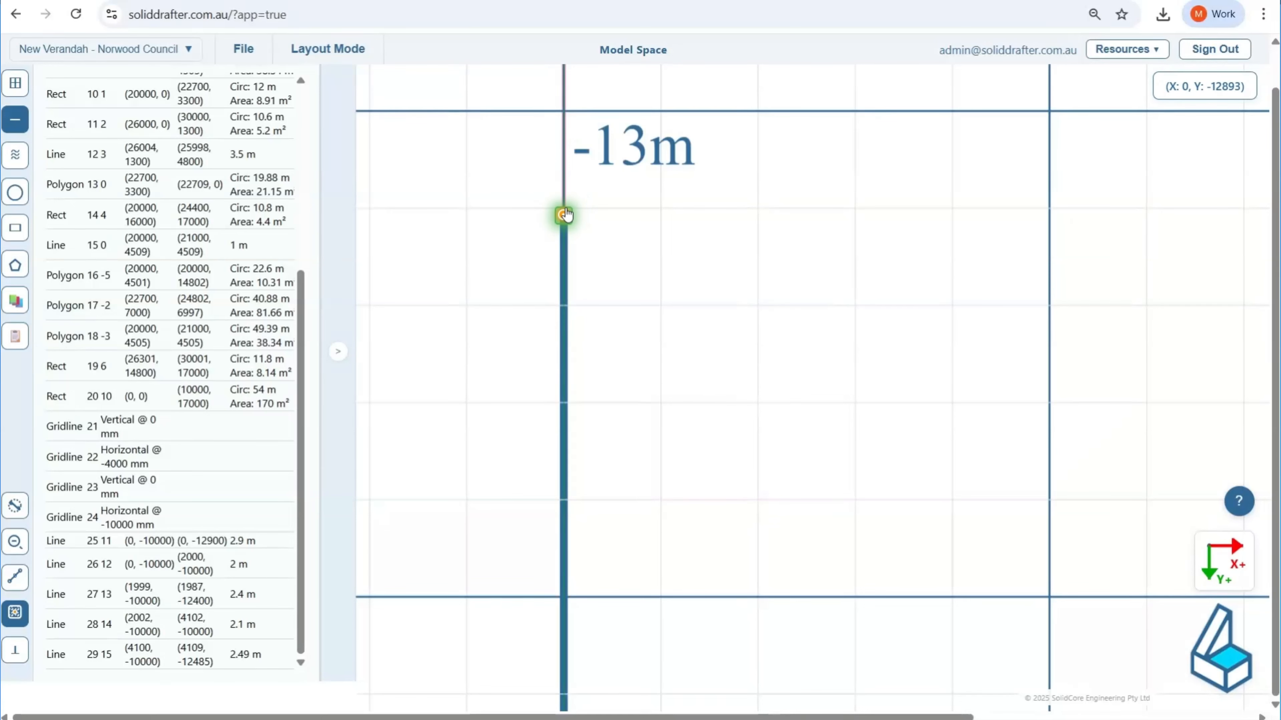
{"action": "left_click", "coordinate": [564, 206]}
{"action": "scroll", "coordinate": [895, 409], "scroll_direction": "down", "scroll_amount": 4}
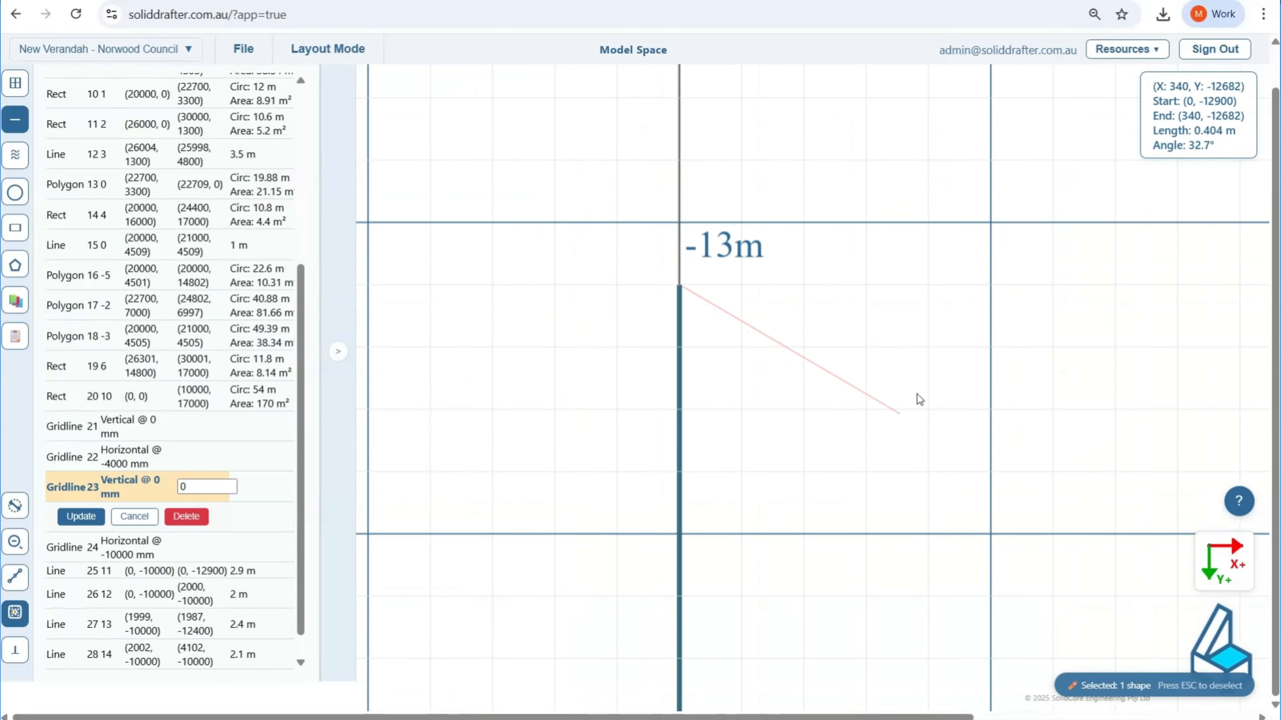
{"action": "middle_click_drag", "start_coordinate": [954, 371], "coordinate": [258, 378]}
{"action": "scroll", "coordinate": [742, 414], "scroll_direction": "down", "scroll_amount": 7}
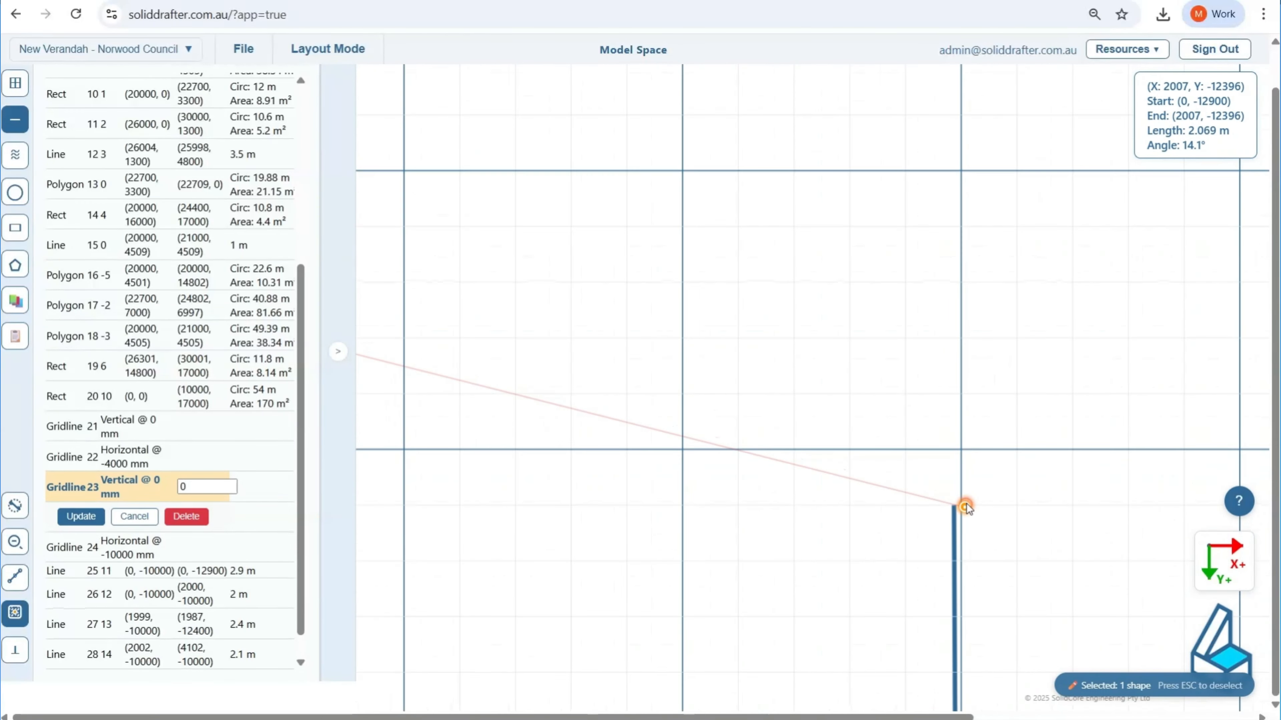
{"action": "scroll", "coordinate": [964, 506], "scroll_direction": "up", "scroll_amount": 3}
{"action": "left_click", "coordinate": [919, 516]}
{"action": "scroll", "coordinate": [928, 447], "scroll_direction": "down", "scroll_amount": 5}
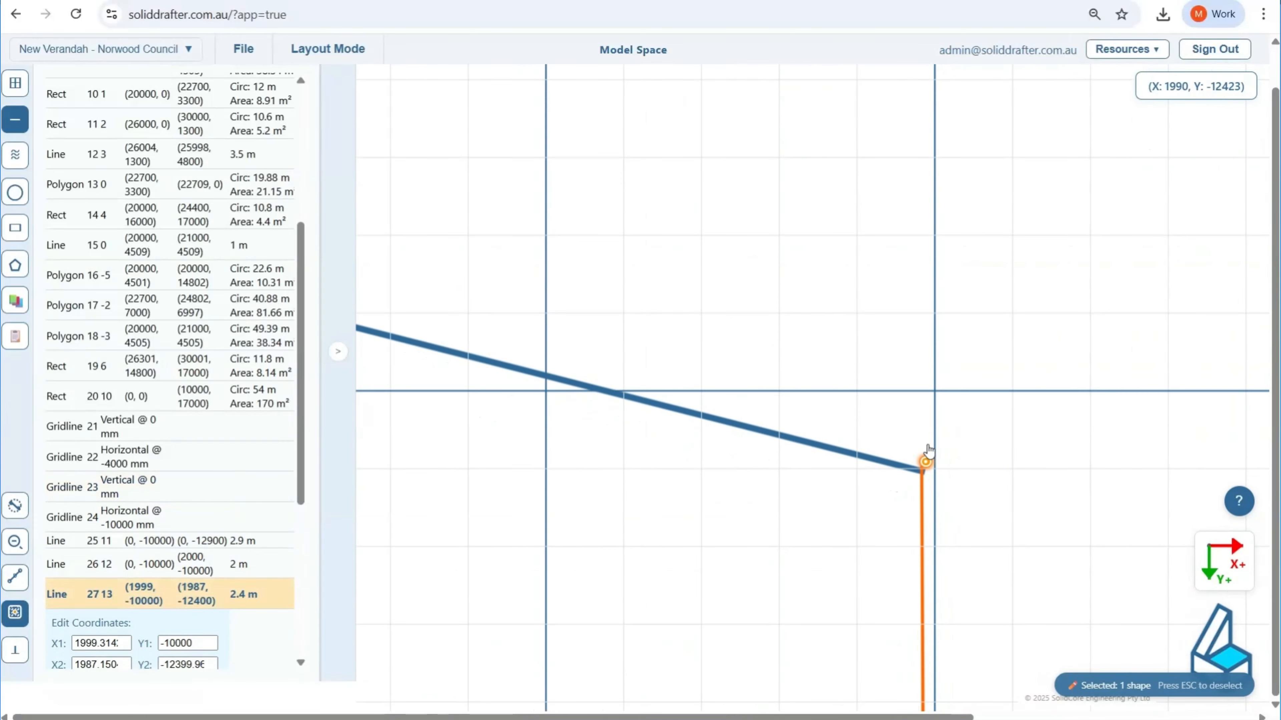
Step: Draw the verandah roof line, about 2.04 m long, from the top of the 2485 mm line down to just short of the dwelling wall
{"action": "scroll", "coordinate": [934, 391], "scroll_direction": "down", "scroll_amount": 5}
{"action": "middle_click_drag", "start_coordinate": [1059, 325], "coordinate": [694, 328]}
{"action": "middle_click_drag", "start_coordinate": [970, 339], "coordinate": [495, 405]}
{"action": "scroll", "coordinate": [664, 437], "scroll_direction": "down", "scroll_amount": 3}
{"action": "middle_click_drag", "start_coordinate": [541, 493], "coordinate": [792, 319]}
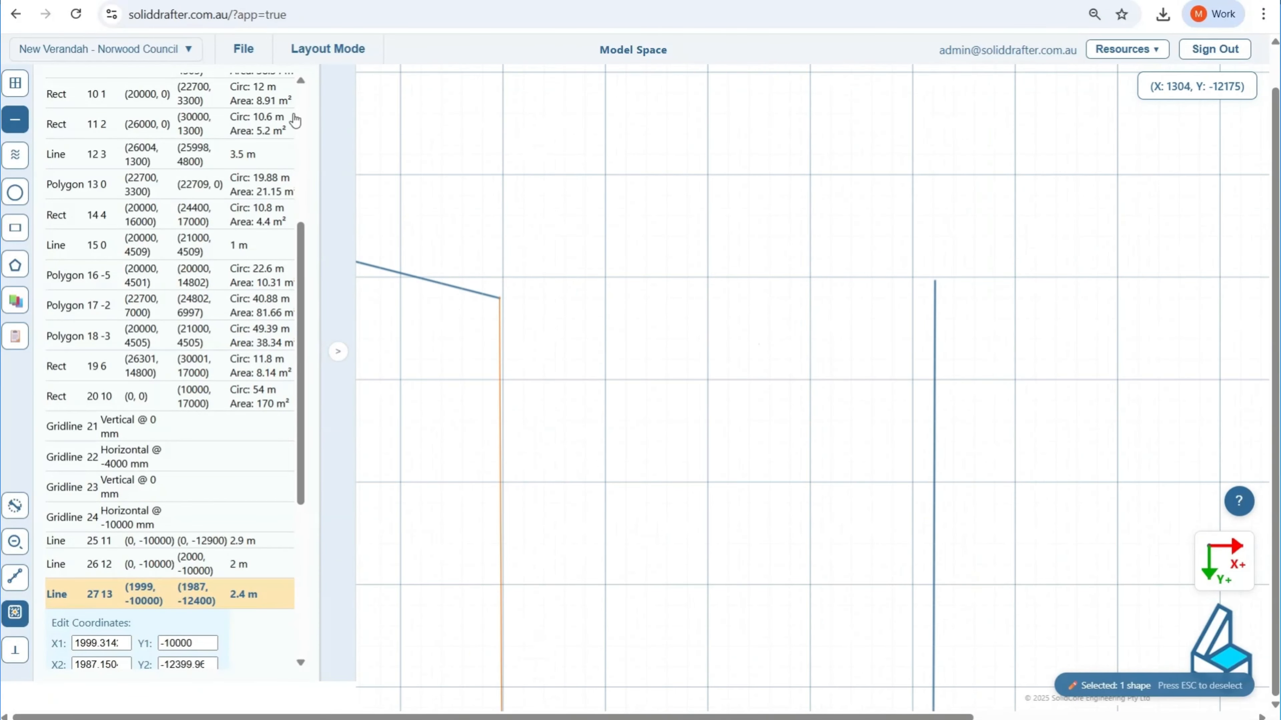
{"action": "scroll", "coordinate": [270, 348], "scroll_direction": "up", "scroll_amount": 1}
{"action": "scroll", "coordinate": [270, 348], "scroll_direction": "up", "scroll_amount": 5}
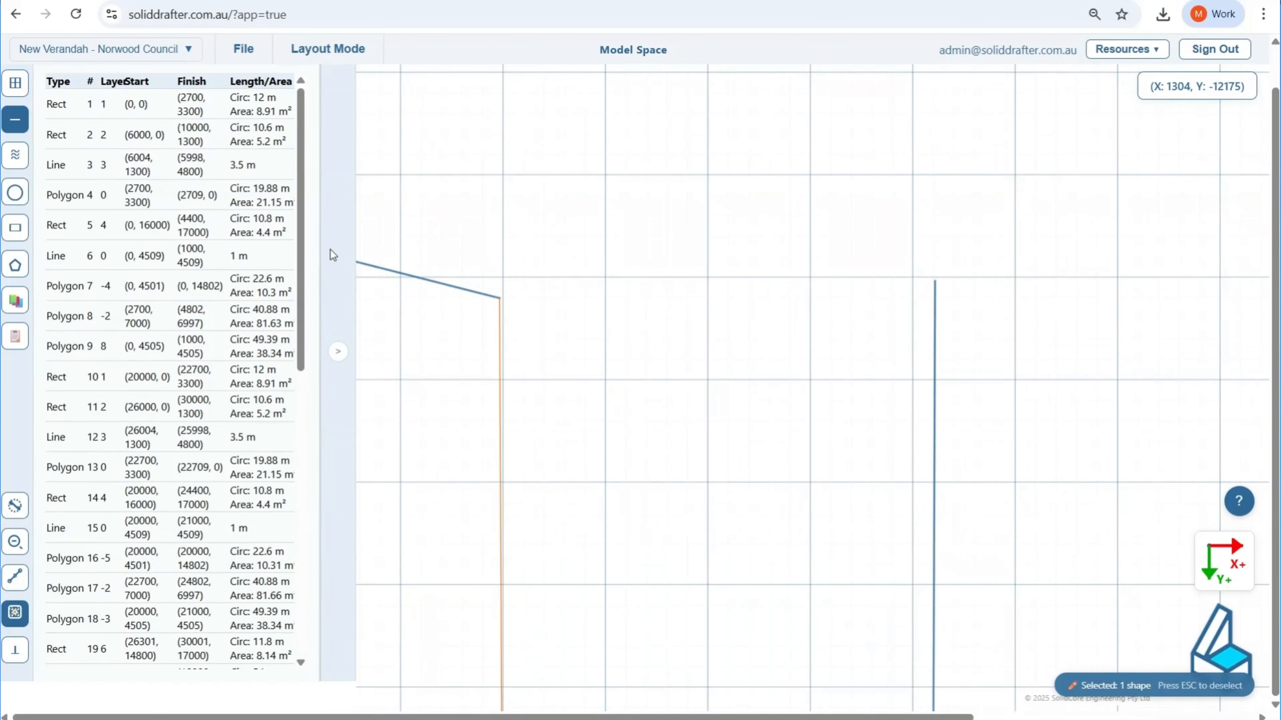
{"action": "scroll", "coordinate": [926, 267], "scroll_direction": "up", "scroll_amount": 3}
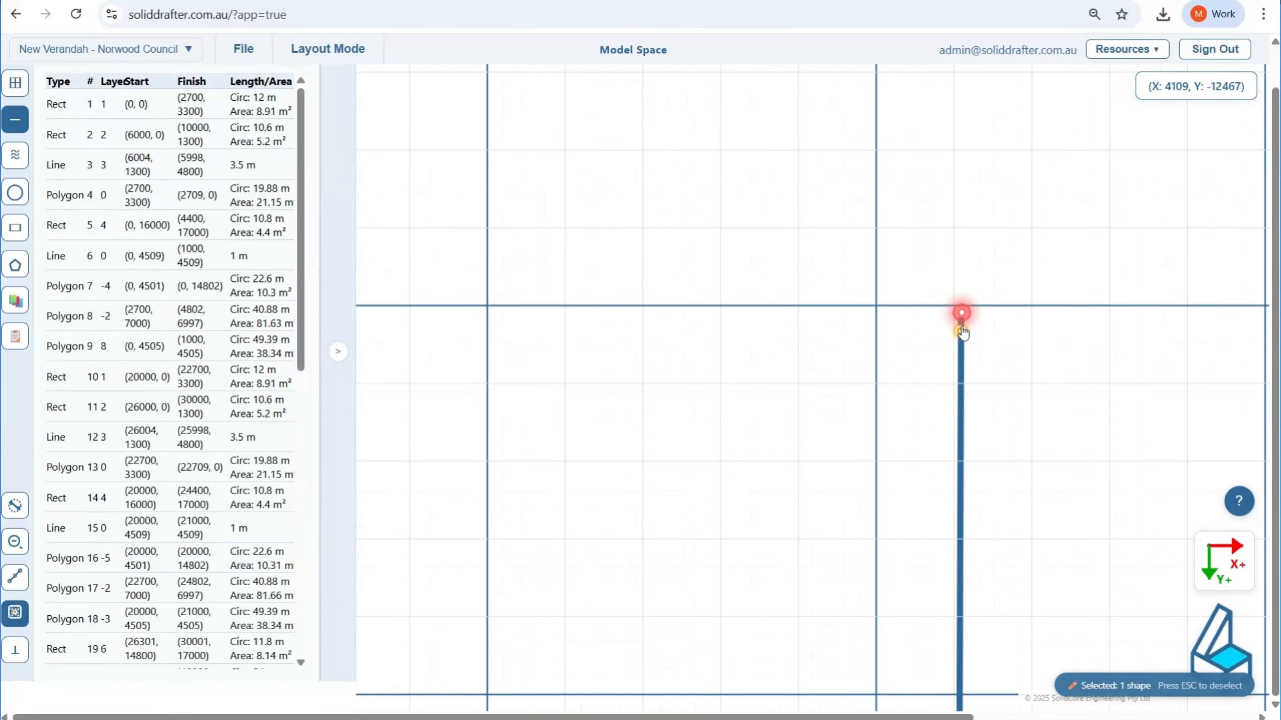
{"action": "scroll", "coordinate": [962, 330], "scroll_direction": "up", "scroll_amount": 3}
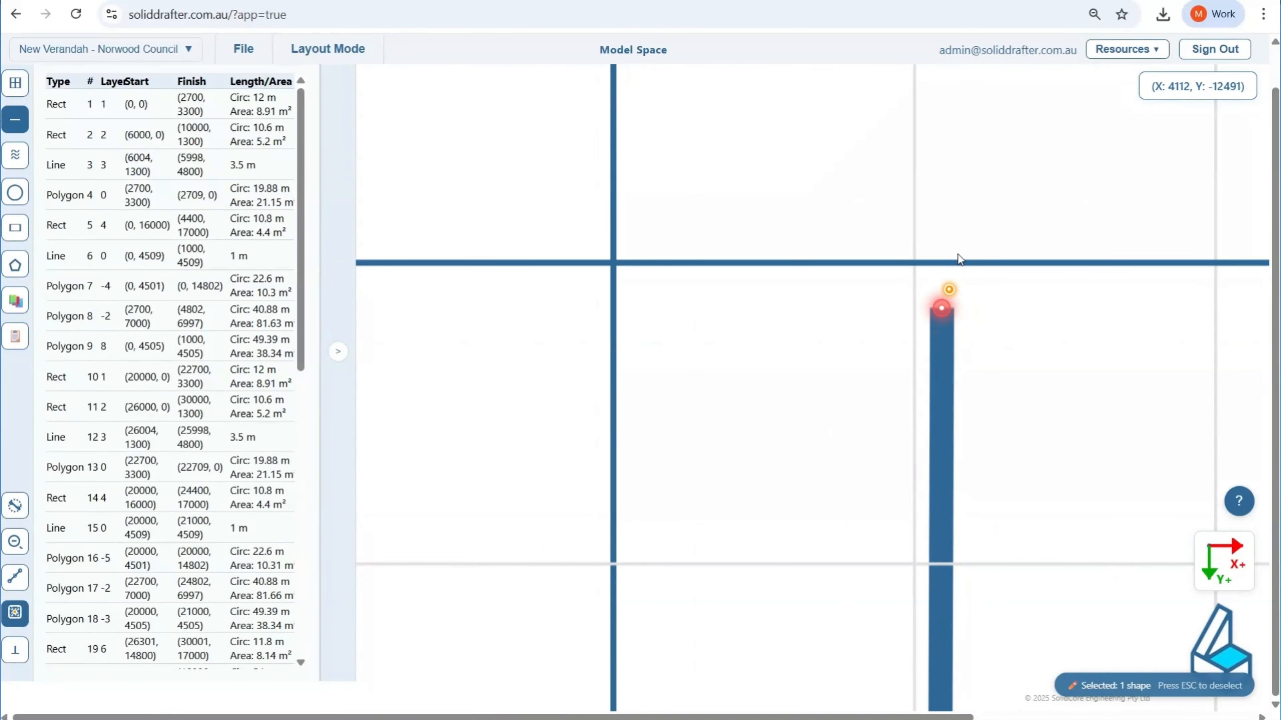
{"action": "left_click", "coordinate": [944, 286]}
{"action": "scroll", "coordinate": [888, 291], "scroll_direction": "down", "scroll_amount": 10}
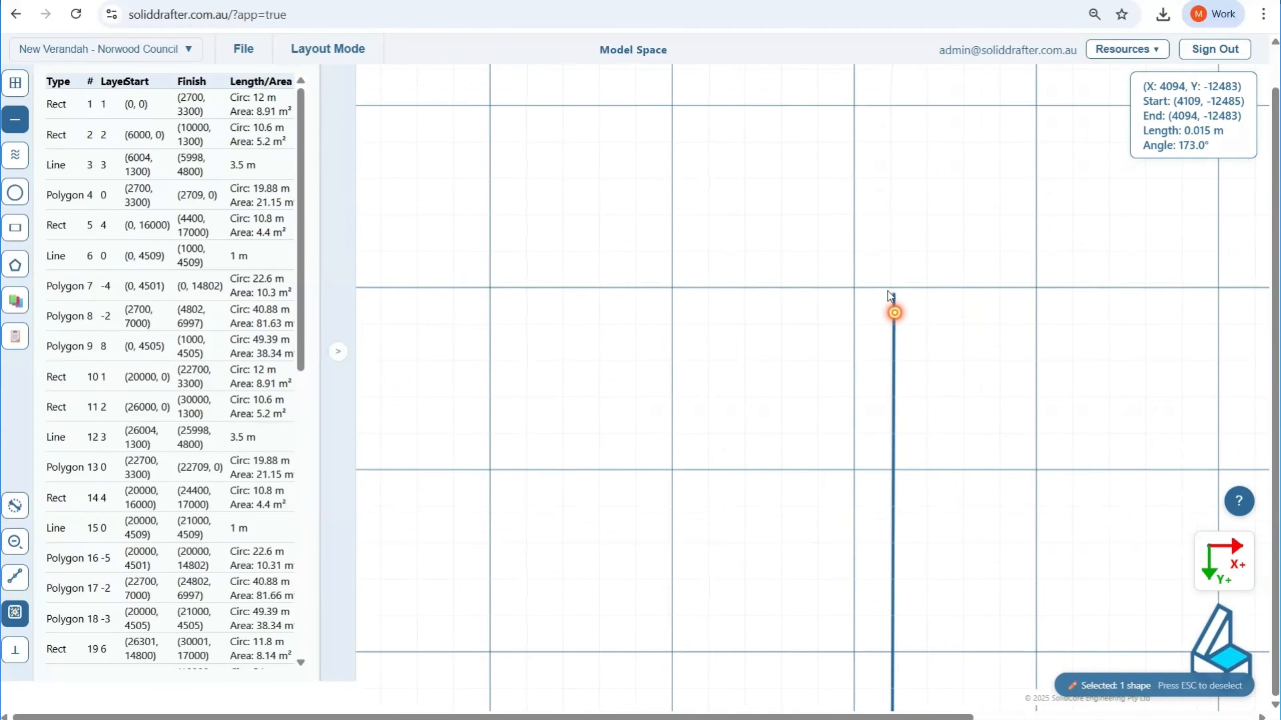
{"action": "scroll", "coordinate": [887, 290], "scroll_direction": "down", "scroll_amount": 10}
{"action": "middle_click_drag", "start_coordinate": [370, 421], "coordinate": [885, 353]}
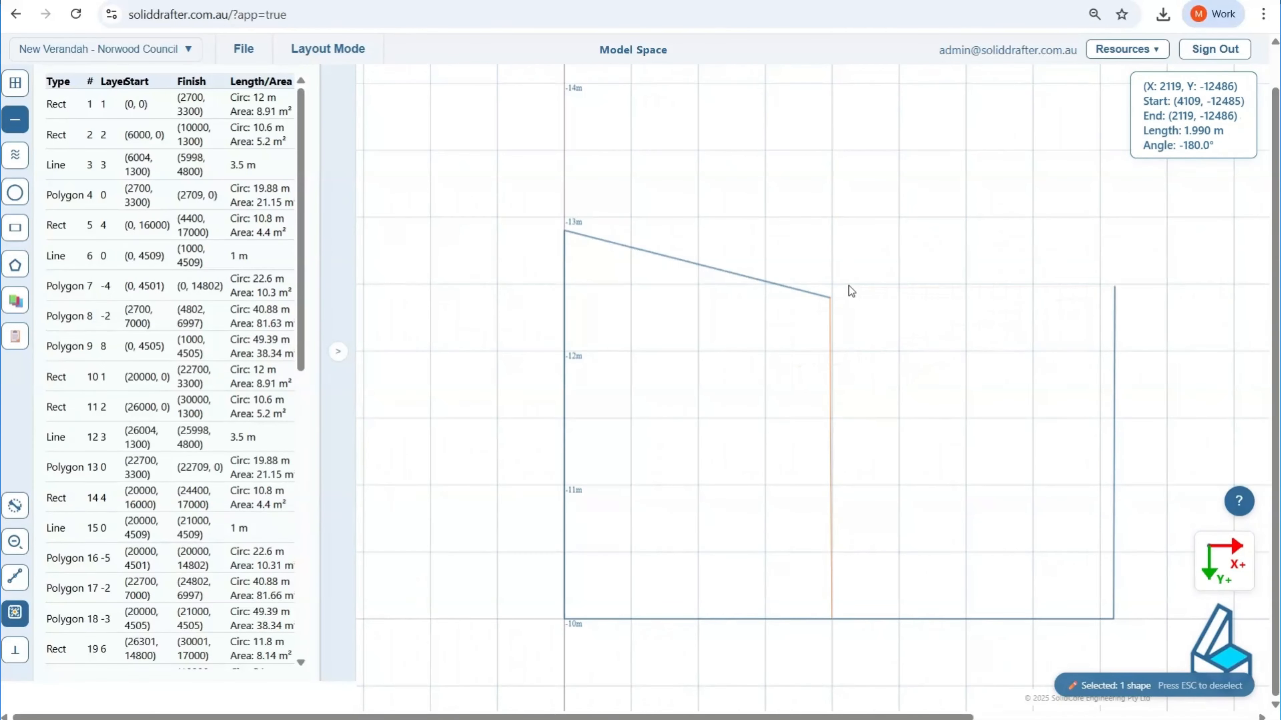
{"action": "scroll", "coordinate": [841, 291], "scroll_direction": "up", "scroll_amount": 6}
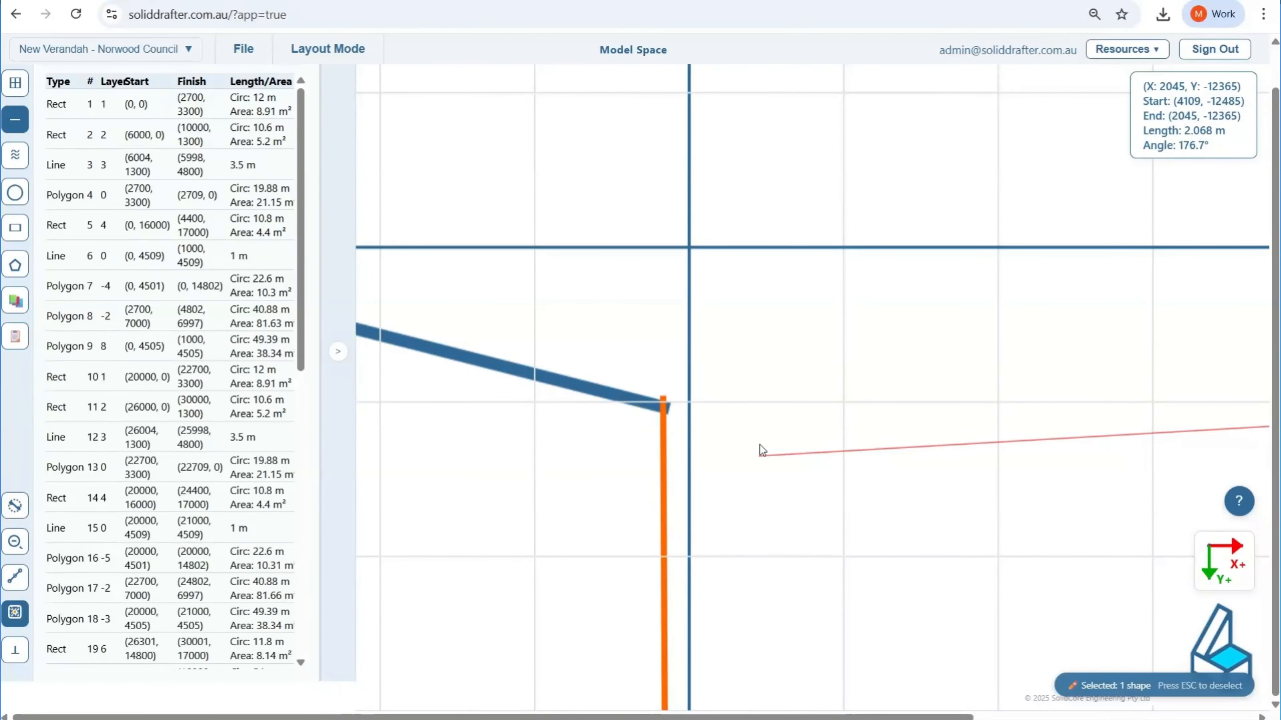
{"action": "left_click", "coordinate": [804, 450]}
{"action": "key", "text": "Escape"}
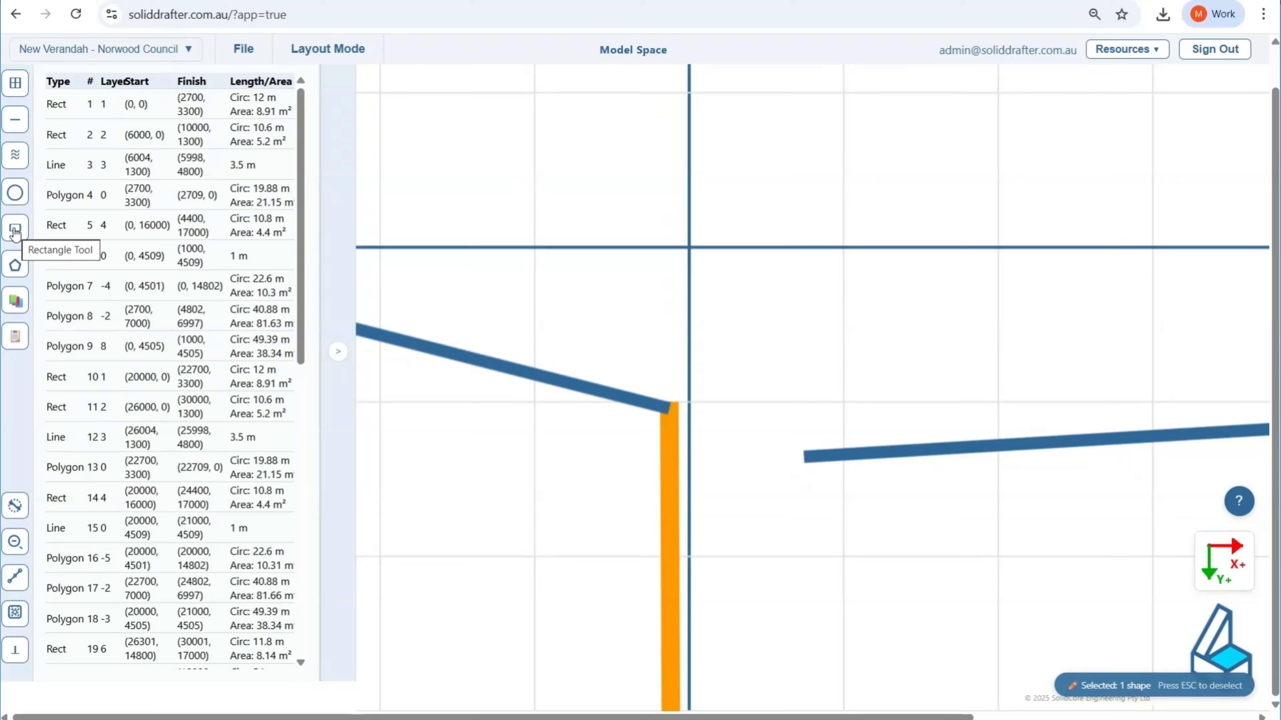
Step: Draw a rectangle 100 mm wide and 150 mm high from the top of the dwelling wall for the existing gutter
{"action": "left_click", "coordinate": [15, 227]}
{"action": "left_click", "coordinate": [16, 615]}
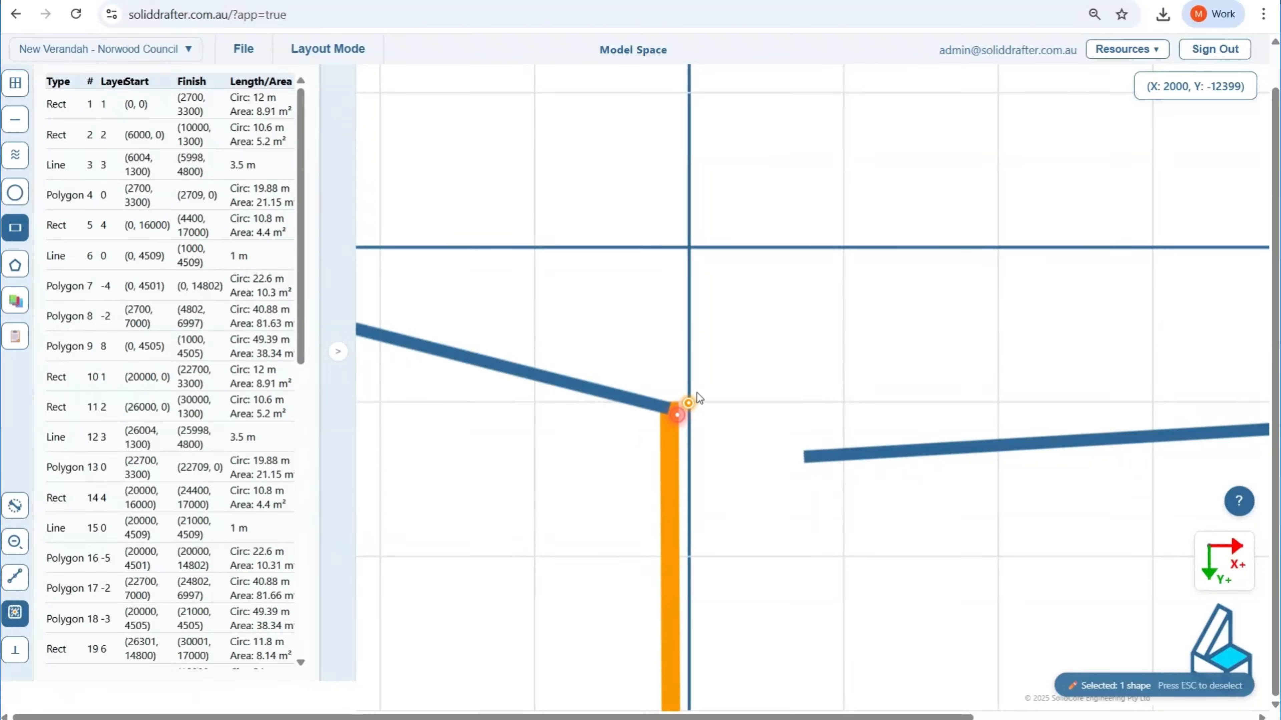
{"action": "left_click", "coordinate": [669, 399]}
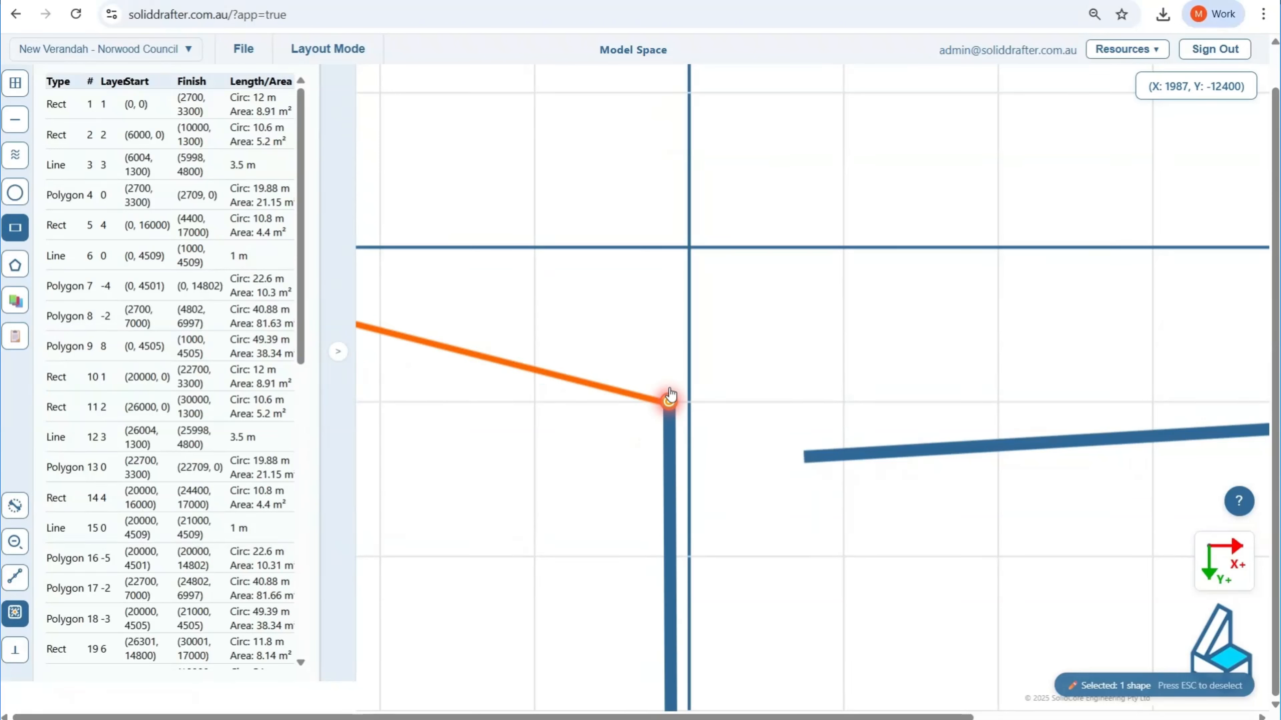
{"action": "key", "text": "Tab"}
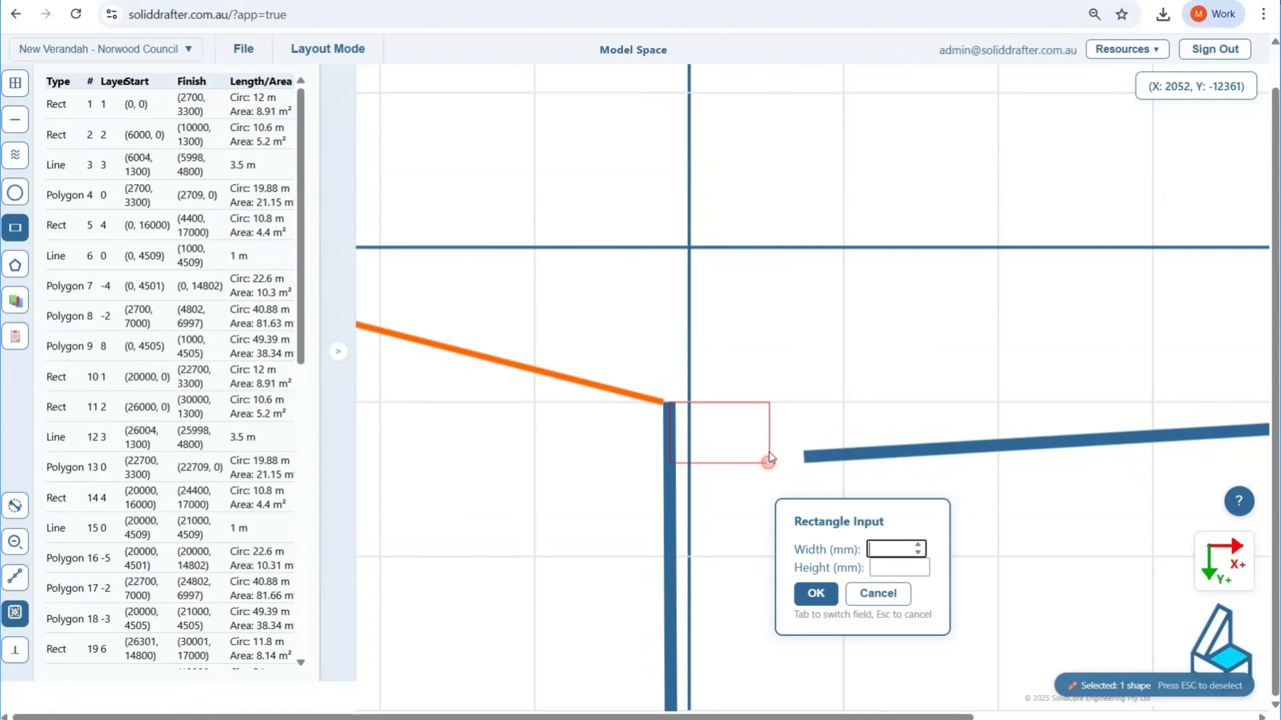
{"action": "type", "text": "100"}
{"action": "left_click", "coordinate": [890, 567]}
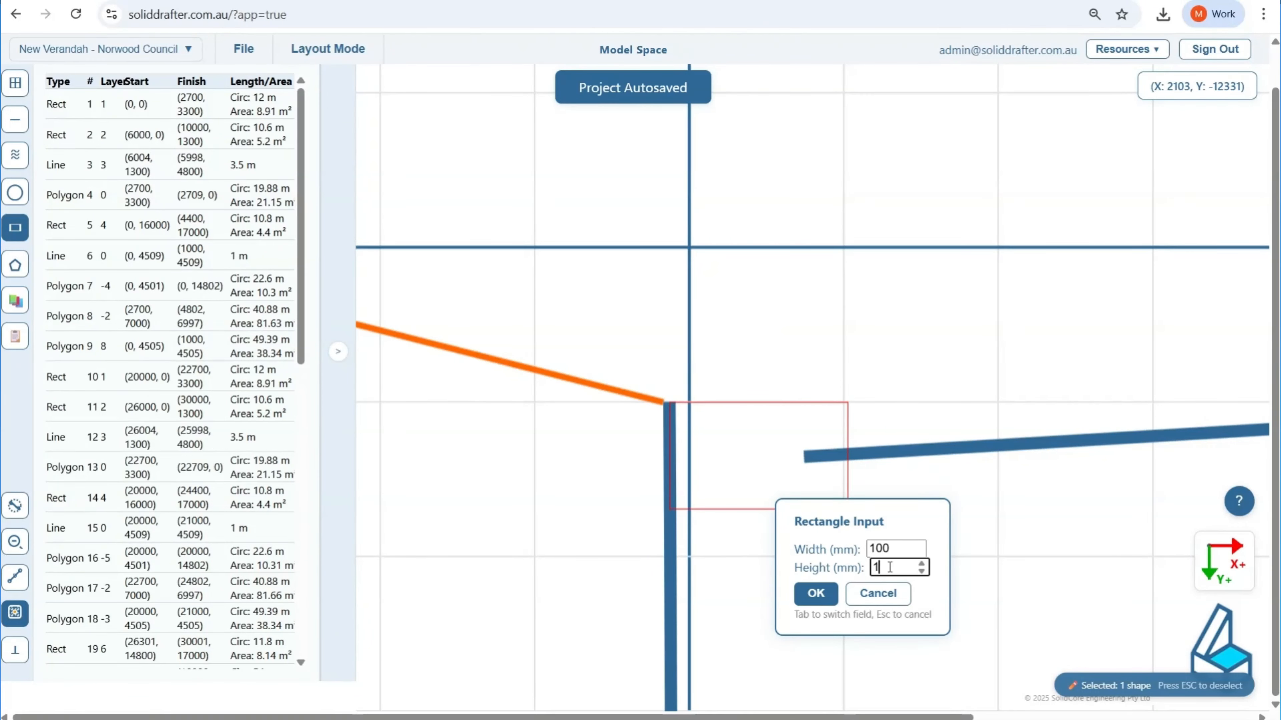
{"action": "type", "text": "150"}
{"action": "left_click", "coordinate": [819, 592]}
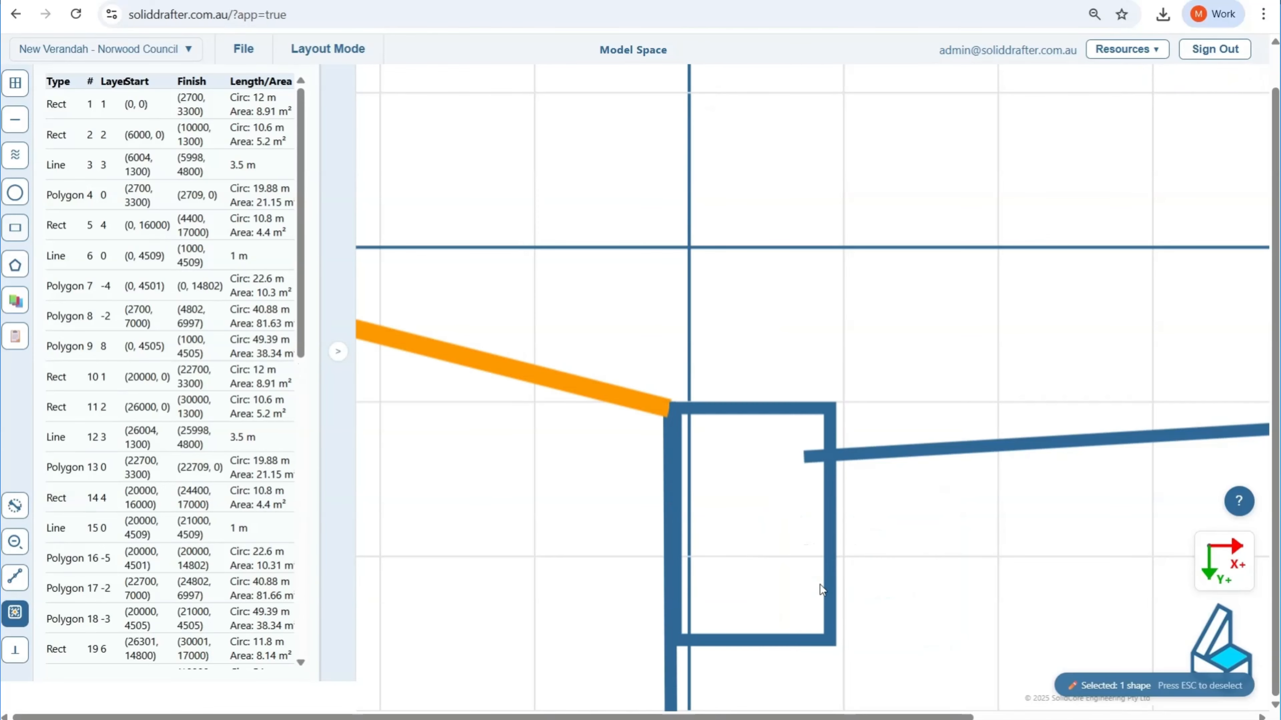
{"action": "scroll", "coordinate": [817, 430], "scroll_direction": "down", "scroll_amount": 3}
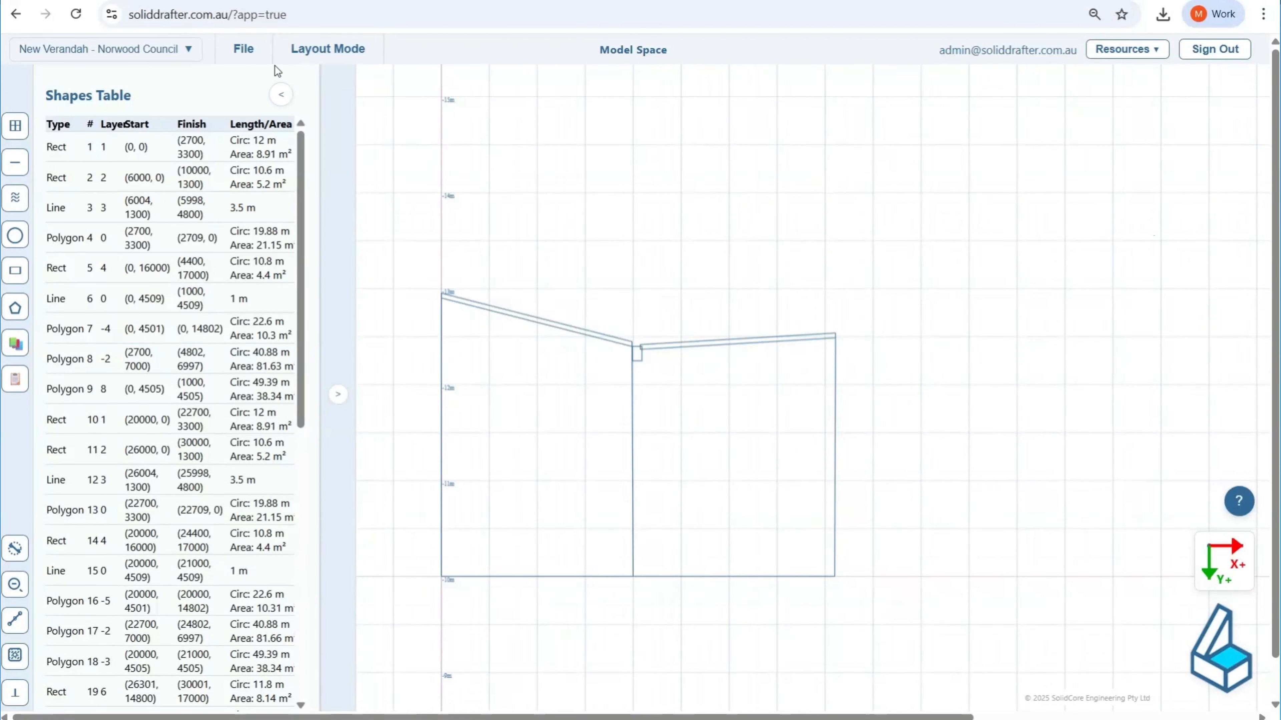
Step: Copy the 2485 mm vertical line relative to the original with an X offset of 200 mm and a Y offset of 0 for the boundary
{"action": "left_click", "coordinate": [281, 96]}
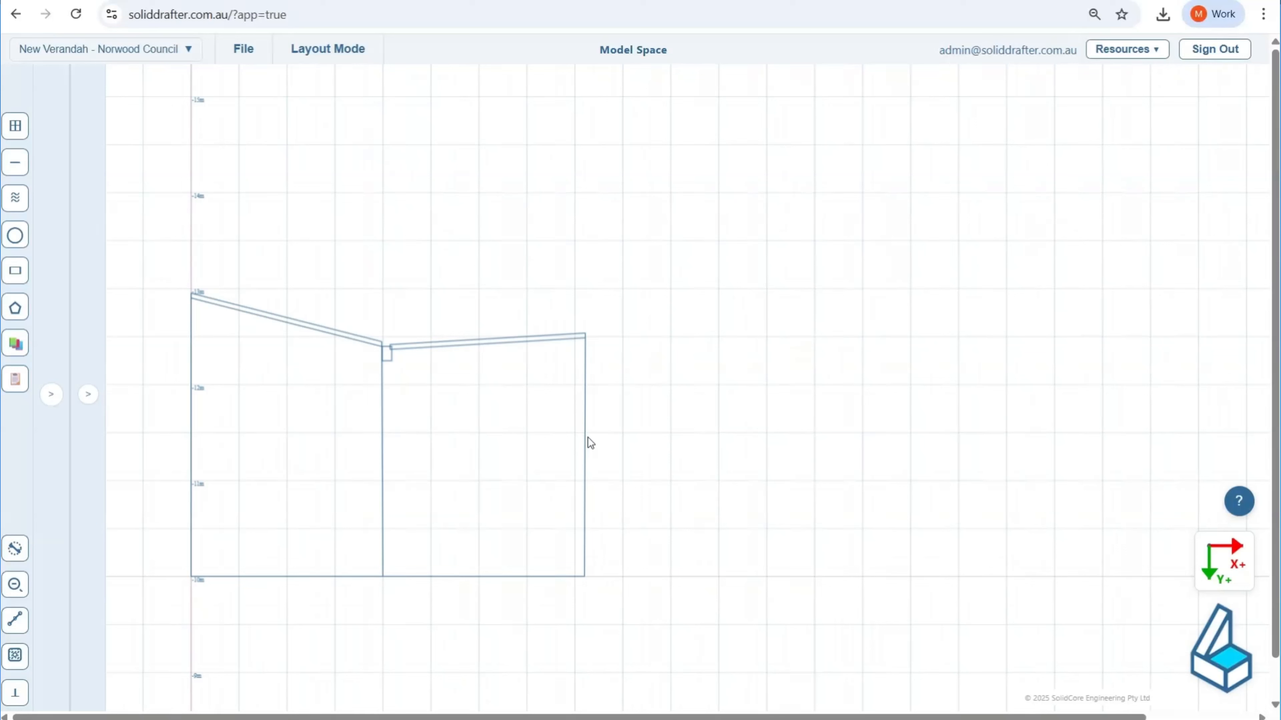
{"action": "left_click", "coordinate": [585, 448]}
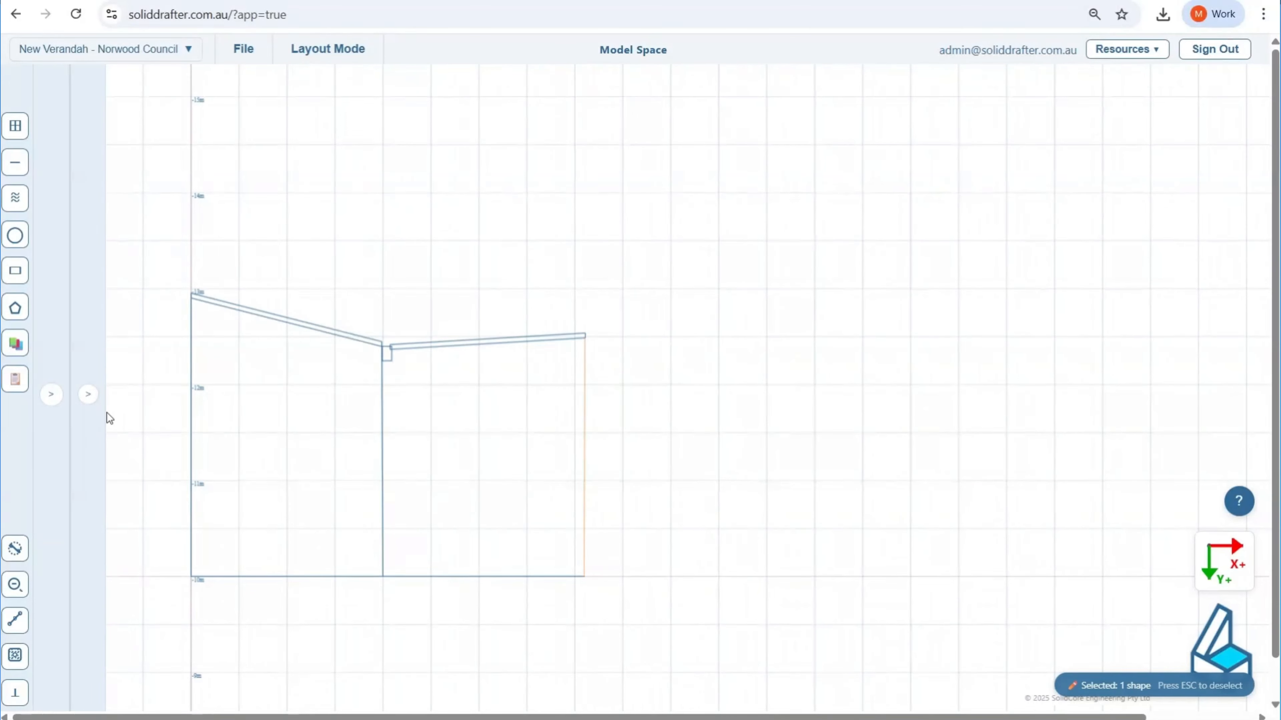
{"action": "left_click", "coordinate": [51, 395]}
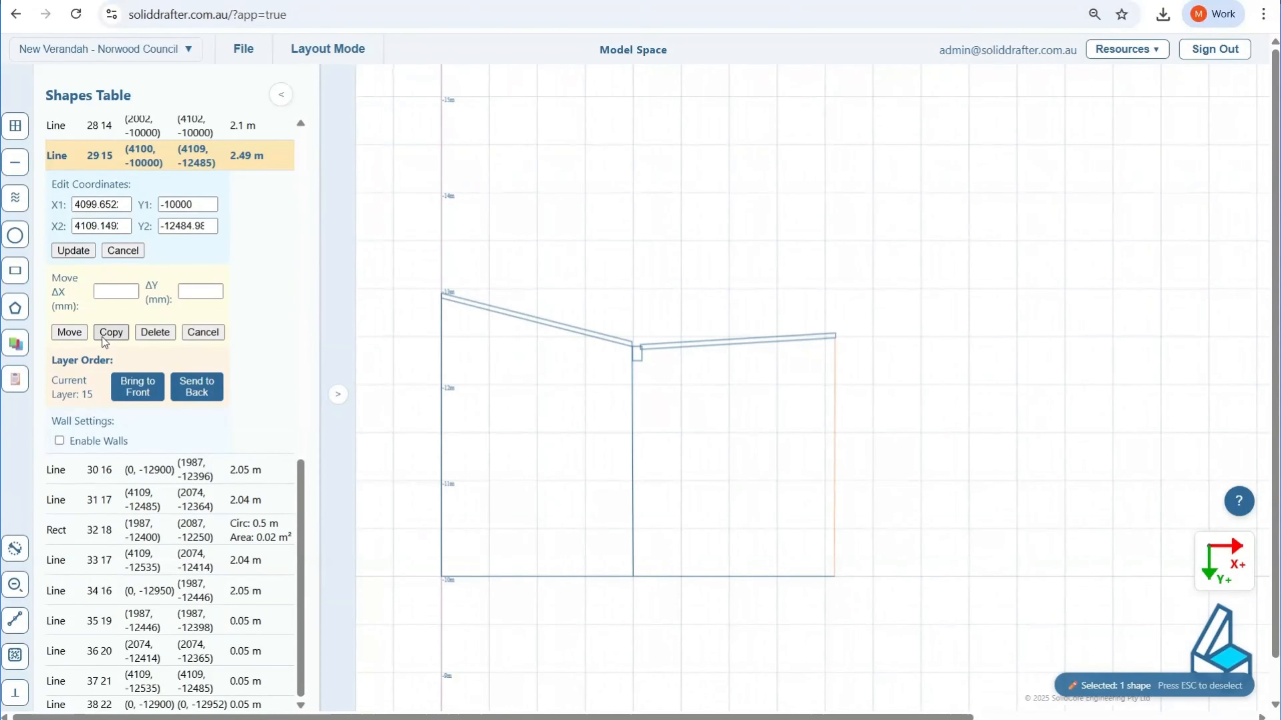
{"action": "left_click", "coordinate": [110, 332]}
{"action": "left_click", "coordinate": [674, 331]}
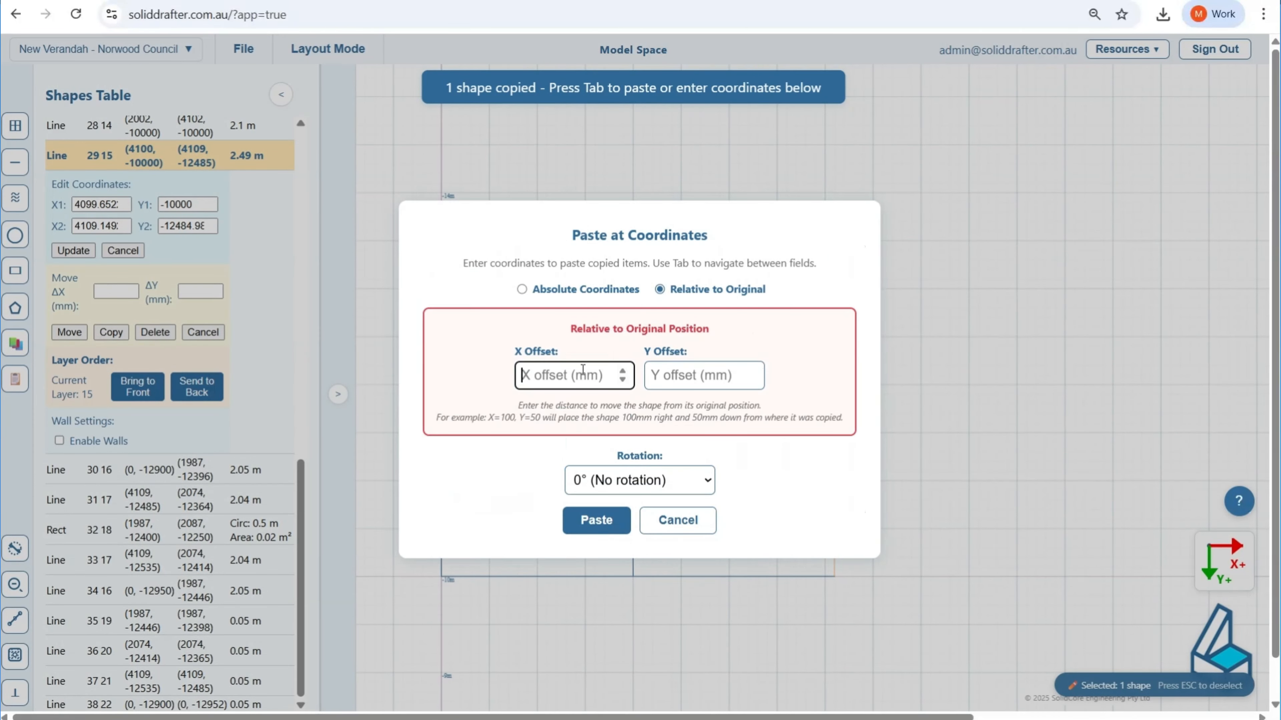
{"action": "type", "text": "200"}
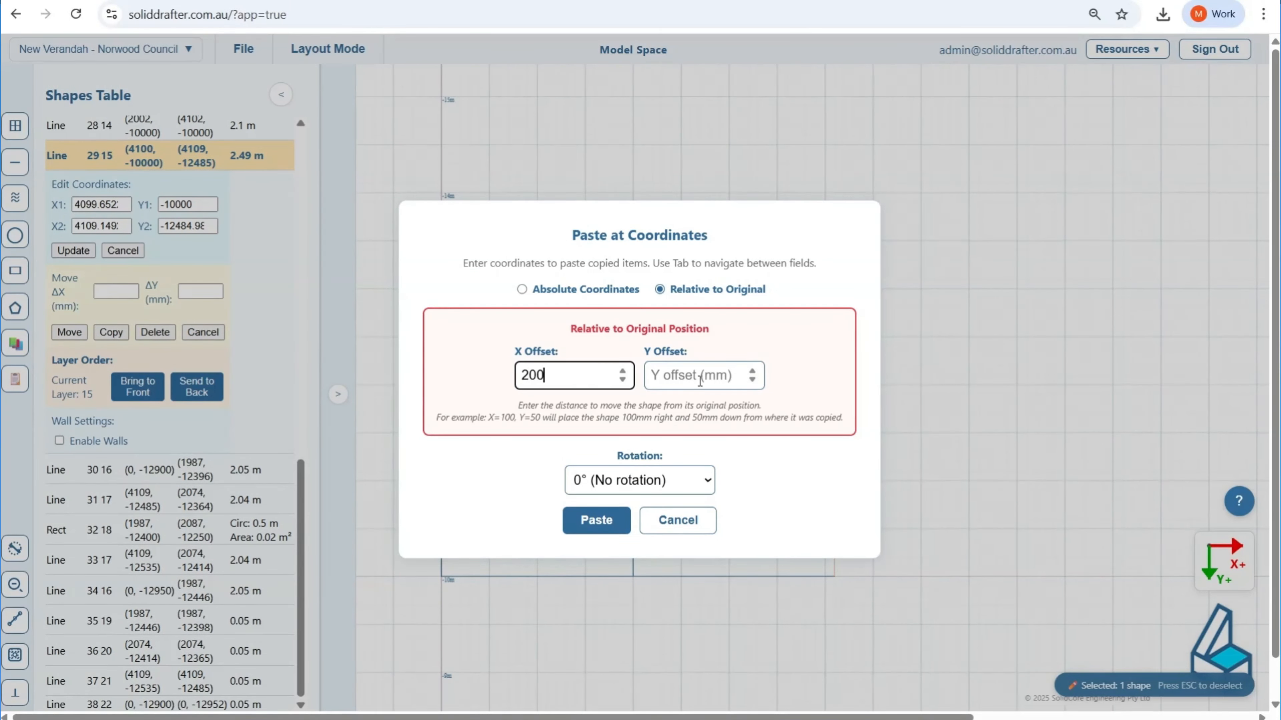
{"action": "key", "text": "Tab"}
{"action": "type", "text": "0"}
{"action": "left_click", "coordinate": [609, 539]}
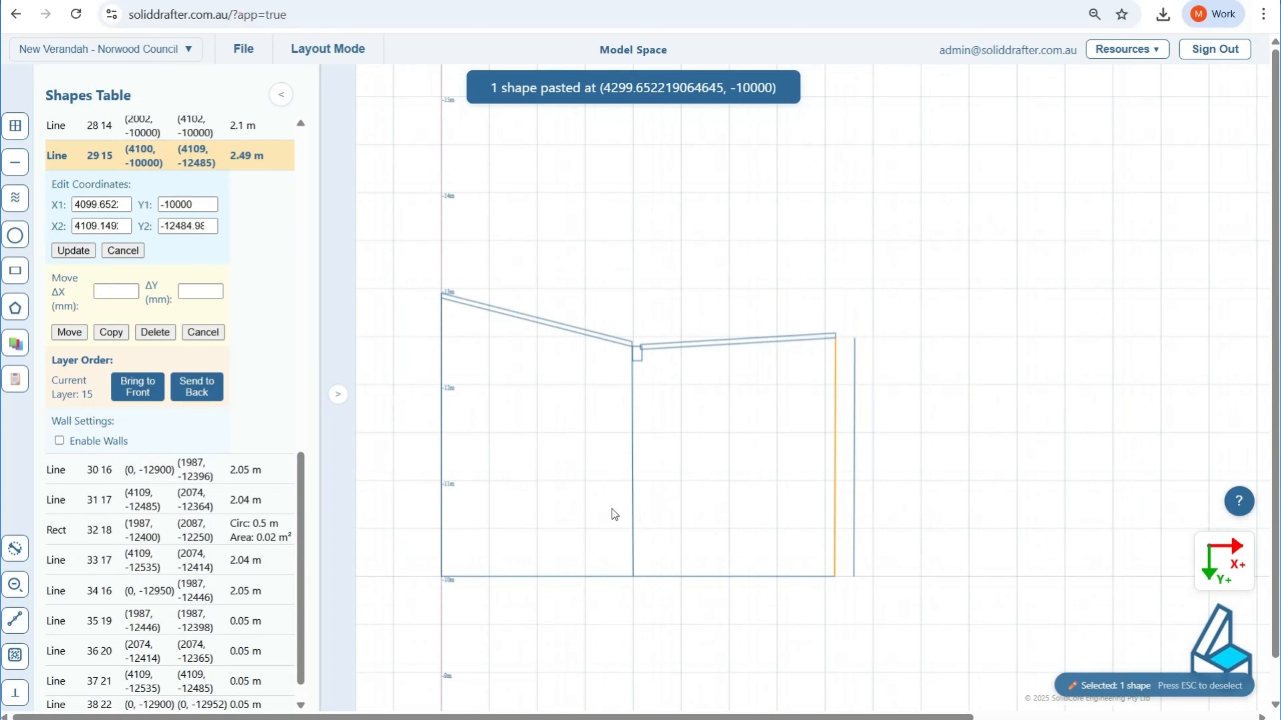
{"action": "key", "text": "Escape"}
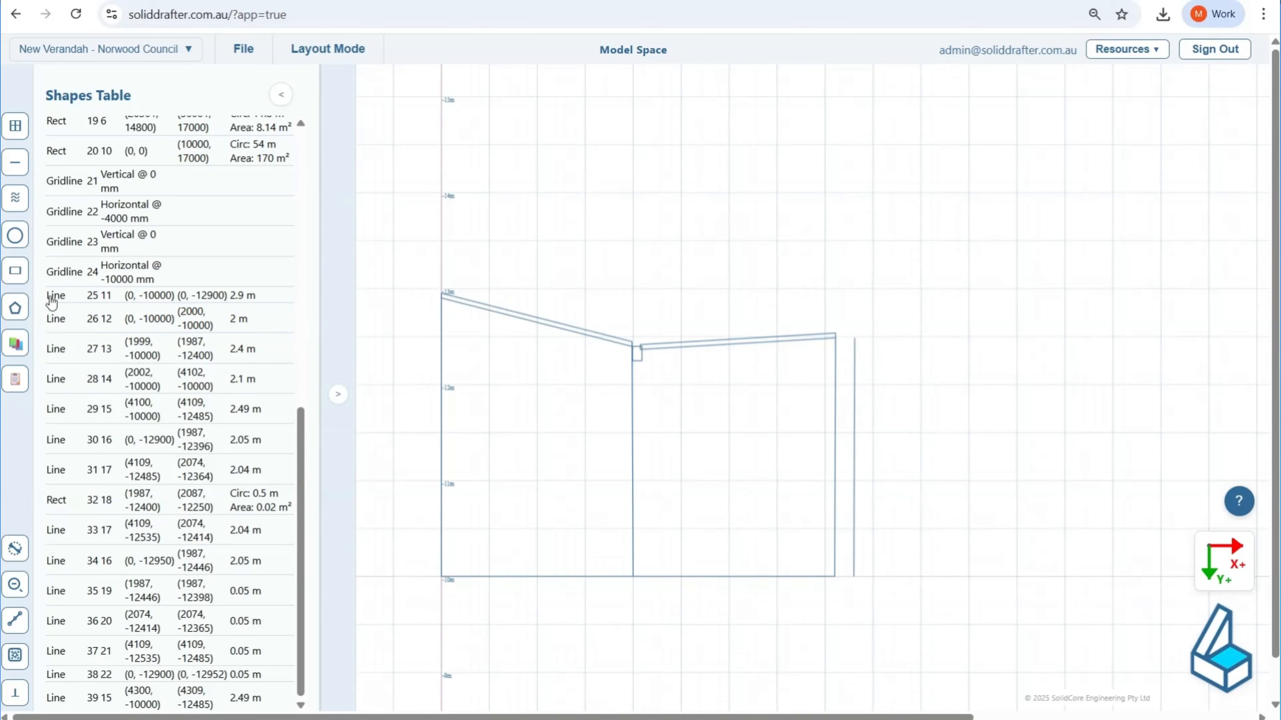
Step: Place a text box above the verandah roof with the text "6% SLOPE"
{"action": "left_click", "coordinate": [15, 343]}
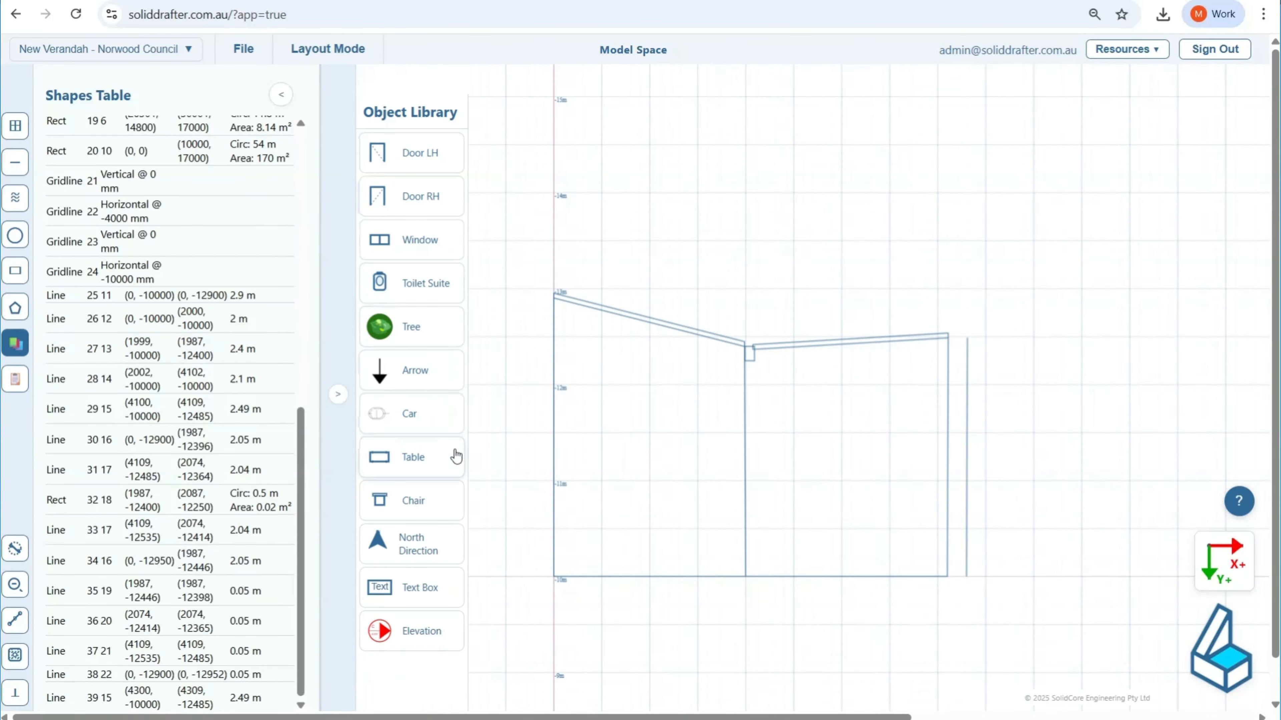
{"action": "left_click", "coordinate": [433, 586]}
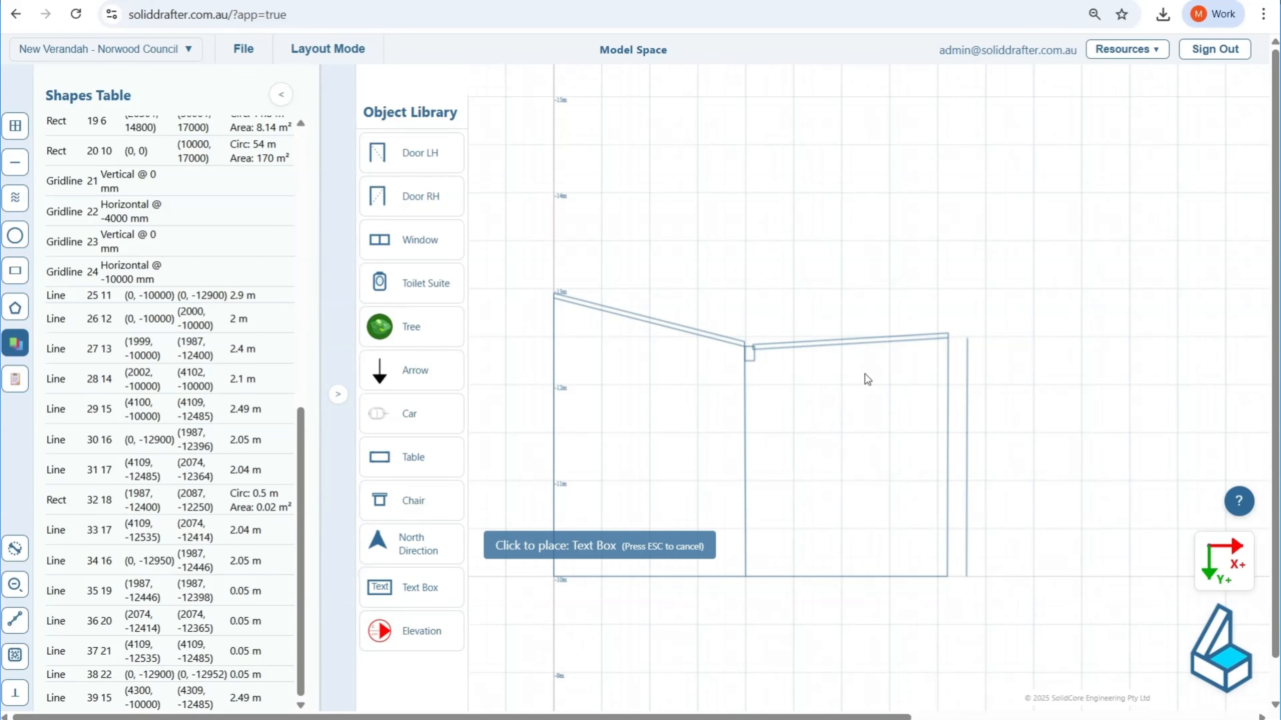
{"action": "left_click", "coordinate": [835, 316]}
{"action": "double_click", "coordinate": [853, 322]}
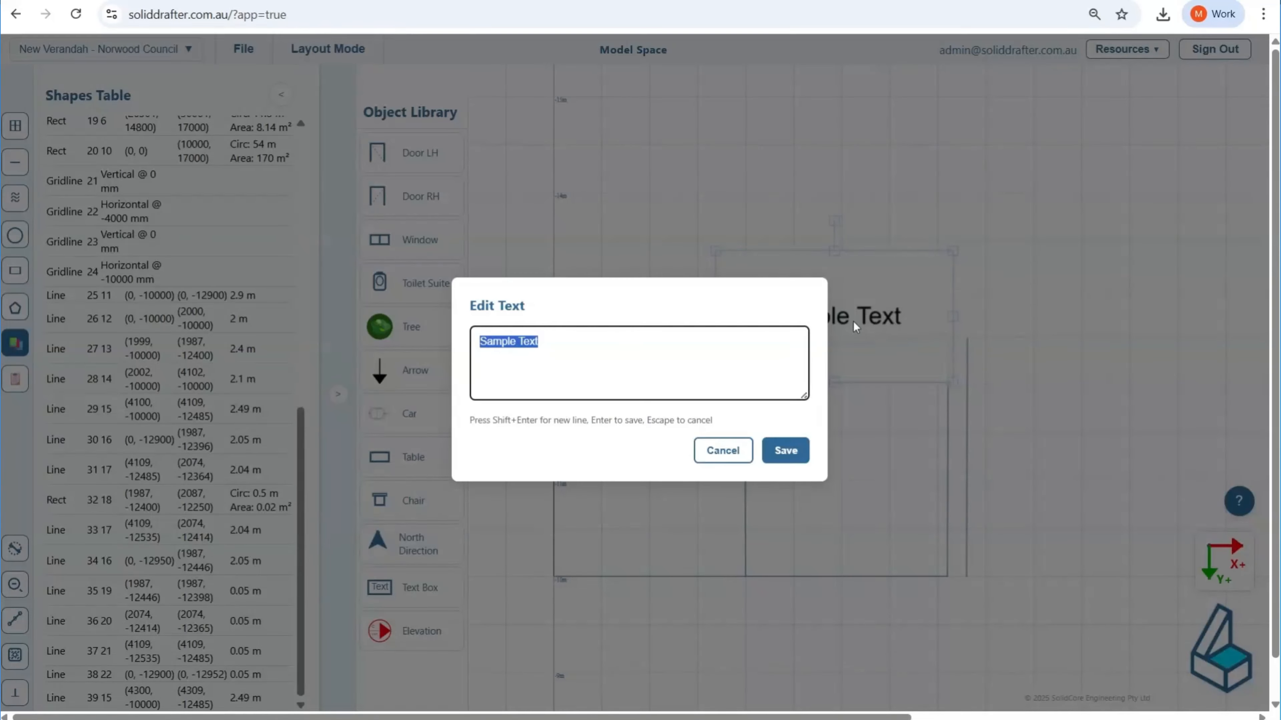
{"action": "type", "text": "6% S"}
{"action": "key", "text": "Caps_Lock"}
{"action": "type", "text": "LOPE"}
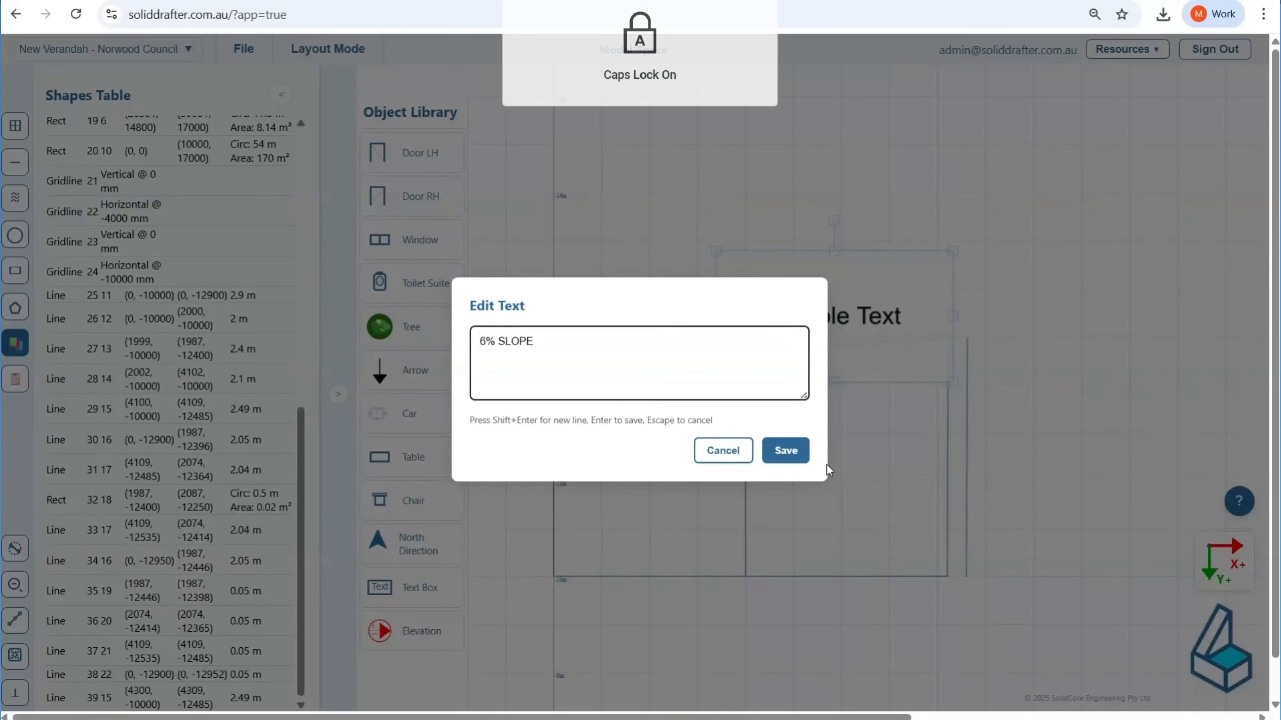
{"action": "left_click", "coordinate": [783, 452]}
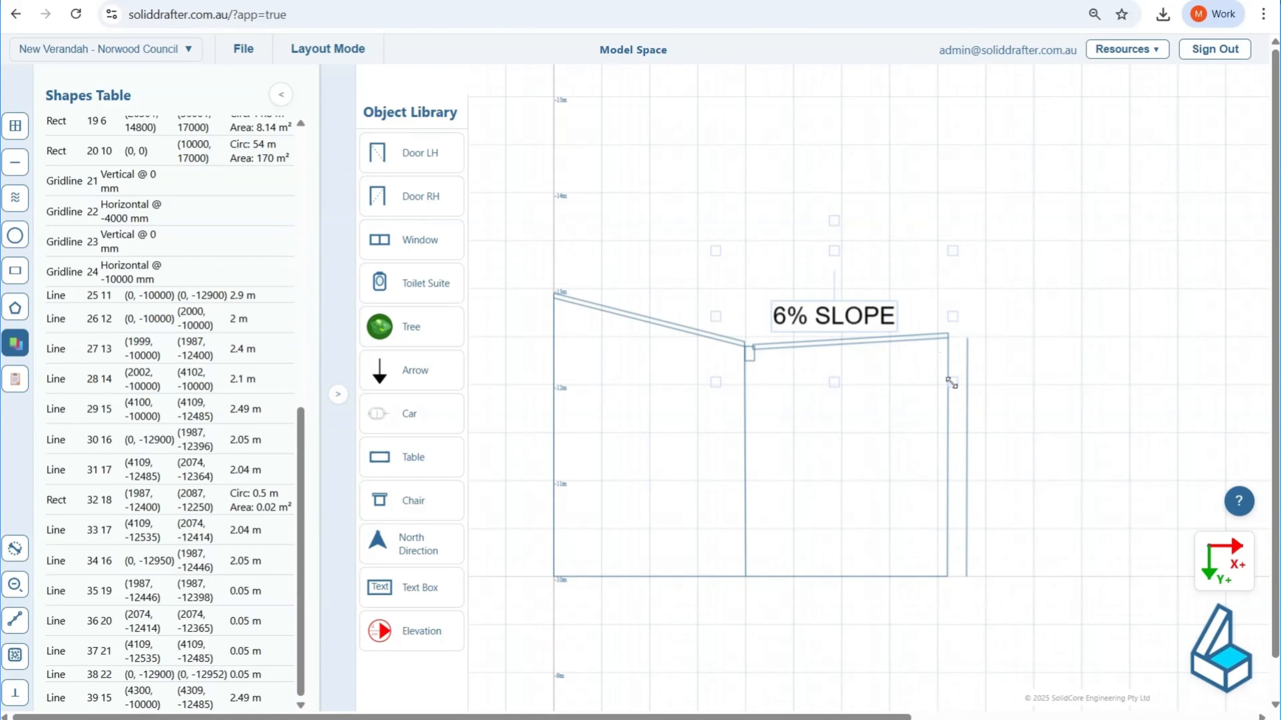
Step: Shrink the 6% SLOPE label to fit just above the verandah roof and leave it selected
{"action": "mouse_move", "coordinate": [952, 382]}
{"action": "left_mouse_down"}
{"action": "mouse_move", "coordinate": [832, 314]}
{"action": "mouse_move", "coordinate": [841, 325]}
{"action": "mouse_move", "coordinate": [854, 305]}
{"action": "mouse_move", "coordinate": [861, 315]}
{"action": "left_mouse_up"}
{"action": "scroll", "coordinate": [837, 366], "scroll_direction": "up", "scroll_amount": 1}
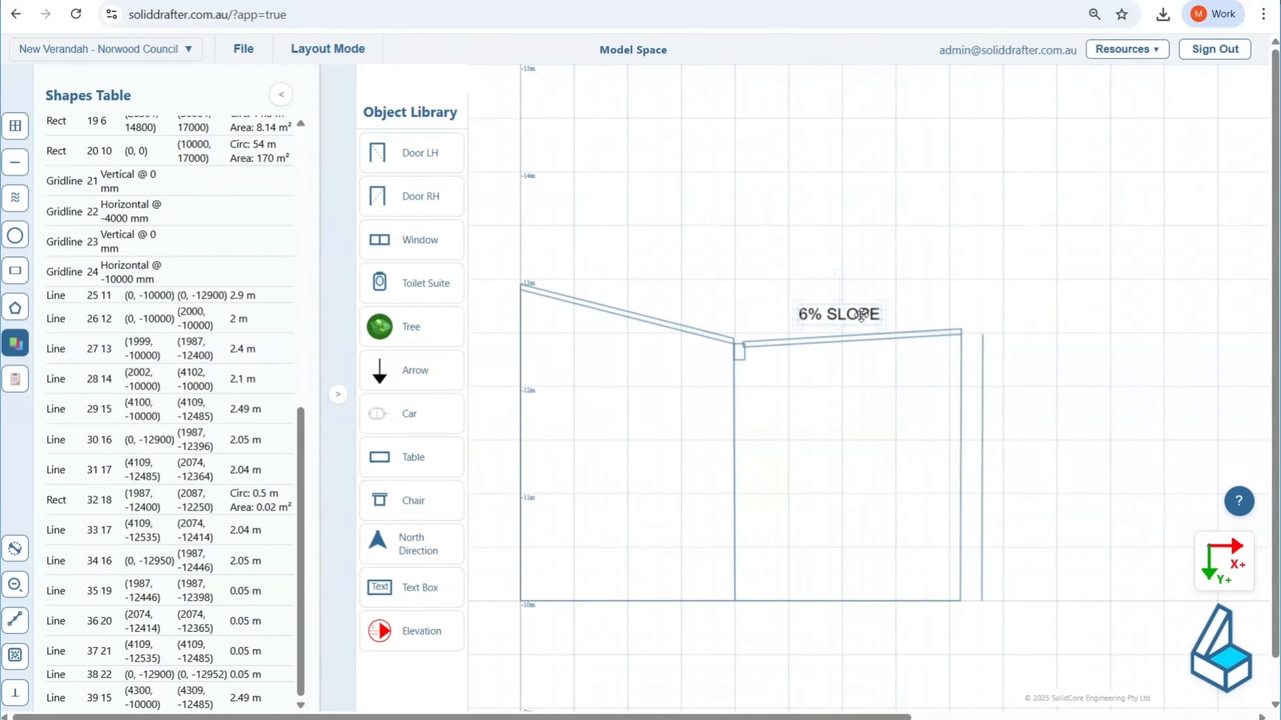
{"action": "left_click", "coordinate": [842, 224]}
{"action": "left_click", "coordinate": [829, 313]}
Step: Place a text box over the boundary line and change its text to "BOUNDARY"
{"action": "left_click", "coordinate": [281, 94]}
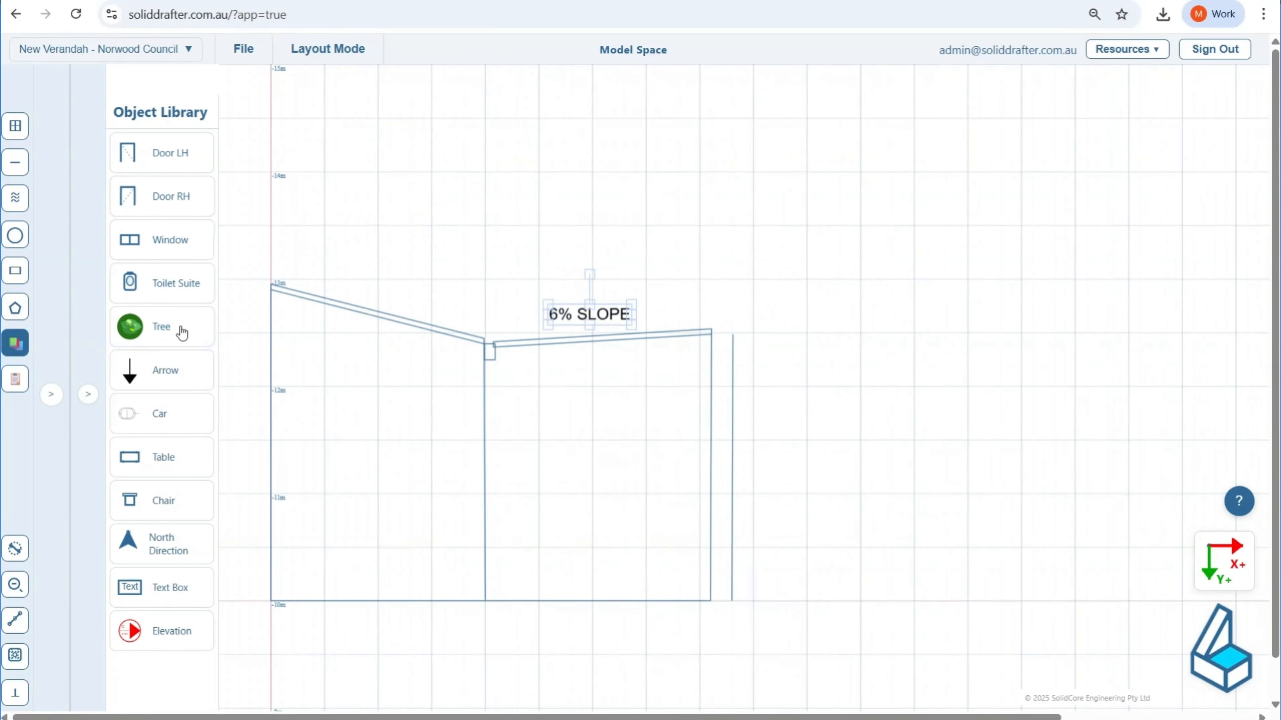
{"action": "left_click", "coordinate": [182, 585]}
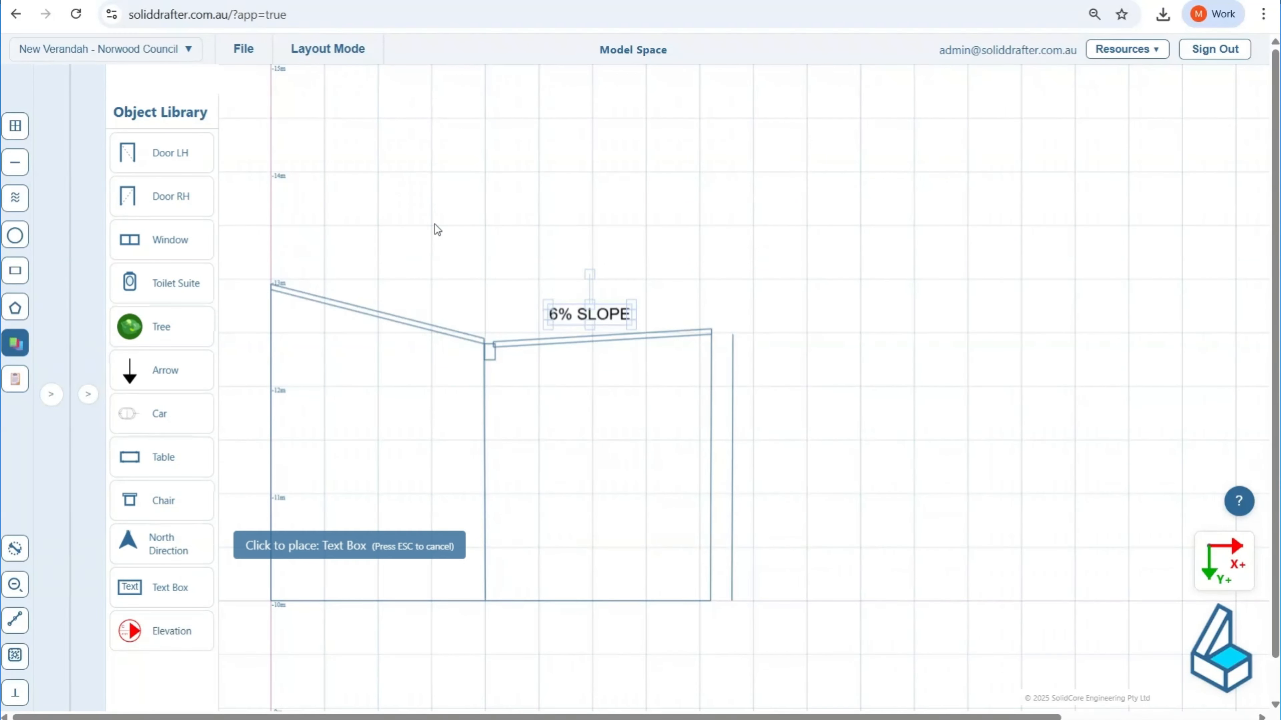
{"action": "left_click", "coordinate": [796, 382]}
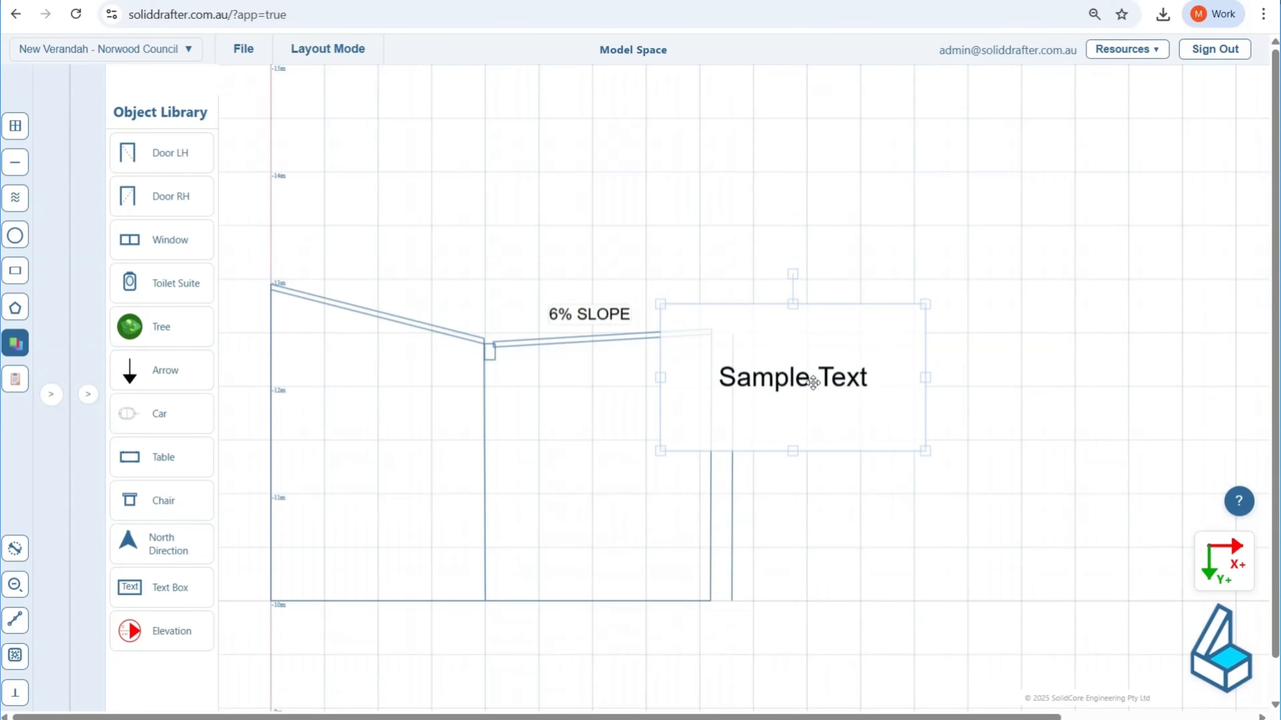
{"action": "double_click", "coordinate": [811, 384]}
{"action": "type", "text": "BOUNDARY"}
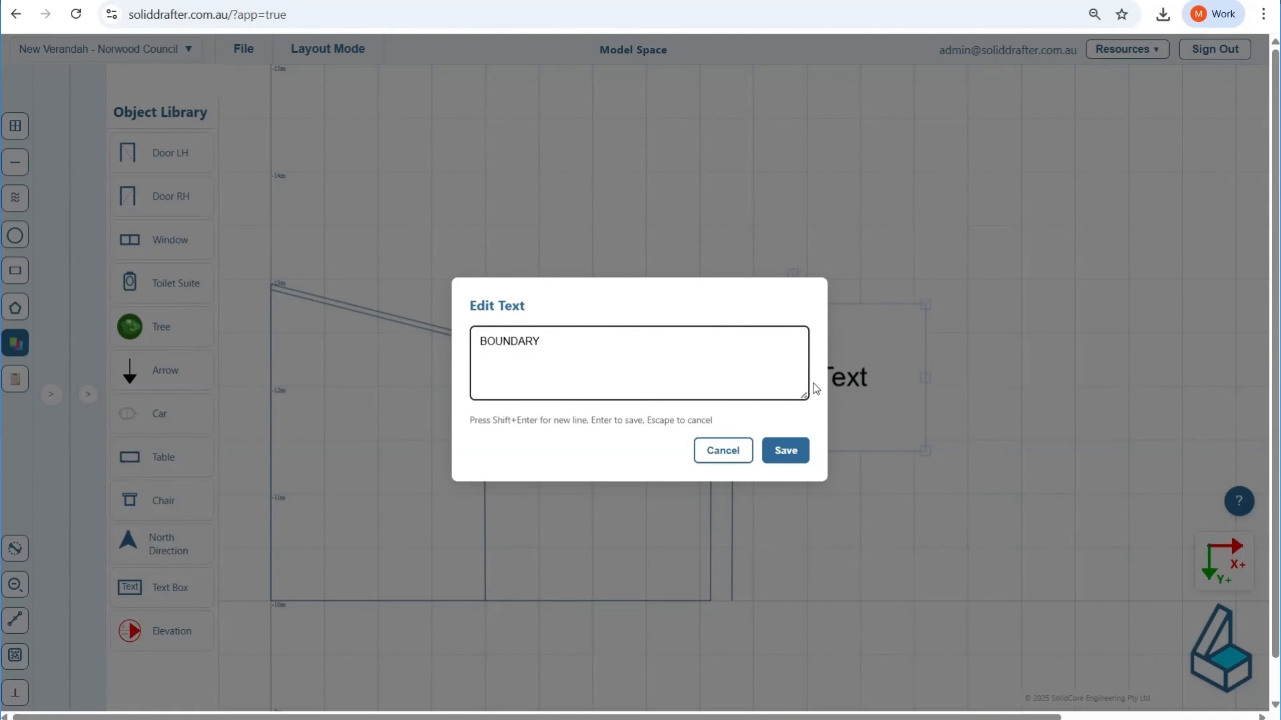
{"action": "left_click", "coordinate": [779, 454]}
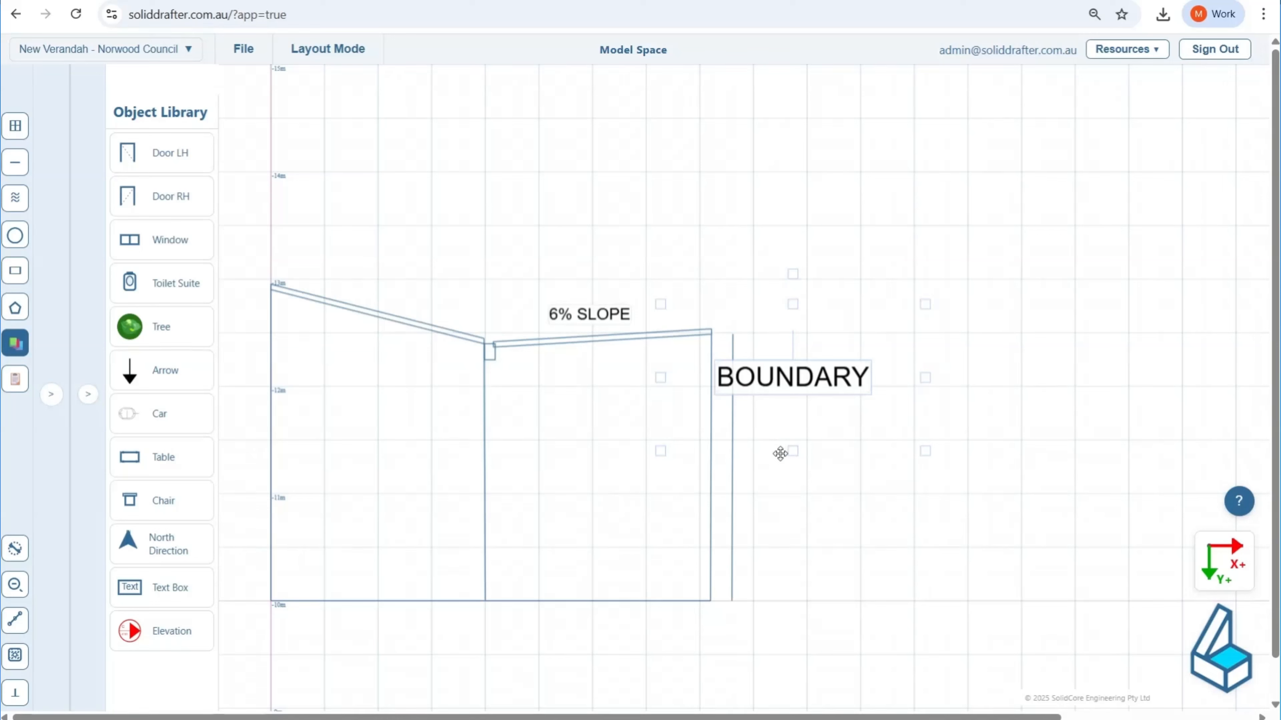
Step: Set the rotation of the BOUNDARY text box to 90 degrees
{"action": "left_click", "coordinate": [88, 396]}
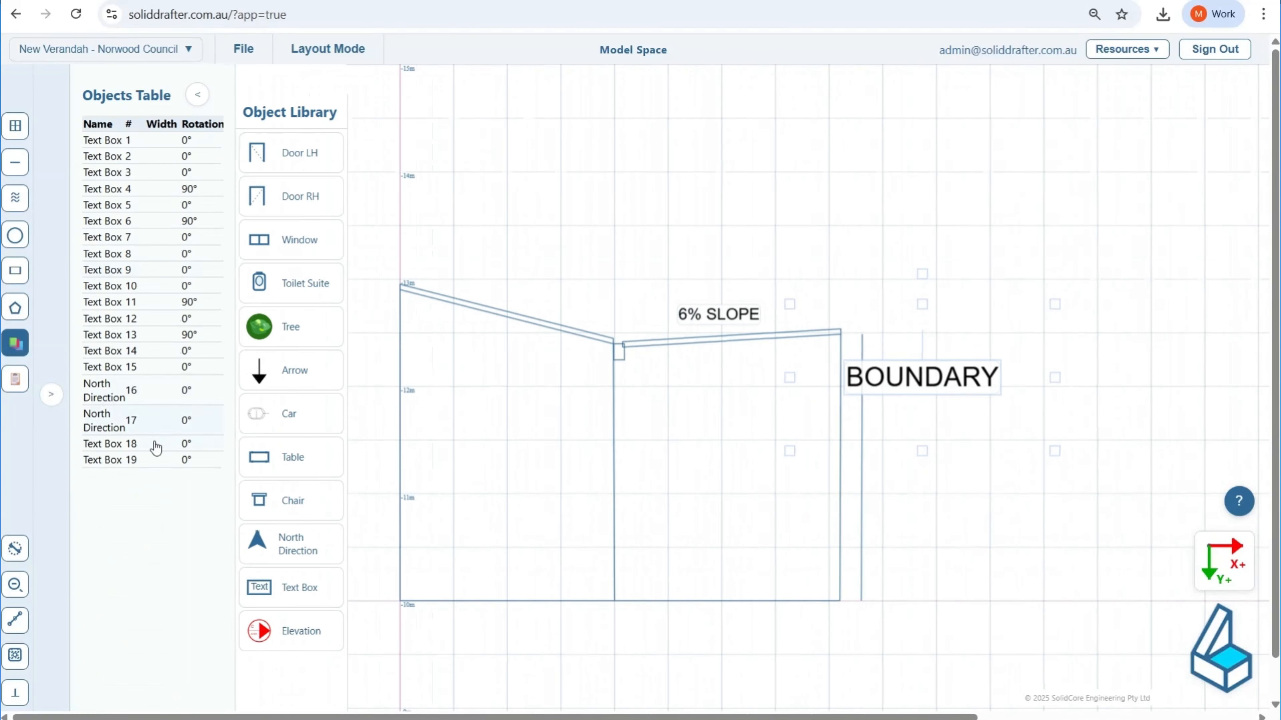
{"action": "left_click", "coordinate": [135, 462]}
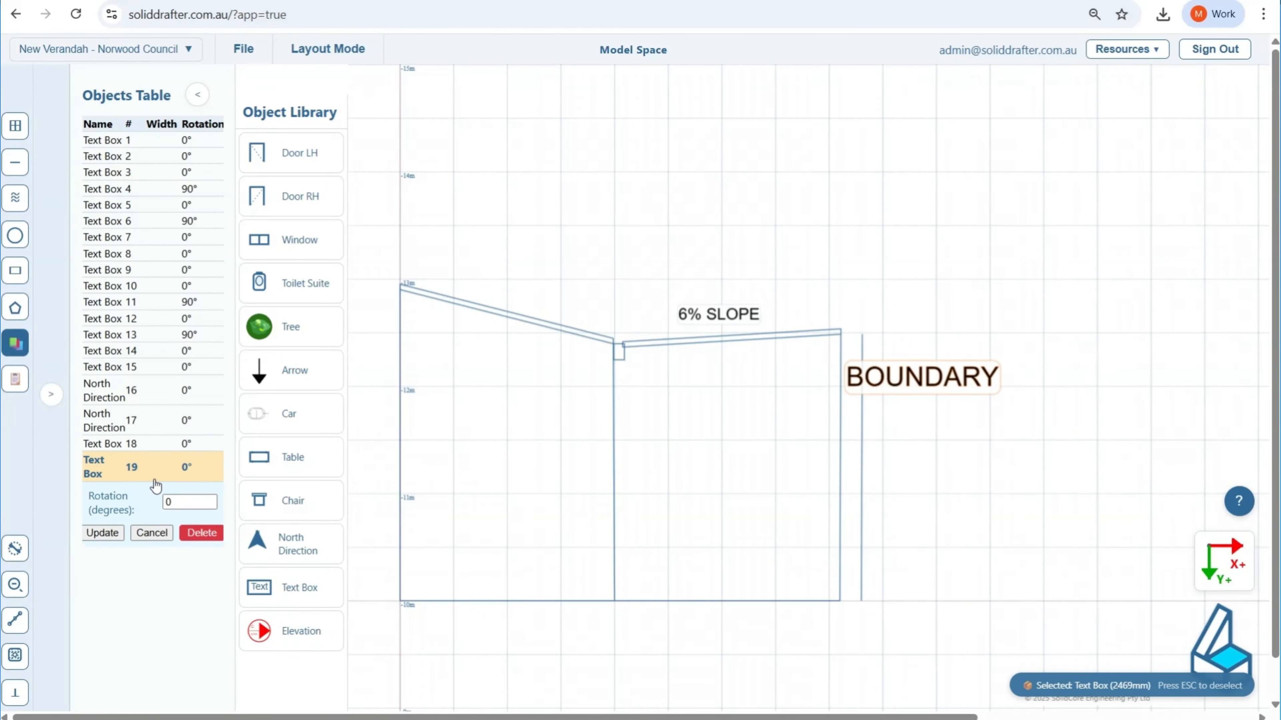
{"action": "left_click", "coordinate": [177, 502]}
{"action": "type", "text": "90"}
{"action": "left_click", "coordinate": [103, 533]}
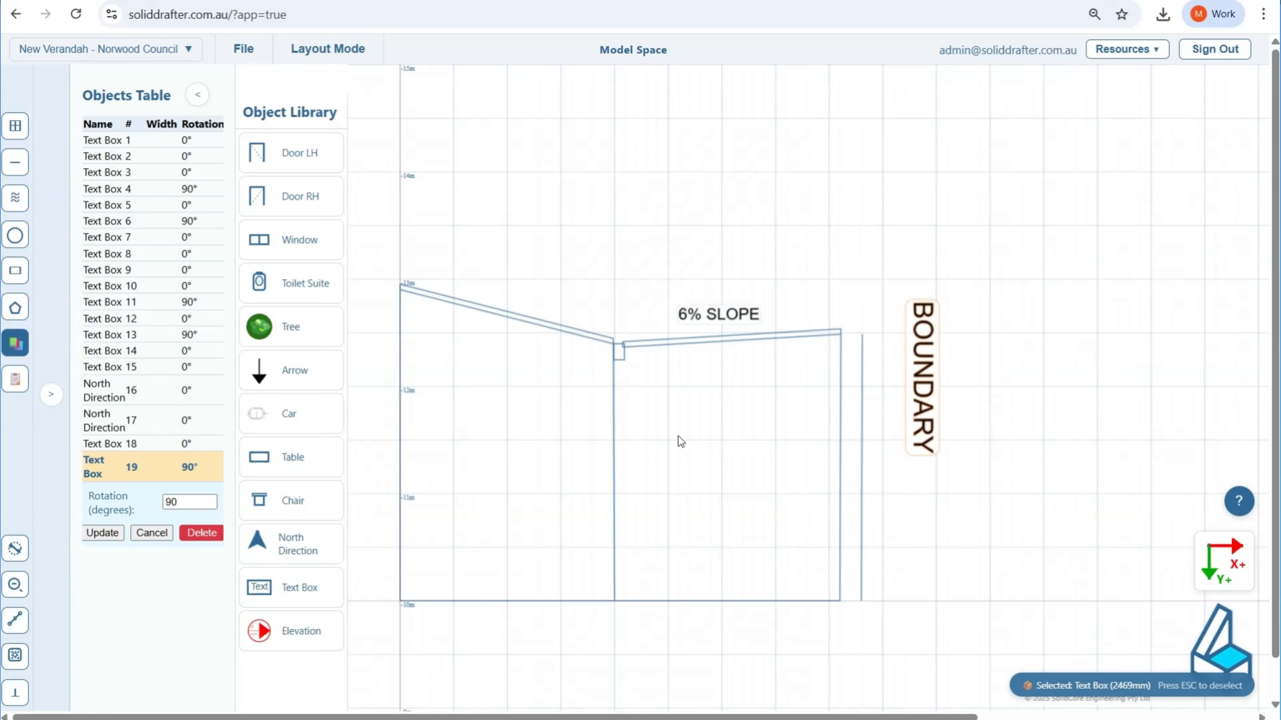
Step: Shrink the BOUNDARY label and position it just outside the boundary line at about mid-height
{"action": "left_click", "coordinate": [907, 364]}
{"action": "left_click_drag", "start_coordinate": [928, 457], "coordinate": [874, 470]}
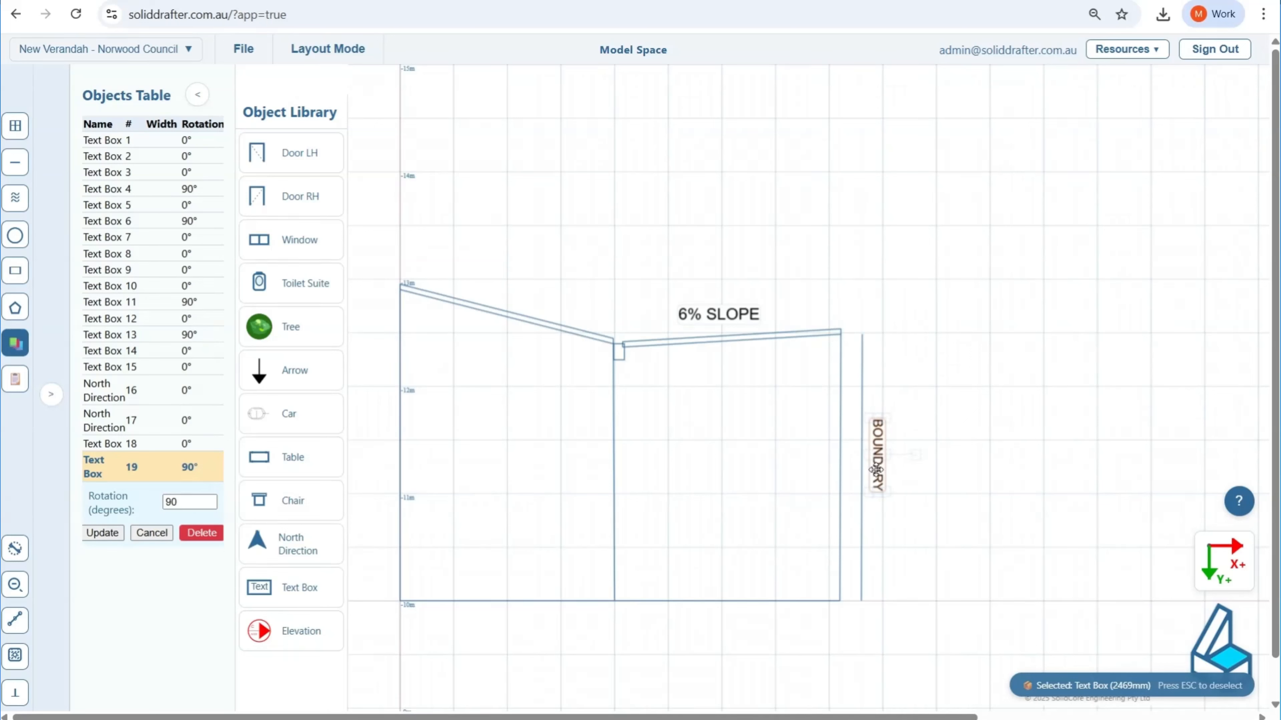
{"action": "left_click", "coordinate": [878, 293]}
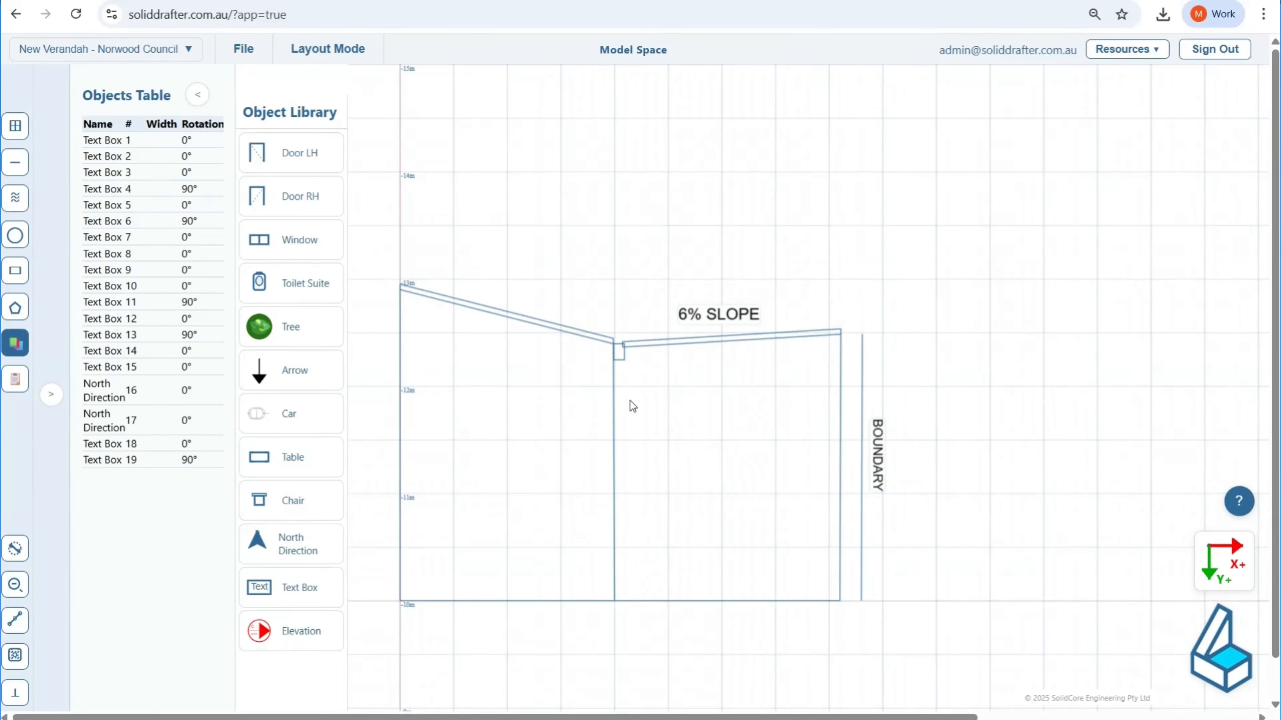
{"action": "left_click", "coordinate": [882, 450]}
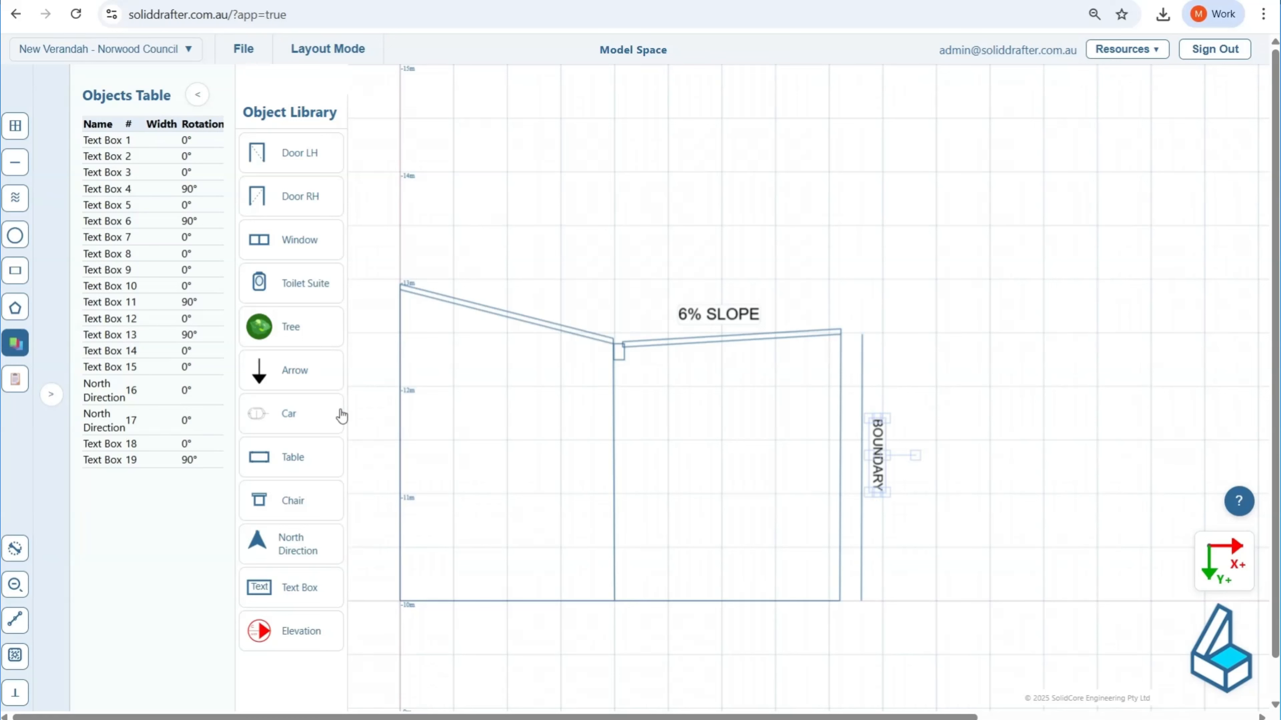
{"action": "left_click", "coordinate": [162, 462]}
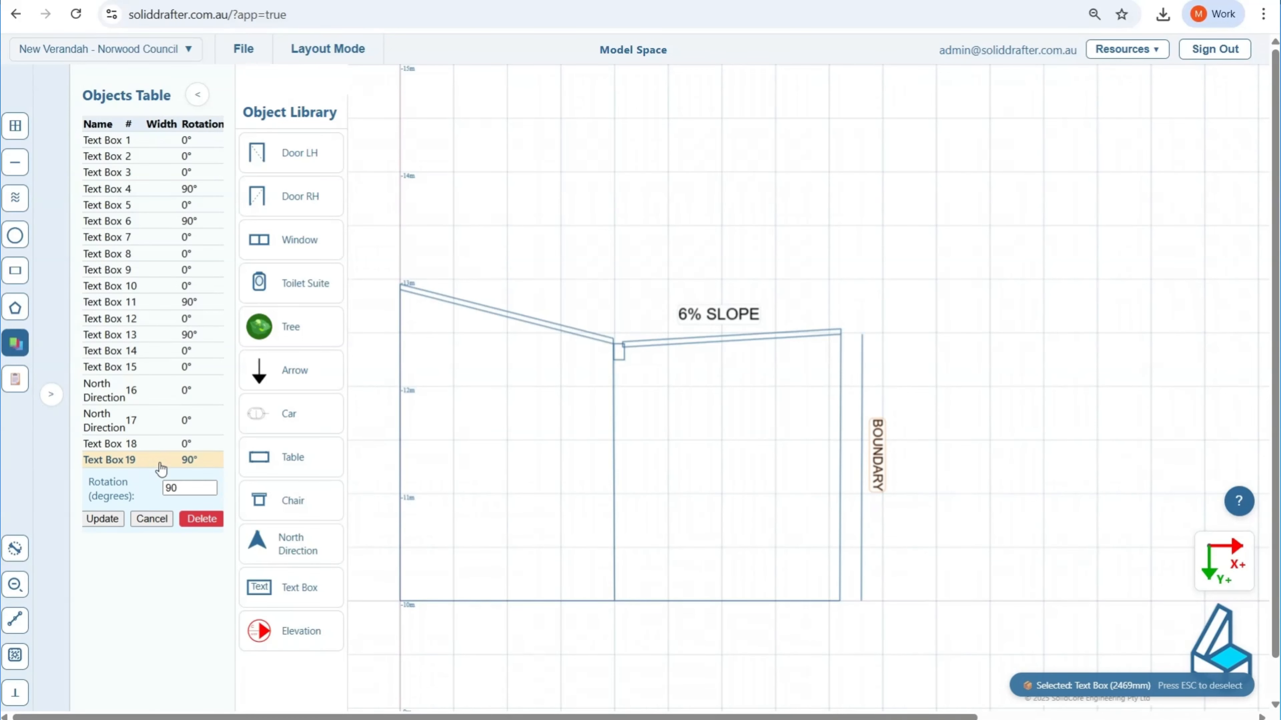
{"action": "key", "text": "Escape"}
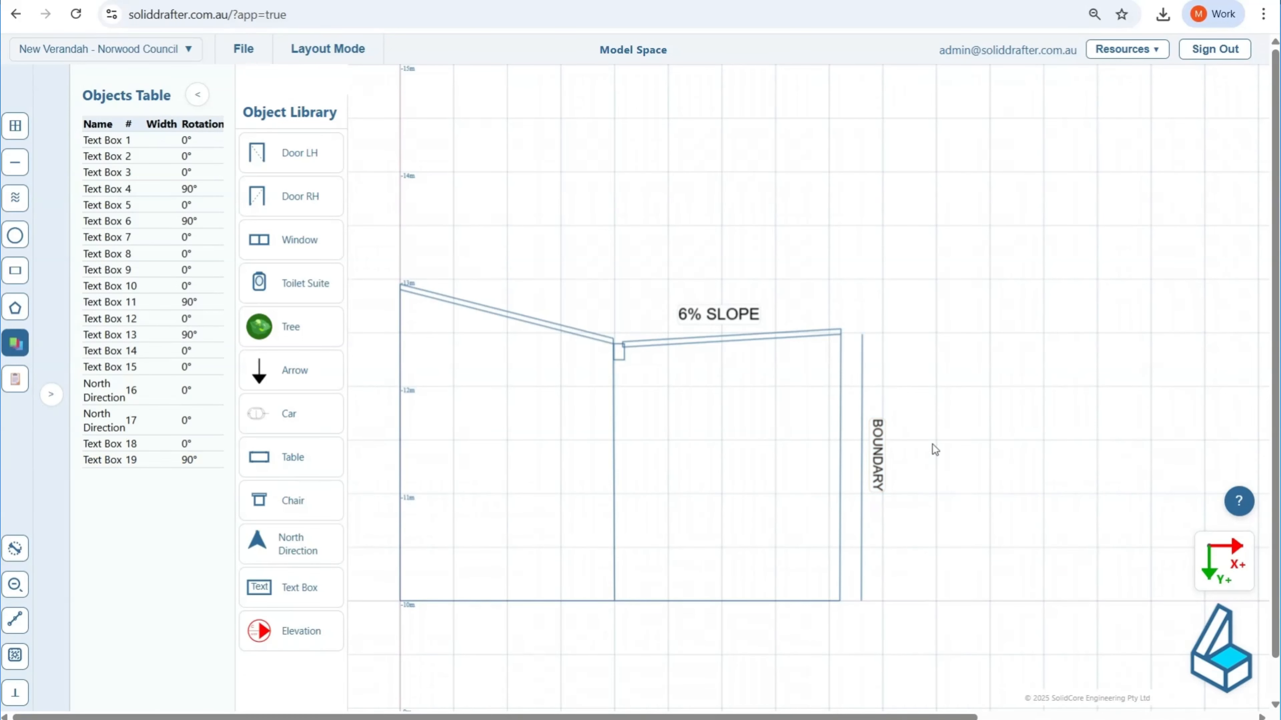
Step: Copy the BOUNDARY label relative to the original with a negative X offset of about 2000 mm and a Y offset of 0
{"action": "left_click", "coordinate": [872, 470]}
{"action": "key", "text": "ctrl+c"}
{"action": "left_click", "coordinate": [676, 332]}
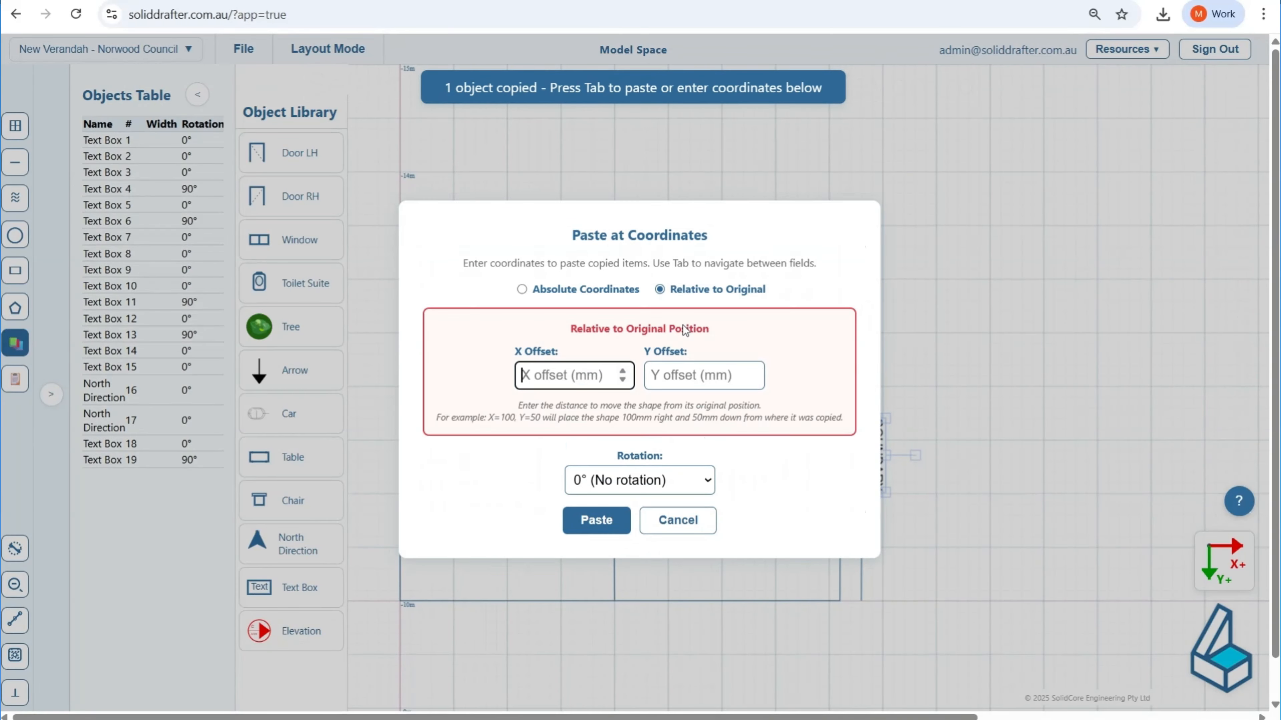
{"action": "left_click", "coordinate": [597, 378]}
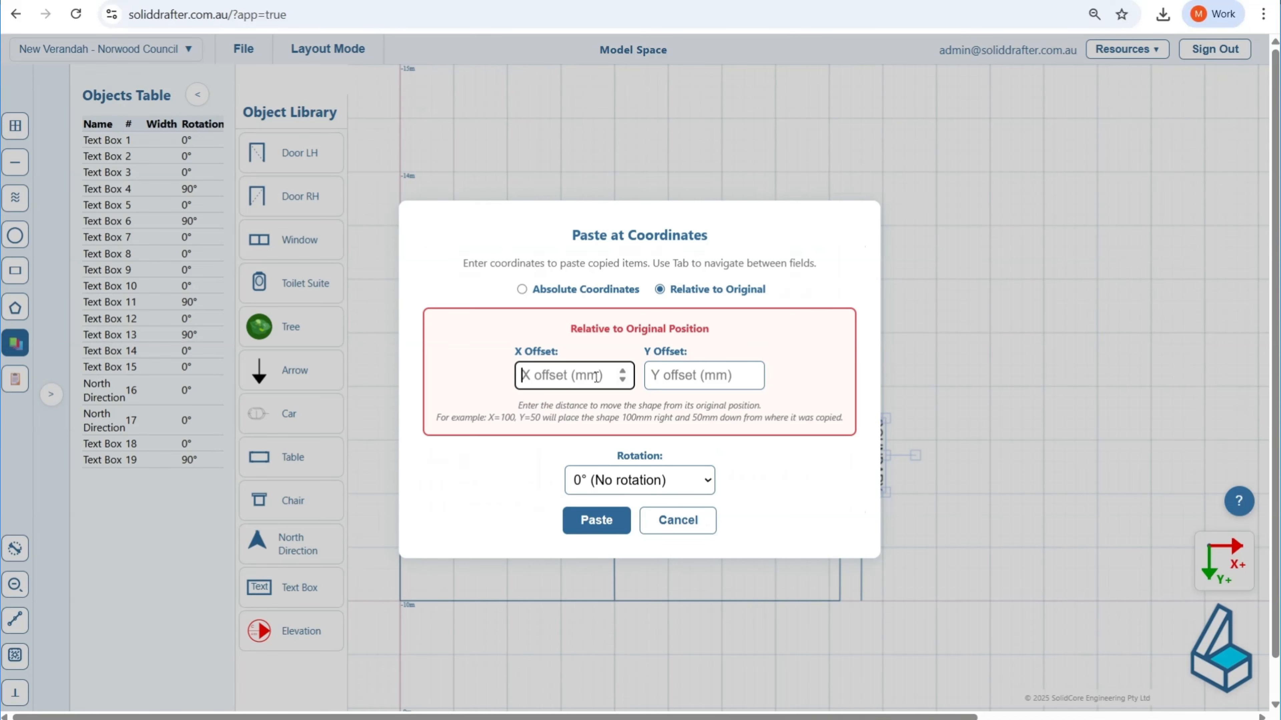
{"action": "type", "text": "-"}
{"action": "type", "text": "000"}
{"action": "left_click", "coordinate": [699, 374]}
{"action": "type", "text": "0"}
{"action": "left_click", "coordinate": [608, 522]}
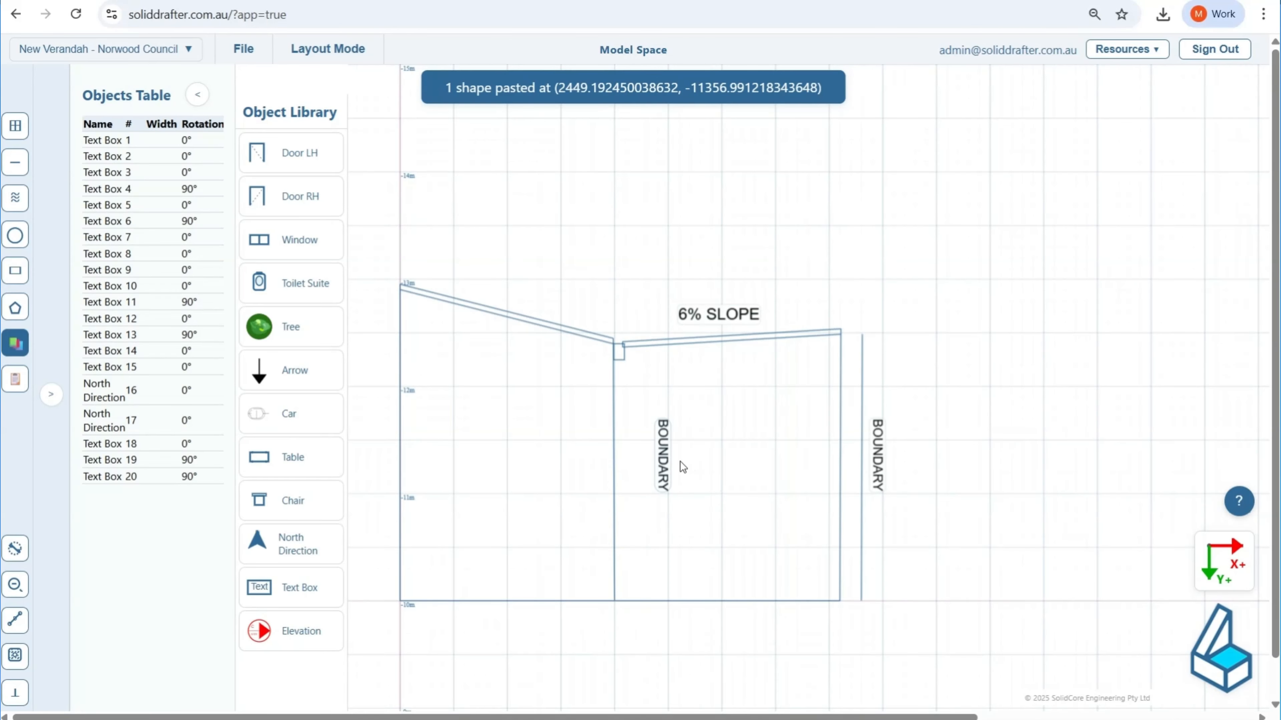
Step: Move the copied label just inside the dwelling wall and change its text to "EXISTING DWELLING"
{"action": "left_click_drag", "start_coordinate": [663, 454], "coordinate": [595, 450]}
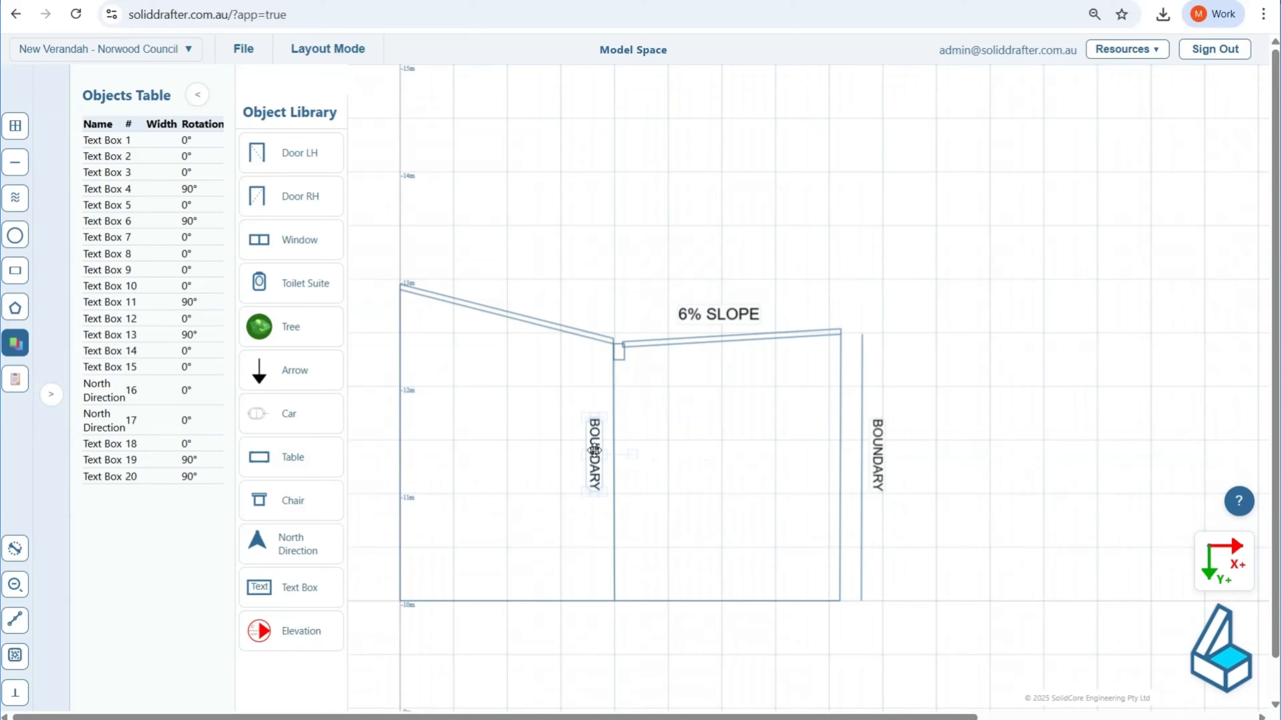
{"action": "double_click", "coordinate": [595, 451]}
{"action": "type", "text": "EX"}
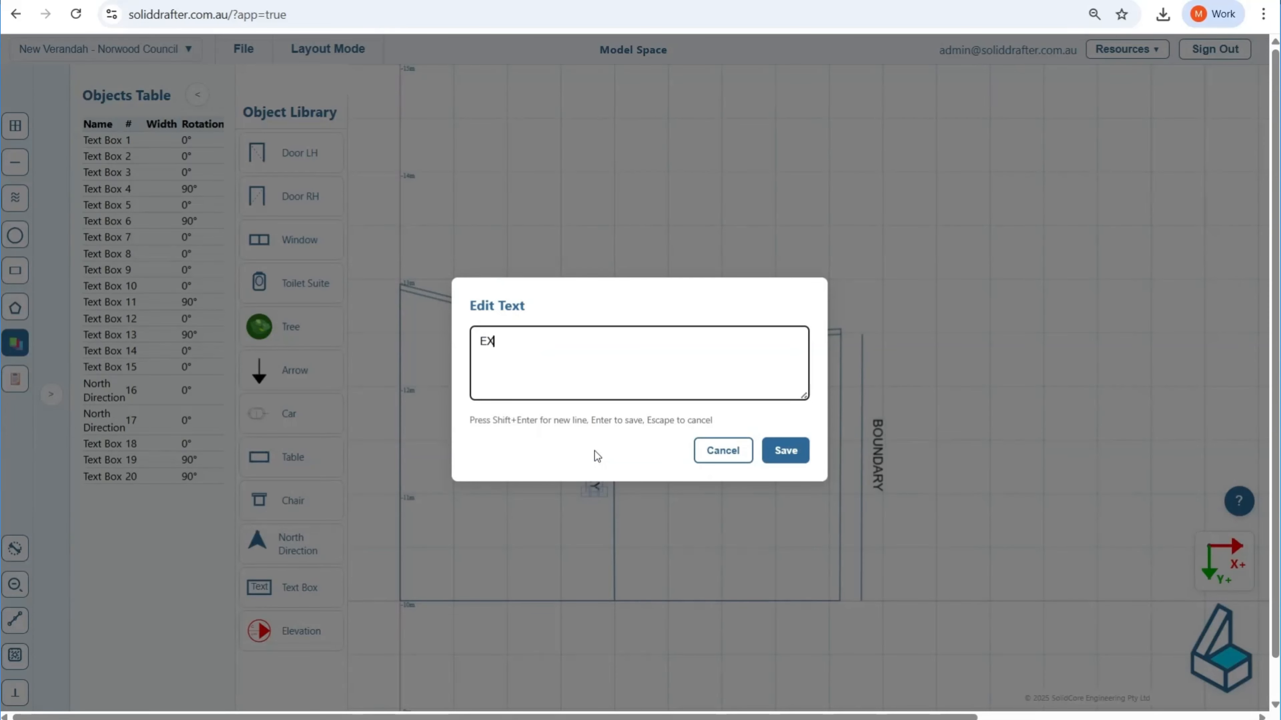
{"action": "type", "text": "ISTING DWELLING"}
{"action": "left_click", "coordinate": [791, 452]}
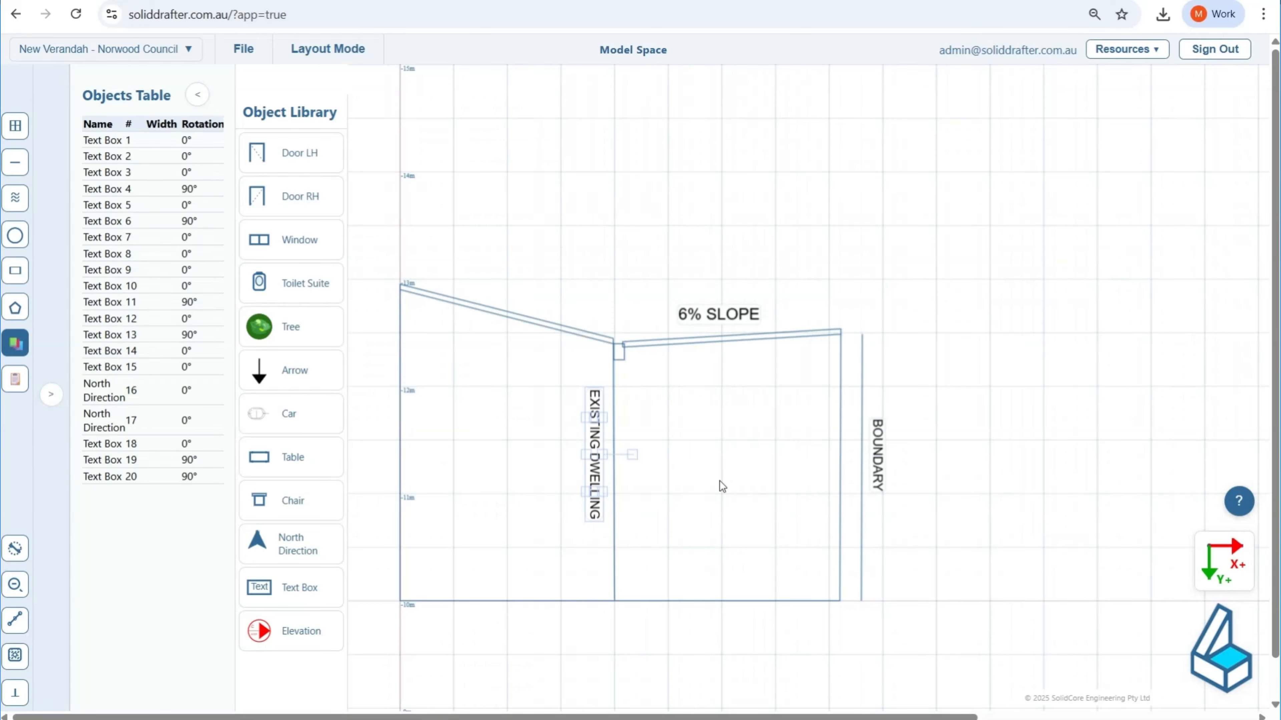
Step: Split the EXISTING DWELLING label into two lines, with "DWELLING" on the second line
{"action": "double_click", "coordinate": [593, 476]}
{"action": "left_click", "coordinate": [534, 345]}
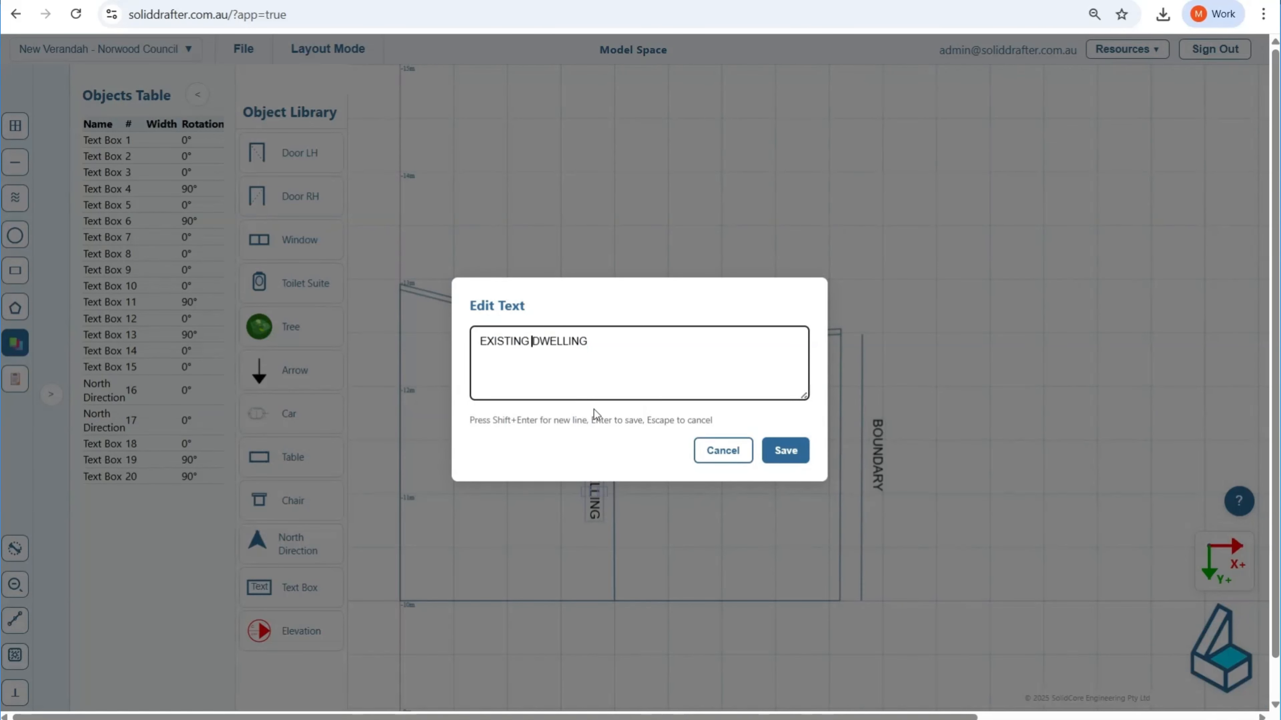
{"action": "key", "text": "BackSpace"}
{"action": "key", "text": "shift+Return"}
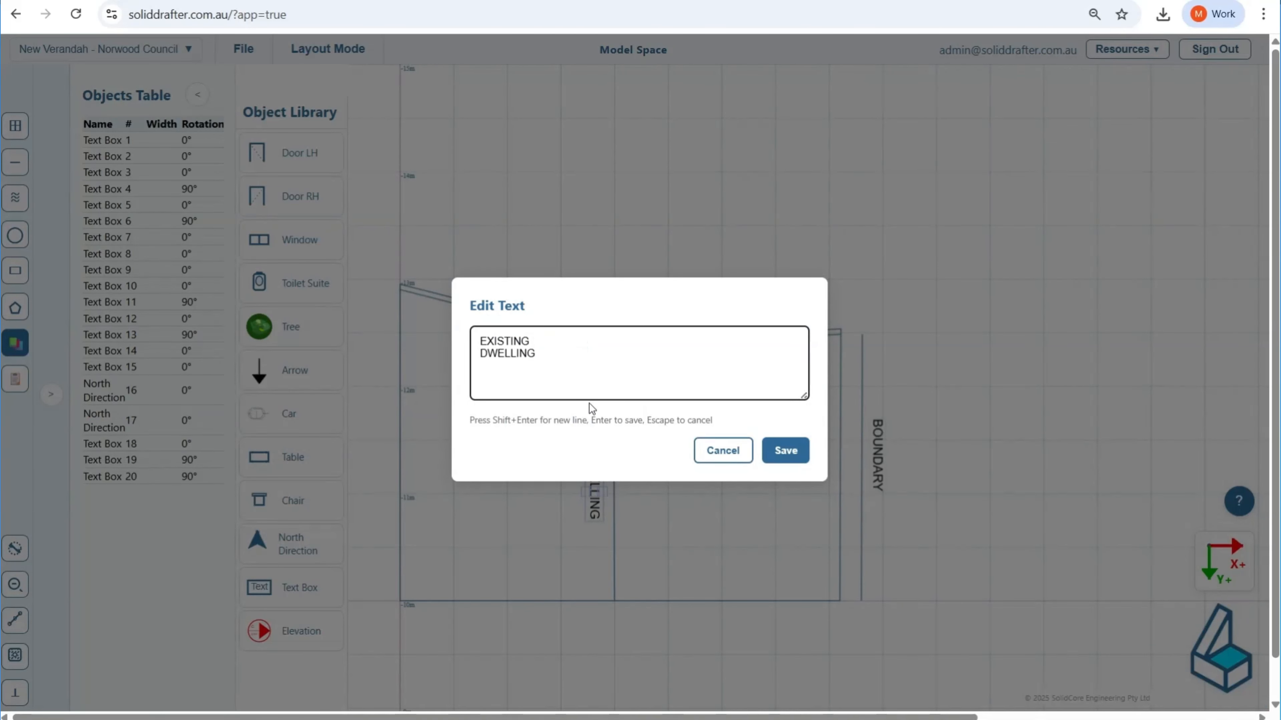
{"action": "left_click", "coordinate": [796, 450]}
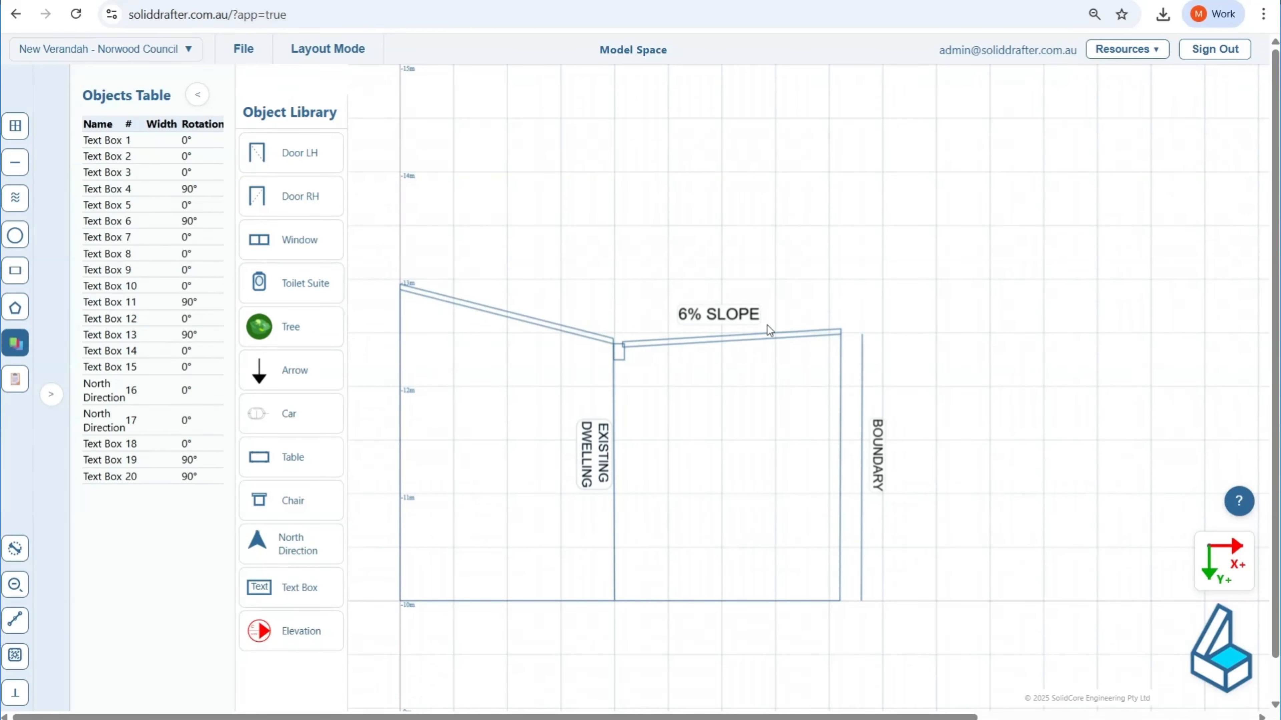
Step: Copy the 6% SLOPE label relative to the original with an X offset of -500 mm and a Y offset of 0
{"action": "left_click", "coordinate": [728, 316]}
{"action": "key", "text": "ctrl+c"}
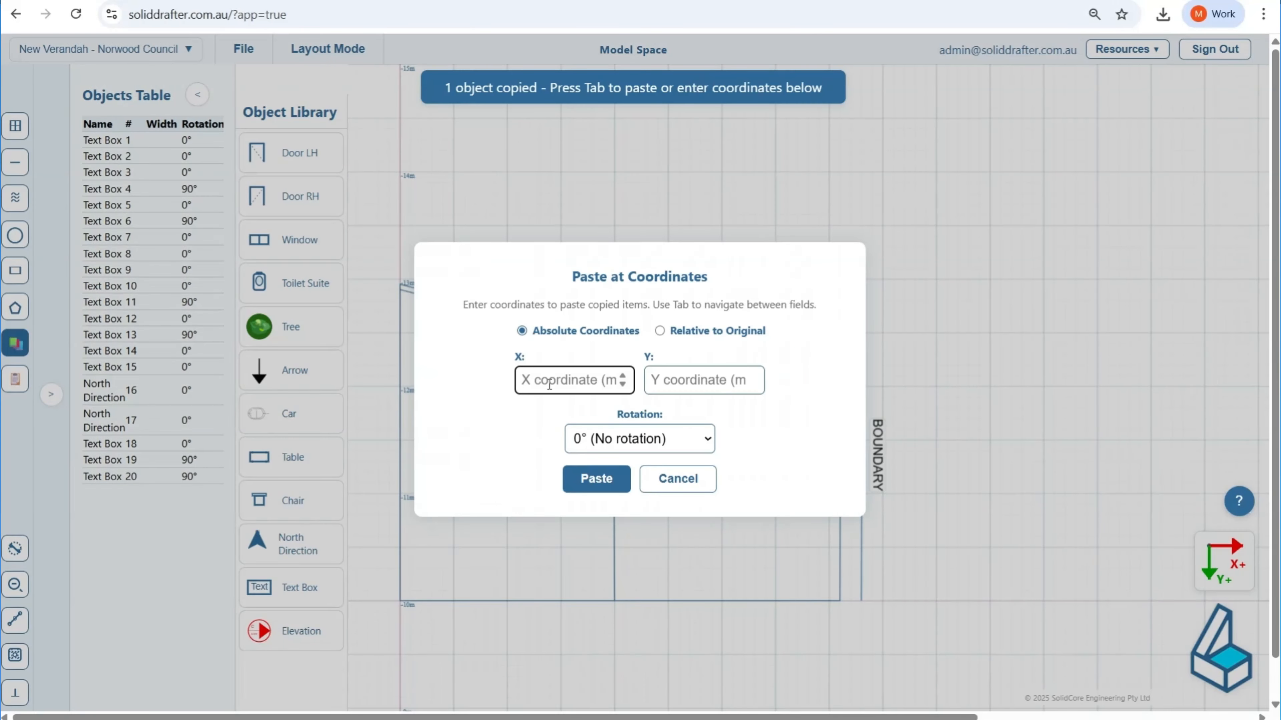
{"action": "left_click", "coordinate": [689, 330]}
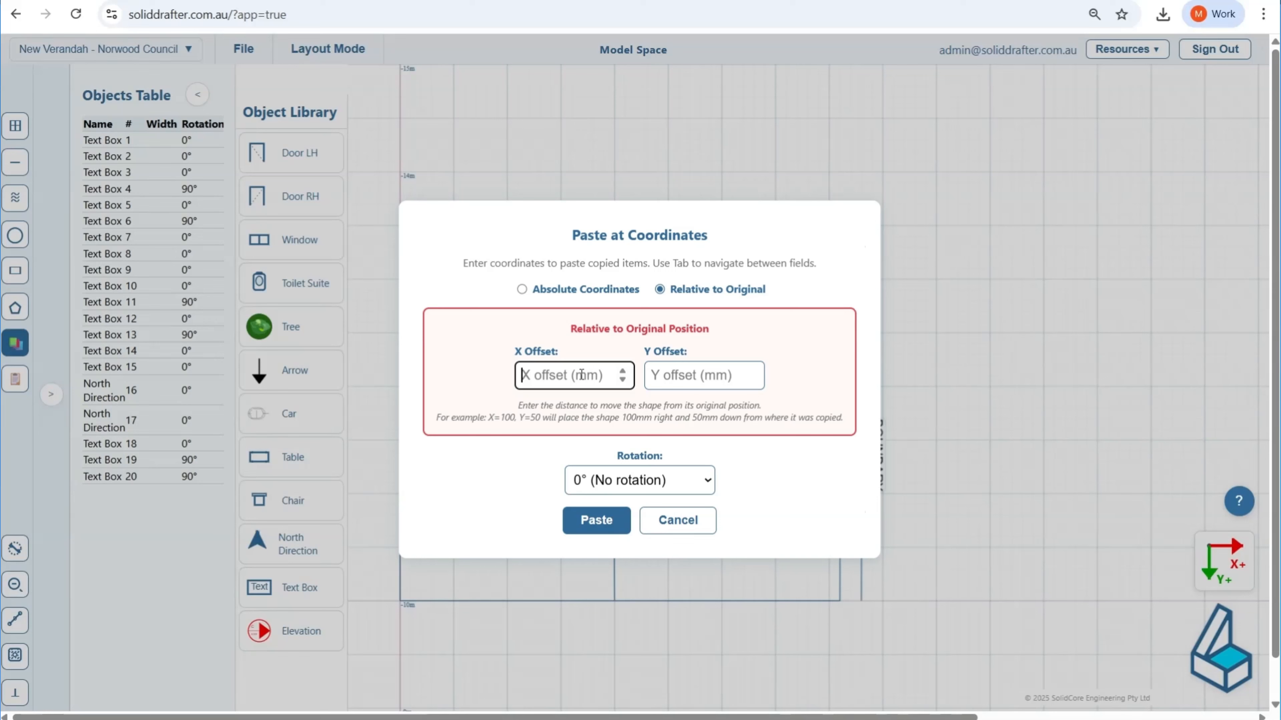
{"action": "type", "text": "-500"}
{"action": "key", "text": "Tab"}
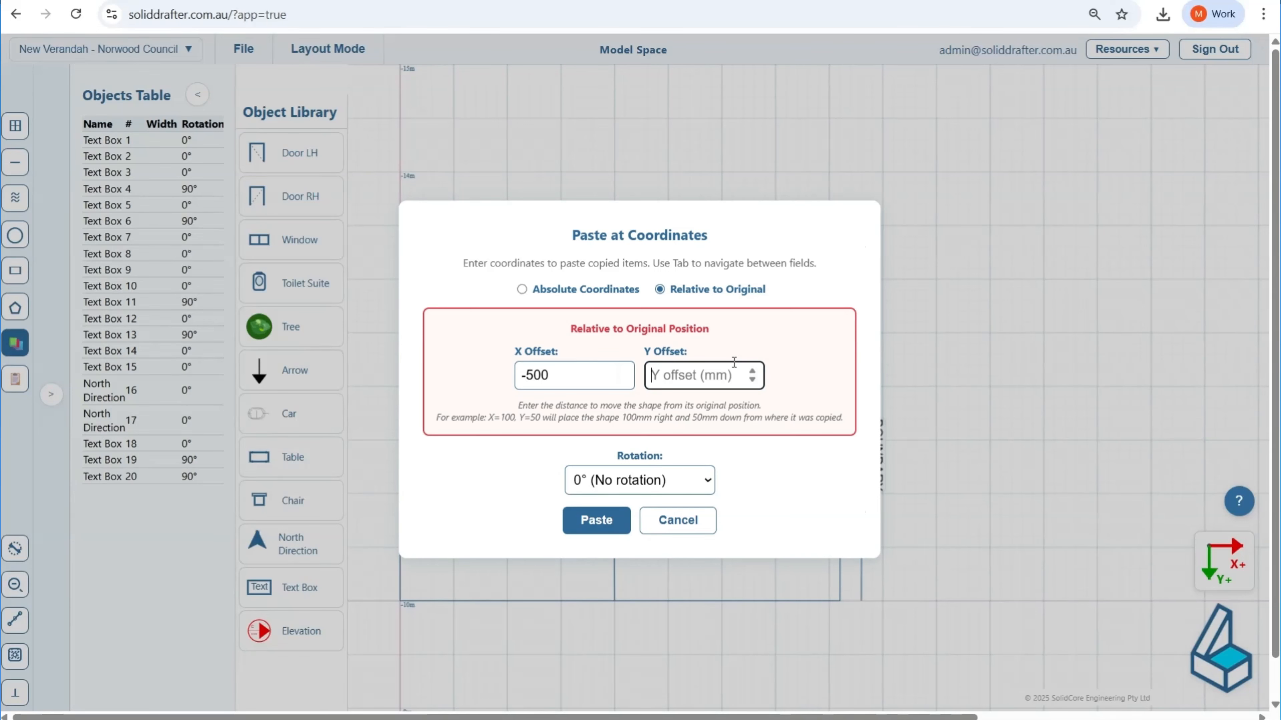
{"action": "type", "text": "0"}
{"action": "left_click", "coordinate": [599, 522]}
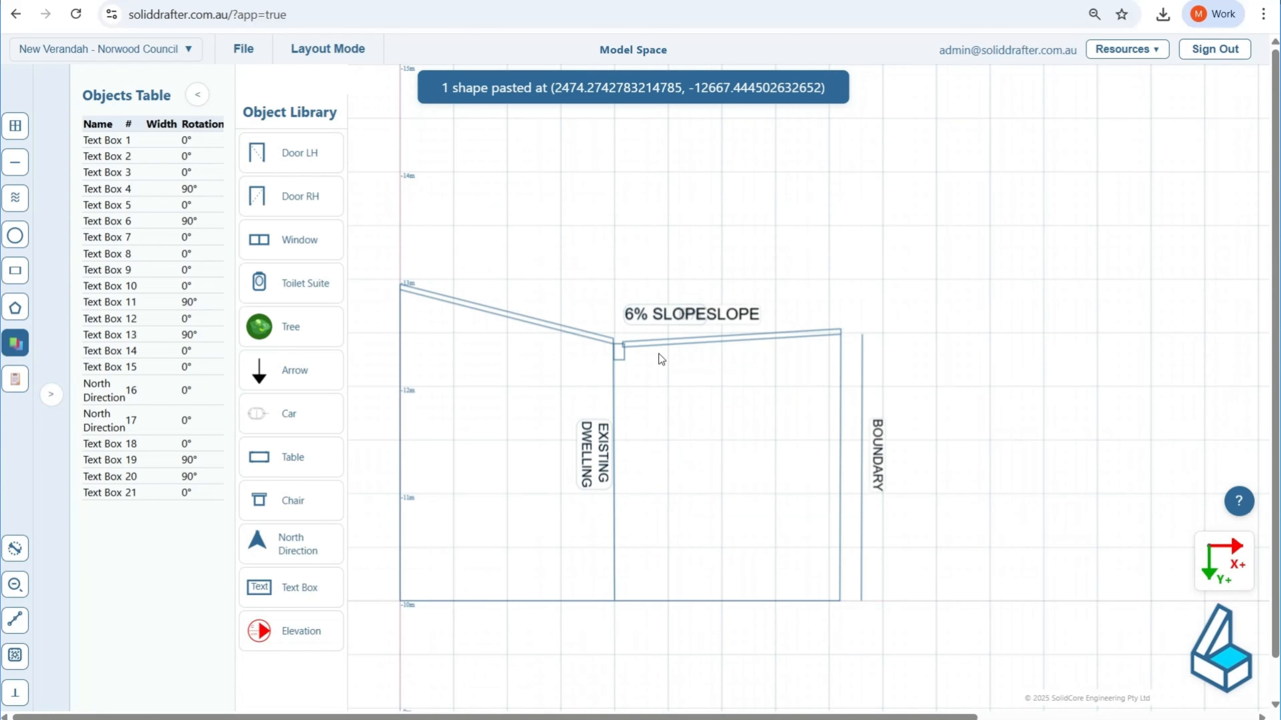
Step: Move the copied slope label beneath the dwelling roof and change its text to "EXISTING GUTTER" on two lines
{"action": "left_click_drag", "start_coordinate": [657, 313], "coordinate": [551, 363]}
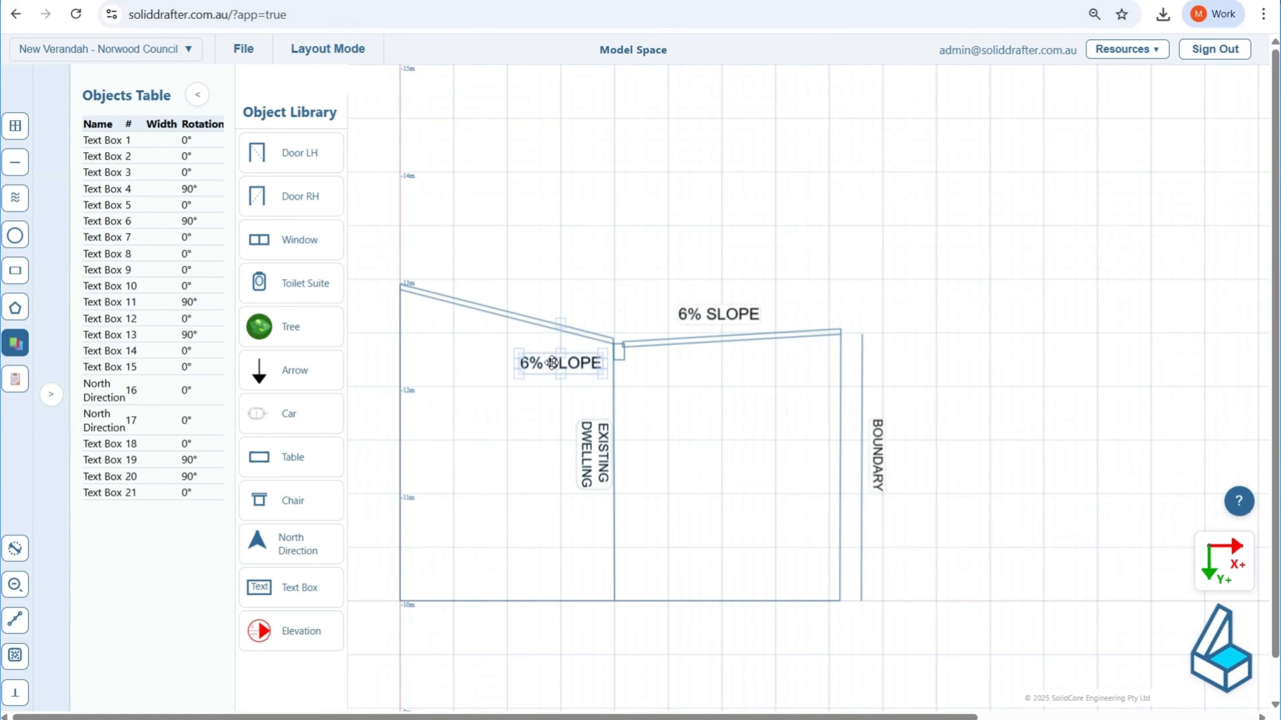
{"action": "double_click", "coordinate": [551, 363]}
{"action": "type", "text": "EXISTING "}
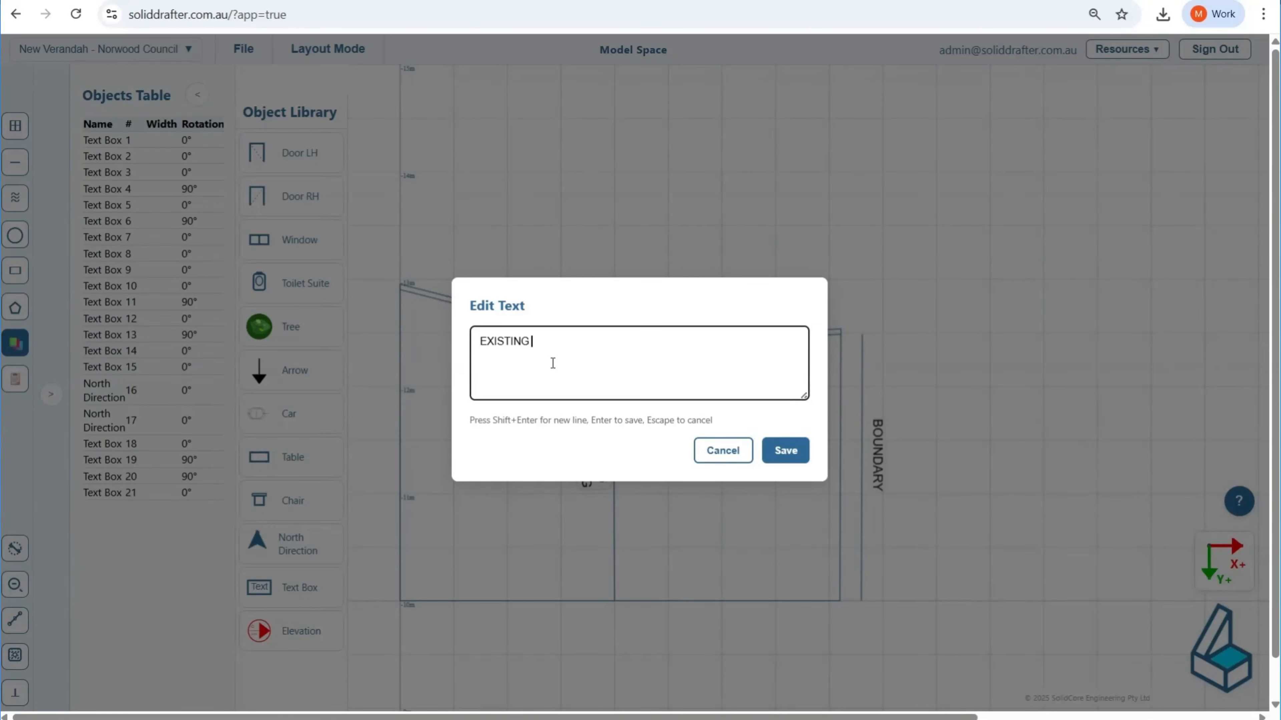
{"action": "type", "text": "GUTTER"}
{"action": "left_click", "coordinate": [784, 451]}
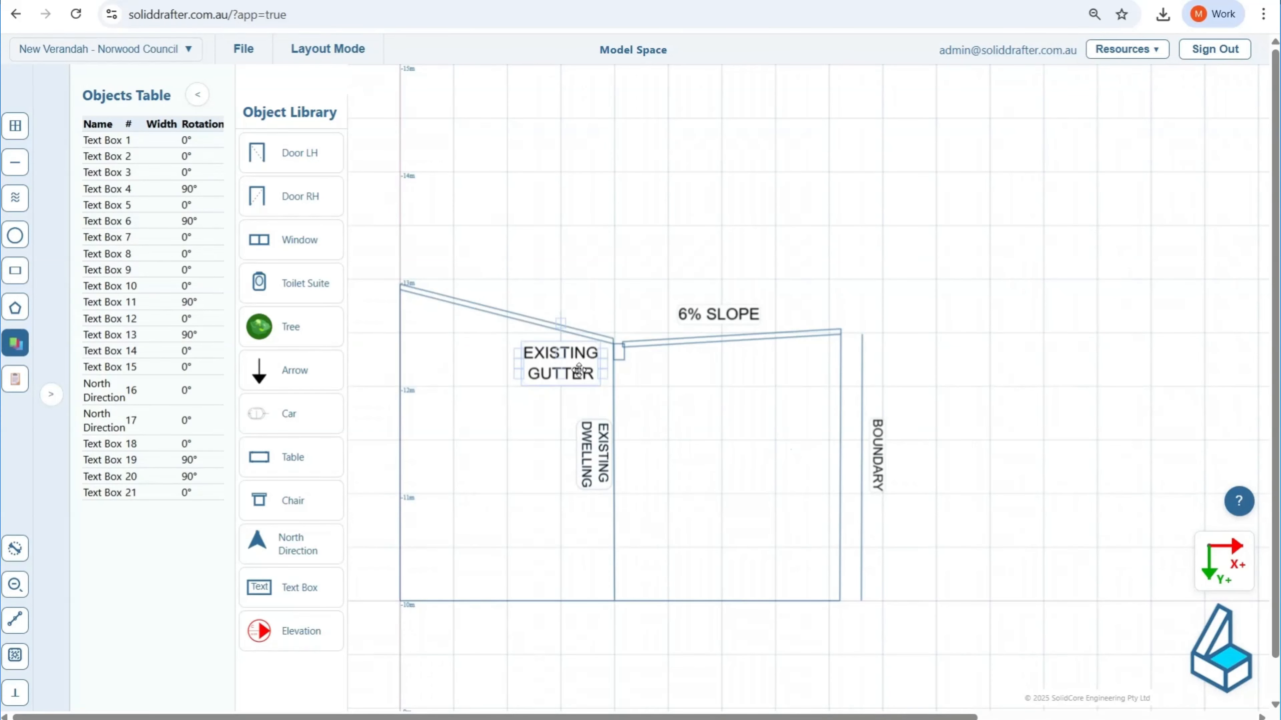
Step: Shrink the EXISTING GUTTER label to fit between the dwelling roof and the EXISTING DWELLING label, and deselect it
{"action": "scroll", "coordinate": [567, 380], "scroll_direction": "up", "scroll_amount": 2}
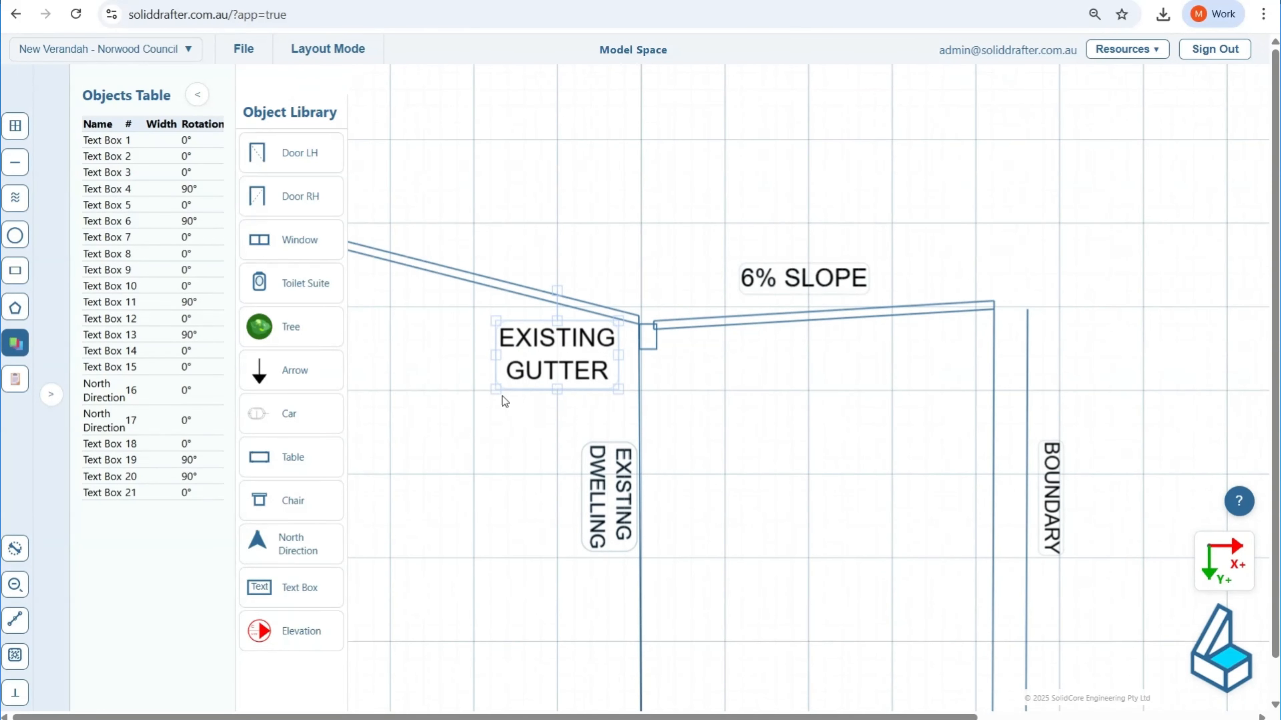
{"action": "left_click_drag", "start_coordinate": [496, 389], "coordinate": [593, 365]}
{"action": "left_click", "coordinate": [516, 269]}
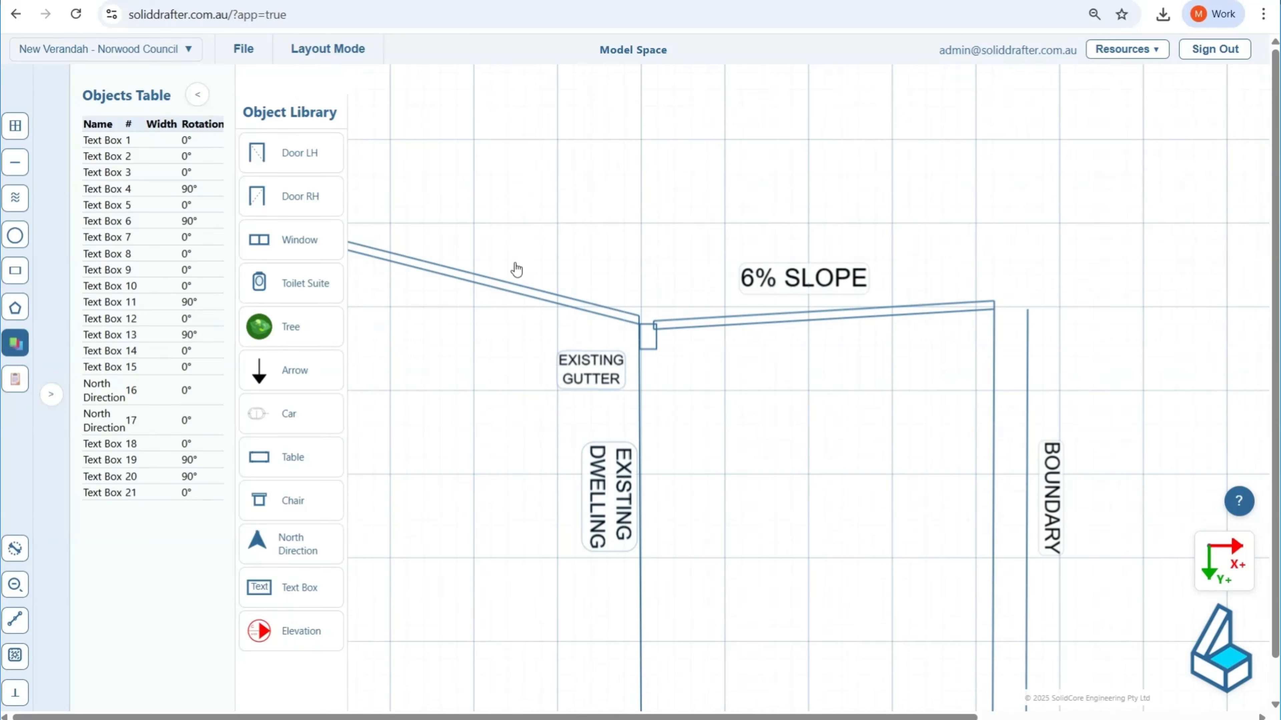
Step: Add an arrow from the object library, shrink it, and position it diagonally between the gutter and the EXISTING GUTTER label
{"action": "left_click", "coordinate": [293, 370]}
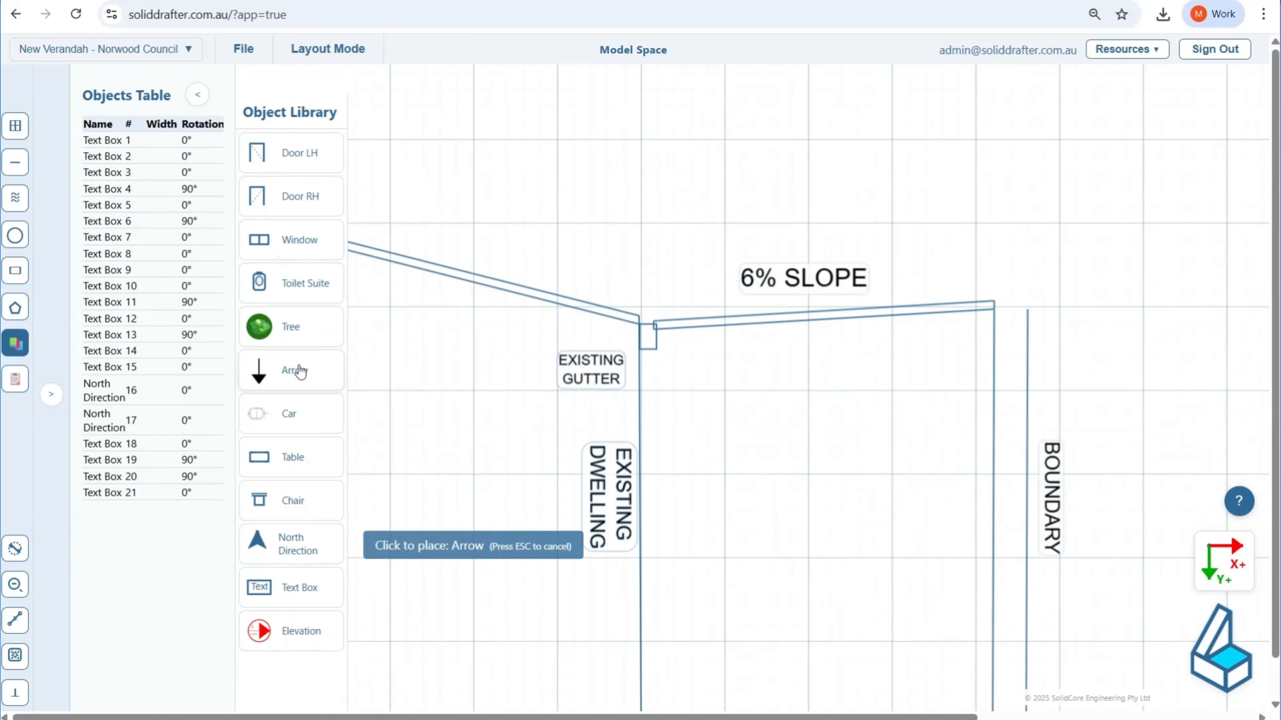
{"action": "left_click", "coordinate": [610, 249]}
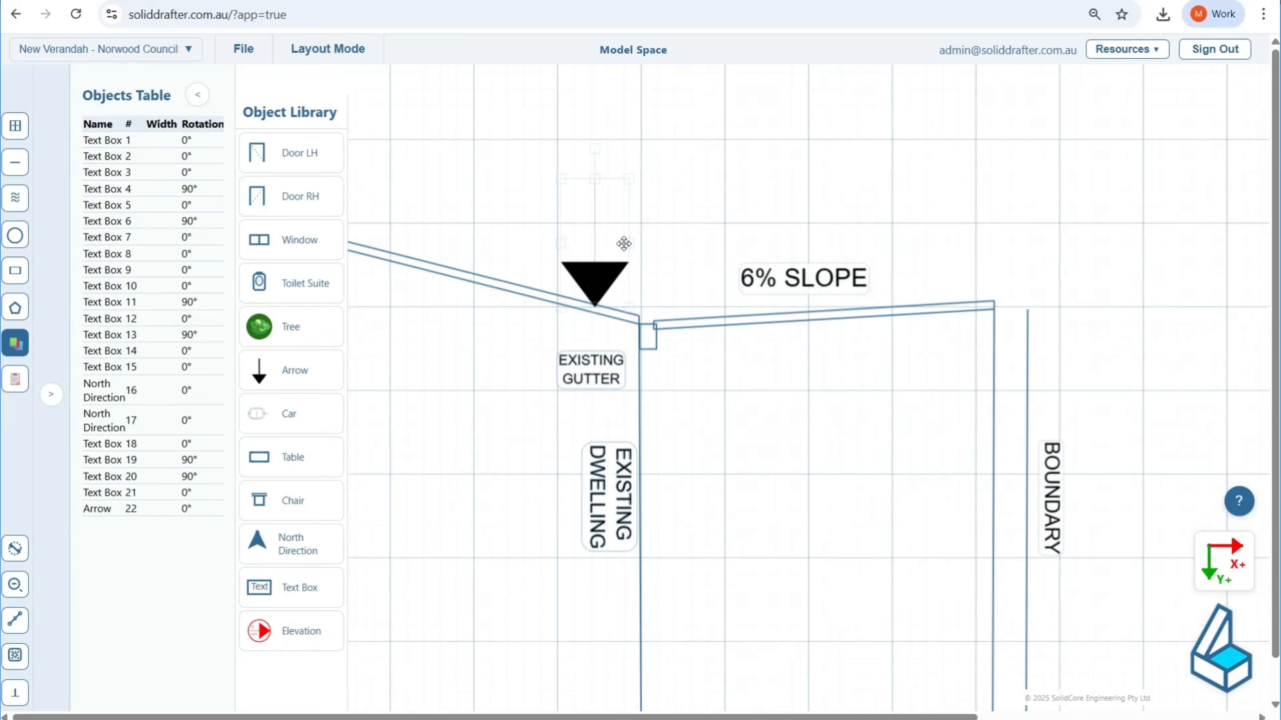
{"action": "left_click_drag", "start_coordinate": [628, 244], "coordinate": [593, 245]}
{"action": "left_click_drag", "start_coordinate": [593, 307], "coordinate": [584, 268]}
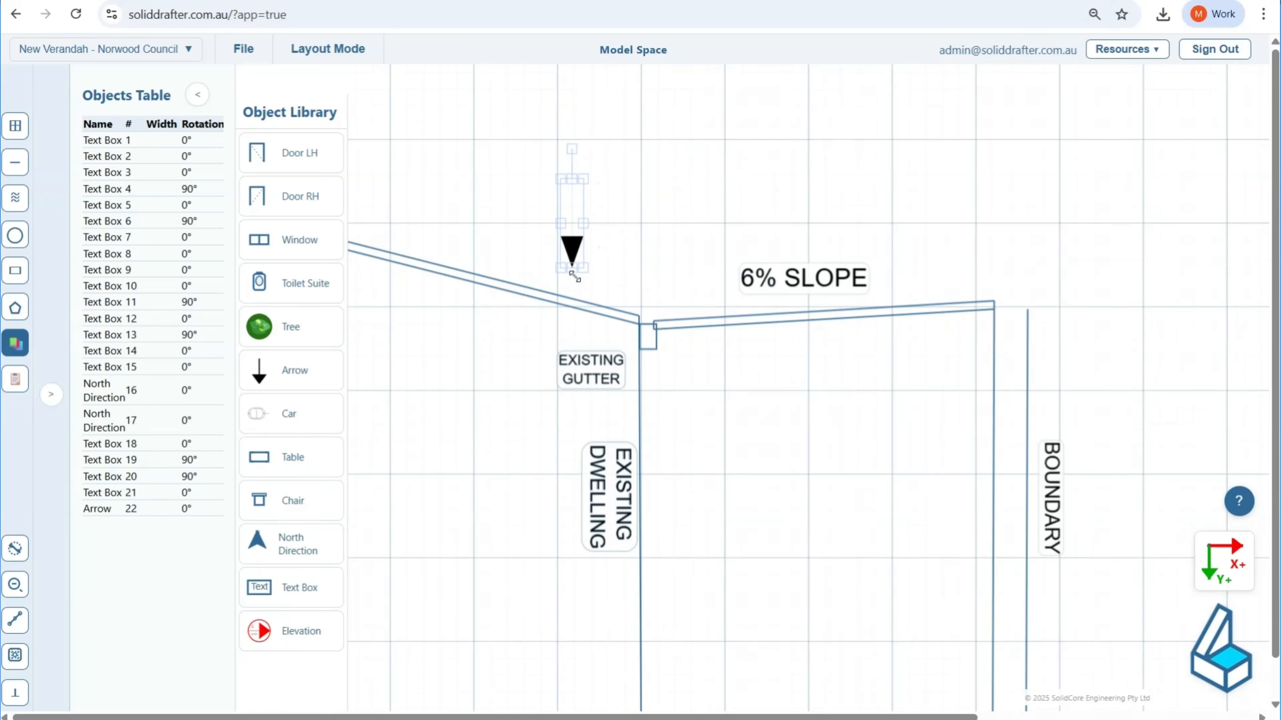
{"action": "left_click_drag", "start_coordinate": [568, 150], "coordinate": [634, 348]}
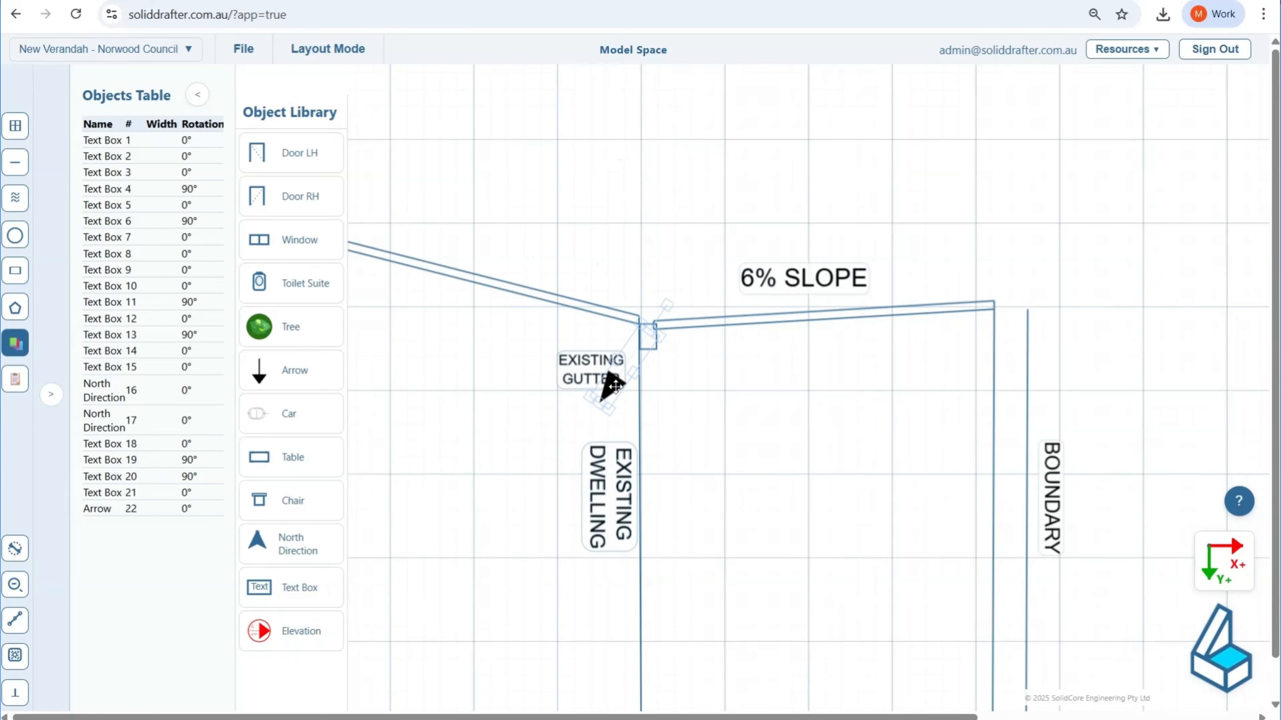
Step: Shrink the arrow further and rotate it to 46°, moving the EXISTING GUTTER label down clear of the arrowhead
{"action": "scroll", "coordinate": [604, 390], "scroll_direction": "up", "scroll_amount": 5}
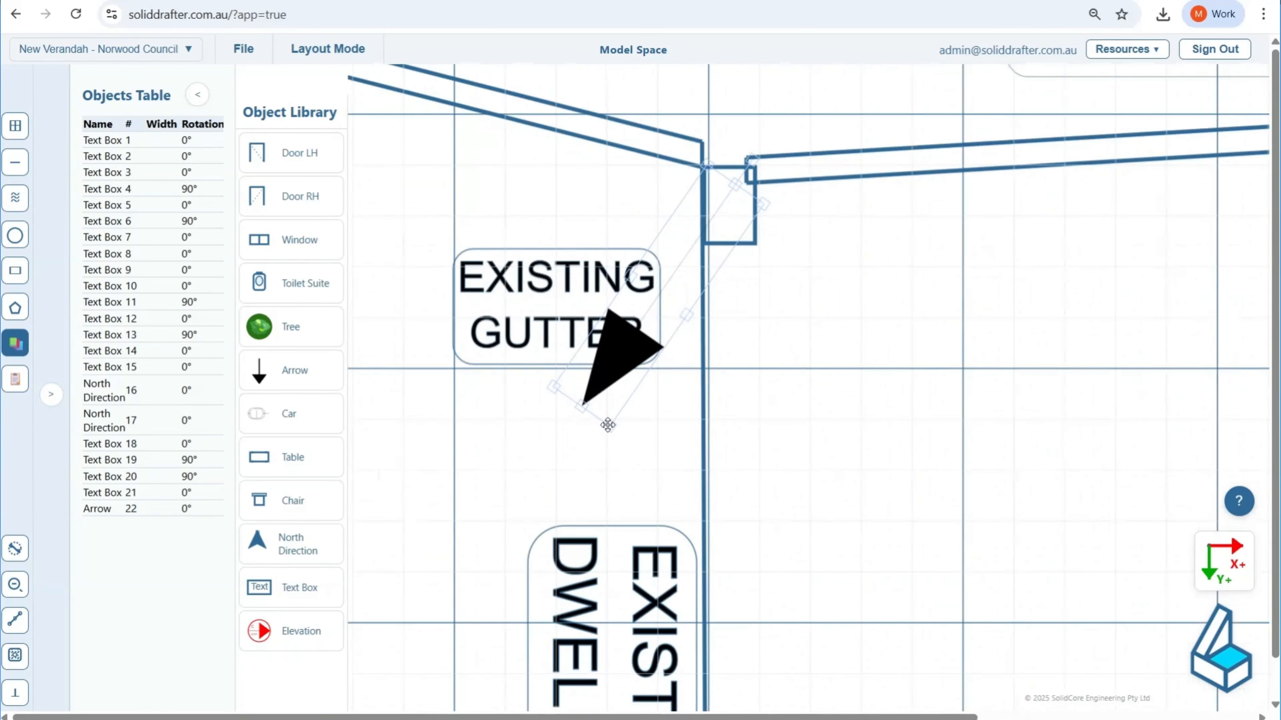
{"action": "left_click_drag", "start_coordinate": [611, 424], "coordinate": [606, 327]}
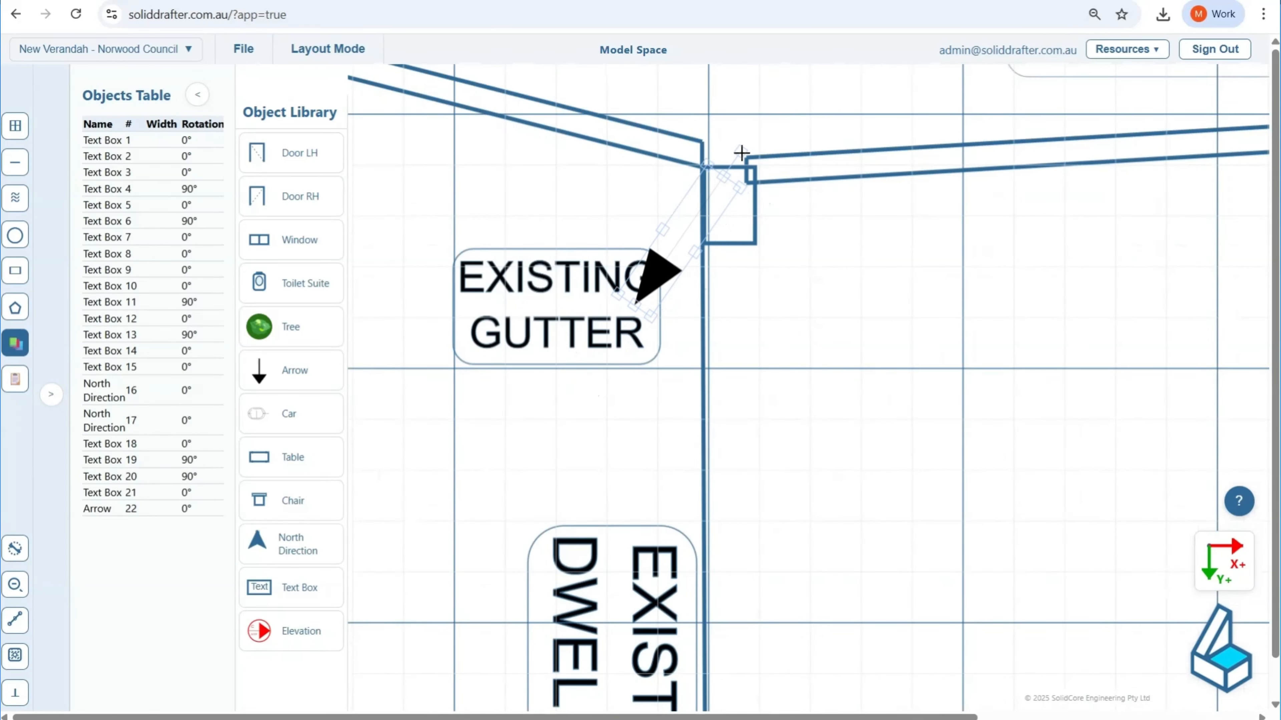
{"action": "left_click_drag", "start_coordinate": [741, 153], "coordinate": [755, 165]}
{"action": "left_click_drag", "start_coordinate": [553, 301], "coordinate": [509, 346]}
Step: With snapping and orthogonal mode on, draw a horizontal line from (0, -10000) to about (-348, -10000), outward from the dwelling's ground line
{"action": "scroll", "coordinate": [882, 379], "scroll_direction": "down", "scroll_amount": 5}
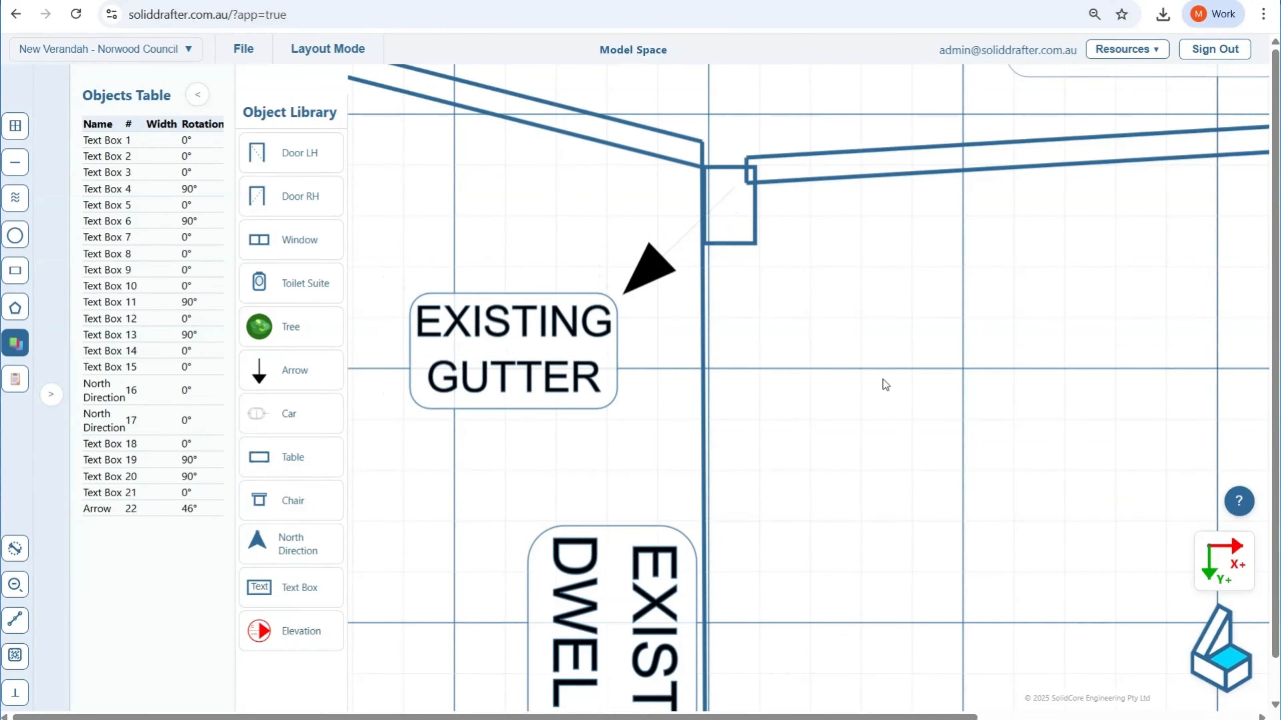
{"action": "mouse_move", "coordinate": [956, 538]}
{"action": "middle_mouse_down"}
{"action": "mouse_move", "coordinate": [815, 471]}
{"action": "mouse_move", "coordinate": [830, 477]}
{"action": "middle_mouse_up"}
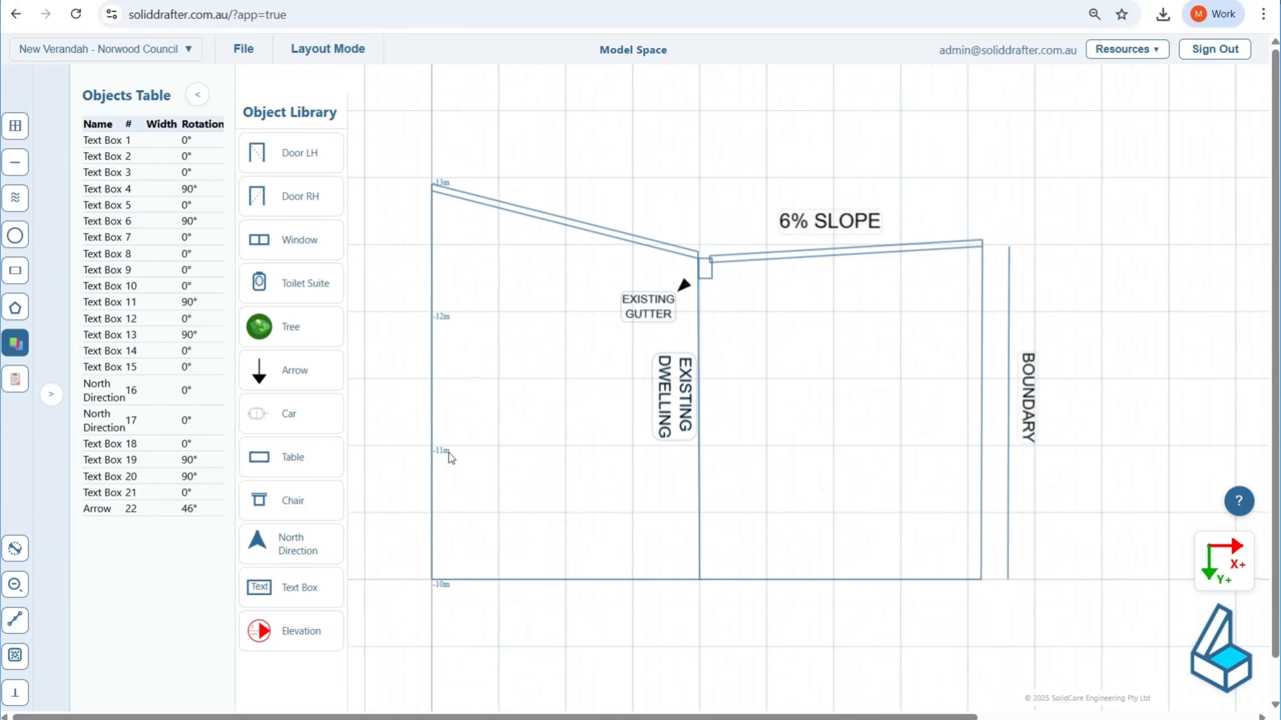
{"action": "middle_click_drag", "start_coordinate": [522, 453], "coordinate": [619, 436]}
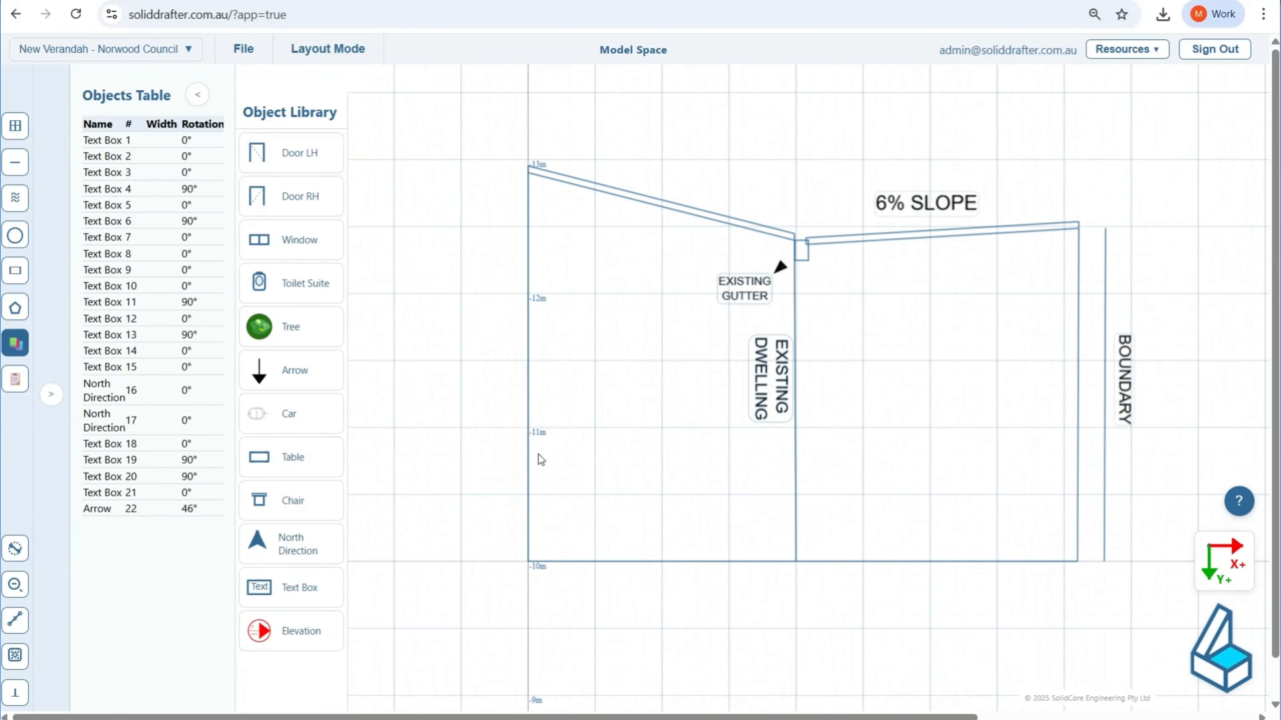
{"action": "left_click", "coordinate": [21, 171]}
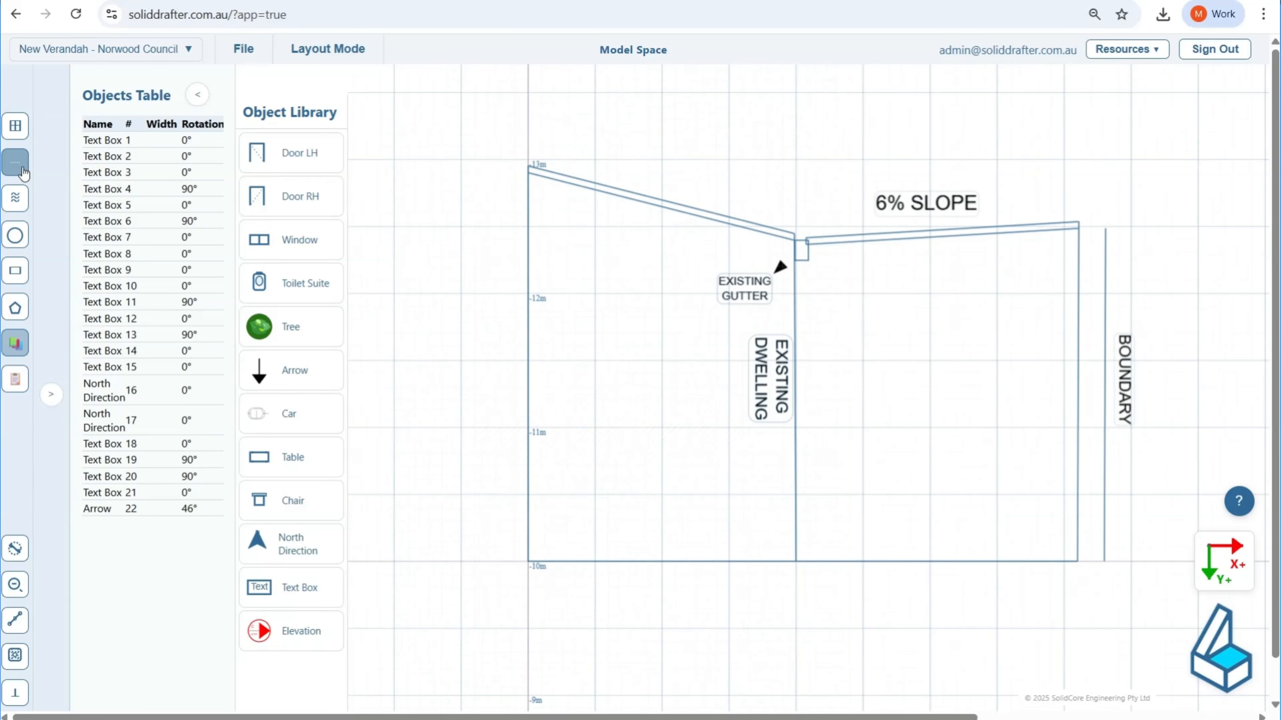
{"action": "left_click", "coordinate": [22, 168]}
{"action": "scroll", "coordinate": [268, 294], "scroll_direction": "down", "scroll_amount": 3}
{"action": "middle_click_drag", "start_coordinate": [198, 399], "coordinate": [692, 436]}
{"action": "scroll", "coordinate": [691, 436], "scroll_direction": "down", "scroll_amount": 6}
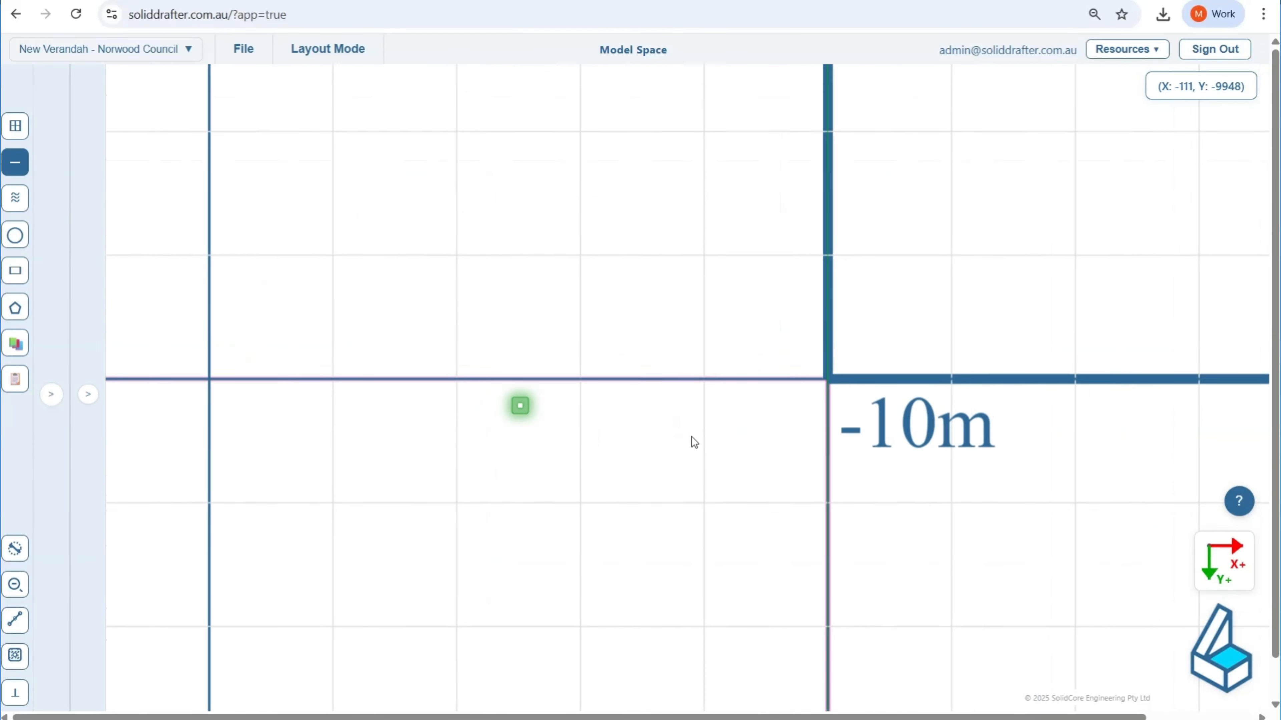
{"action": "left_click", "coordinate": [15, 655]}
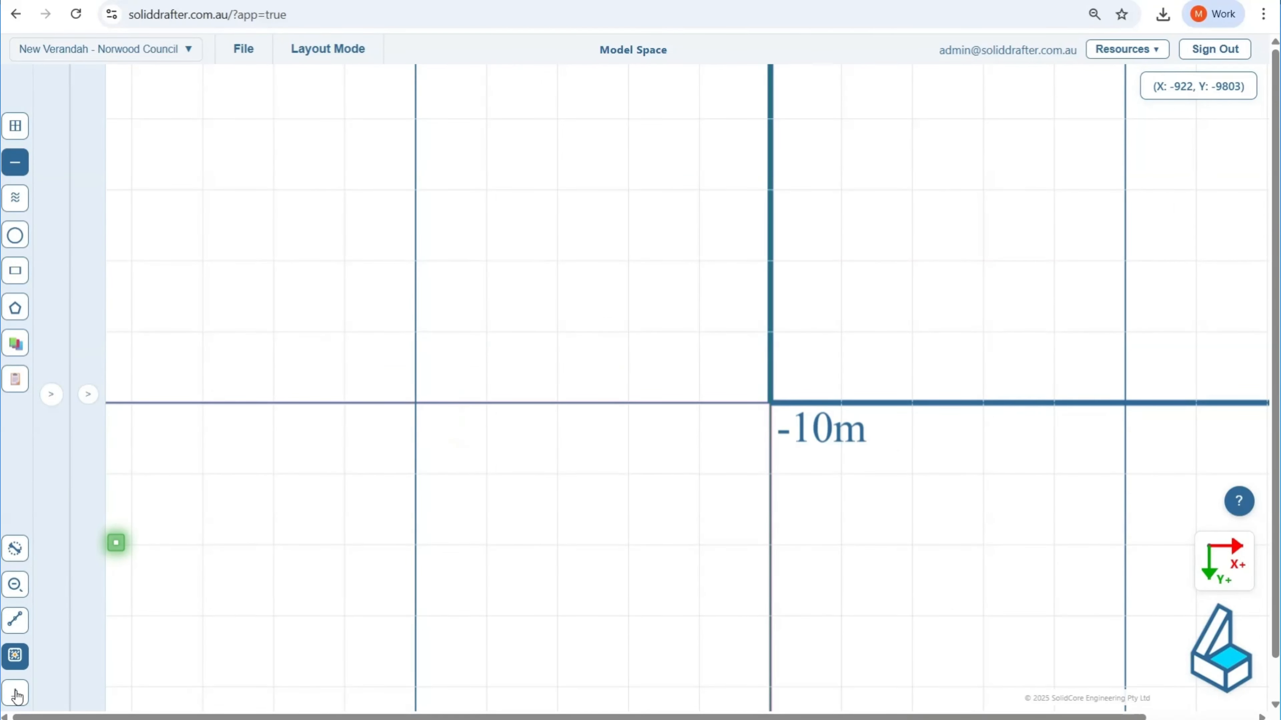
{"action": "left_click", "coordinate": [15, 693]}
{"action": "scroll", "coordinate": [771, 382], "scroll_direction": "up", "scroll_amount": 5}
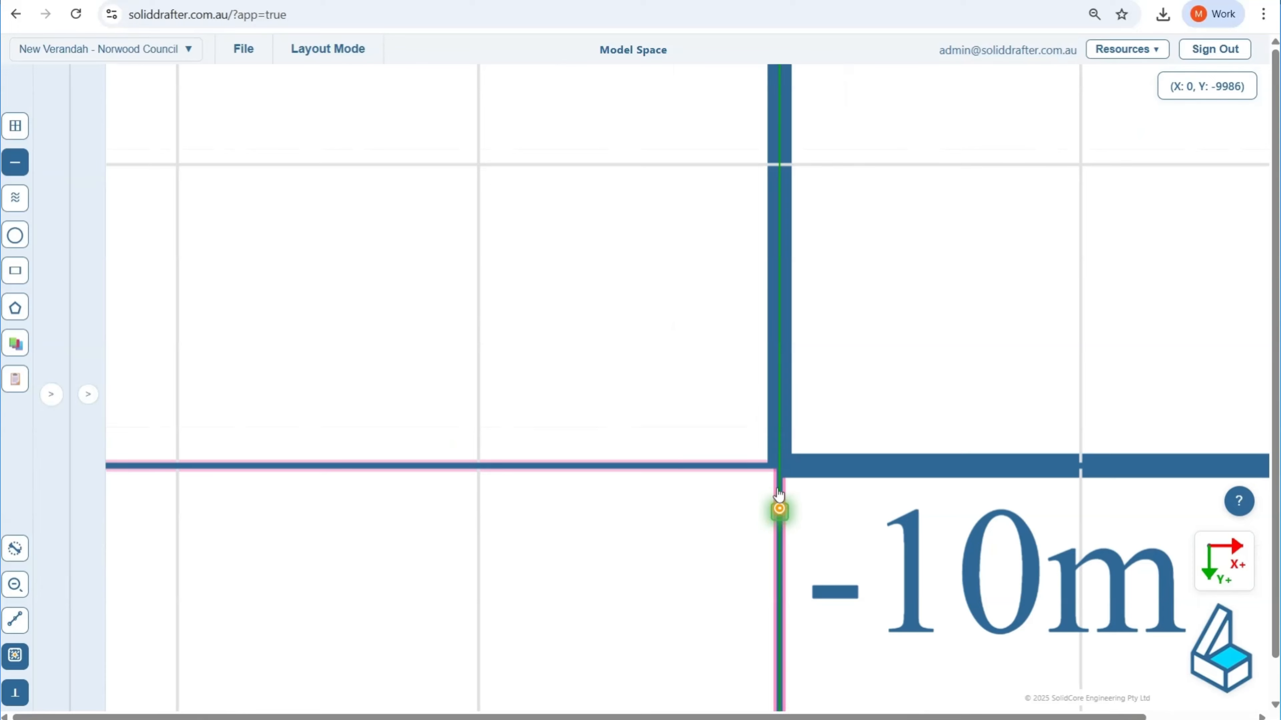
{"action": "left_click", "coordinate": [780, 466]}
{"action": "scroll", "coordinate": [553, 467], "scroll_direction": "down", "scroll_amount": 3}
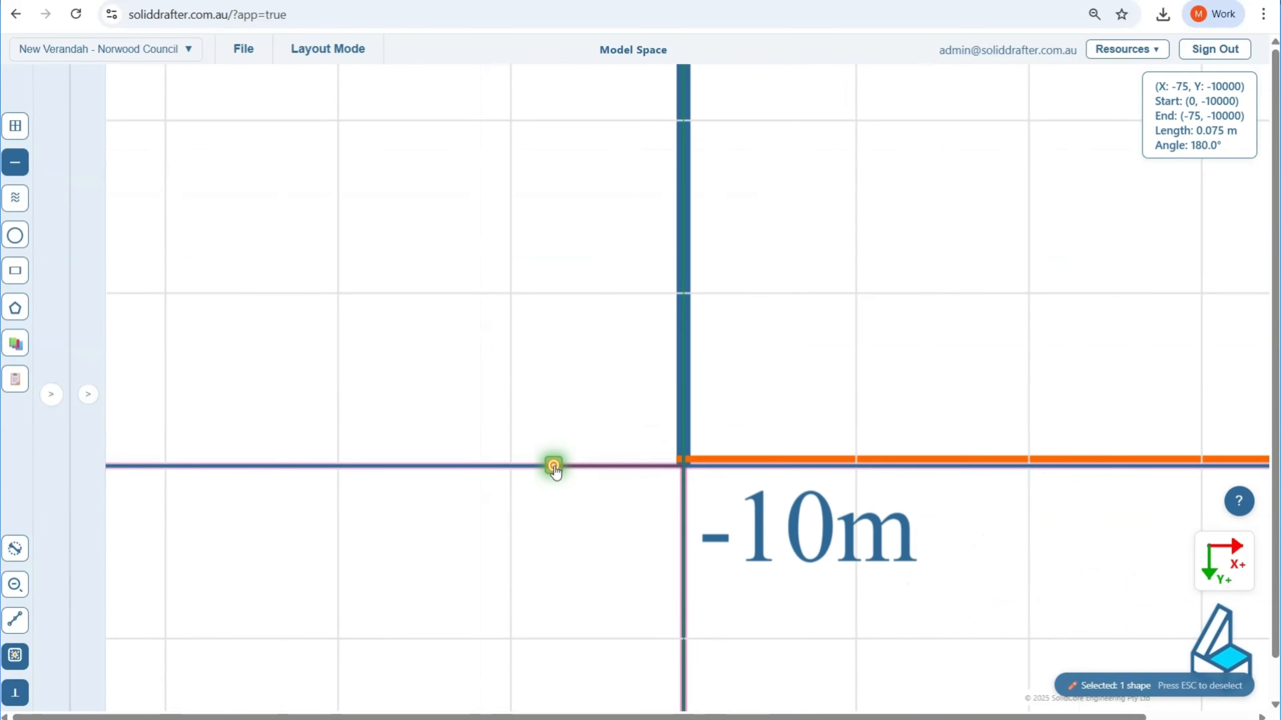
{"action": "scroll", "coordinate": [554, 471], "scroll_direction": "down", "scroll_amount": 1}
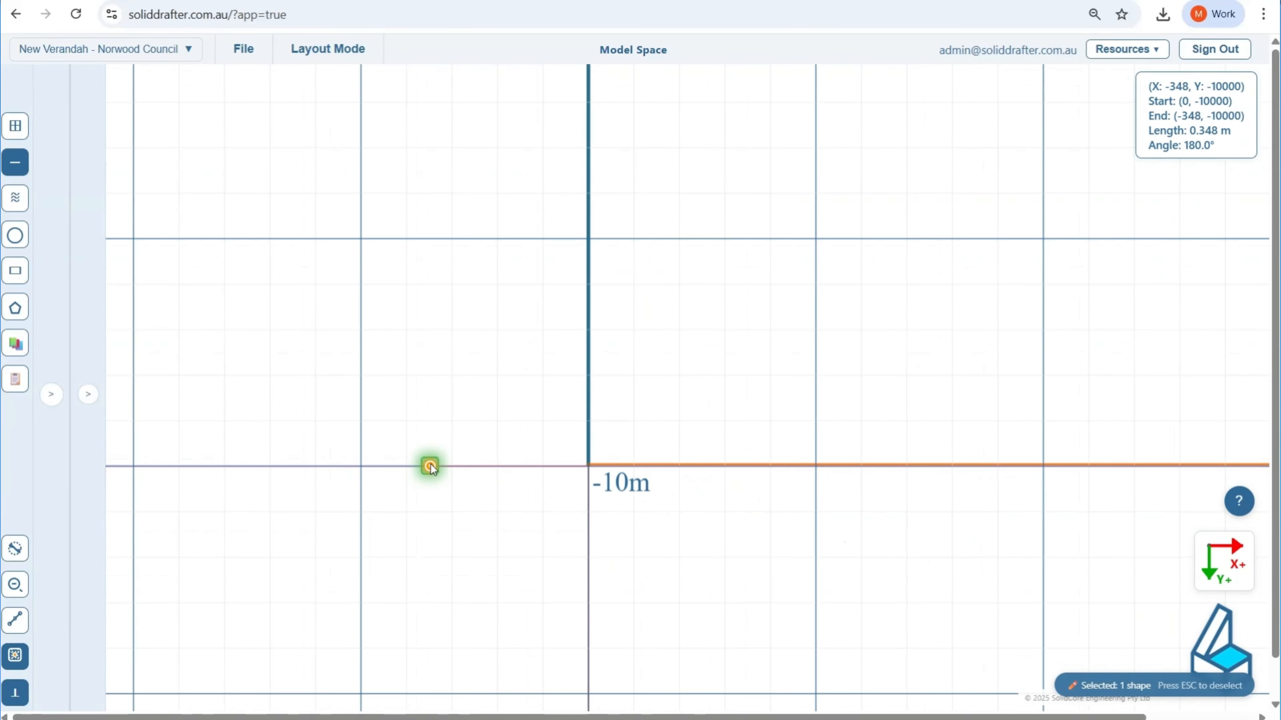
{"action": "left_click", "coordinate": [430, 467]}
{"action": "key", "text": "Escape"}
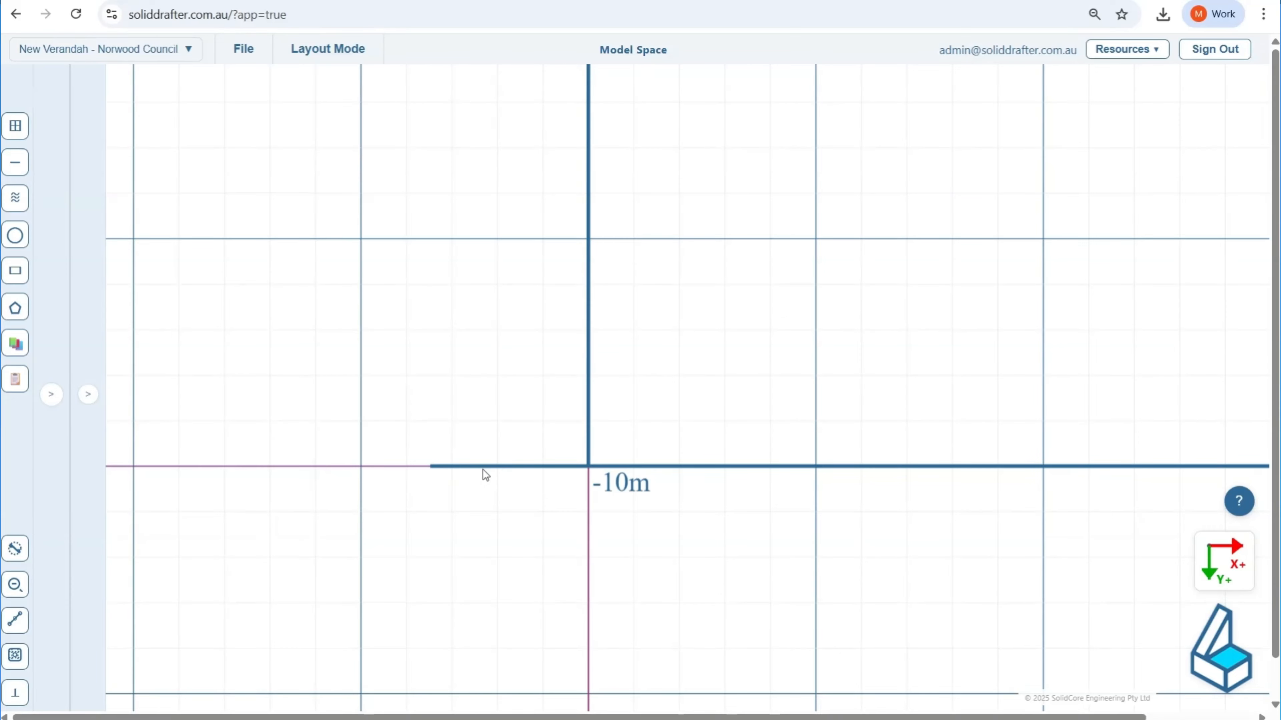
Step: Add a text box near the short ground line and set its text to "0.0 GROUND LEVEL"
{"action": "left_click", "coordinate": [474, 474]}
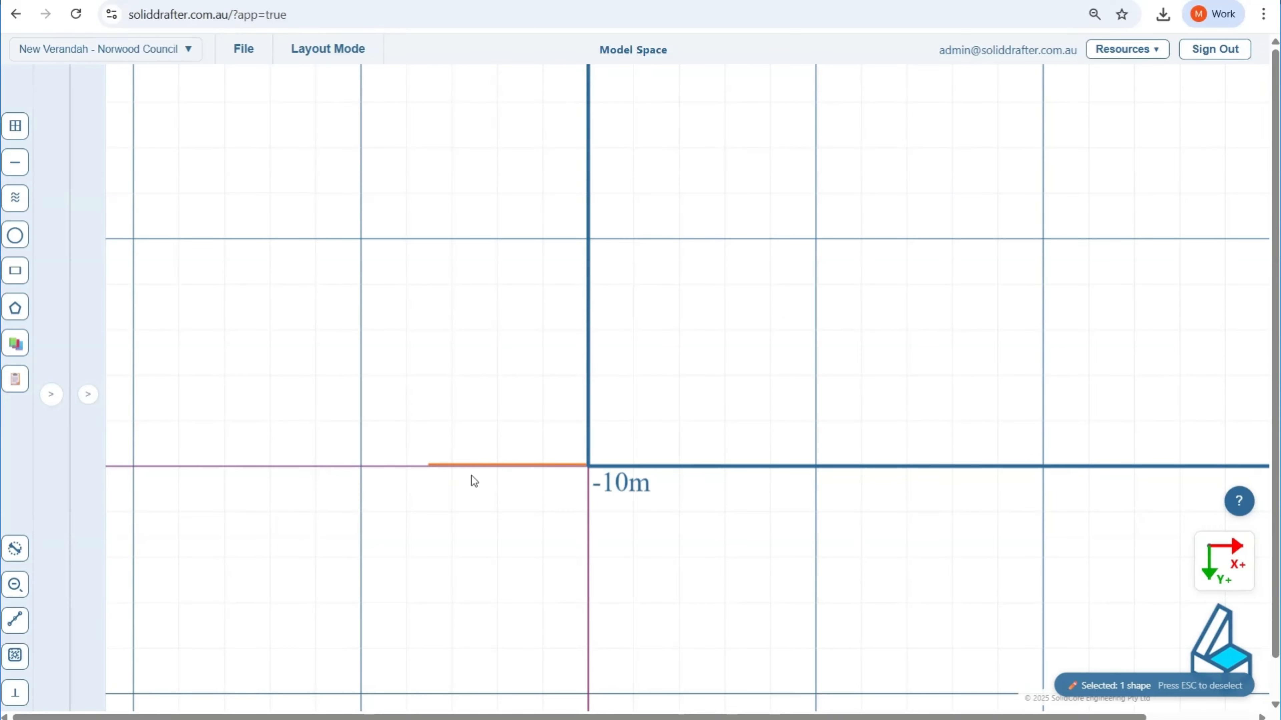
{"action": "left_click", "coordinate": [58, 394]}
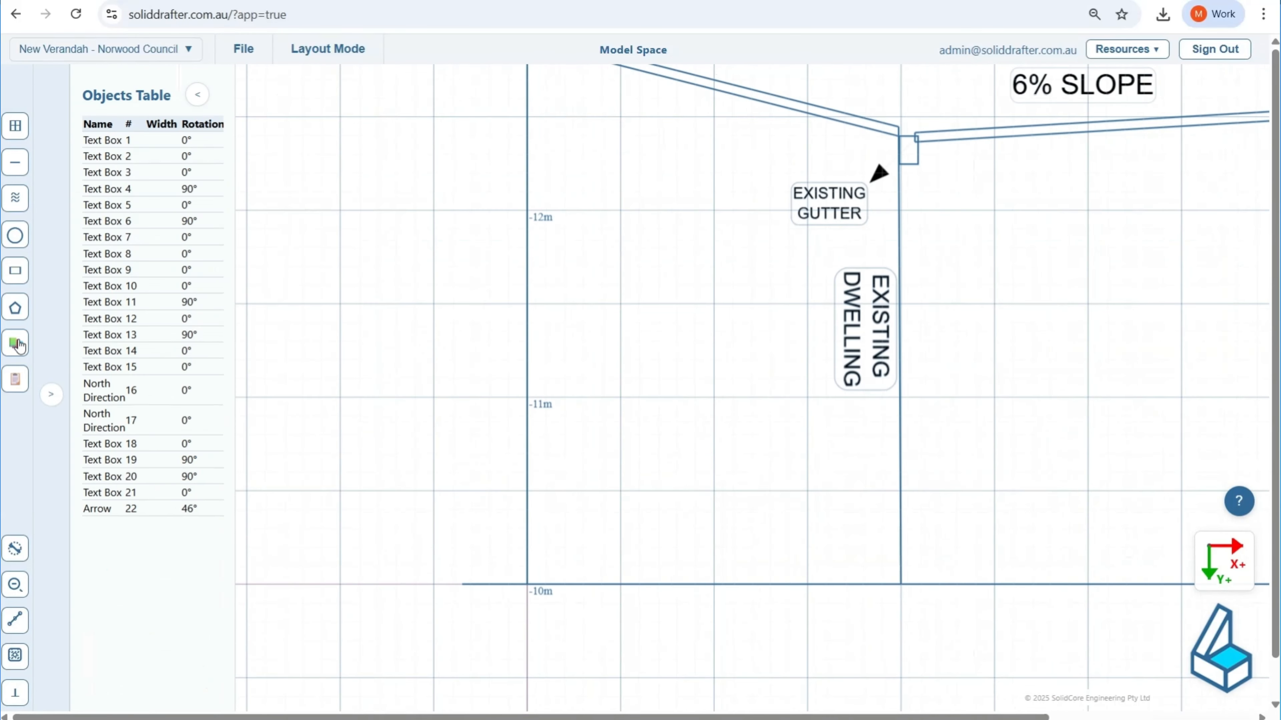
{"action": "left_click", "coordinate": [15, 343]}
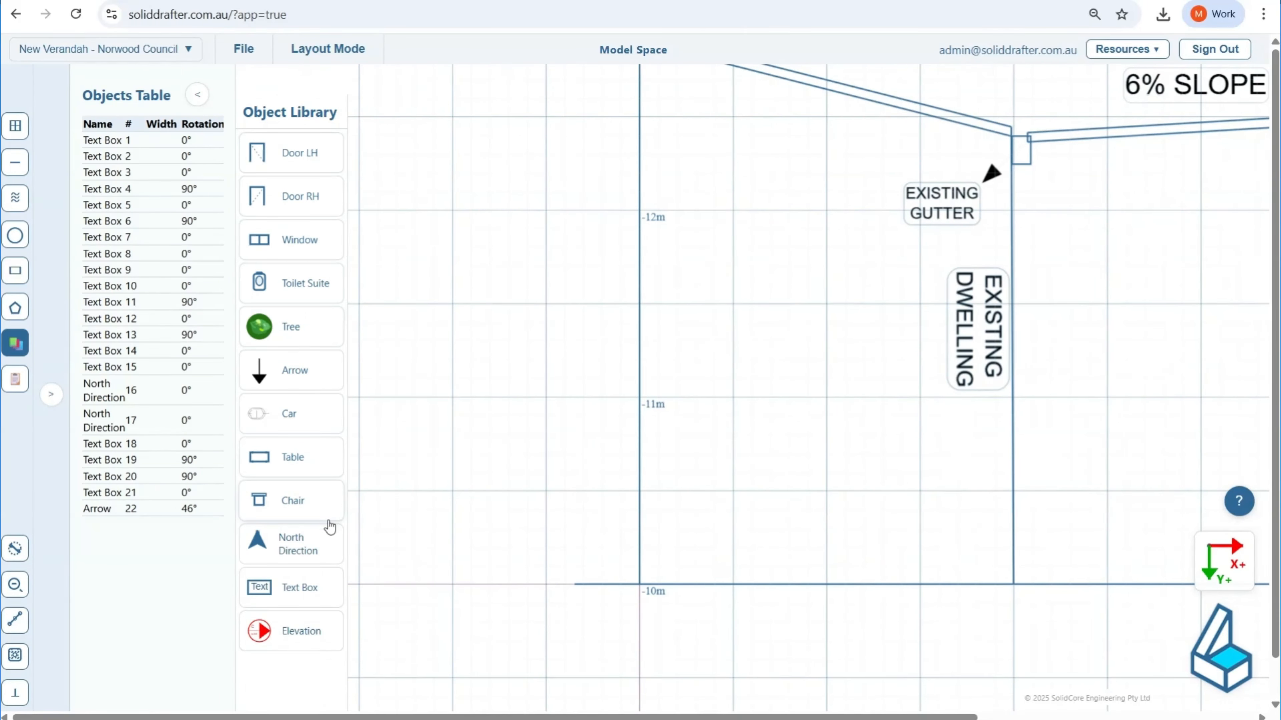
{"action": "left_click", "coordinate": [305, 591]}
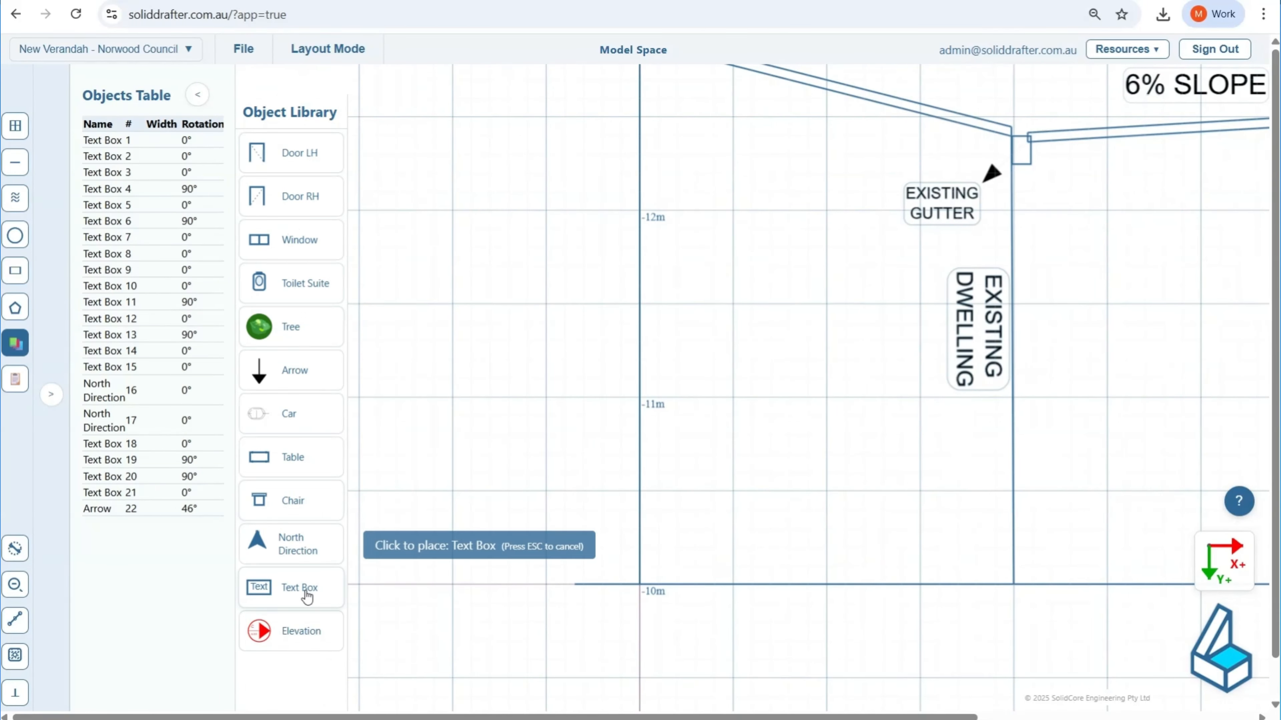
{"action": "left_click", "coordinate": [477, 563]}
{"action": "double_click", "coordinate": [484, 539]}
{"action": "type", "text": "0"}
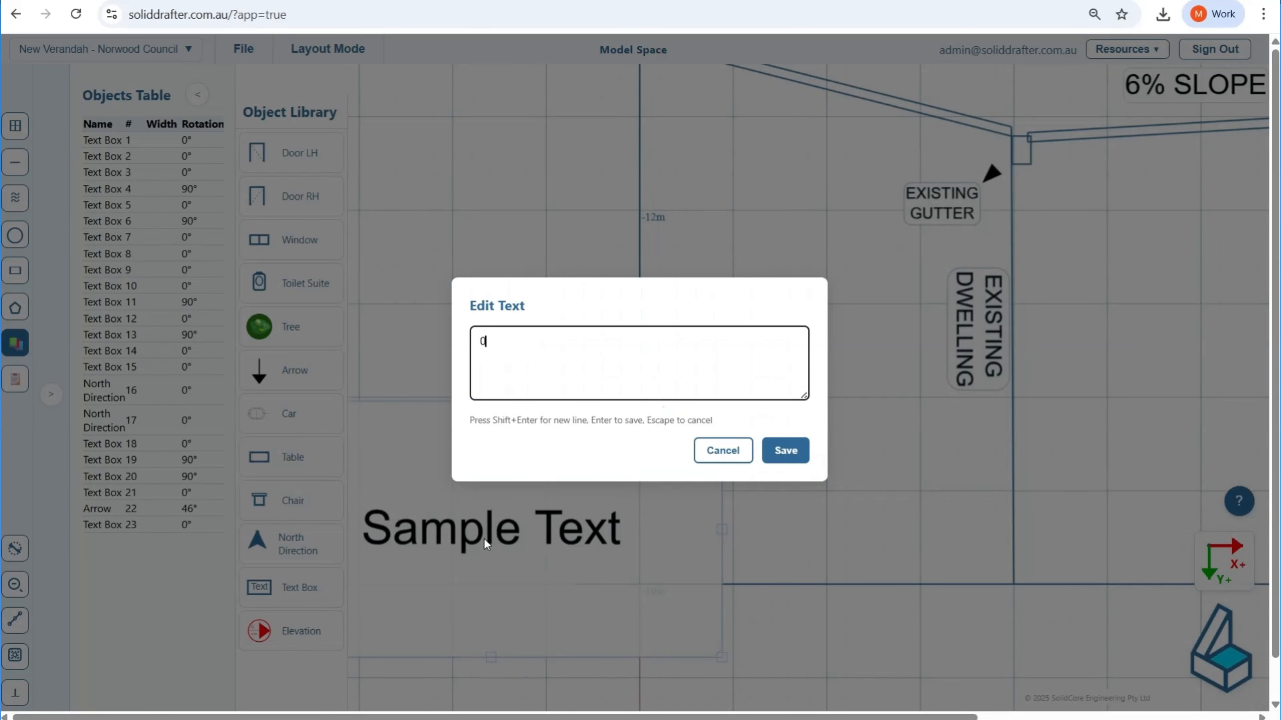
{"action": "type", "text": ".0 GROUN"}
{"action": "type", "text": "D LELEV"}
{"action": "type", "text": "VEL"}
{"action": "left_click", "coordinate": [785, 450]}
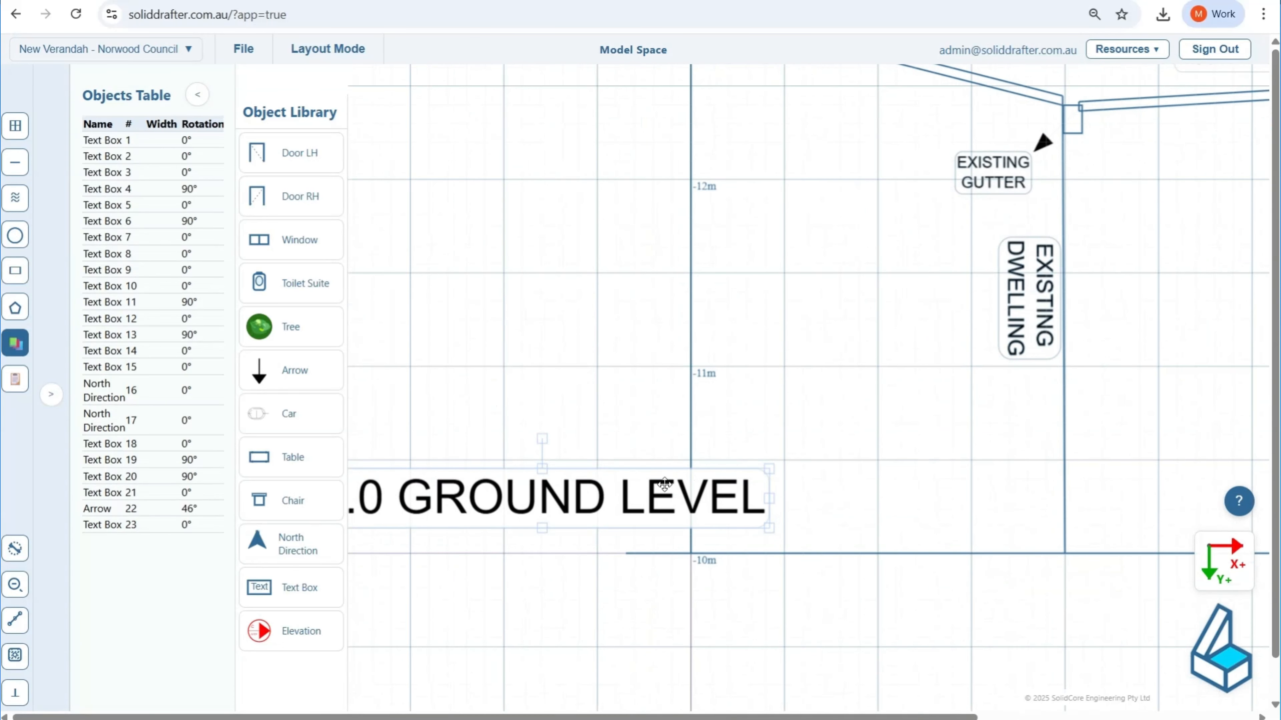
Step: Shrink the 0.0 GROUND LEVEL label and place it just above the short ground line, then deselect it
{"action": "left_click_drag", "start_coordinate": [766, 531], "coordinate": [601, 523]}
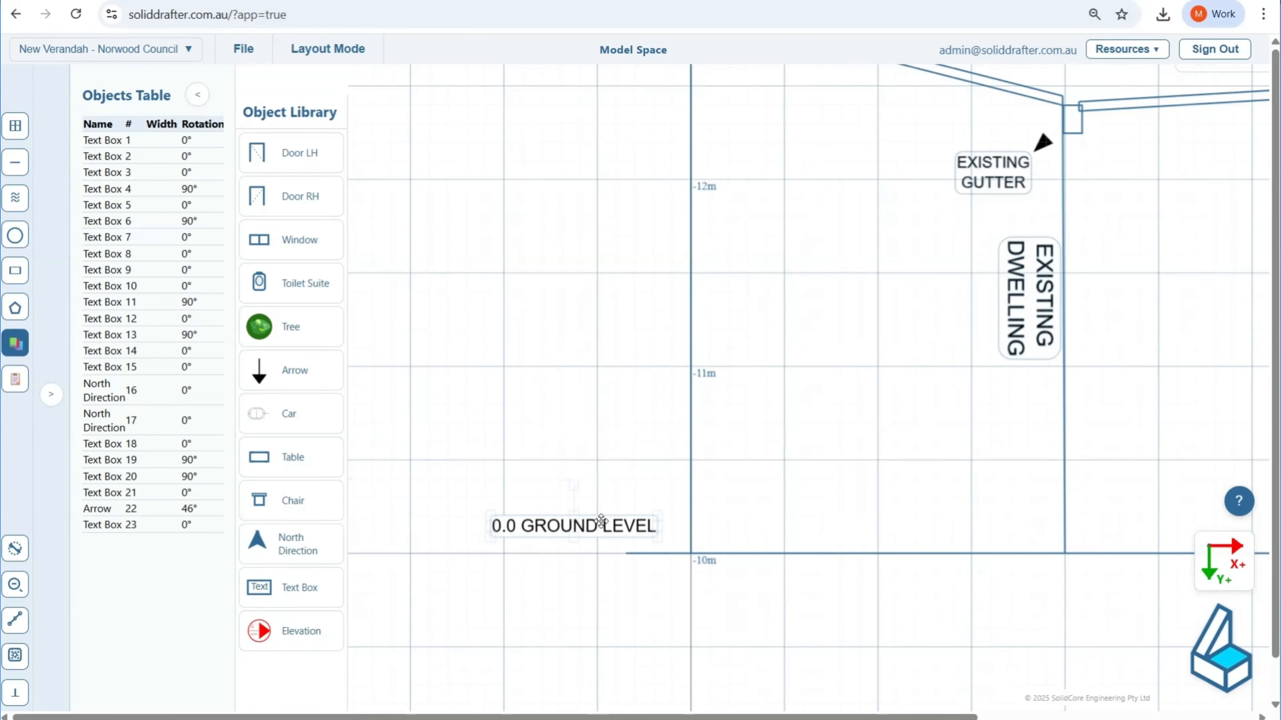
{"action": "scroll", "coordinate": [603, 497], "scroll_direction": "up", "scroll_amount": 1}
{"action": "scroll", "coordinate": [602, 497], "scroll_direction": "up", "scroll_amount": 1}
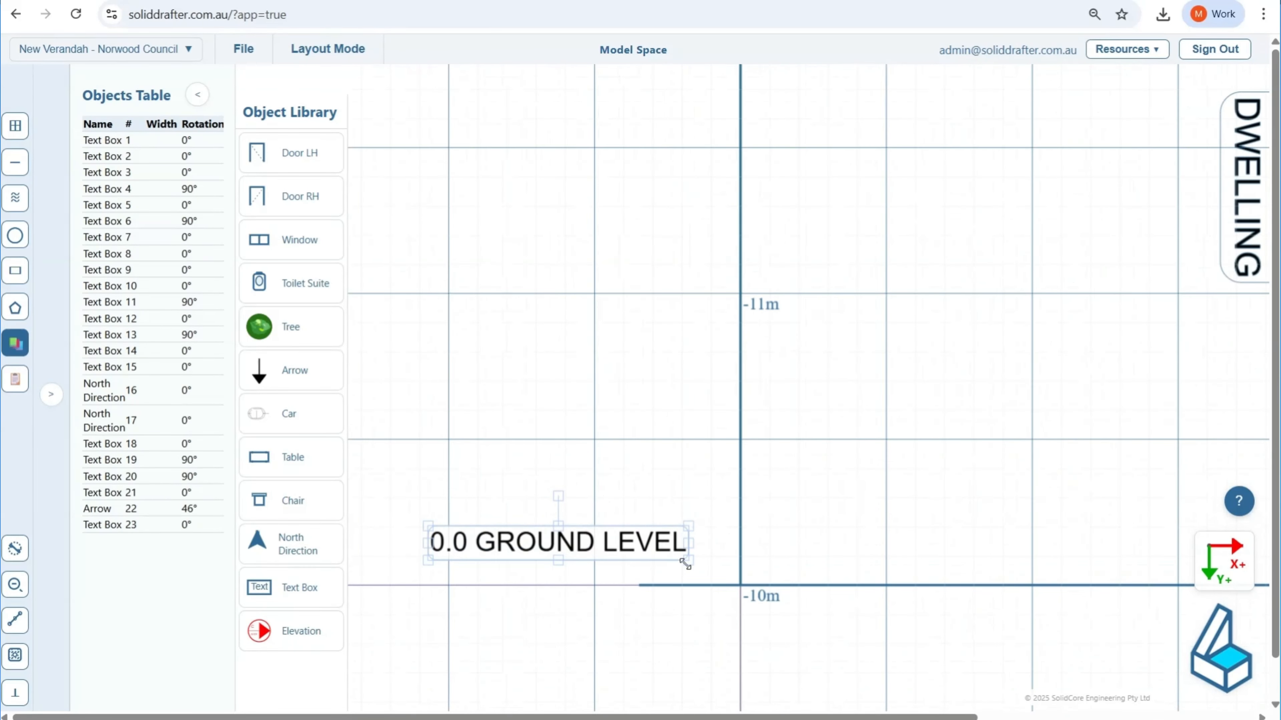
{"action": "left_click_drag", "start_coordinate": [686, 560], "coordinate": [659, 562]}
{"action": "scroll", "coordinate": [598, 406], "scroll_direction": "down", "scroll_amount": 3}
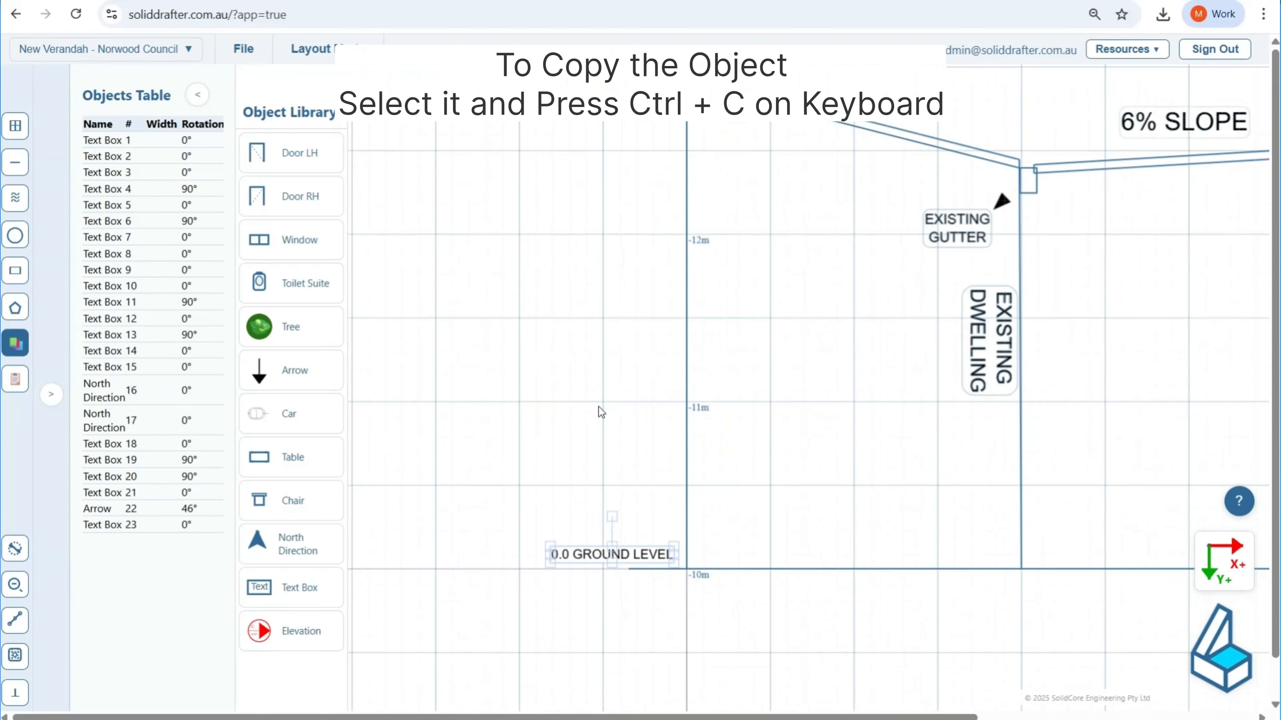
{"action": "left_click", "coordinate": [623, 555]}
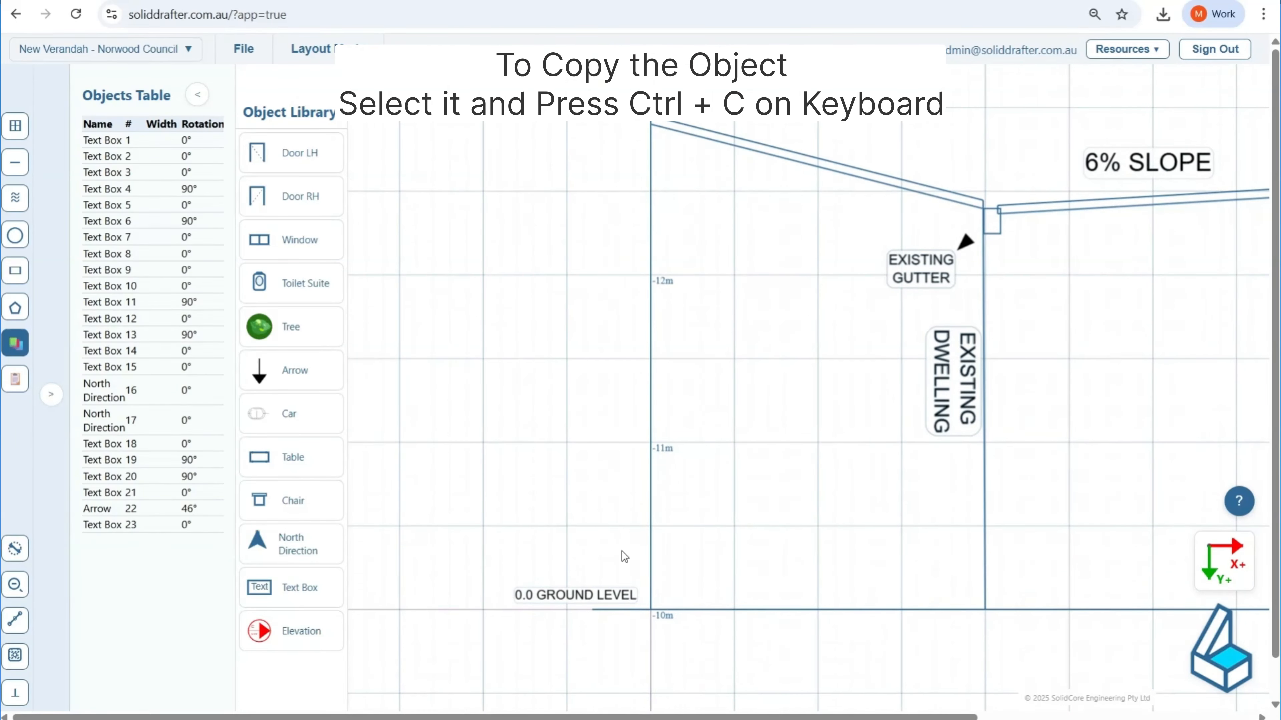
Step: Copy the short ground line relative to the original with an X offset of 0 and a Y offset of -2400 mm
{"action": "left_click", "coordinate": [625, 610]}
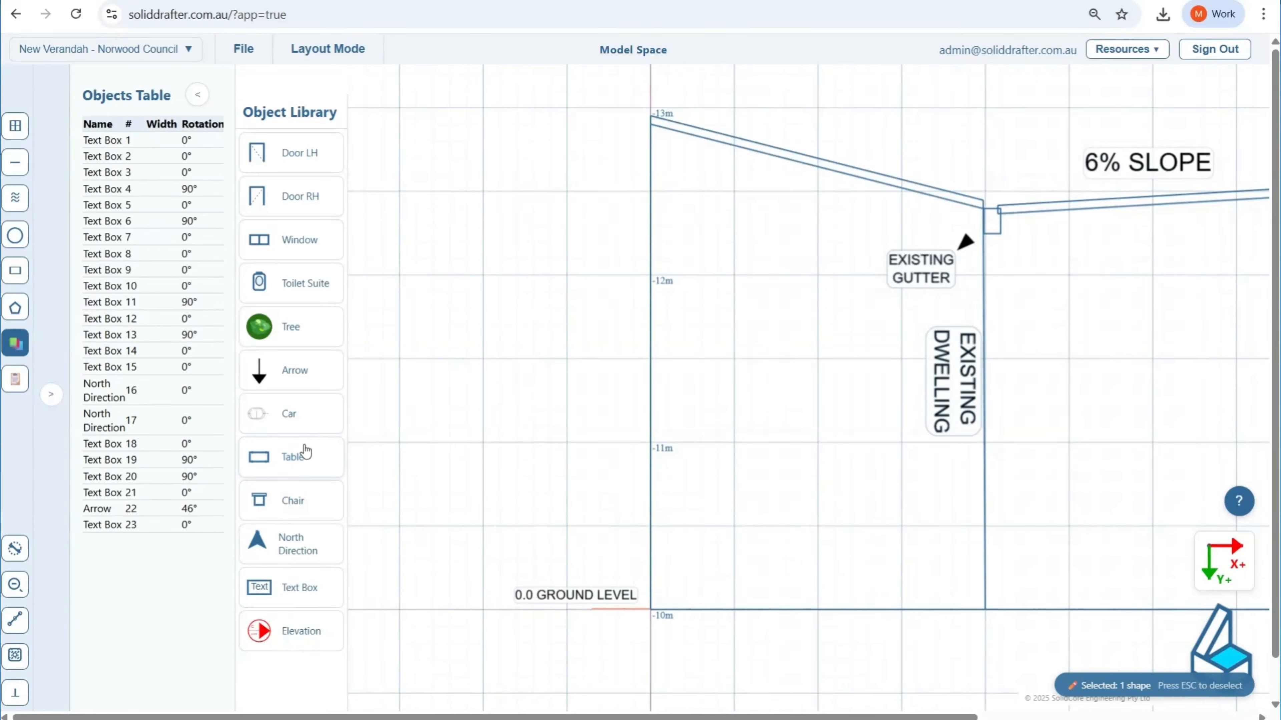
{"action": "key", "text": "ctrl+c"}
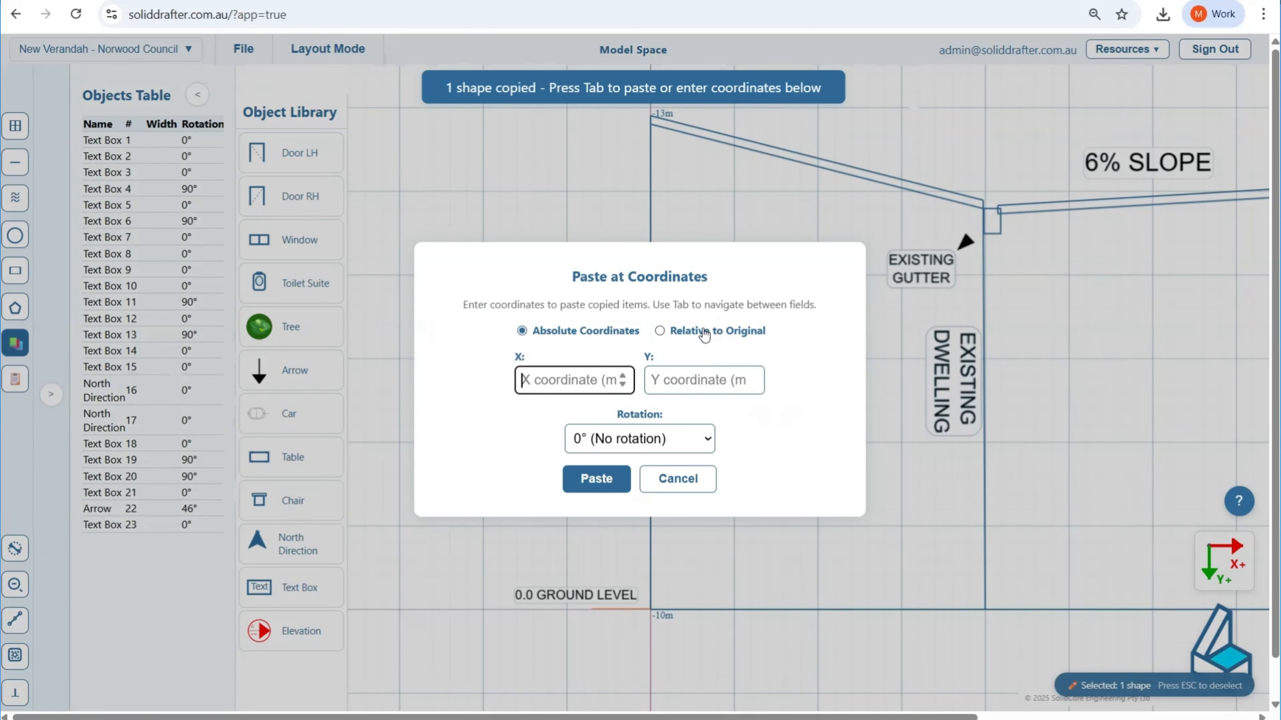
{"action": "left_click", "coordinate": [703, 332]}
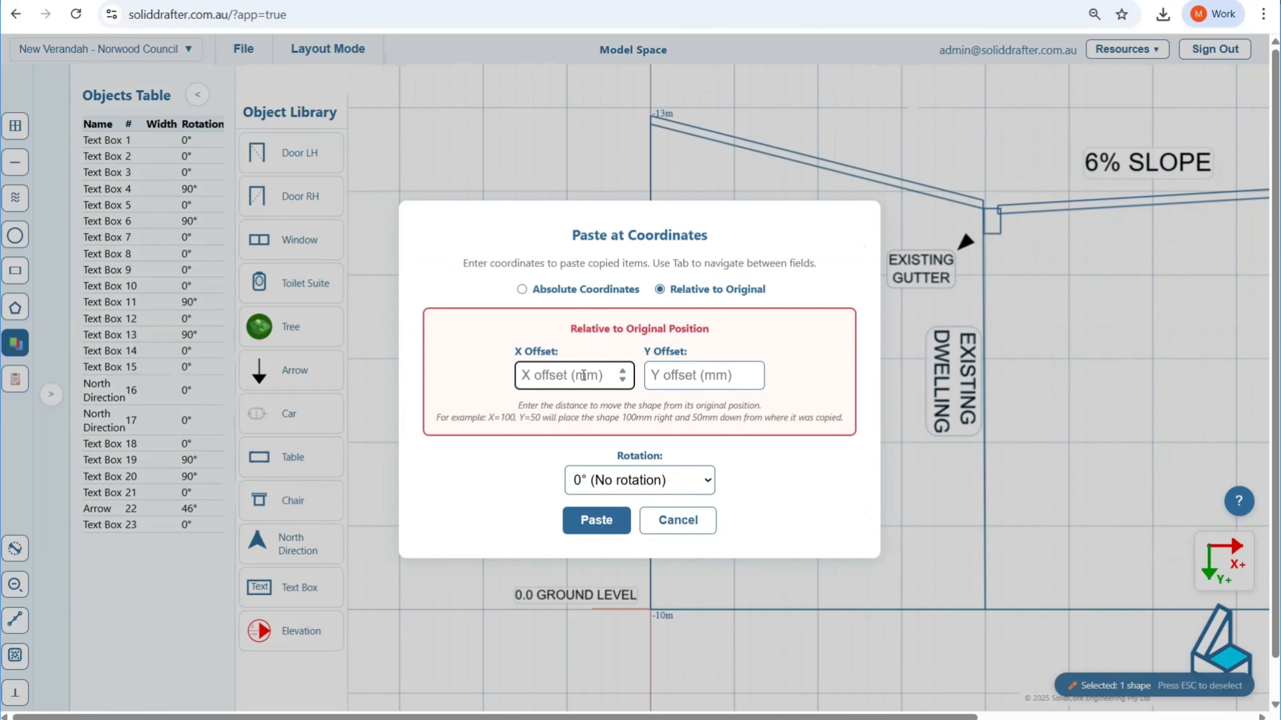
{"action": "type", "text": "0"}
{"action": "left_click", "coordinate": [706, 365]}
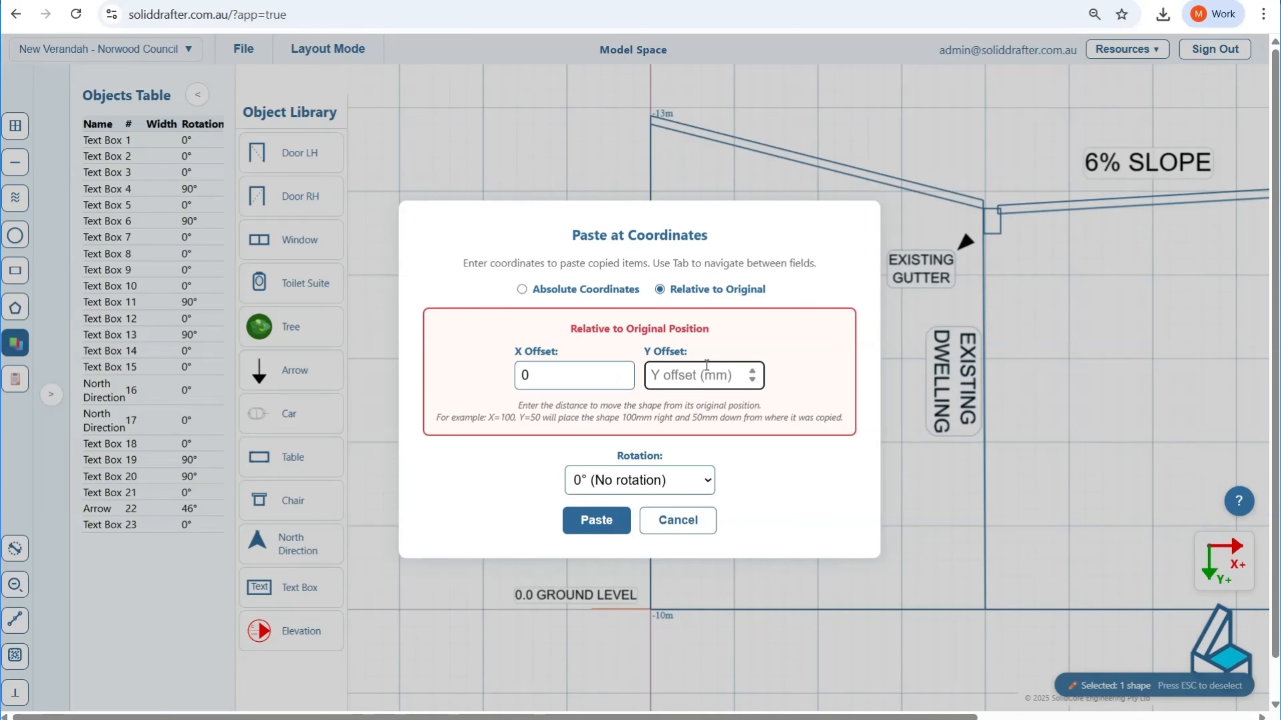
{"action": "type", "text": "-12400"}
{"action": "left_click", "coordinate": [580, 523]}
{"action": "key", "text": "Escape"}
Step: Copy the 0.0 GROUND LEVEL label relative to the original with an X offset of 0 and a Y offset of -2400 mm
{"action": "left_click", "coordinate": [588, 589]}
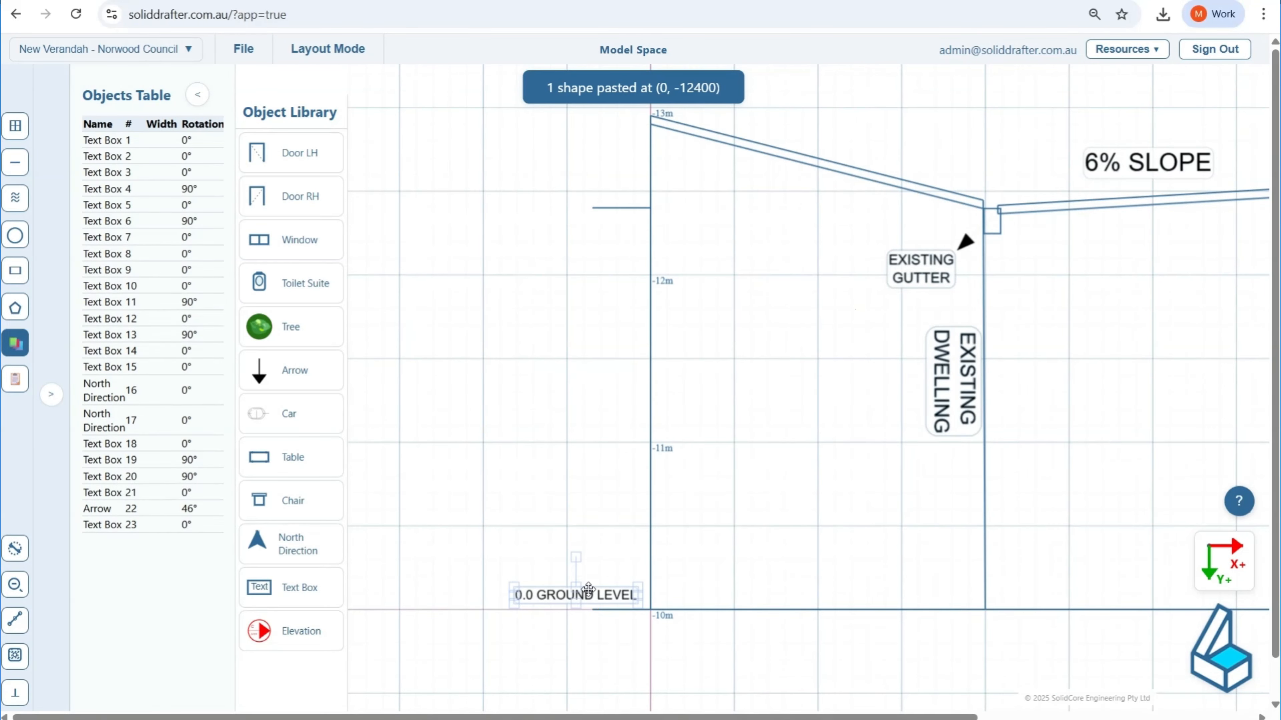
{"action": "key", "text": "ctrl+c"}
{"action": "left_click", "coordinate": [711, 328]}
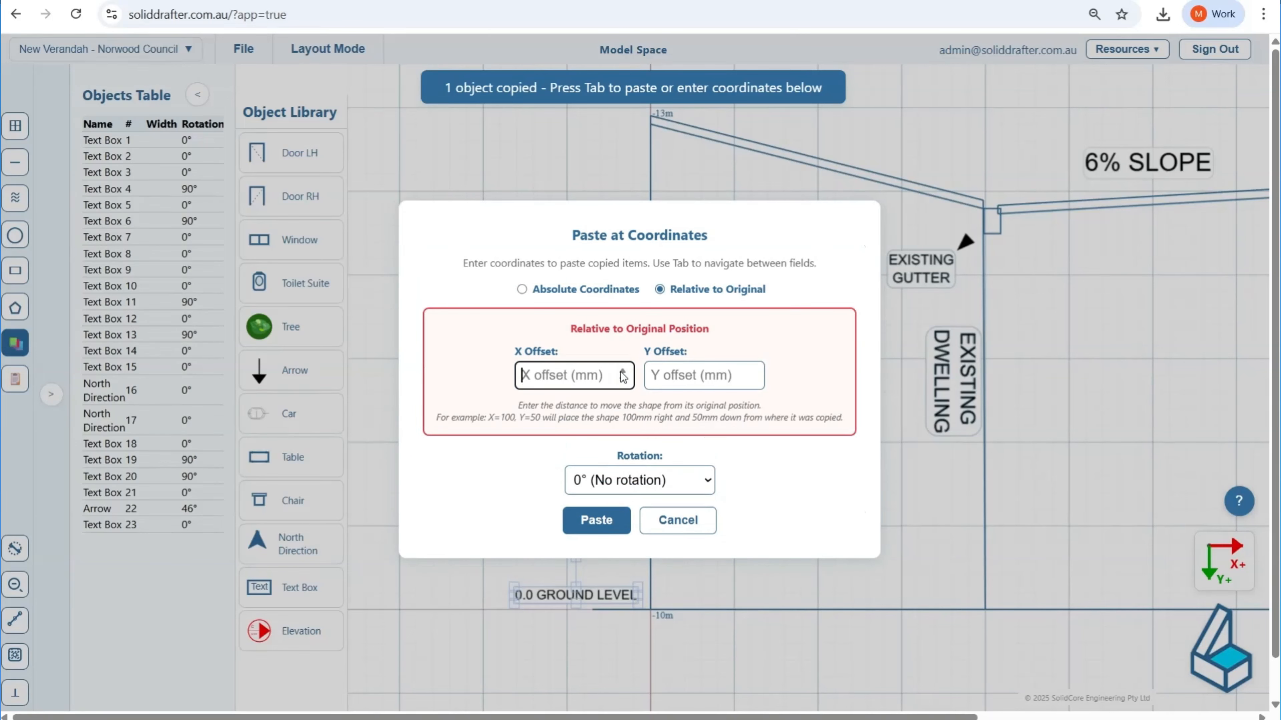
{"action": "type", "text": "0"}
{"action": "left_click", "coordinate": [681, 377]}
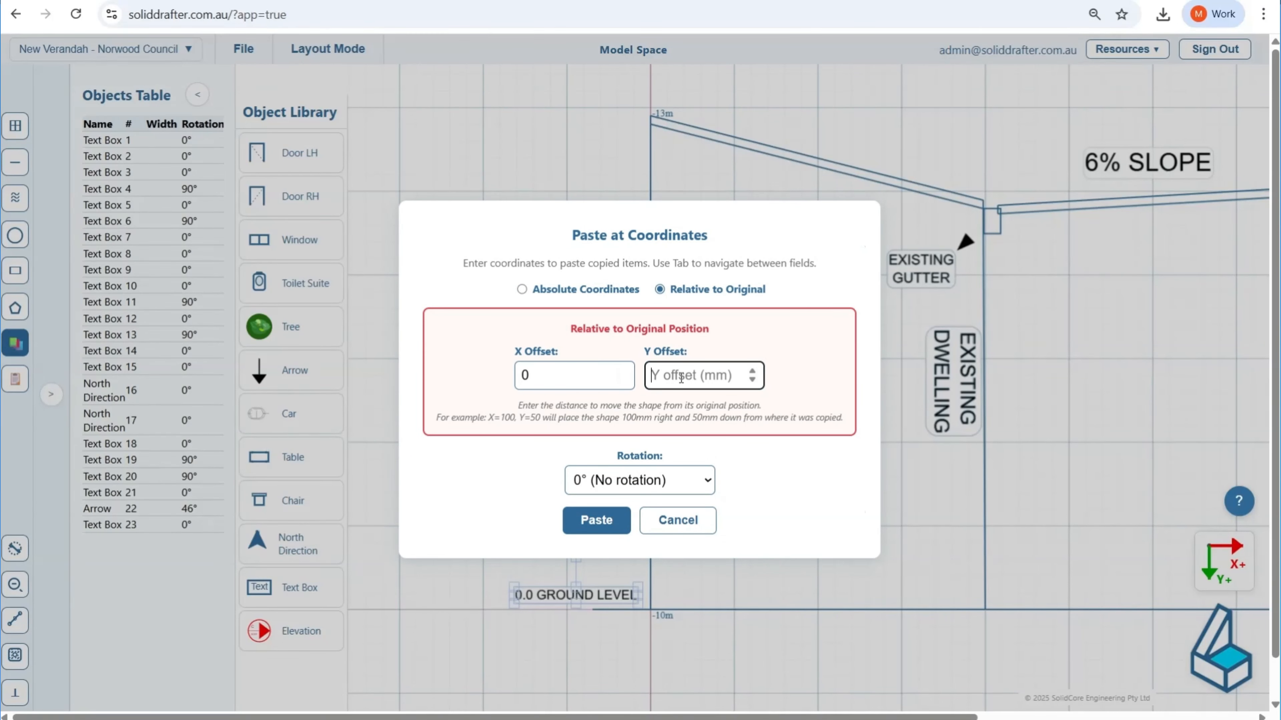
{"action": "type", "text": "24"}
{"action": "key", "text": "BackSpace"}
{"action": "type", "text": "-2400"}
{"action": "left_click", "coordinate": [595, 520]}
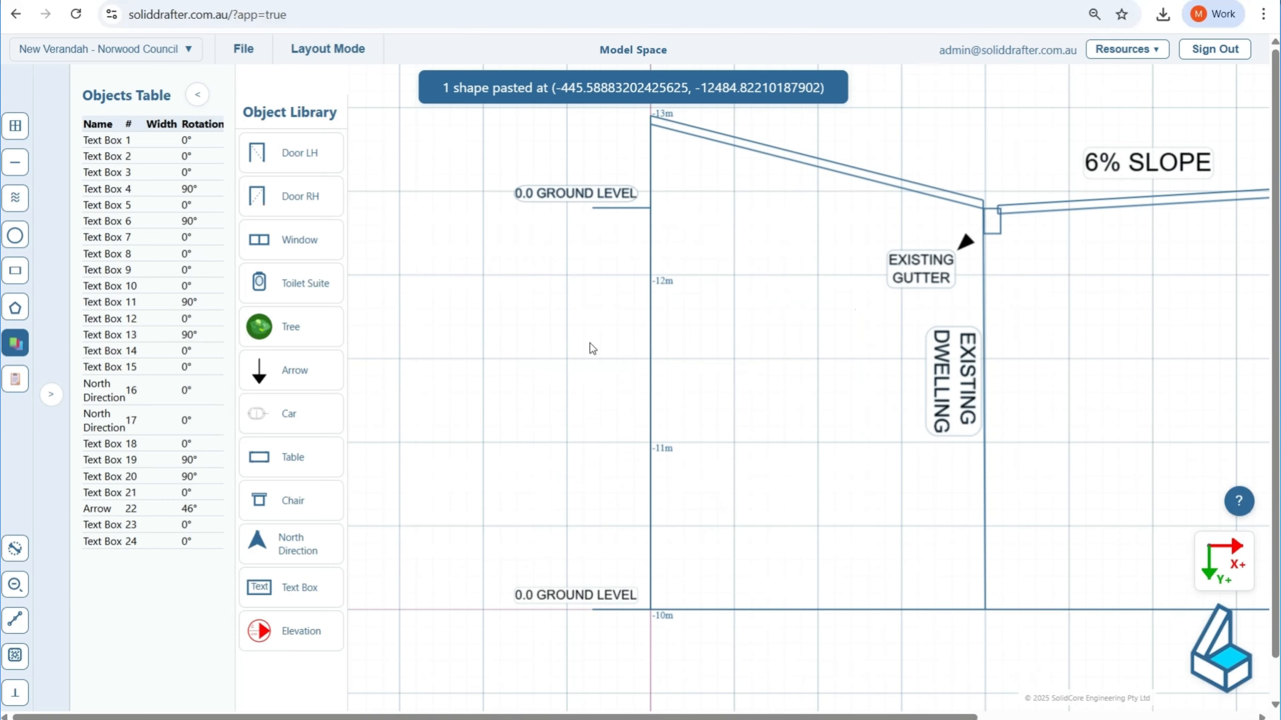
Step: Change the text of the copied label above the upper level line to "2400"
{"action": "double_click", "coordinate": [592, 194]}
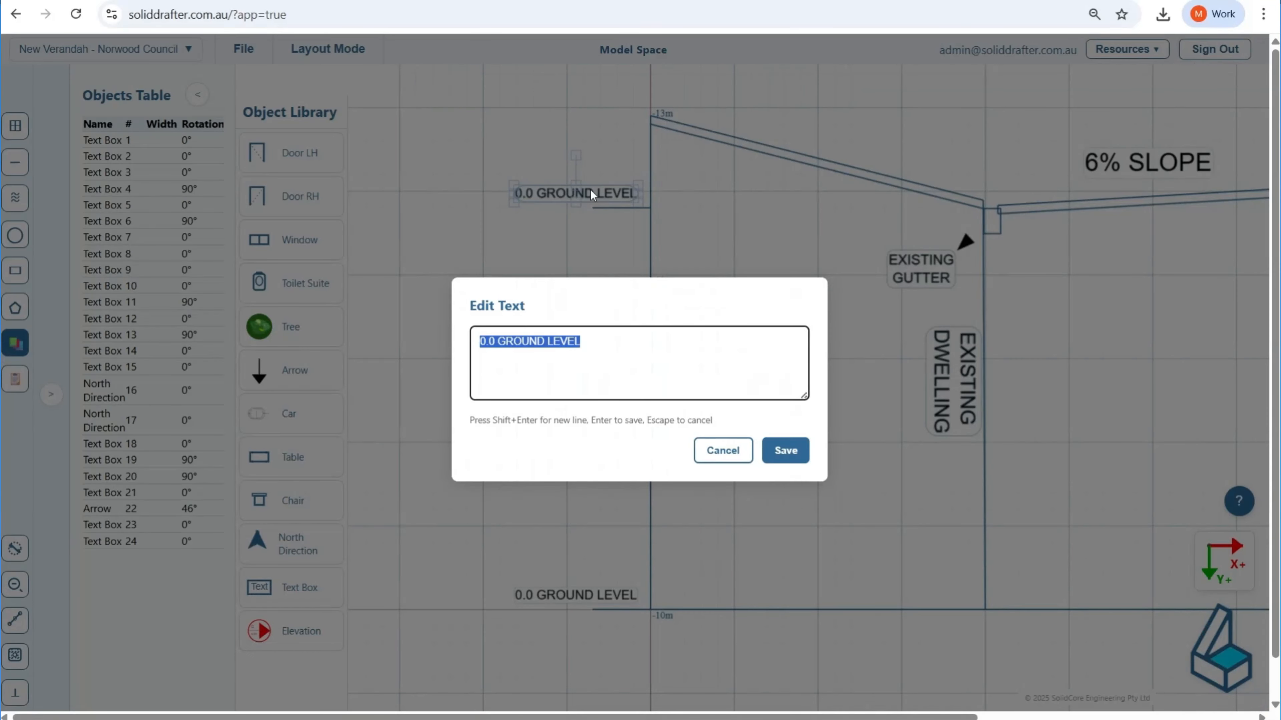
{"action": "type", "text": "2400"}
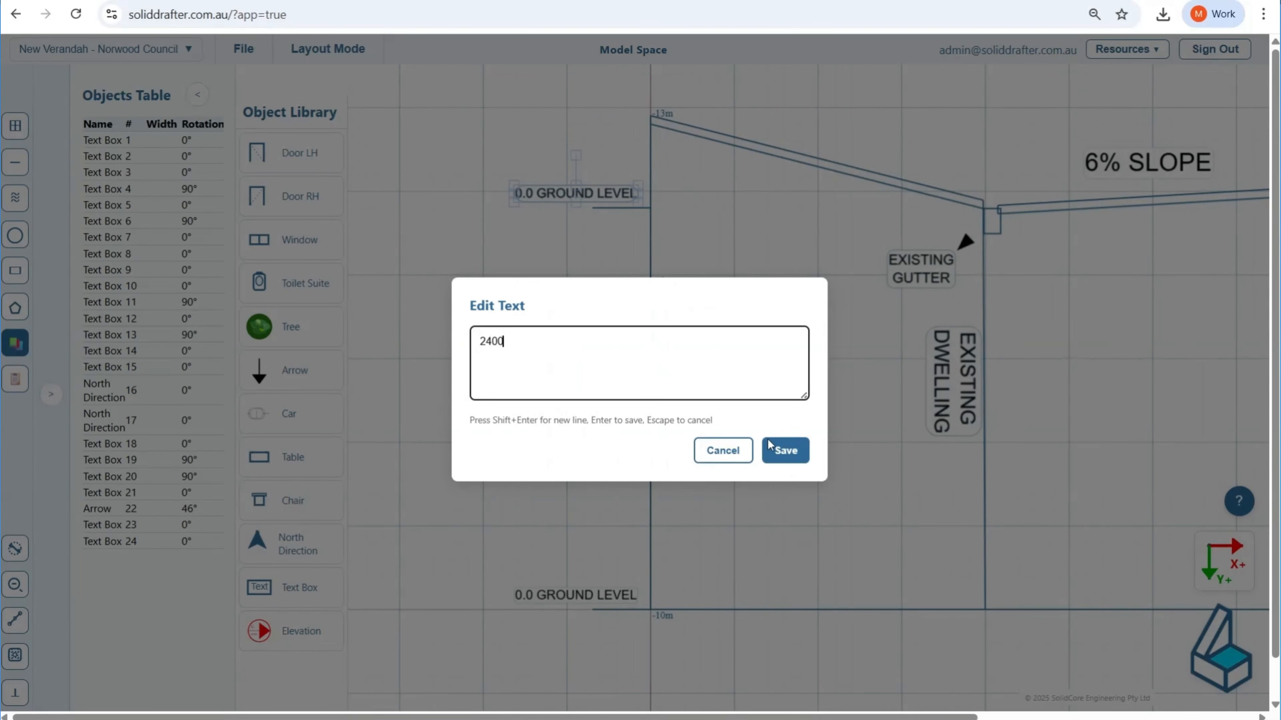
{"action": "left_click", "coordinate": [784, 449]}
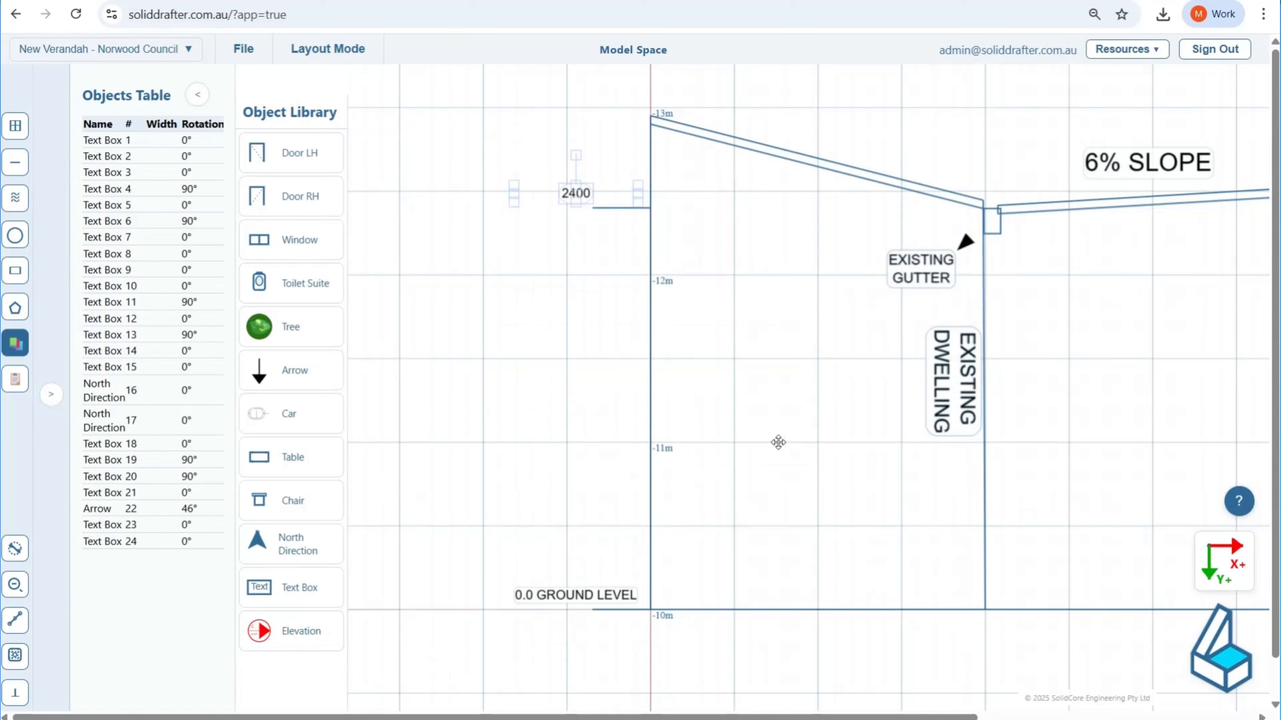
Step: Copy the short ground line relative to the original with an X offset of 0 and a Y offset of -2900 mm
{"action": "middle_click_drag", "start_coordinate": [604, 279], "coordinate": [586, 372]}
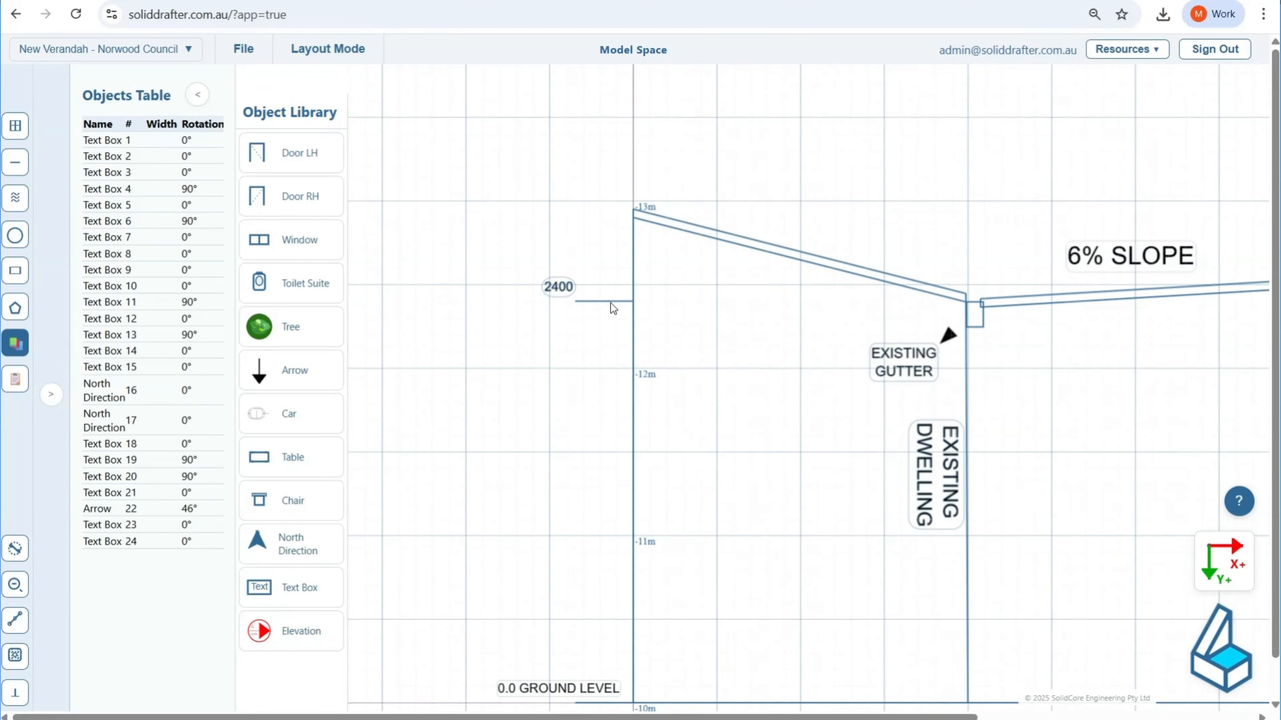
{"action": "left_click", "coordinate": [609, 704]}
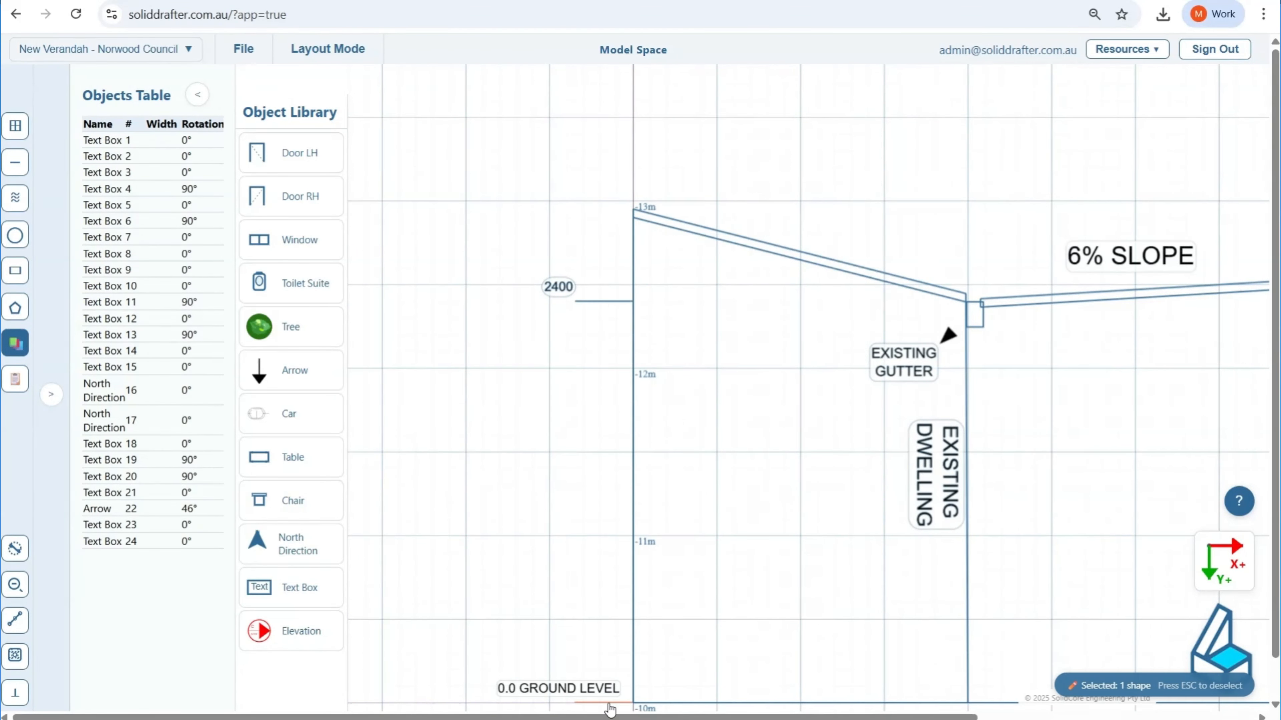
{"action": "key", "text": "ctrl+c"}
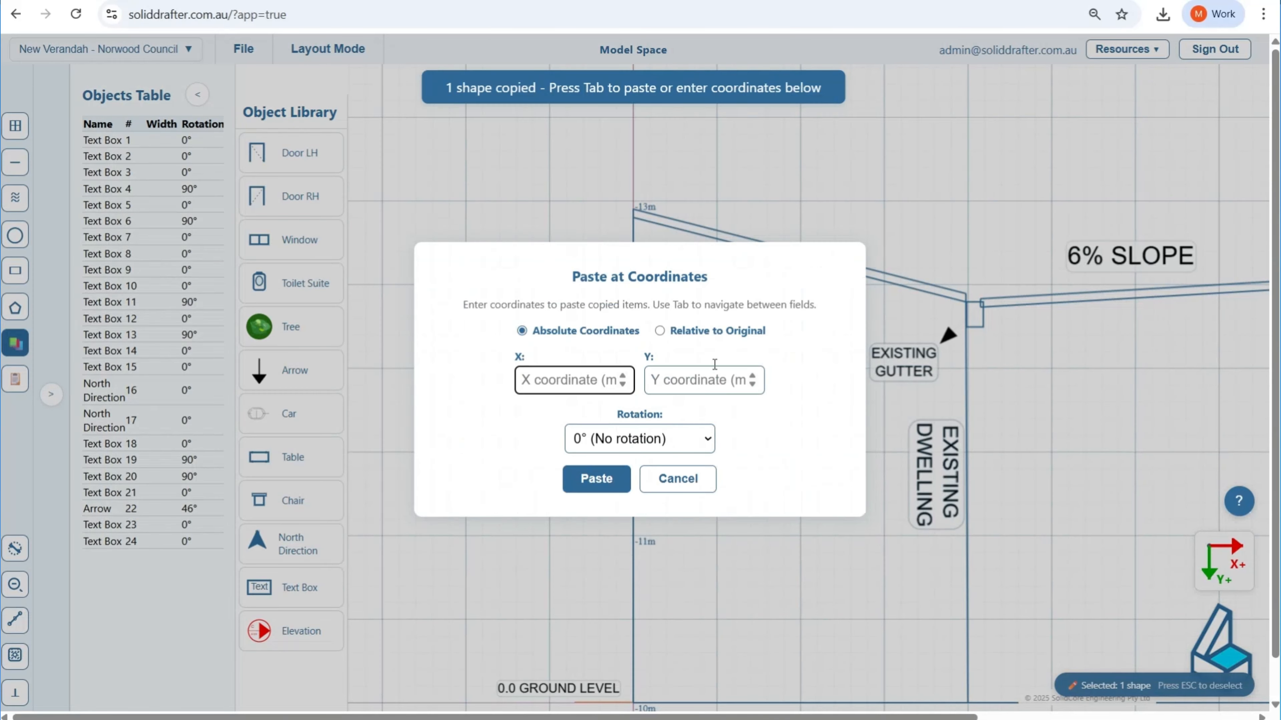
{"action": "left_click", "coordinate": [721, 333]}
{"action": "type", "text": "0"}
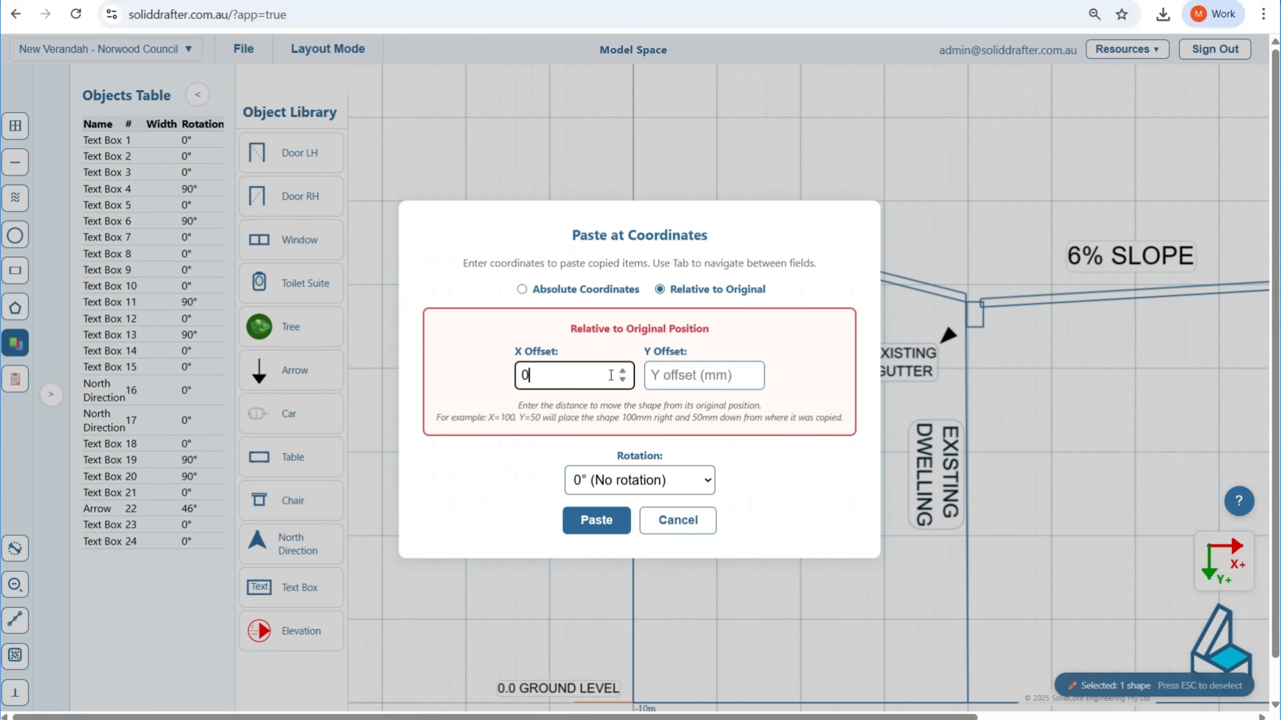
{"action": "left_click", "coordinate": [690, 381]}
{"action": "type", "text": "-2900"}
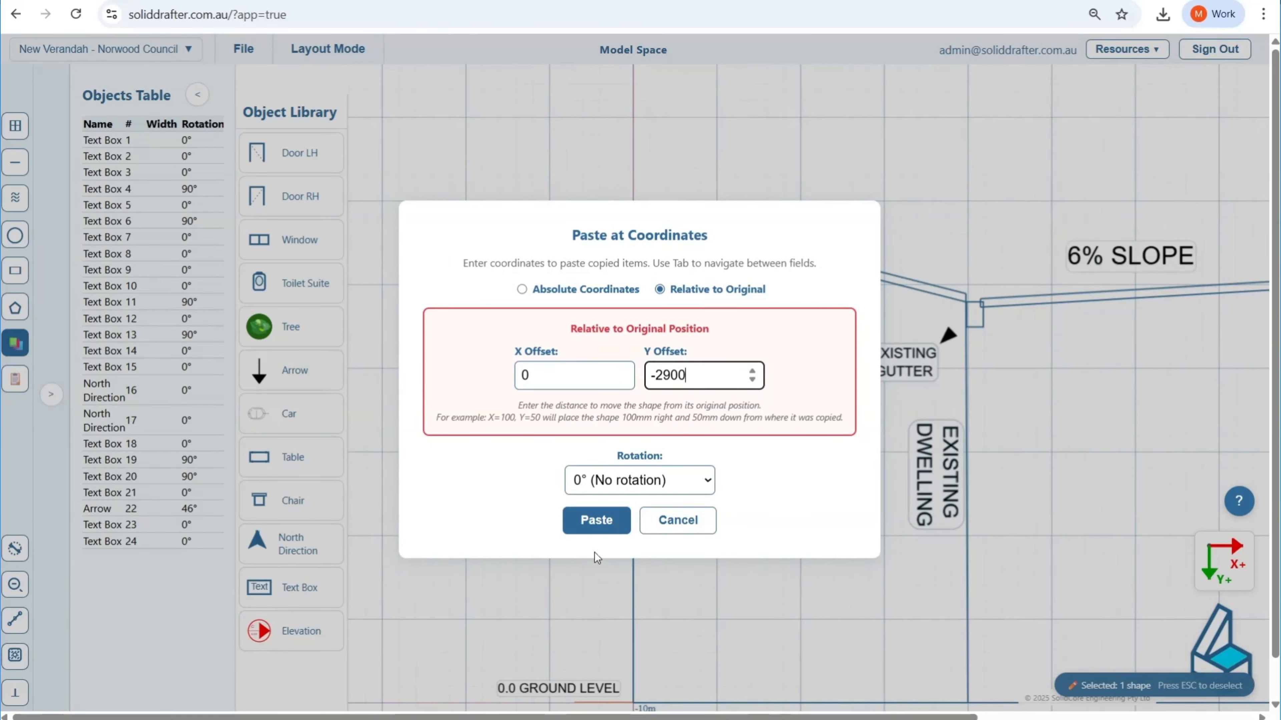
{"action": "left_click", "coordinate": [598, 525]}
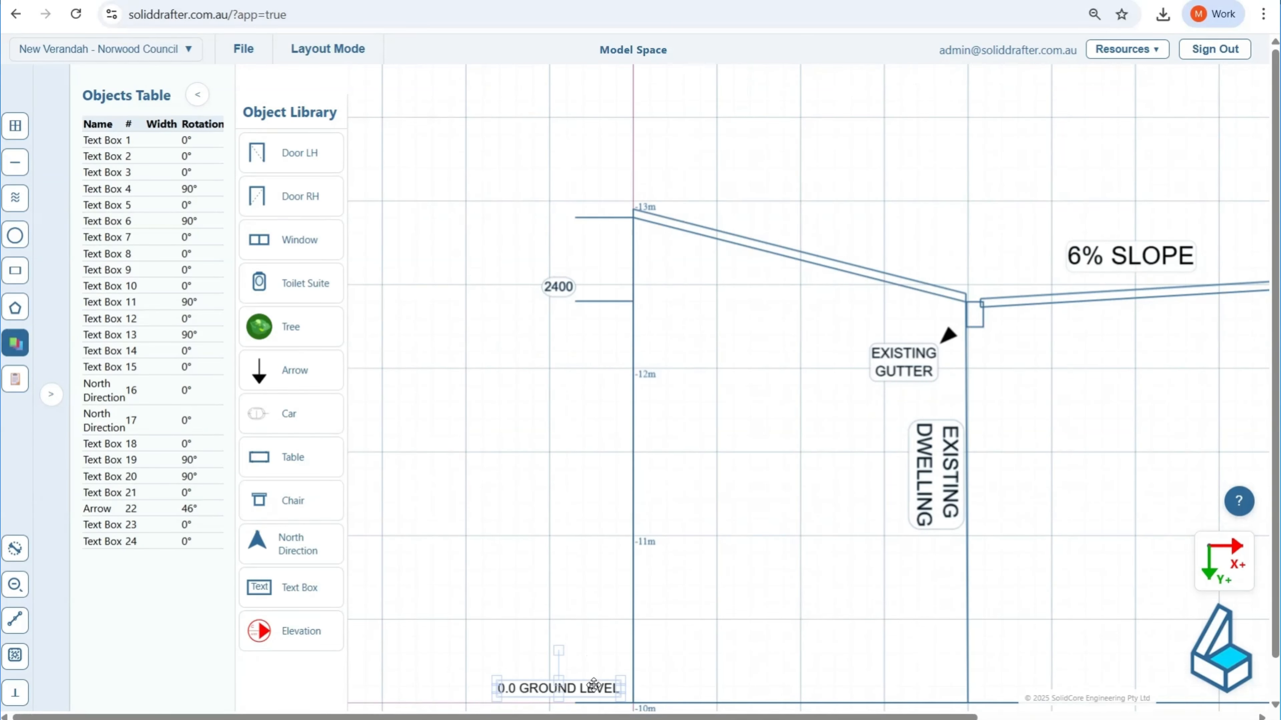
Step: Copy the 0.0 GROUND LEVEL label relative to the original with an X offset of 0 and a Y offset of -2900 mm
{"action": "key", "text": "ctrl+c"}
{"action": "left_click", "coordinate": [699, 337]}
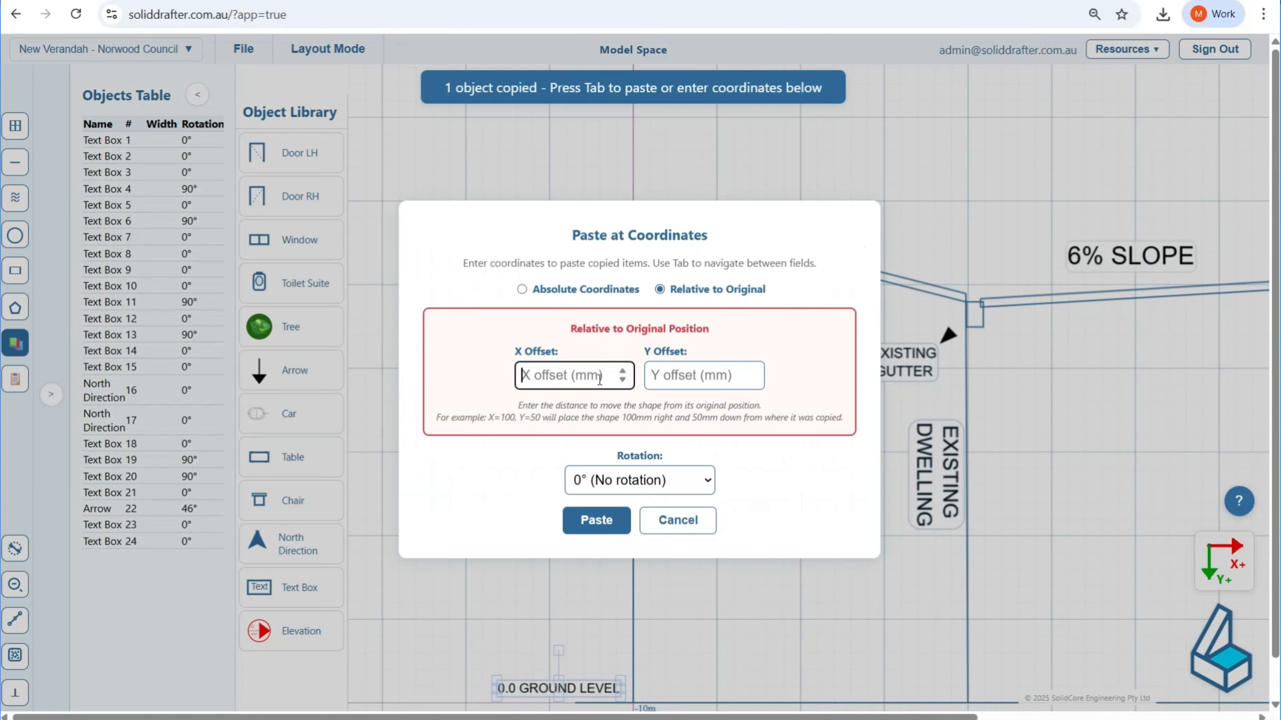
{"action": "type", "text": "0"}
{"action": "left_click", "coordinate": [687, 381]}
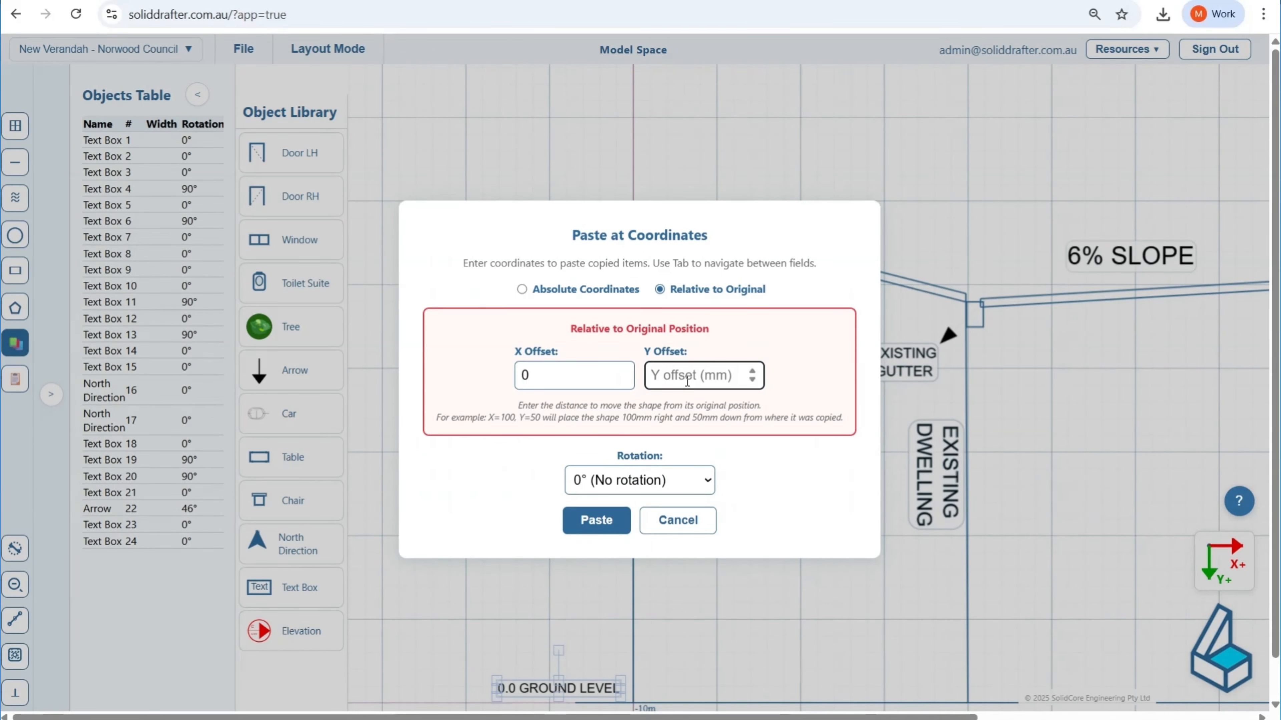
{"action": "type", "text": "-2900"}
{"action": "left_click", "coordinate": [604, 521]}
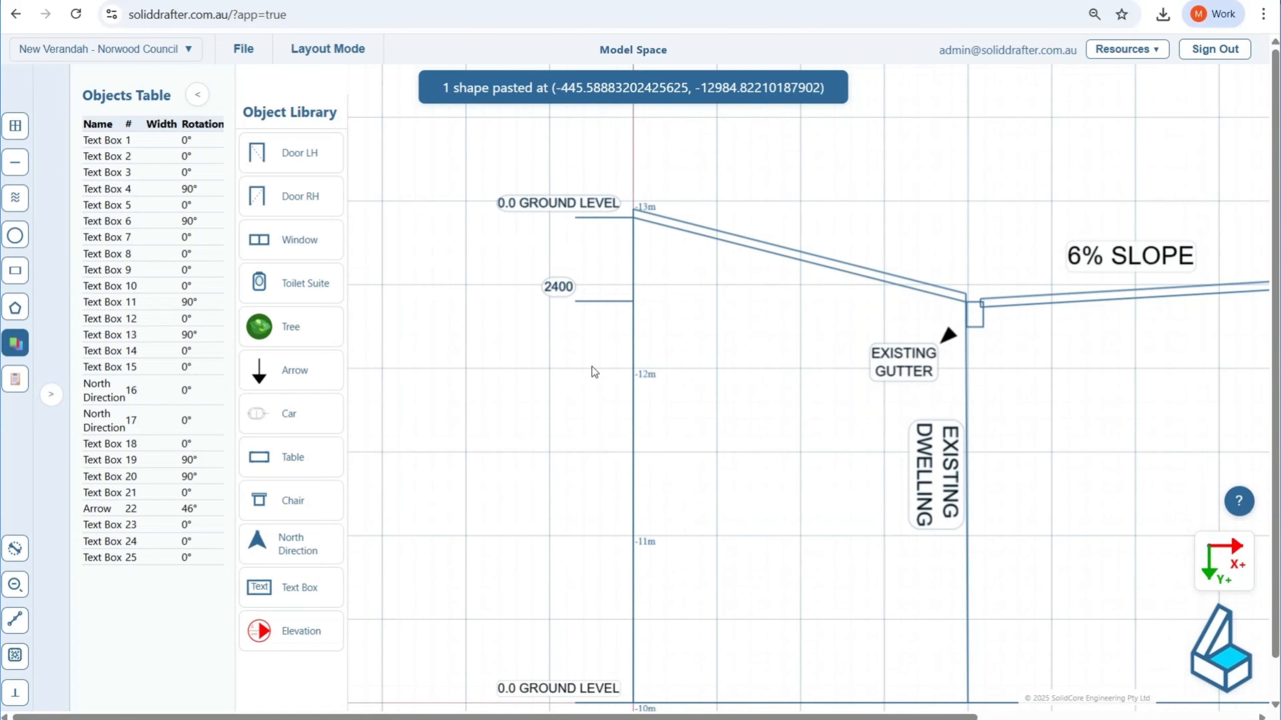
Step: Change the text of the copied label at the top level line to "2900"
{"action": "double_click", "coordinate": [591, 203]}
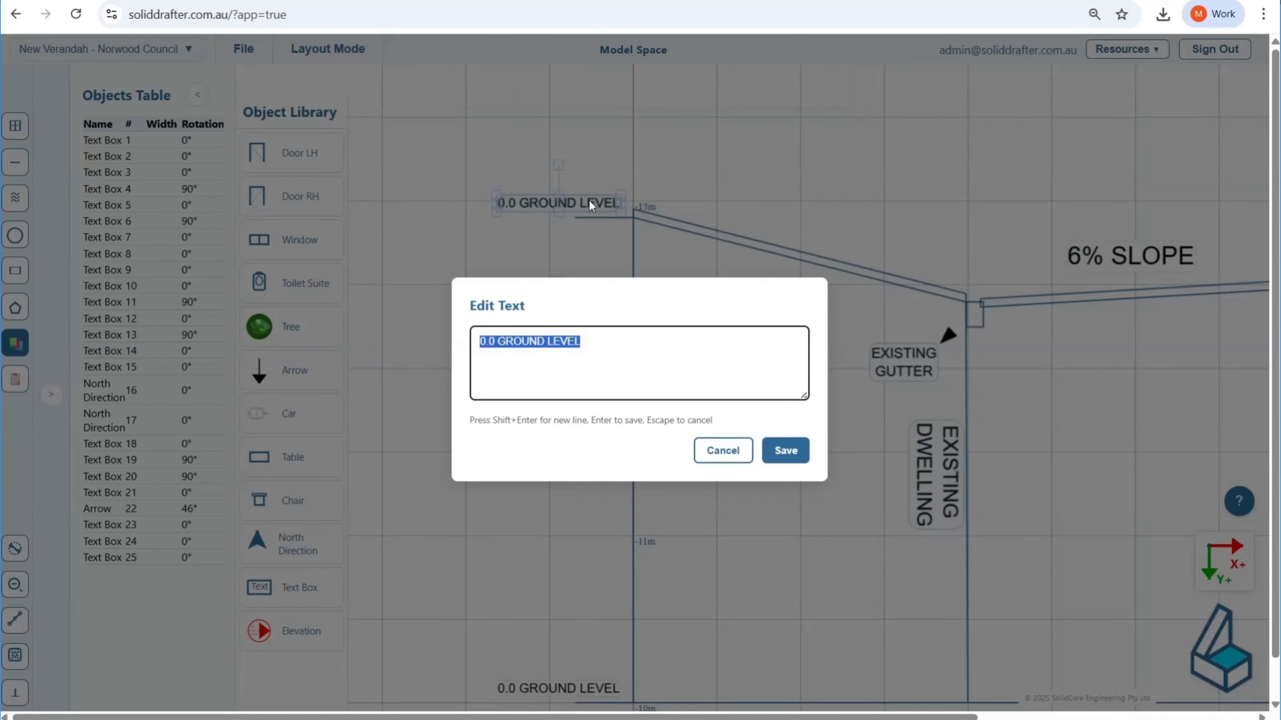
{"action": "type", "text": "2900"}
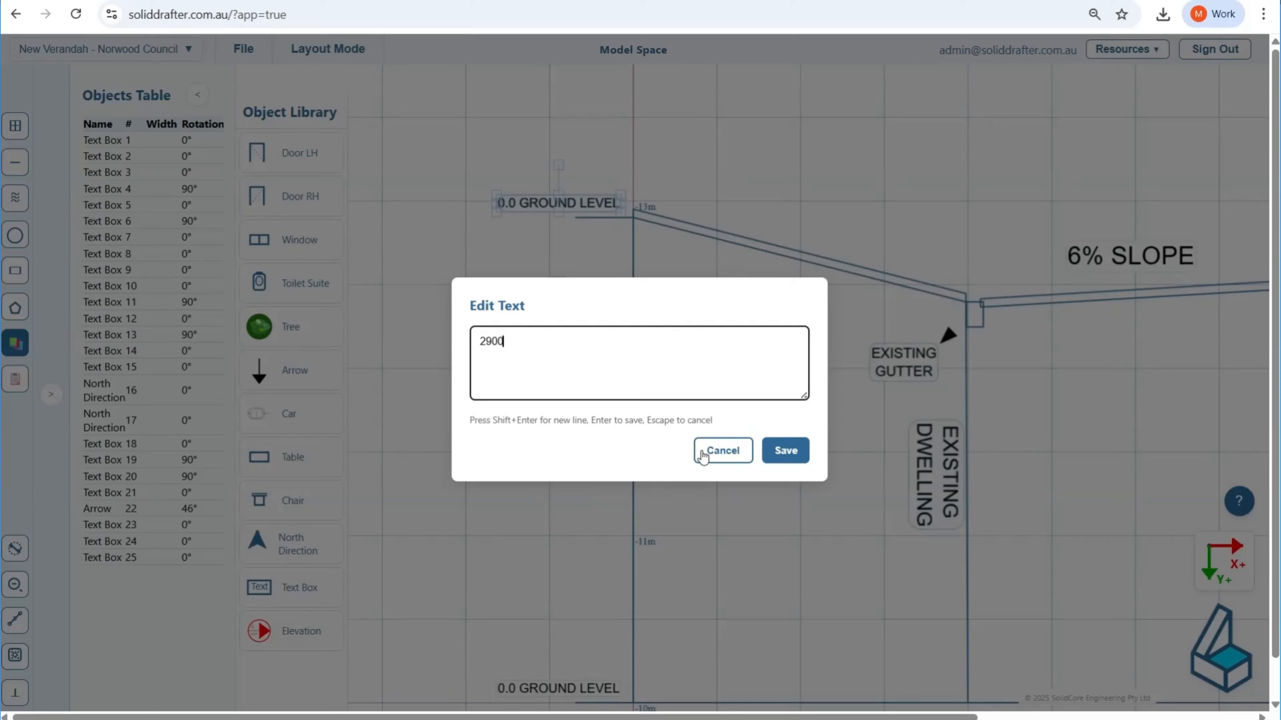
{"action": "left_click", "coordinate": [782, 450]}
Step: Copy the 0.0 GROUND LEVEL label relative to the original with an X offset of 0 and a Y offset of -2485 mm
{"action": "left_click_drag", "start_coordinate": [635, 256], "coordinate": [418, 256]}
{"action": "scroll", "coordinate": [675, 356], "scroll_direction": "down", "scroll_amount": 1}
{"action": "scroll", "coordinate": [674, 356], "scroll_direction": "down", "scroll_amount": 1}
{"action": "left_click_drag", "start_coordinate": [765, 484], "coordinate": [573, 457]}
{"action": "scroll", "coordinate": [794, 554], "scroll_direction": "up", "scroll_amount": 2}
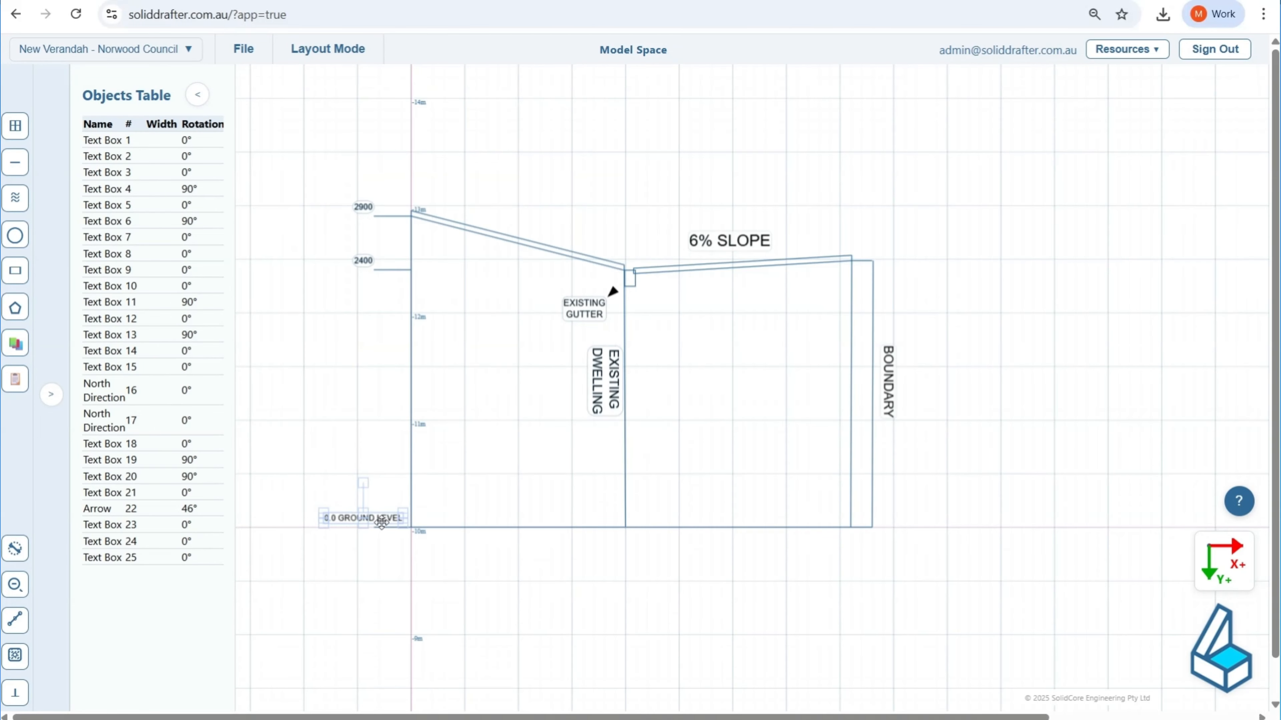
{"action": "key", "text": "ctrl+c"}
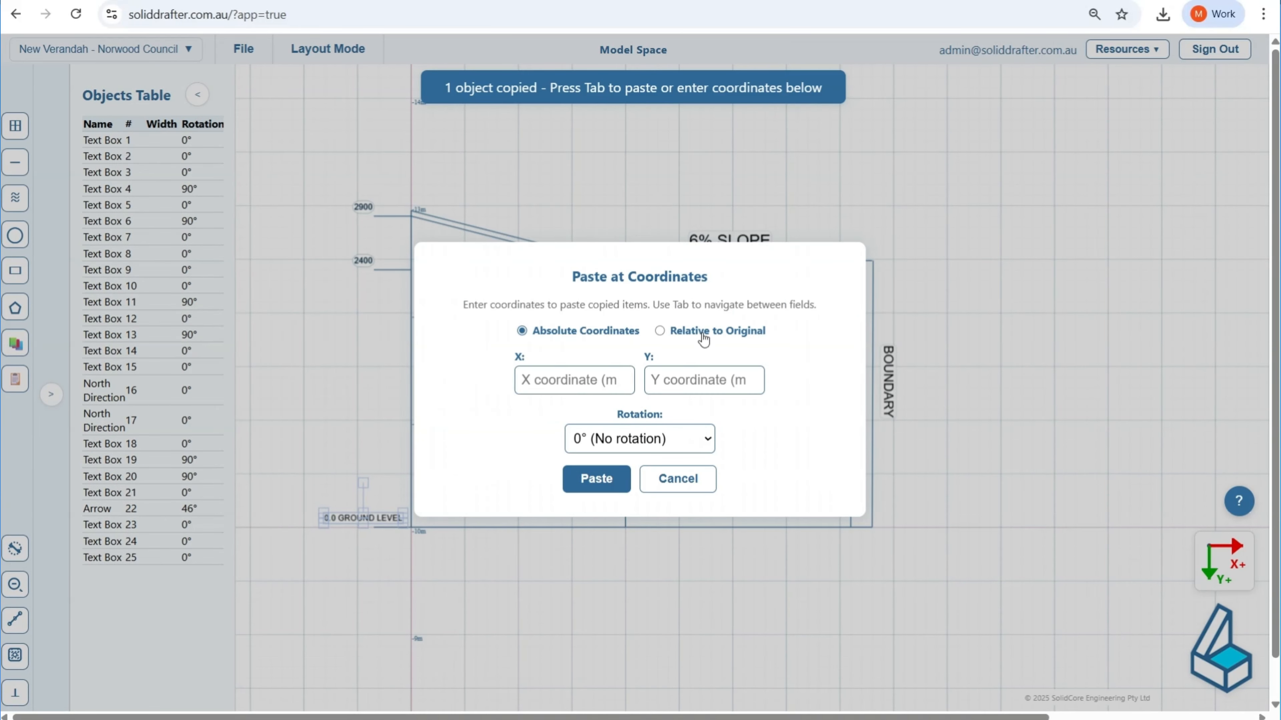
{"action": "left_click", "coordinate": [659, 333]}
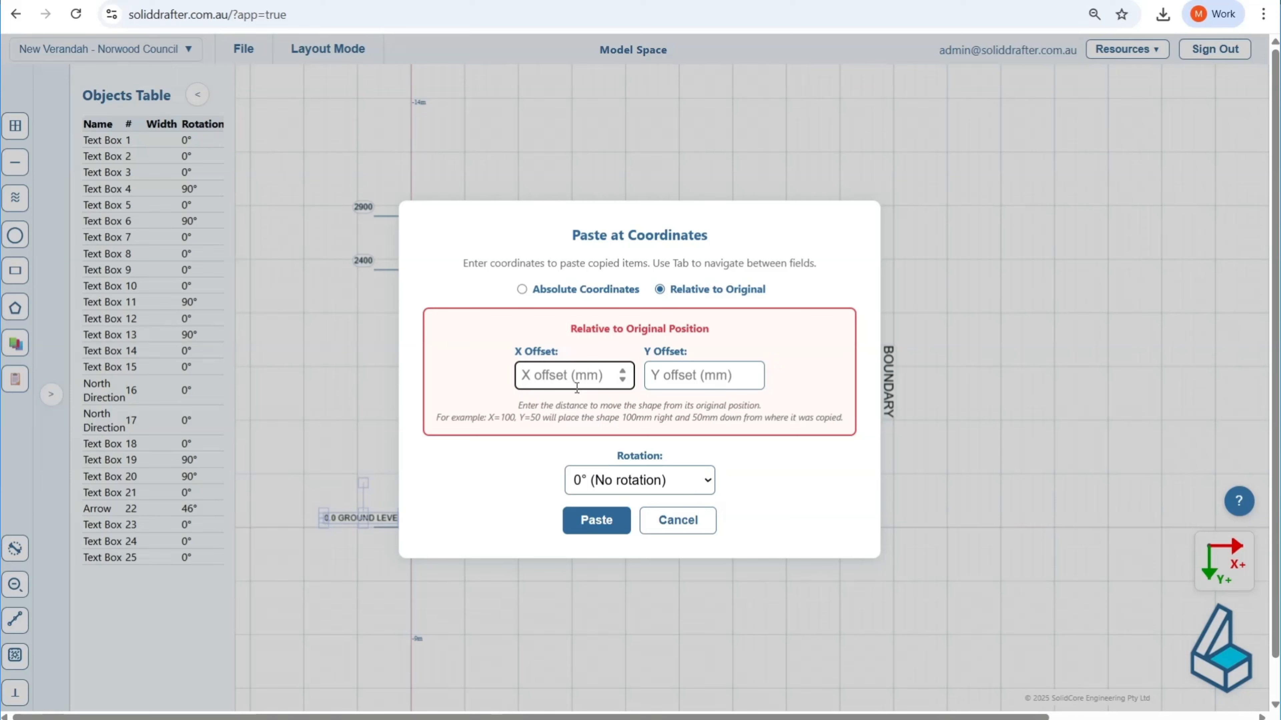
{"action": "type", "text": "0"}
{"action": "left_click", "coordinate": [681, 372]}
{"action": "type", "text": "-"}
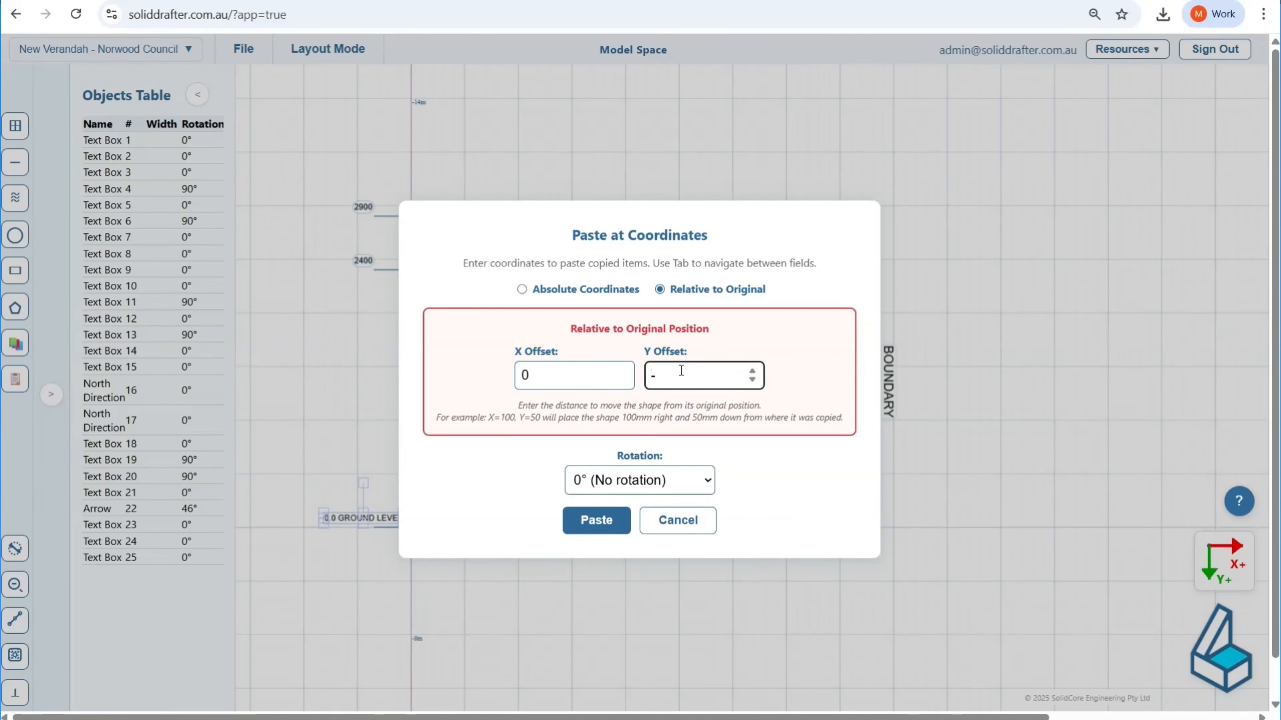
{"action": "type", "text": "2485"}
{"action": "left_click", "coordinate": [596, 520]}
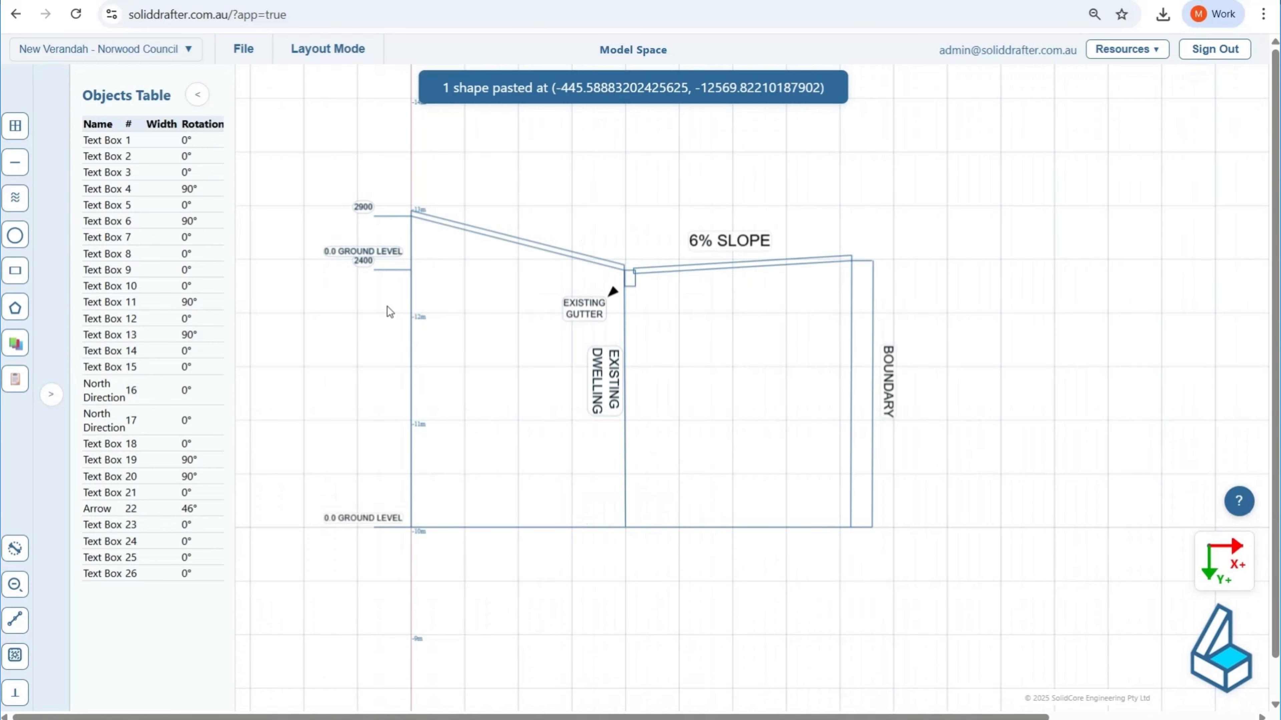
Step: Move the copied label next to the upper end of the boundary line and set its text to "2485"
{"action": "left_click", "coordinate": [331, 249]}
{"action": "left_click_drag", "start_coordinate": [385, 249], "coordinate": [871, 251]}
{"action": "double_click", "coordinate": [871, 251]}
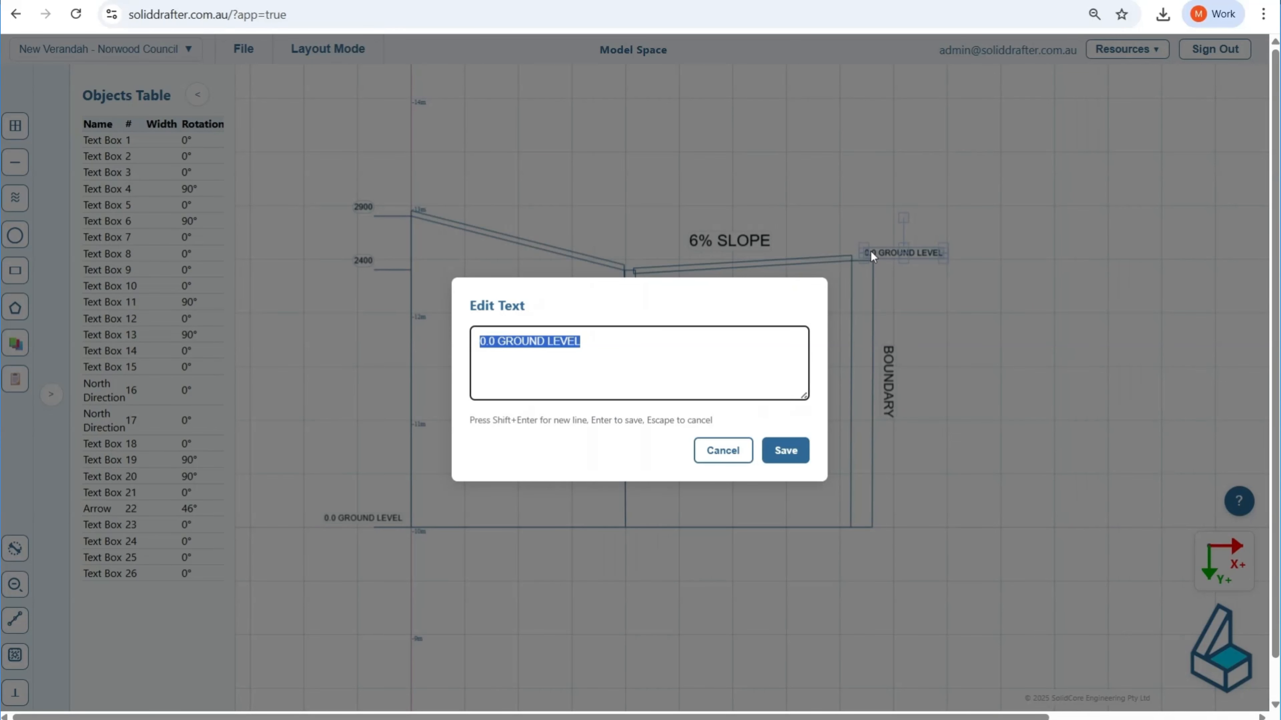
{"action": "type", "text": "2485"}
{"action": "left_click", "coordinate": [785, 451]}
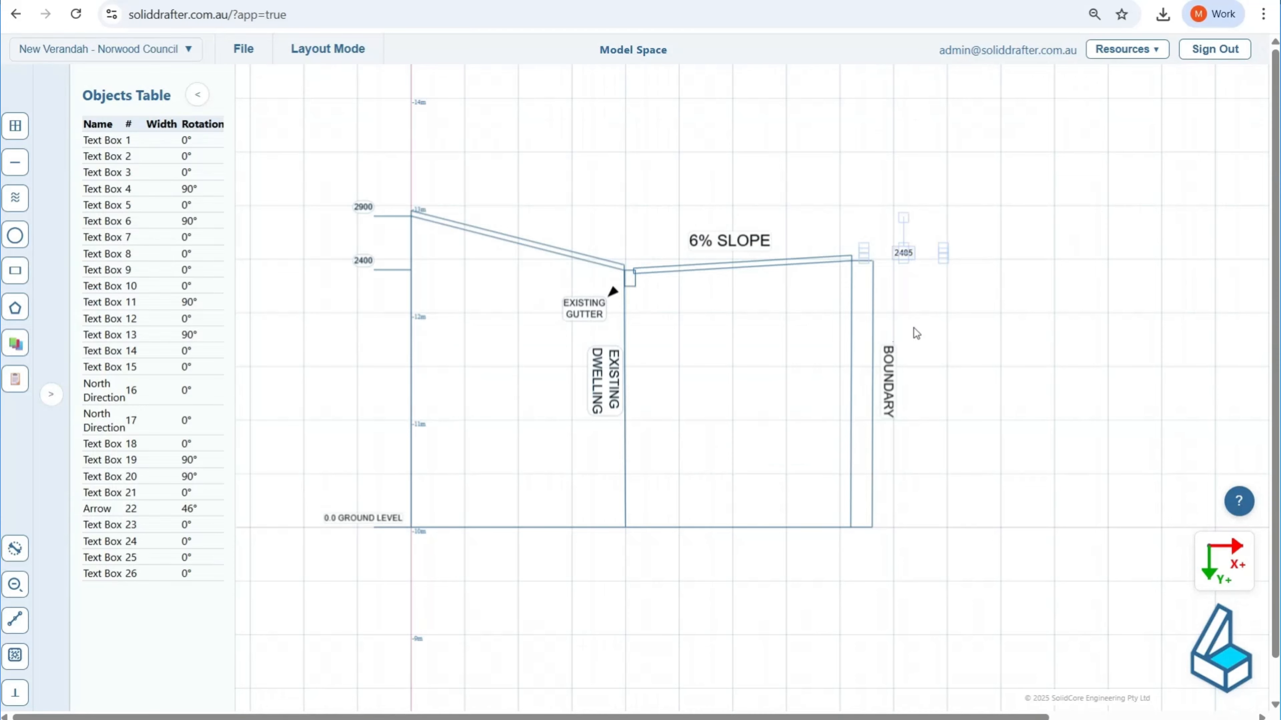
{"action": "scroll", "coordinate": [902, 252], "scroll_direction": "up", "scroll_amount": 5}
{"action": "left_click_drag", "start_coordinate": [903, 254], "coordinate": [848, 264]}
{"action": "scroll", "coordinate": [789, 276], "scroll_direction": "down", "scroll_amount": 8}
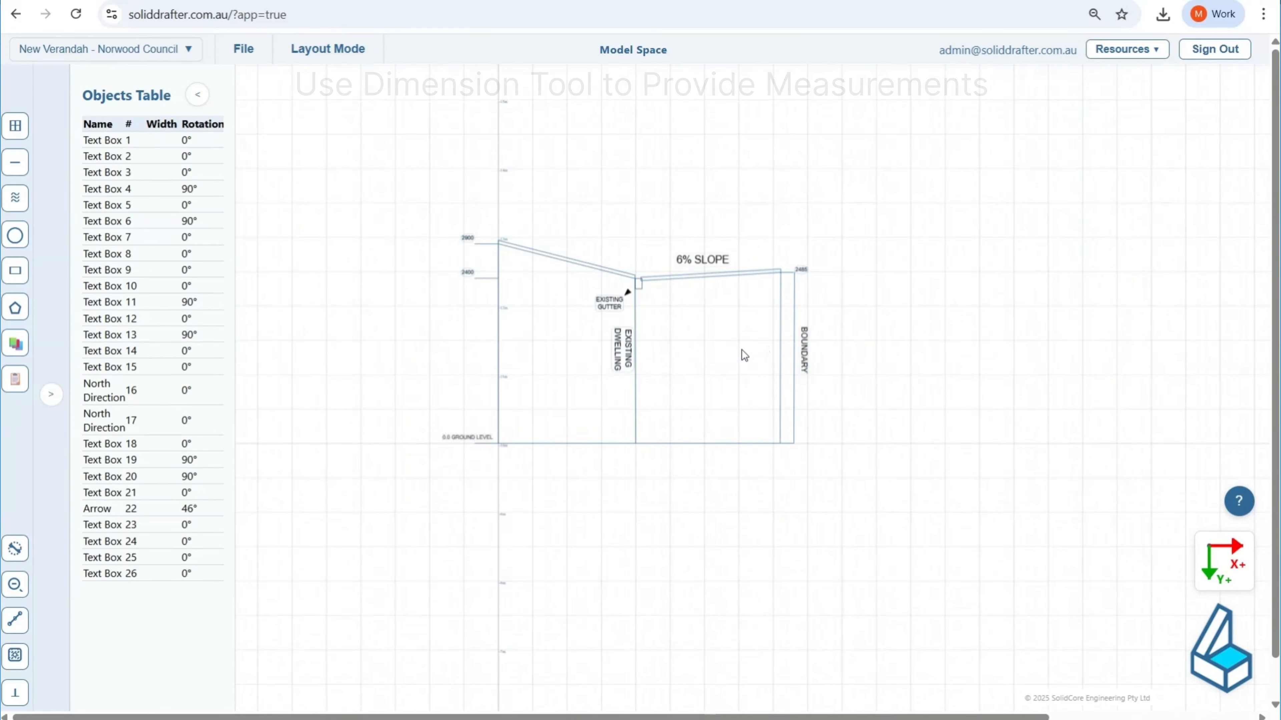
Step: Copy the 0.0 GROUND LEVEL label relative to the original with an X offset of 0 and a Y offset of -500 mm
{"action": "scroll", "coordinate": [740, 354], "scroll_direction": "up", "scroll_amount": 3}
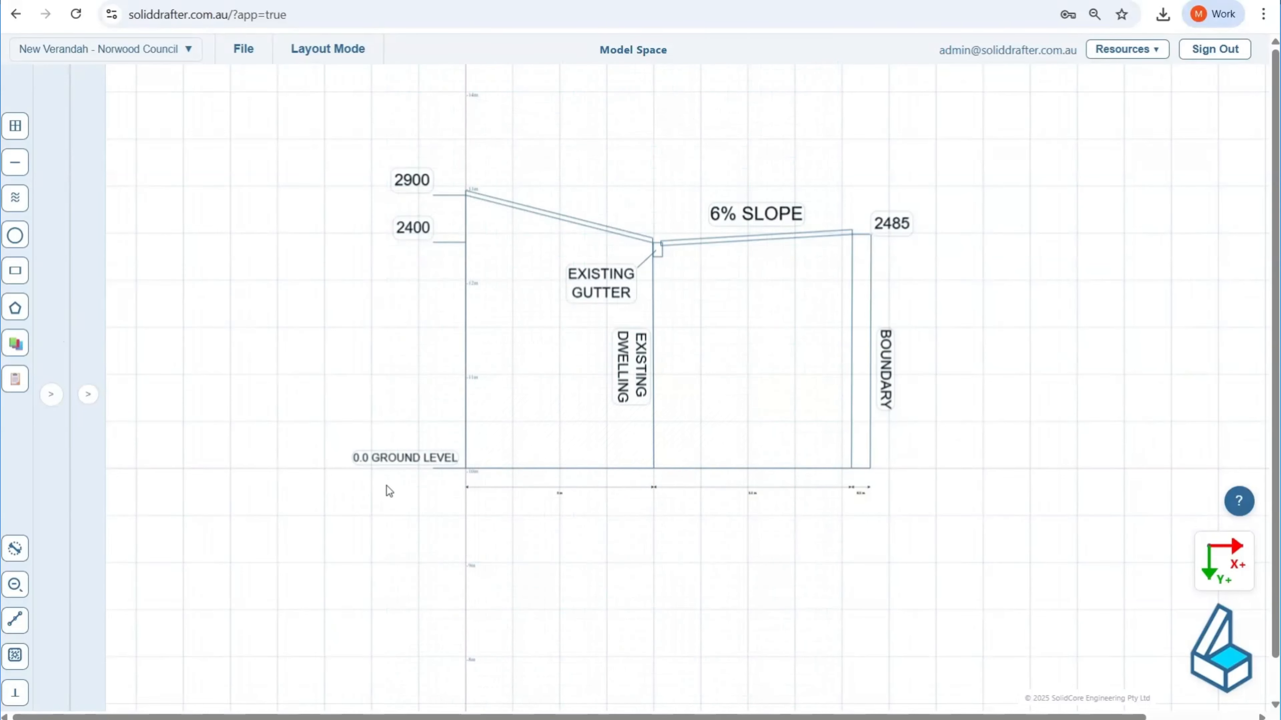
{"action": "left_click", "coordinate": [416, 455]}
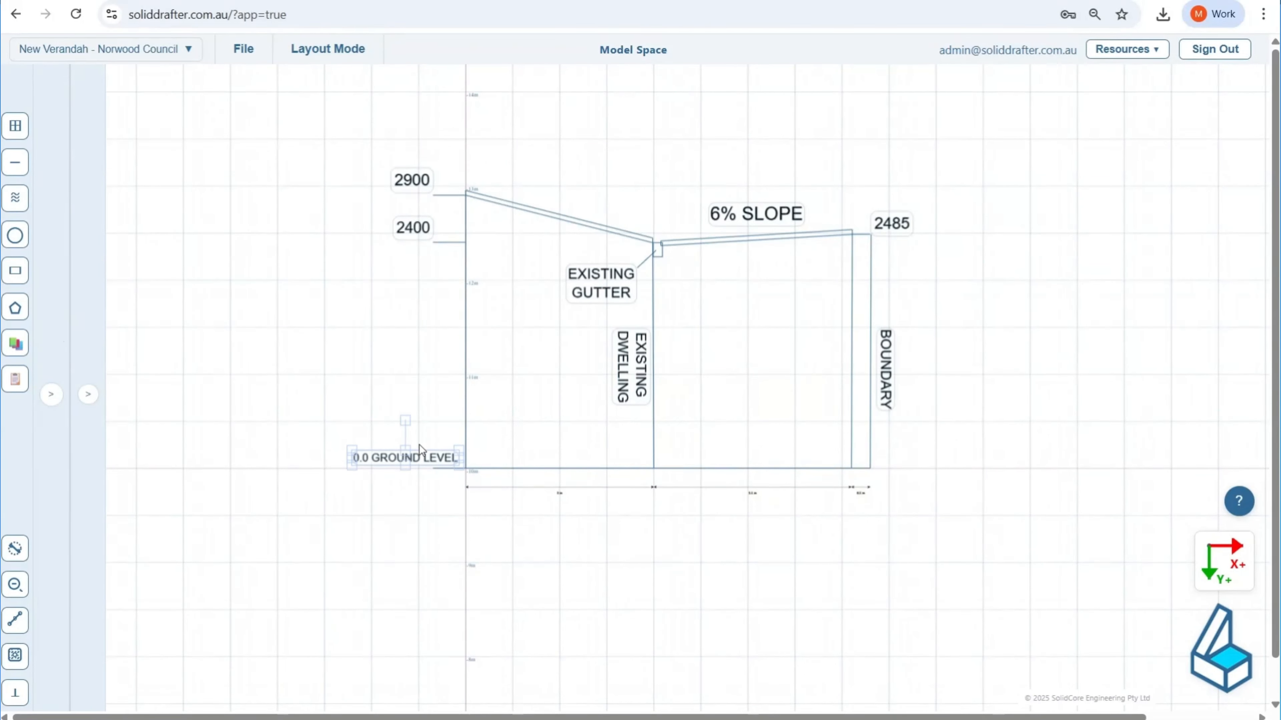
{"action": "key", "text": "ctrl+c"}
{"action": "key", "text": "ctrl+v"}
{"action": "left_click", "coordinate": [729, 335]}
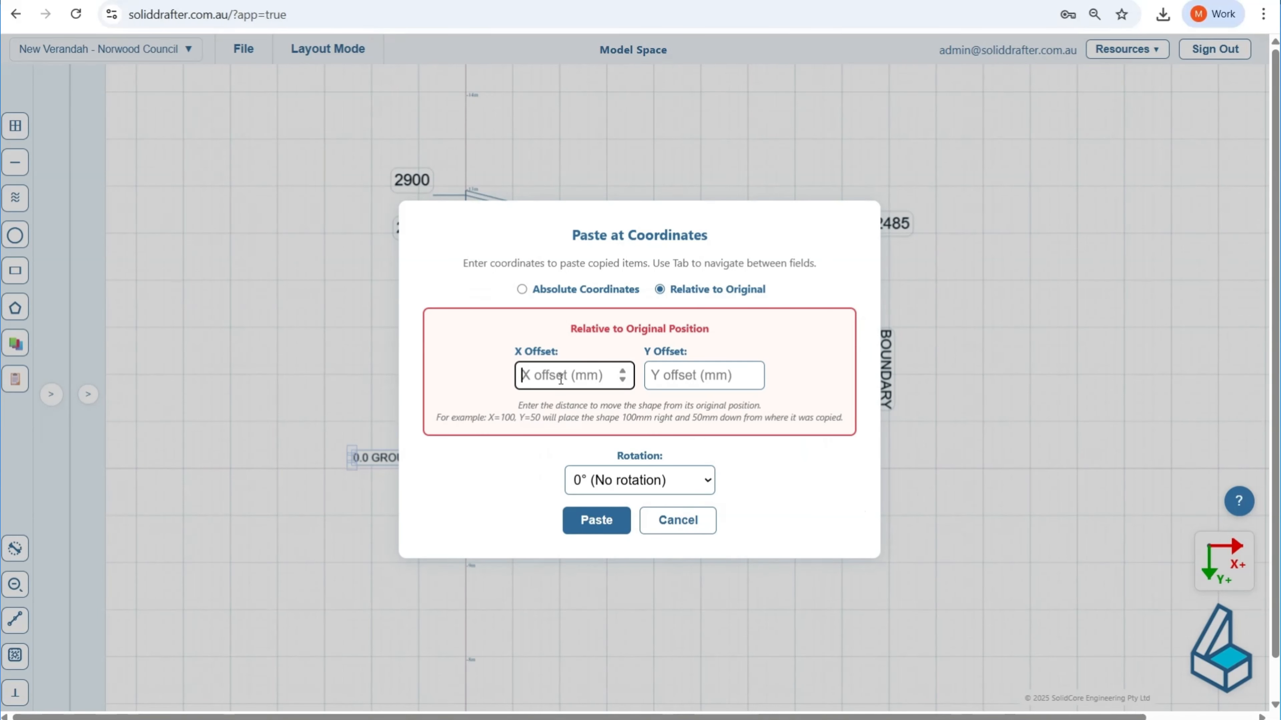
{"action": "type", "text": "0"}
{"action": "left_click", "coordinate": [695, 380]}
{"action": "type", "text": "-"}
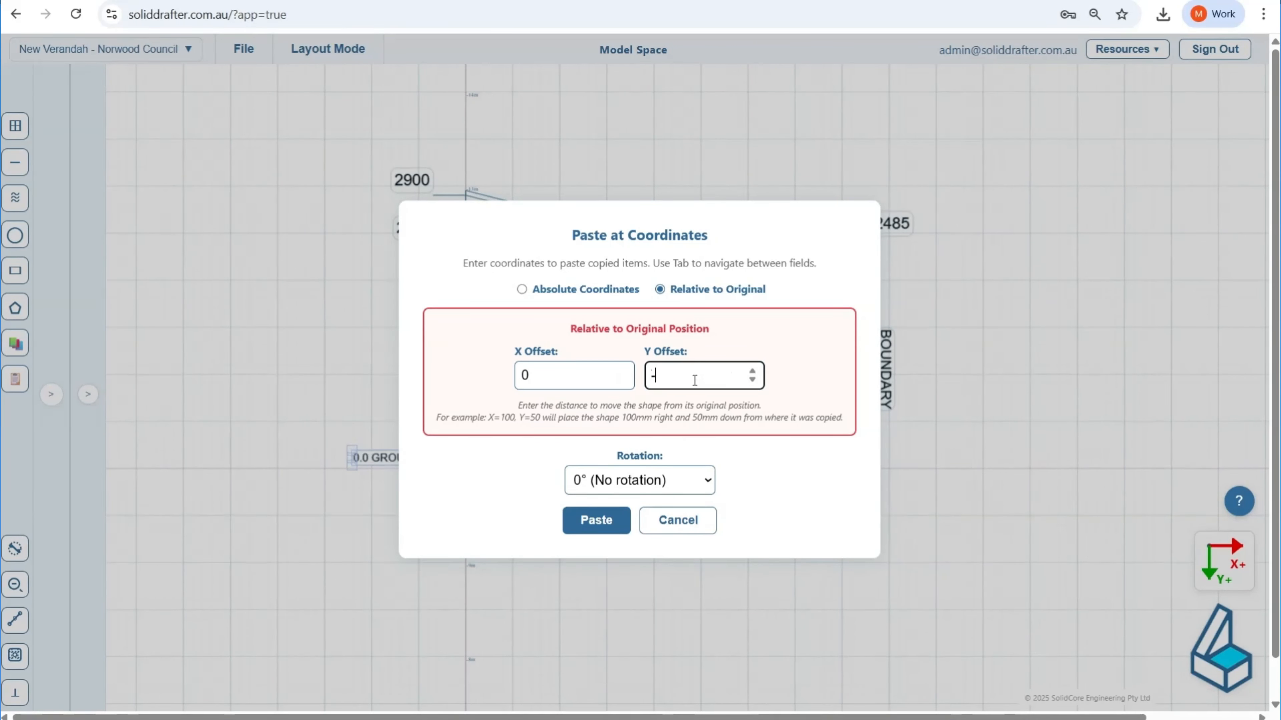
{"action": "type", "text": "500"}
{"action": "left_click", "coordinate": [589, 530]}
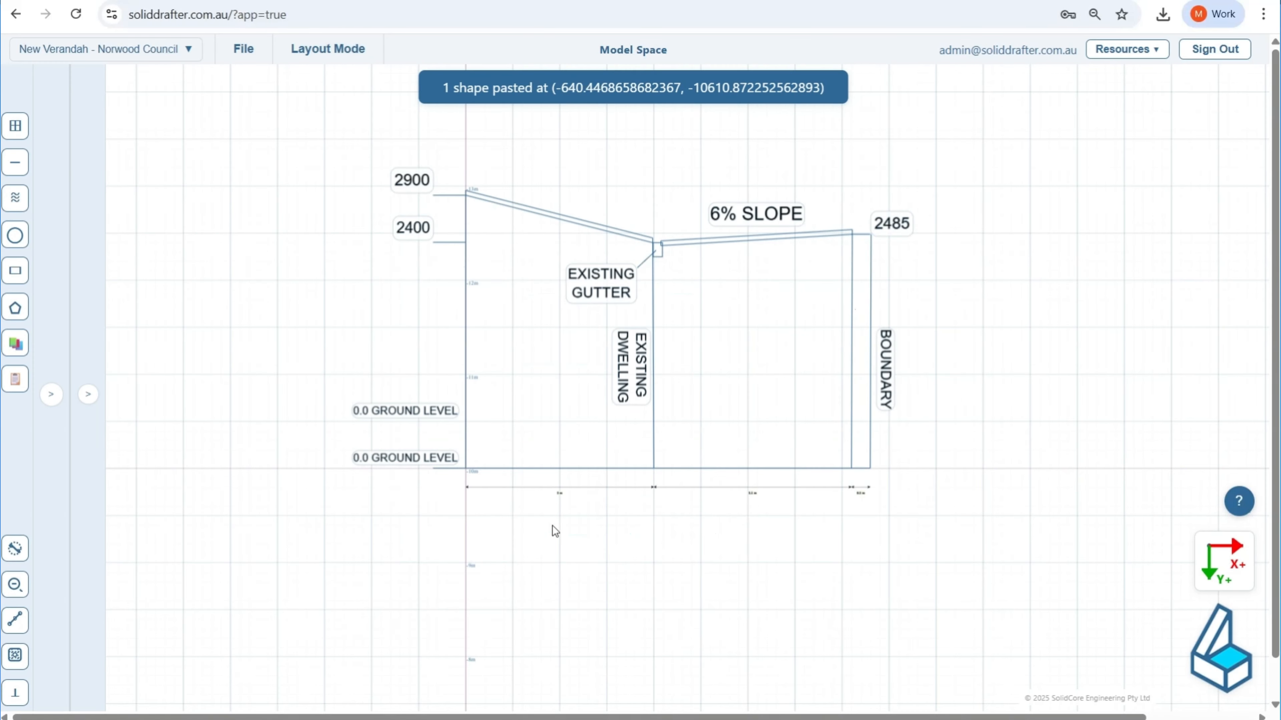
Step: Move the copied label below the section's dimensions and set its text to "SECTION A - A101" with "SCALE 1:20" on a second line
{"action": "left_click_drag", "start_coordinate": [432, 414], "coordinate": [540, 521]}
{"action": "double_click", "coordinate": [540, 521]}
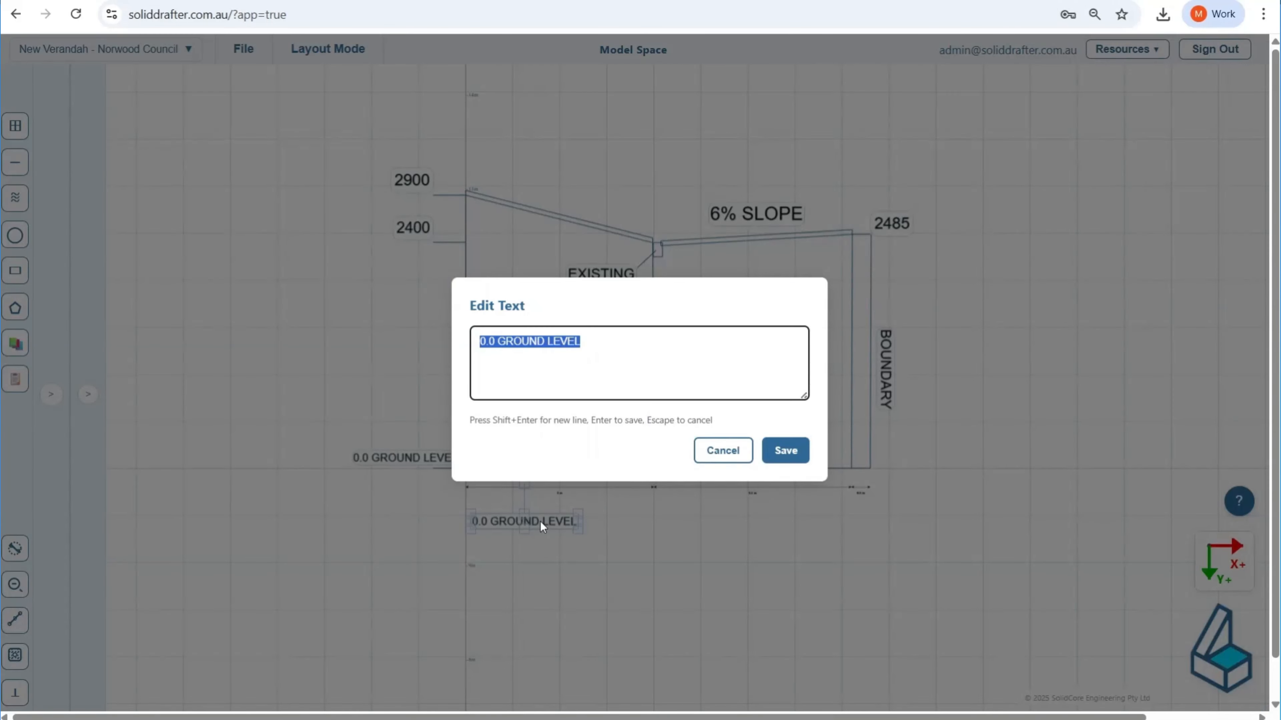
{"action": "type", "text": "S"}
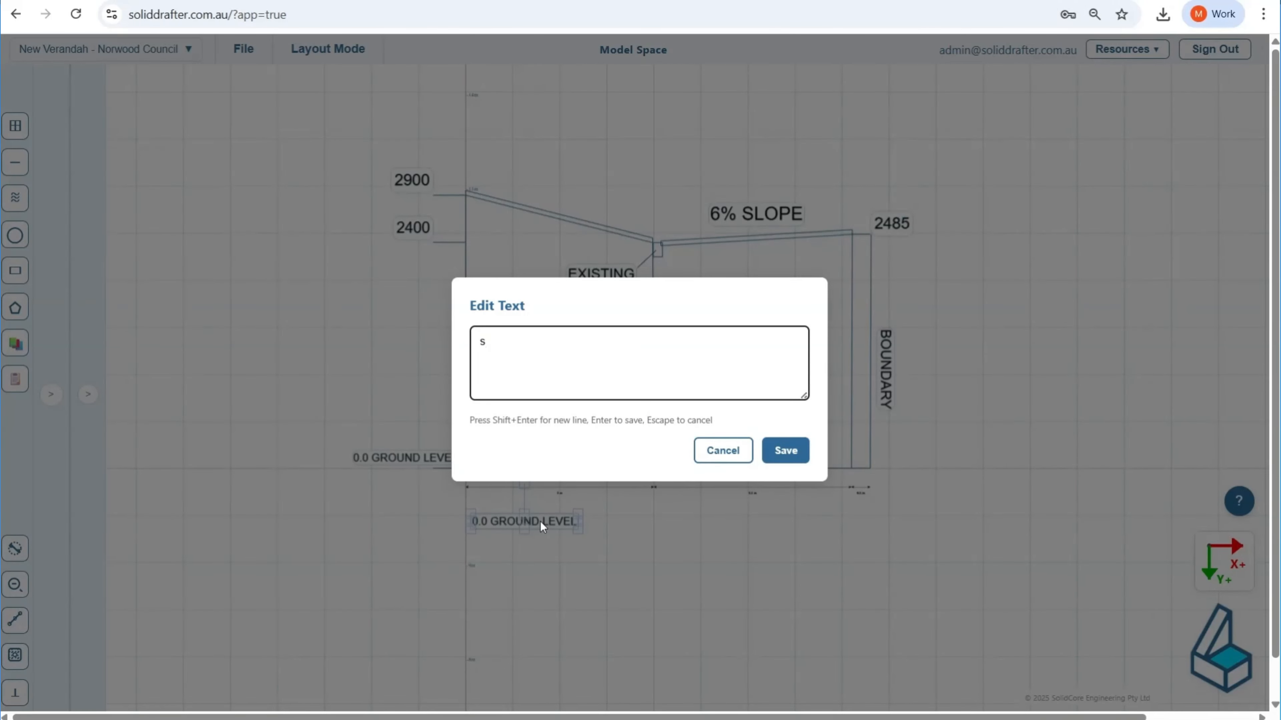
{"action": "key", "text": "Caps_Lock"}
{"action": "type", "text": "ECTION"}
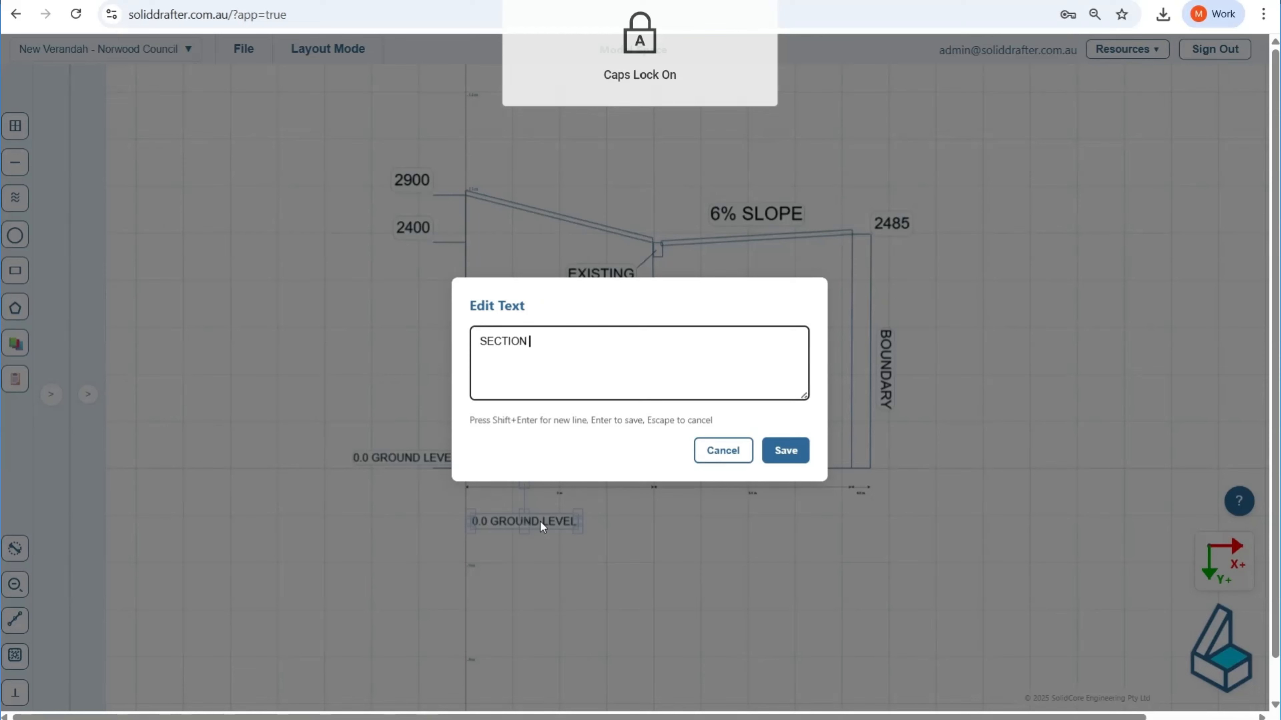
{"action": "type", "text": " A"}
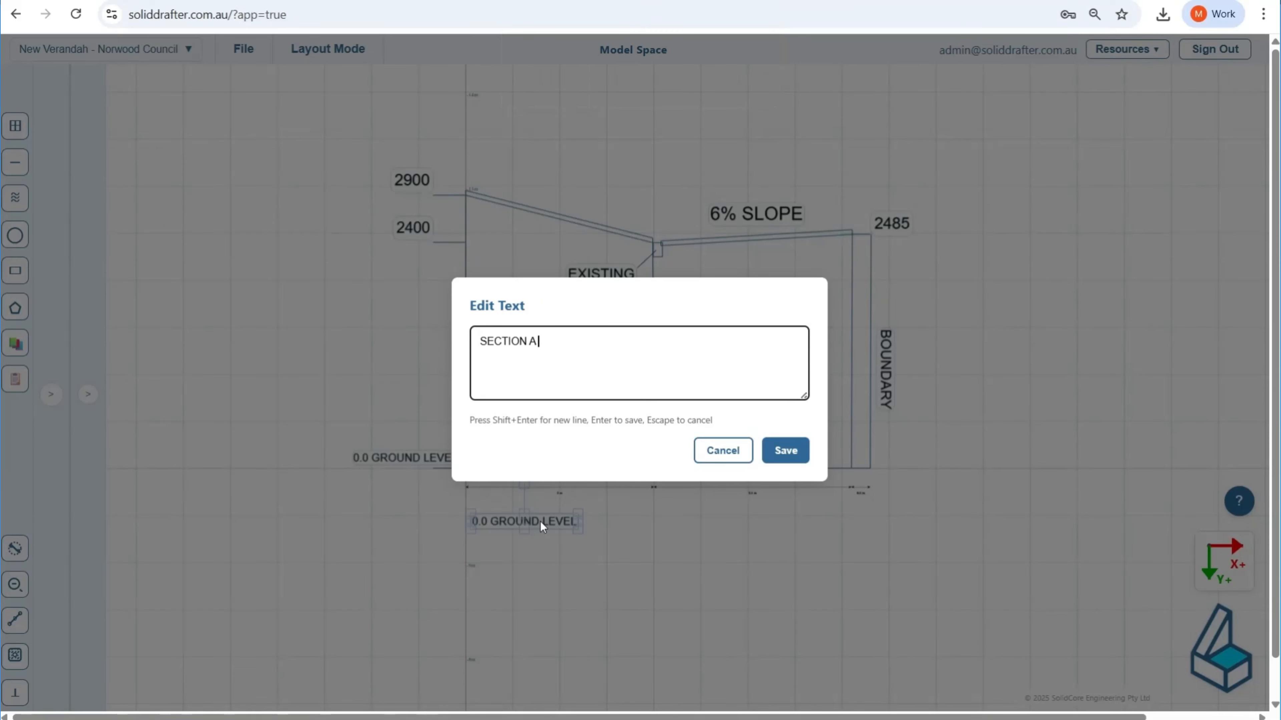
{"action": "type", "text": " - A101"}
{"action": "key", "text": "shift+Return"}
{"action": "type", "text": "SCALE 1:20"}
{"action": "left_click", "coordinate": [784, 451]}
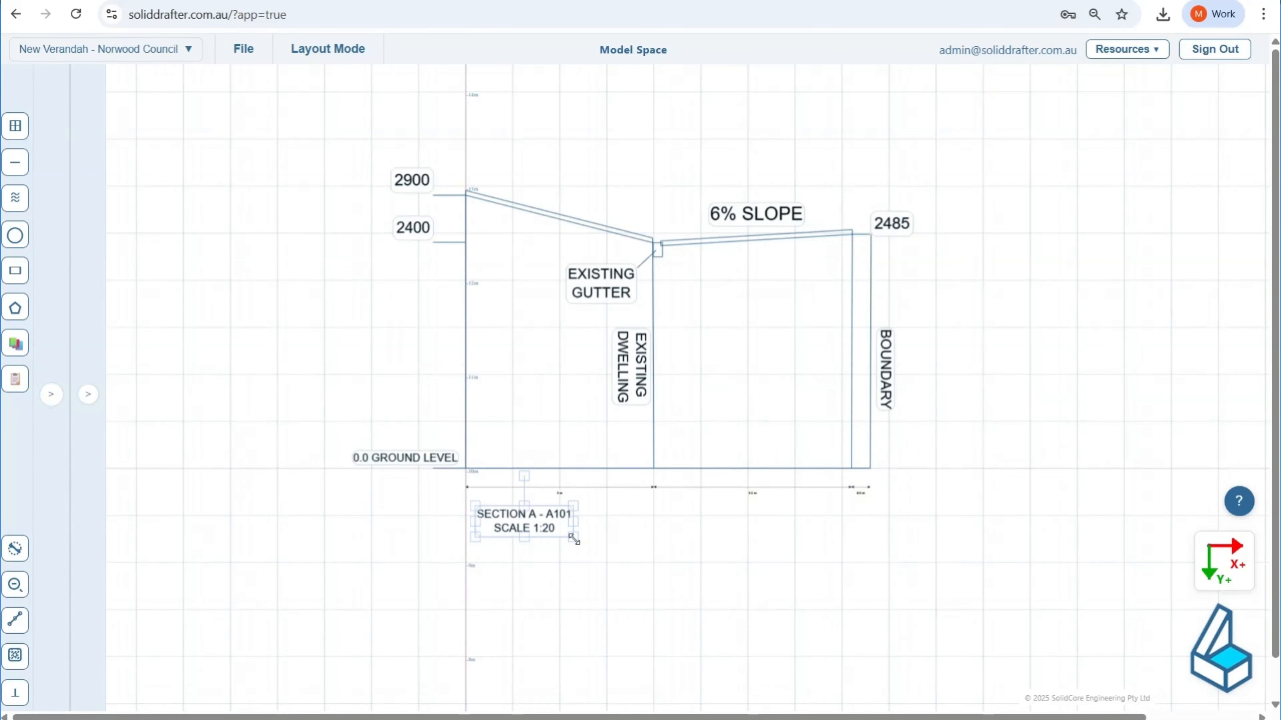
Step: Enlarge the section title to roughly the width of the existing dwelling, align it under the dimensions, and deselect it
{"action": "left_click_drag", "start_coordinate": [574, 534], "coordinate": [681, 628]}
{"action": "left_click_drag", "start_coordinate": [614, 547], "coordinate": [604, 548]}
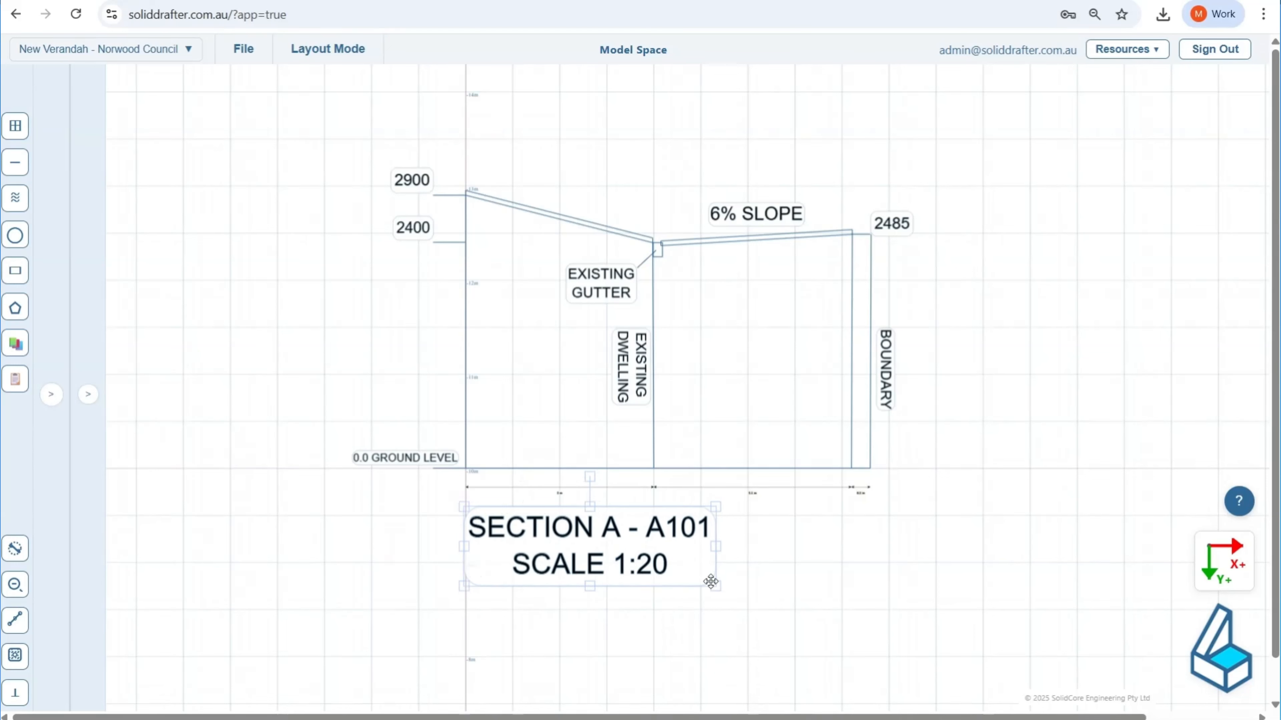
{"action": "left_click_drag", "start_coordinate": [709, 581], "coordinate": [675, 563]}
{"action": "left_click", "coordinate": [712, 593]}
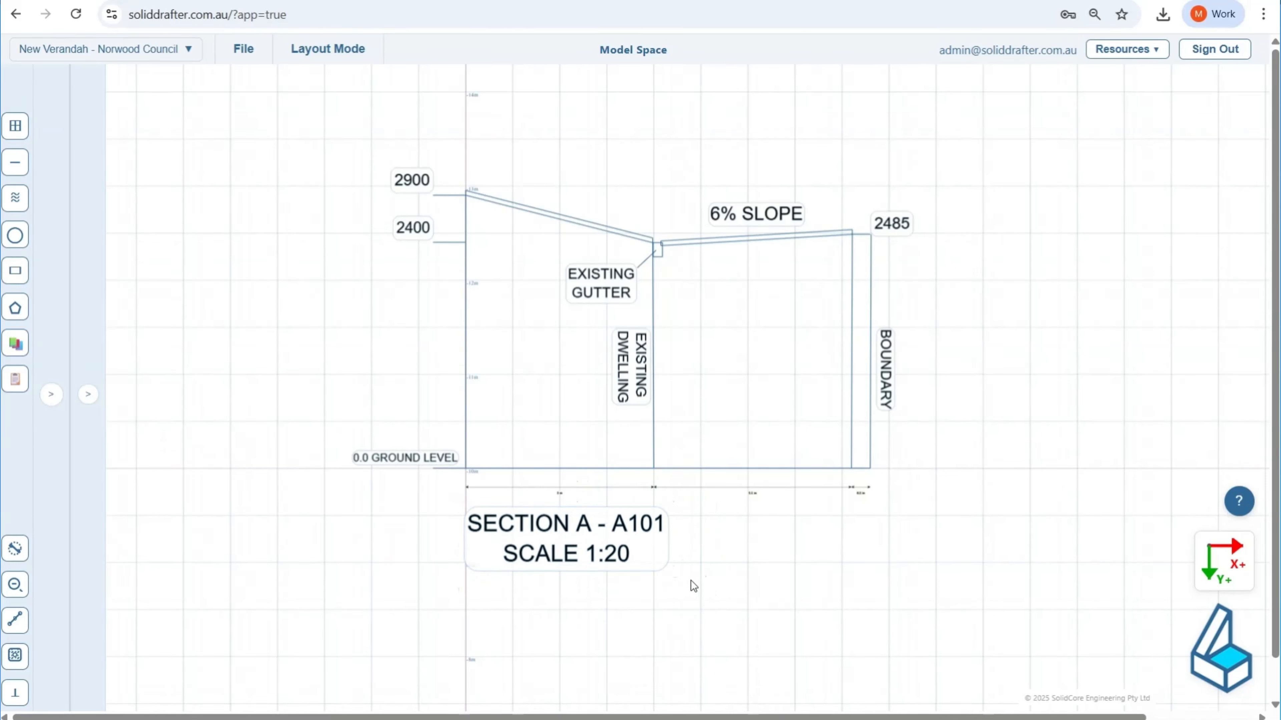
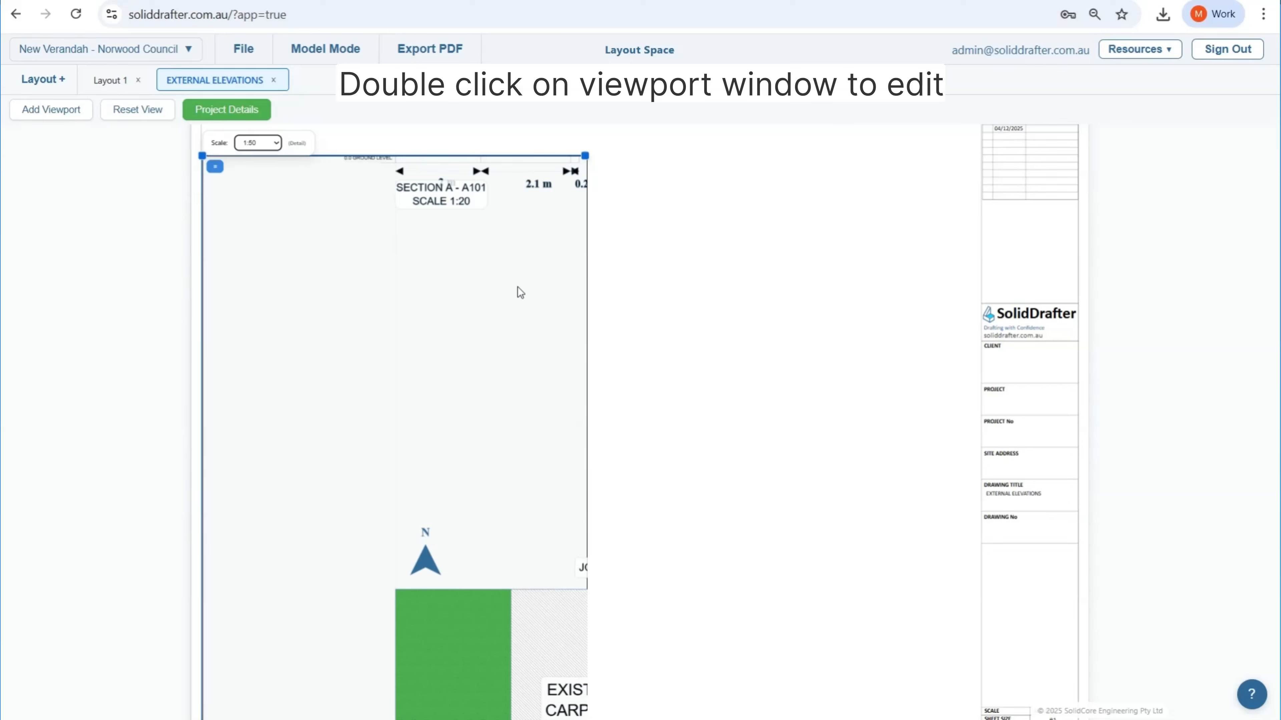
Step: Activate the elevations viewport, reposition the model inside it so all of Section A is in frame, and leave viewport editing
{"action": "double_click", "coordinate": [517, 287]}
{"action": "mouse_move", "coordinate": [452, 380]}
{"action": "left_mouse_down"}
{"action": "mouse_move", "coordinate": [432, 527]}
{"action": "mouse_move", "coordinate": [380, 663]}
{"action": "left_mouse_up"}
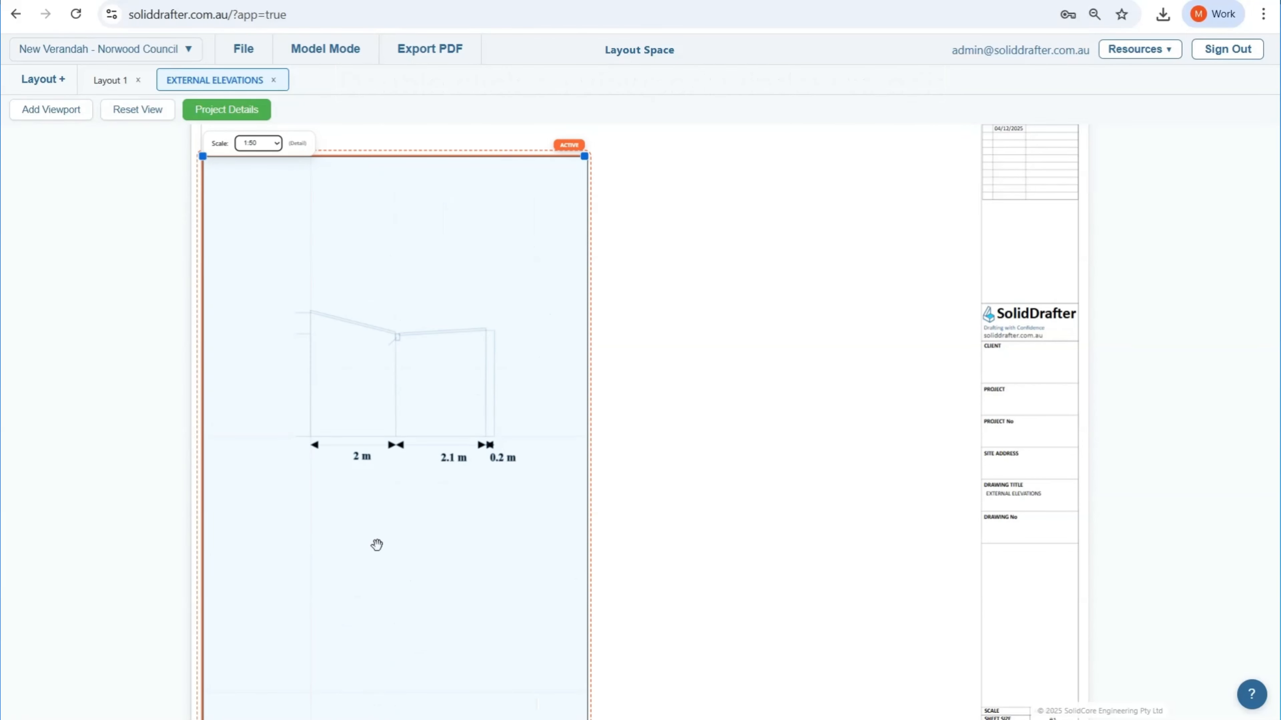
{"action": "left_click", "coordinate": [725, 320]}
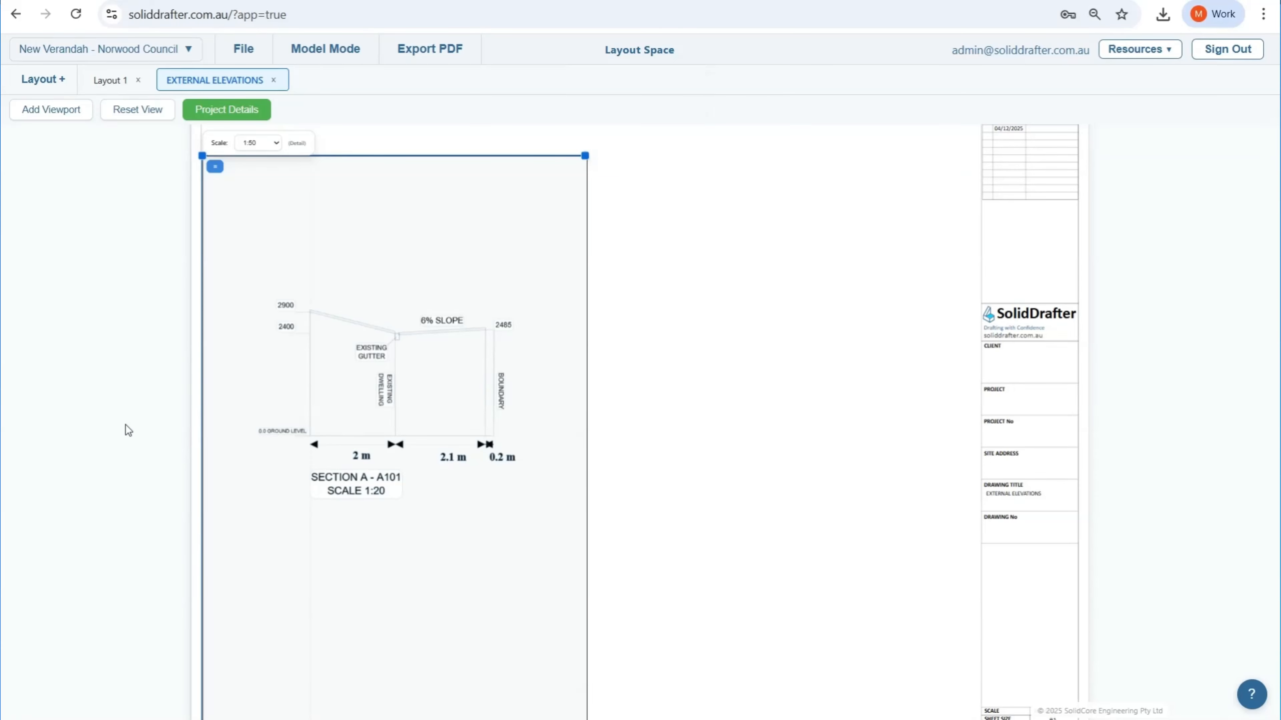
Step: Shrink the Section A viewport from its upper corner into a smaller frame at the lower part of the sheet
{"action": "left_click_drag", "start_coordinate": [173, 418], "coordinate": [407, 363]}
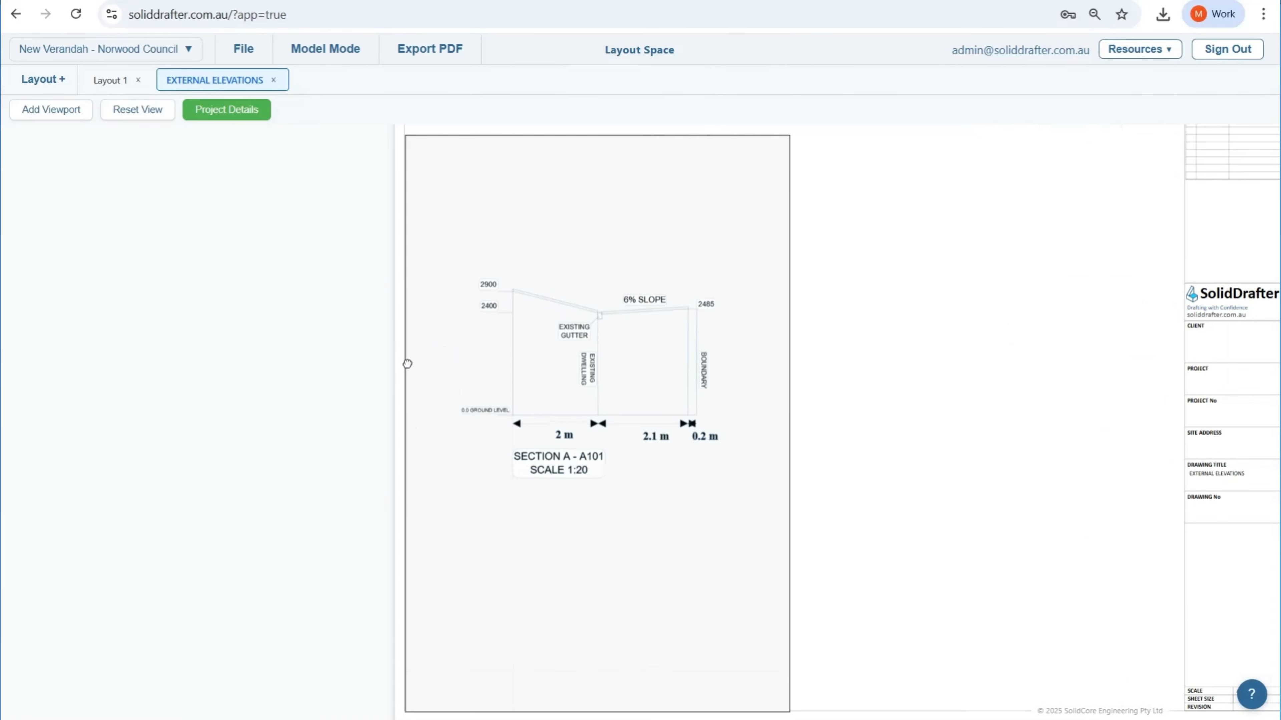
{"action": "left_click", "coordinate": [607, 435]}
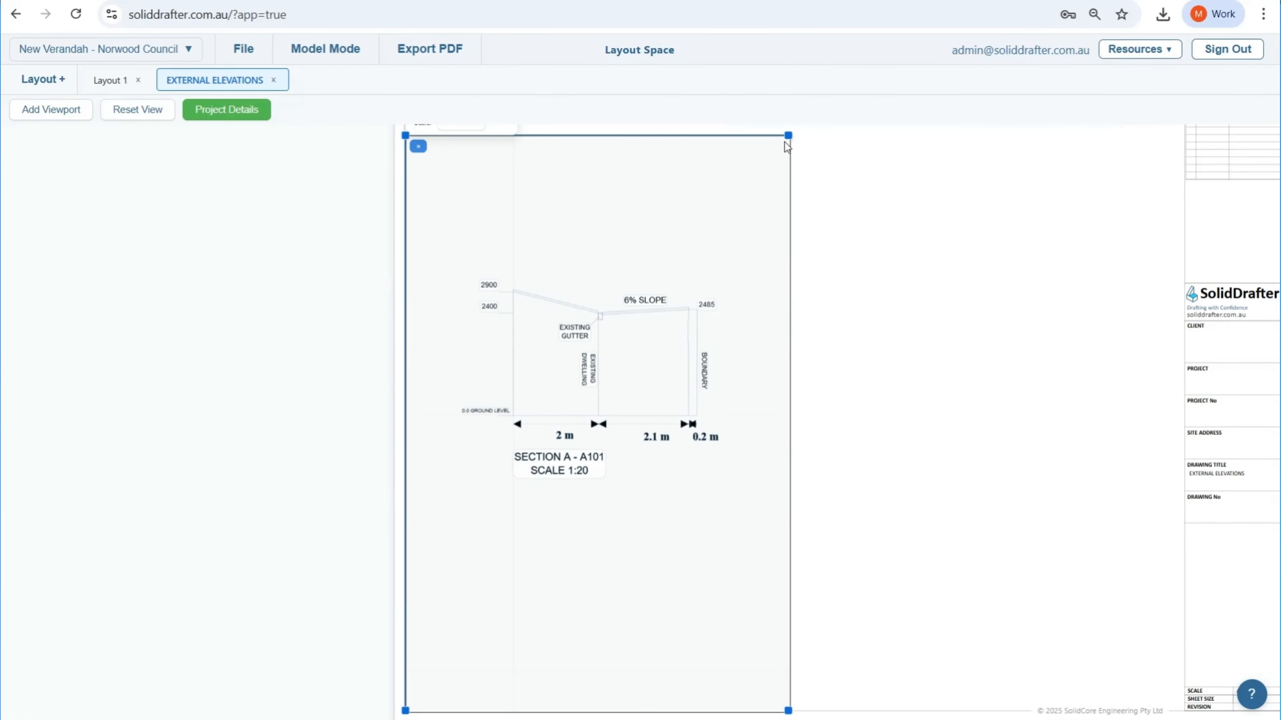
{"action": "mouse_move", "coordinate": [787, 134]}
{"action": "left_mouse_down"}
{"action": "mouse_move", "coordinate": [732, 281]}
{"action": "mouse_move", "coordinate": [730, 423]}
{"action": "left_mouse_up"}
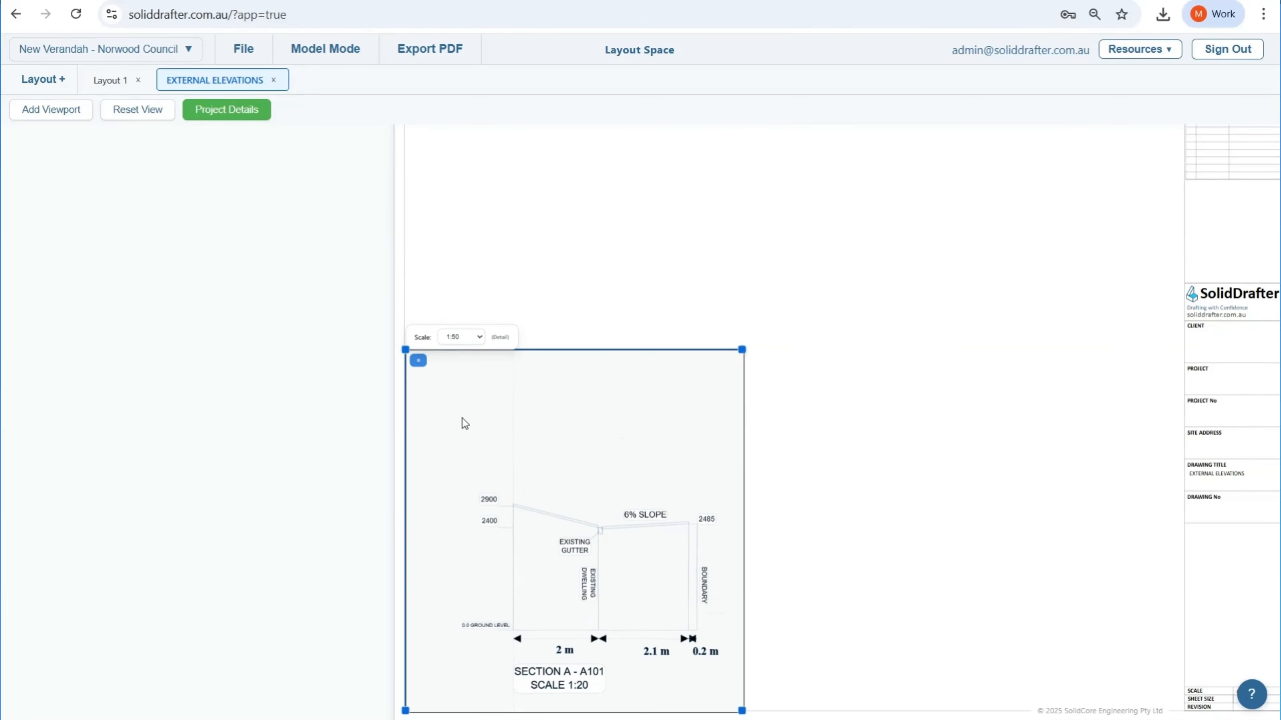
{"action": "left_click_drag", "start_coordinate": [741, 350], "coordinate": [753, 509]}
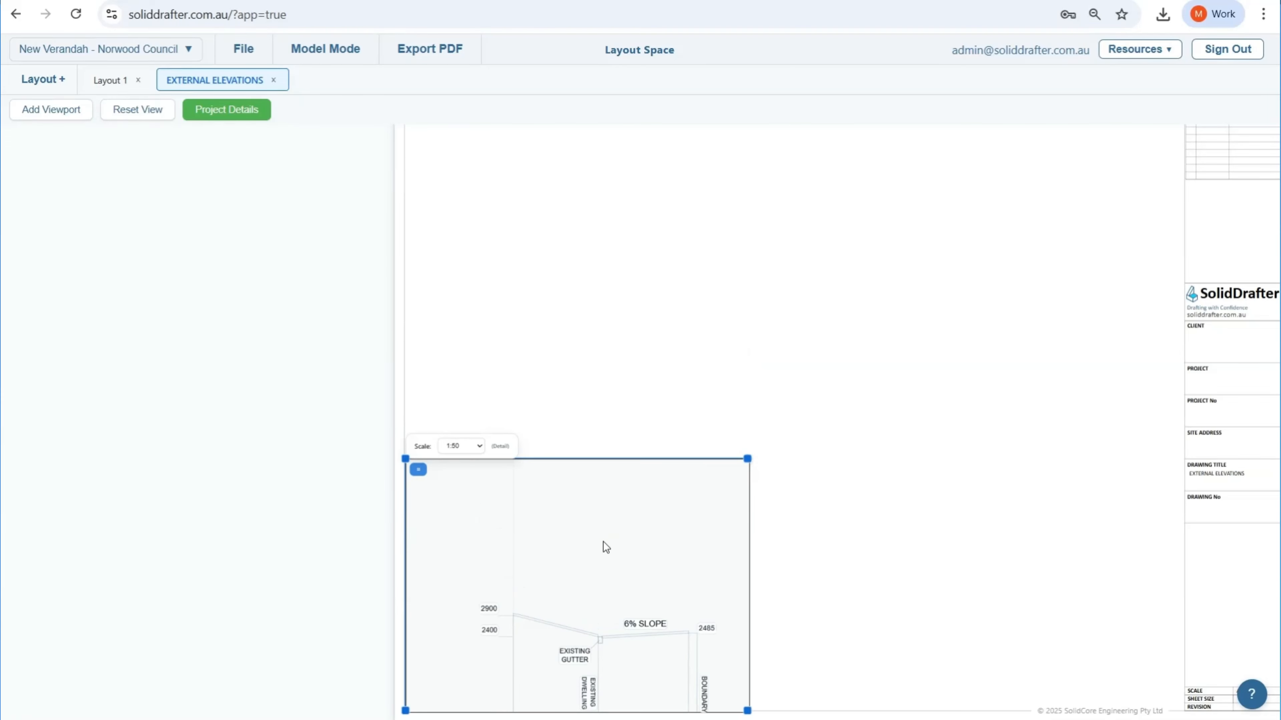
Step: Reposition the drawing inside the resized viewport so the whole section and its title fit within the frame, and deselect the viewport
{"action": "double_click", "coordinate": [605, 584]}
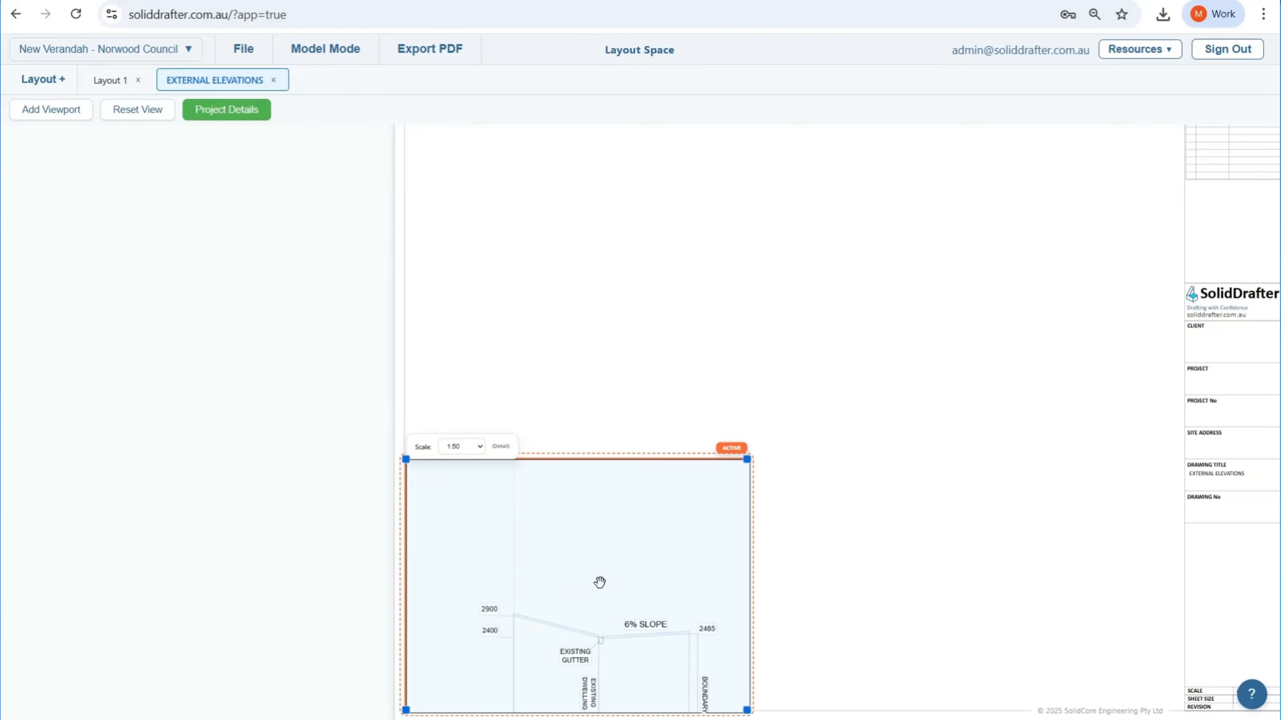
{"action": "mouse_move", "coordinate": [561, 582]}
{"action": "middle_mouse_down"}
{"action": "mouse_move", "coordinate": [560, 510]}
{"action": "mouse_move", "coordinate": [535, 491]}
{"action": "middle_mouse_up"}
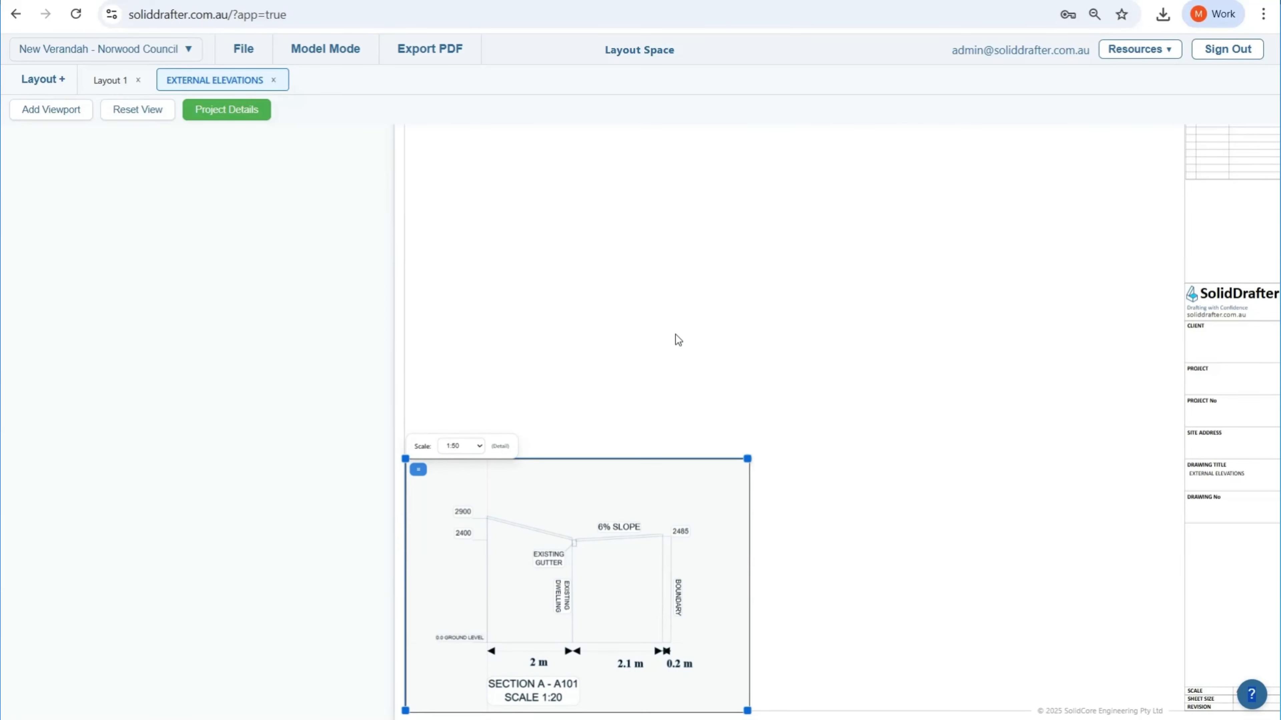
{"action": "left_click", "coordinate": [543, 343]}
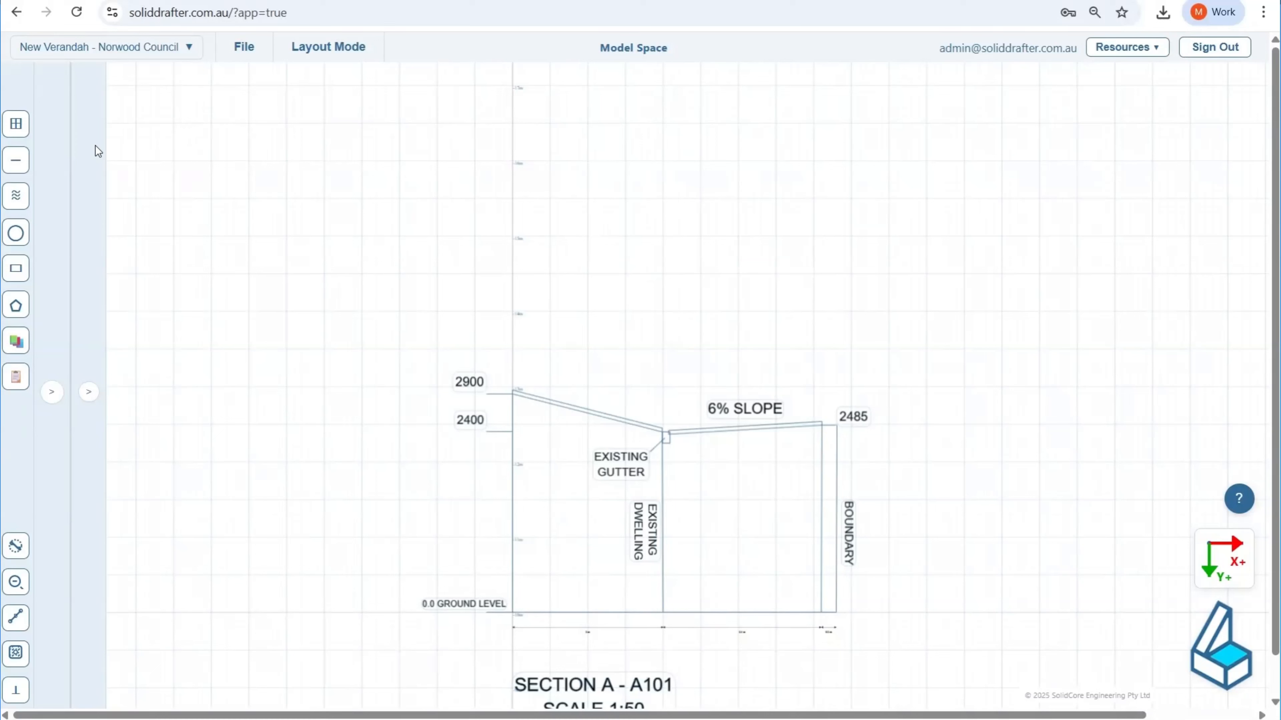
Step: Add a horizontal gridline at -16000 mm in model space as the base for Section B
{"action": "left_click", "coordinate": [15, 122]}
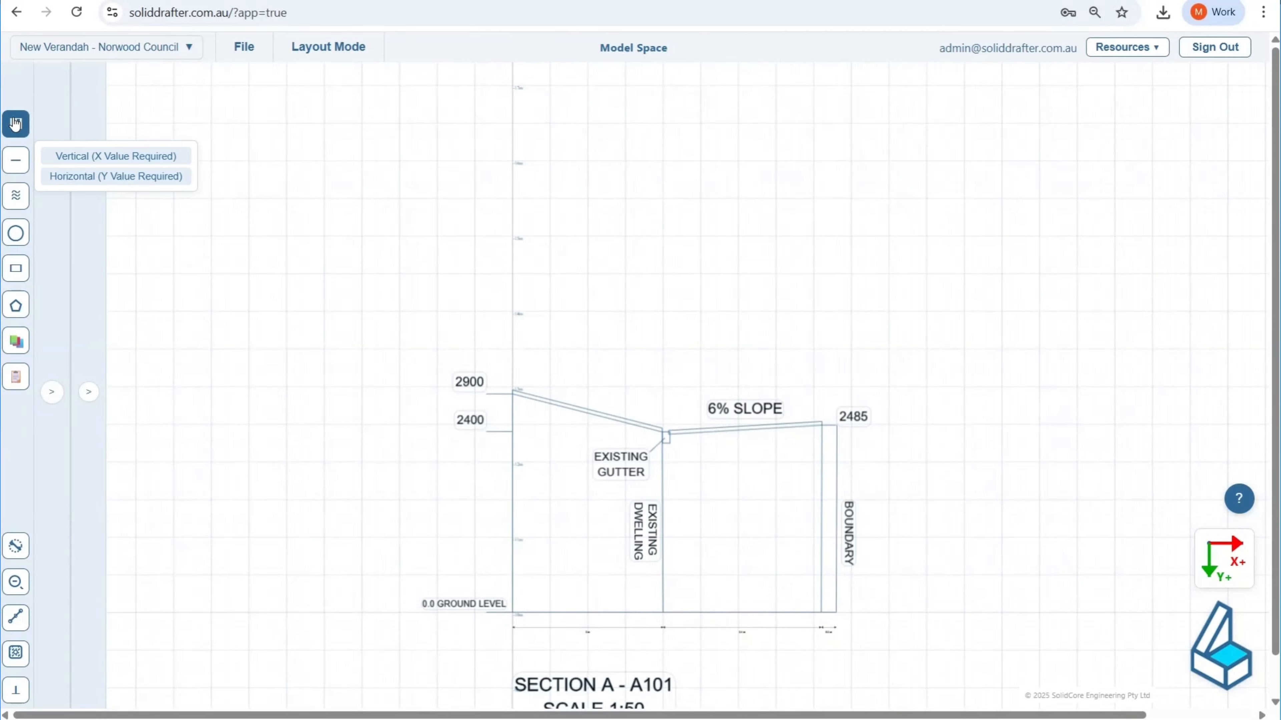
{"action": "left_click", "coordinate": [115, 176]}
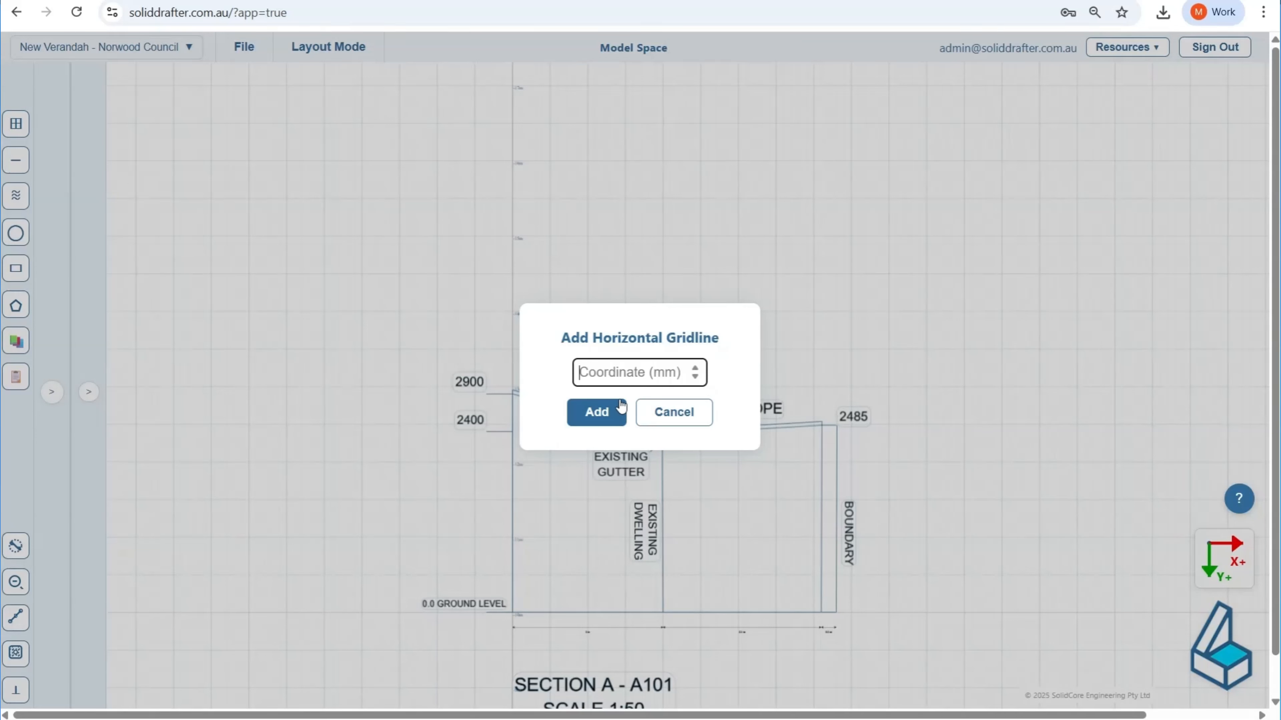
{"action": "type", "text": "-16000"}
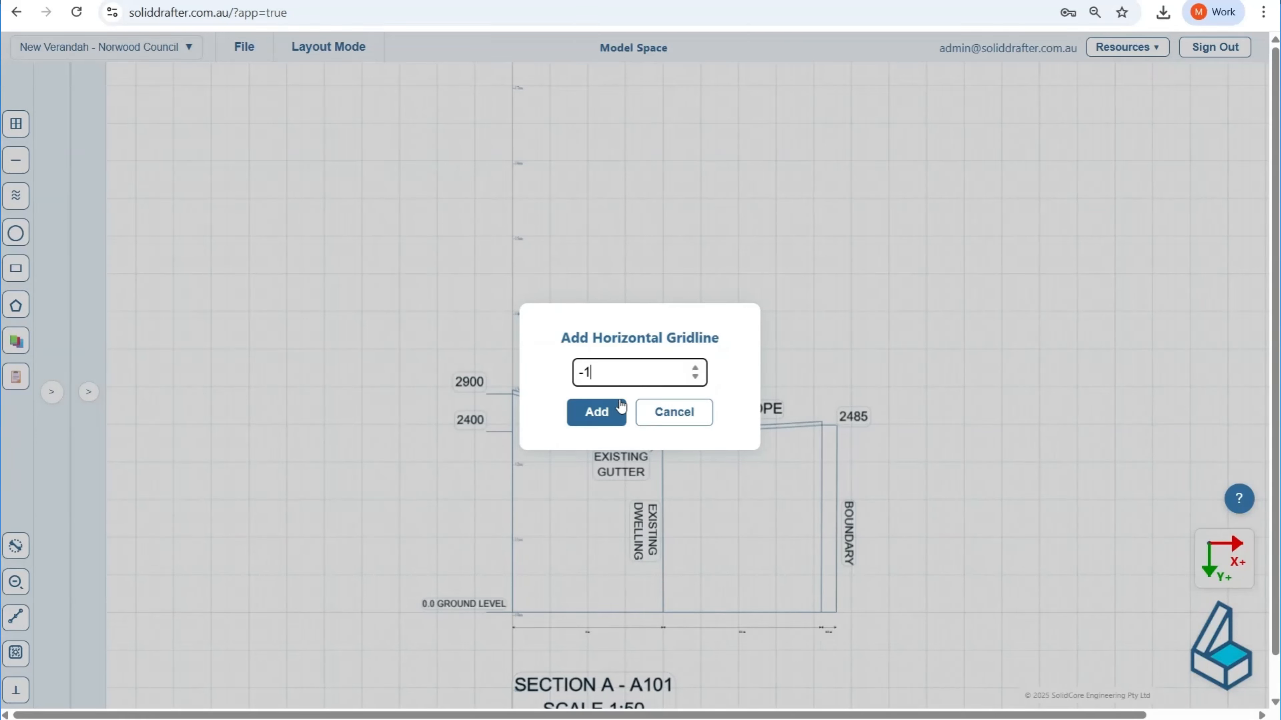
{"action": "left_click", "coordinate": [595, 411]}
{"action": "scroll", "coordinate": [513, 154], "scroll_direction": "up", "scroll_amount": 10}
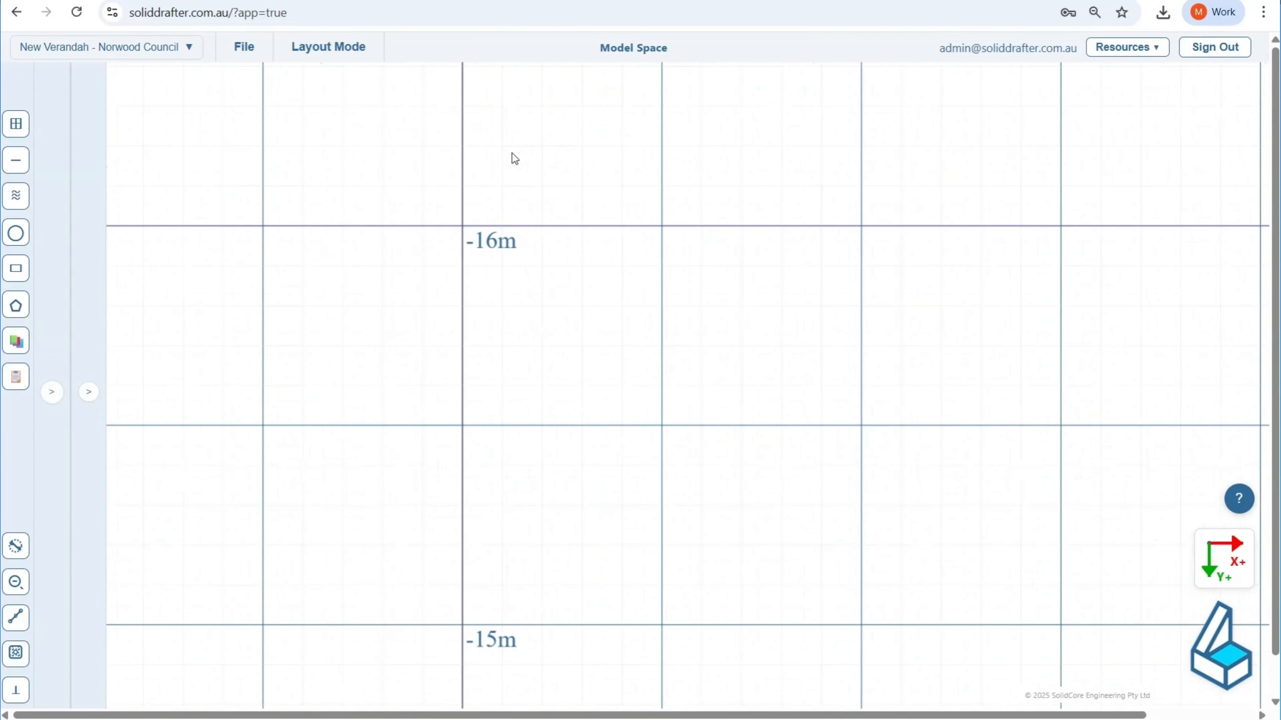
{"action": "left_click", "coordinate": [513, 233]}
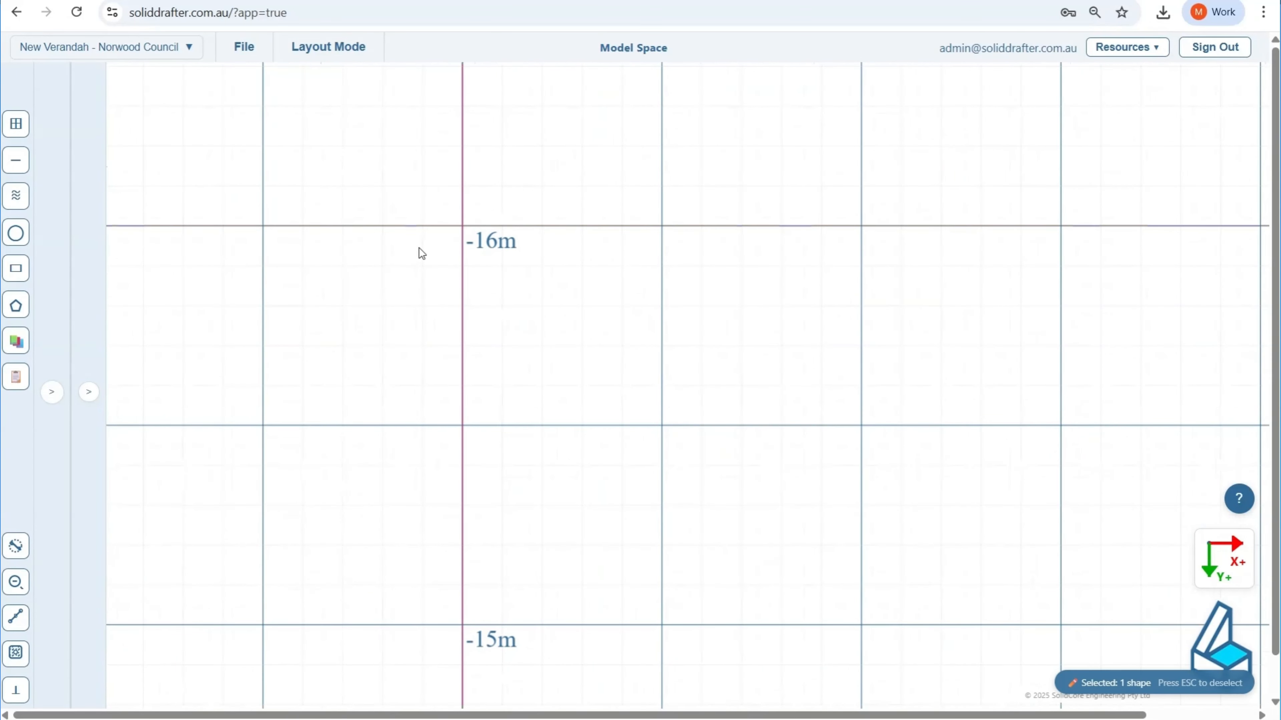
{"action": "scroll", "coordinate": [438, 318], "scroll_direction": "down", "scroll_amount": 3}
{"action": "scroll", "coordinate": [438, 317], "scroll_direction": "down", "scroll_amount": 1}
{"action": "middle_click_drag", "start_coordinate": [401, 173], "coordinate": [416, 193]}
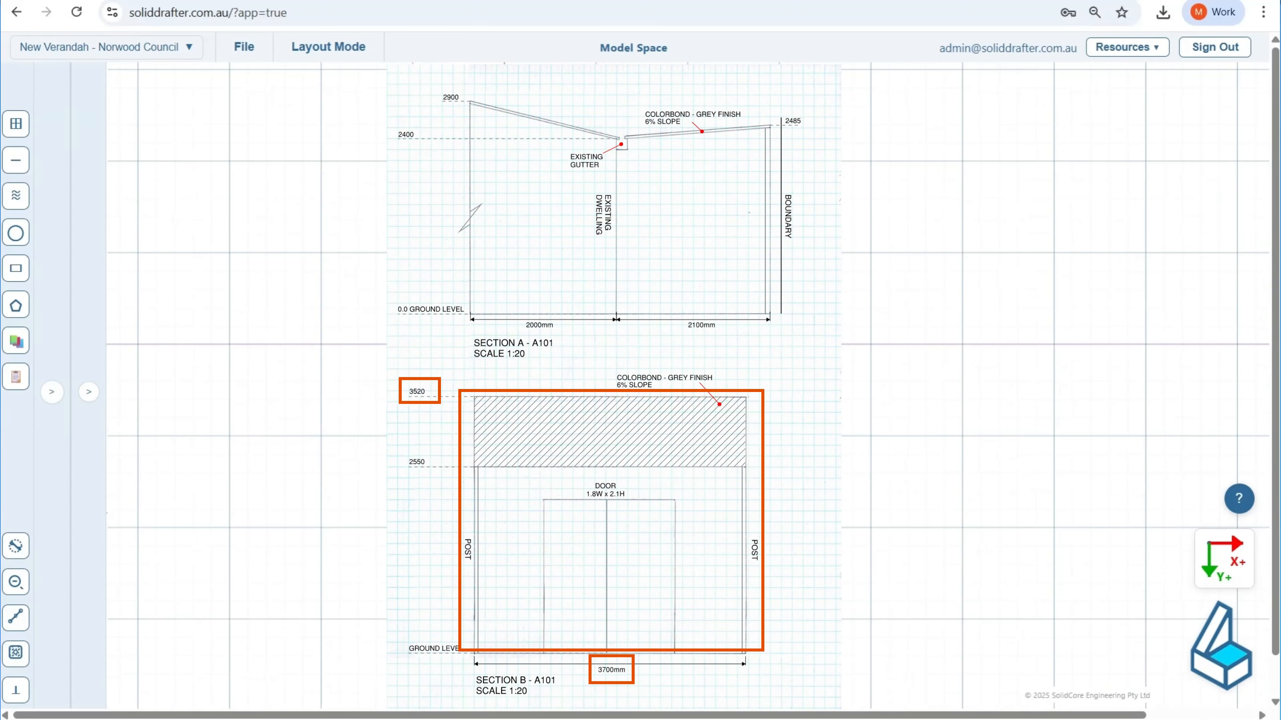
Step: With snapping on, draw a rectangle 3700 mm wide and 3520 mm high upward from the -16 m gridline intersection, and deselect it
{"action": "scroll", "coordinate": [482, 318], "scroll_direction": "up", "scroll_amount": 5}
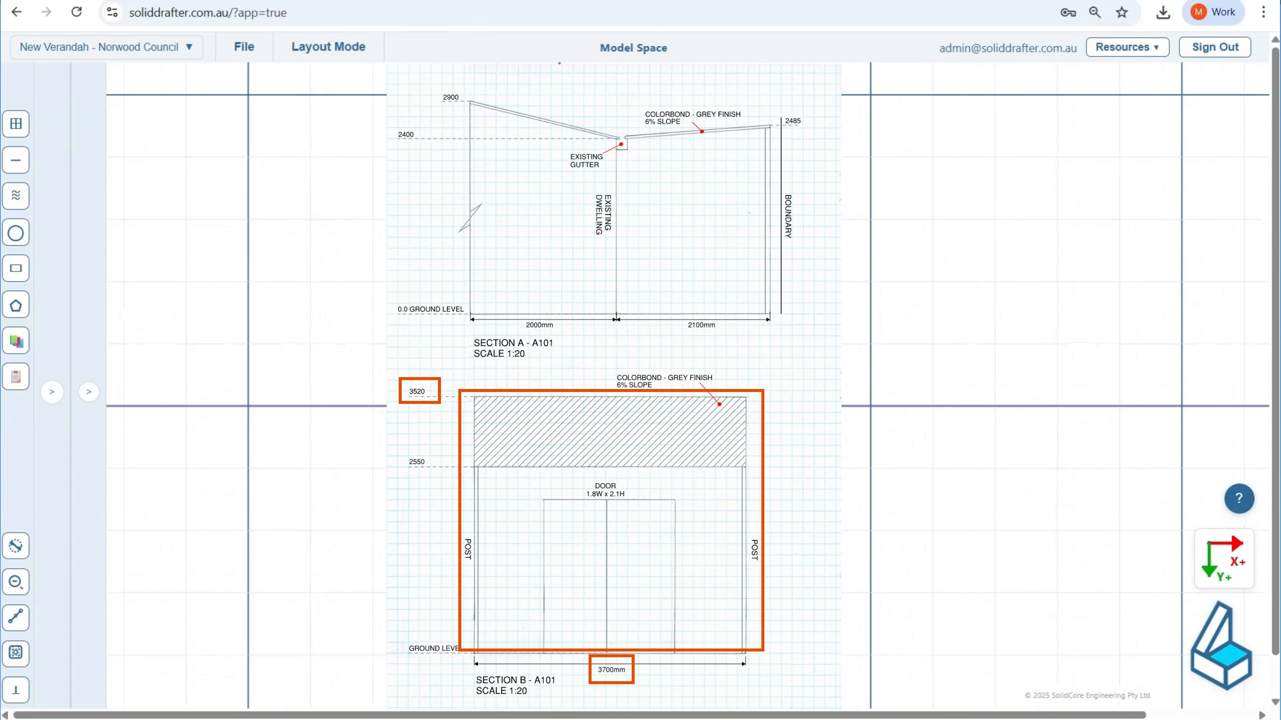
{"action": "left_click", "coordinate": [20, 268]}
{"action": "left_click", "coordinate": [16, 653]}
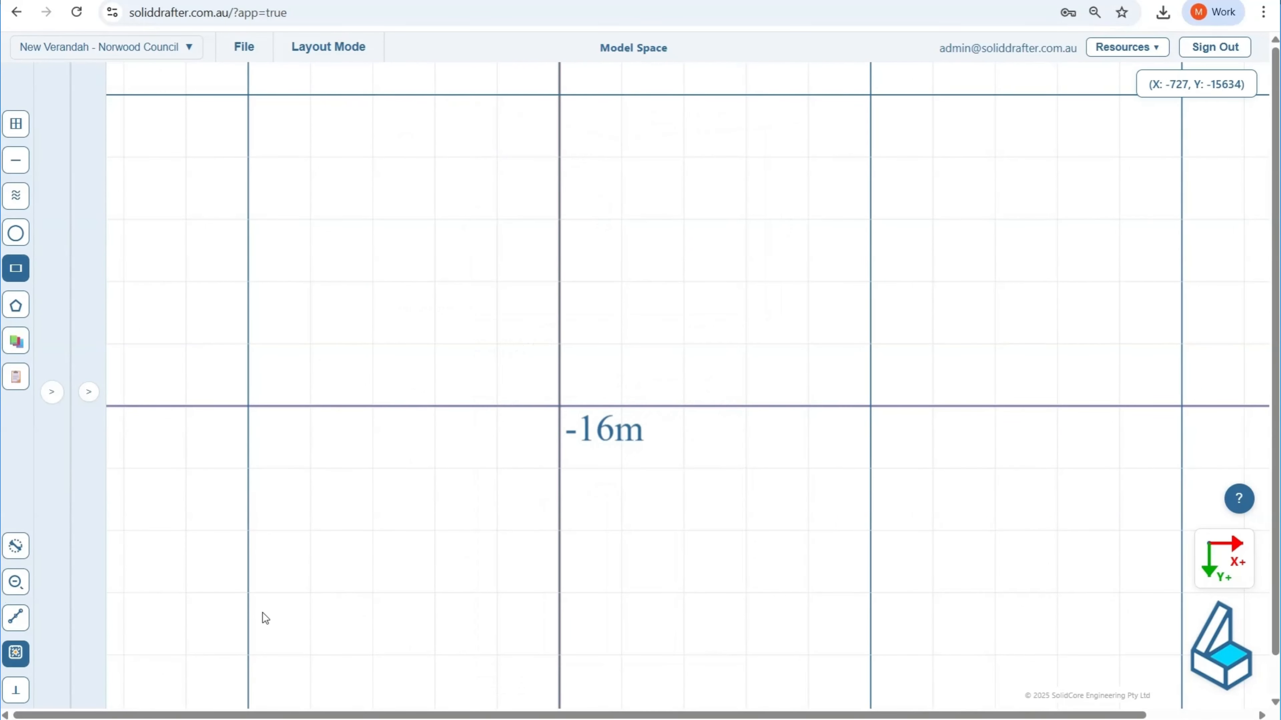
{"action": "scroll", "coordinate": [538, 455], "scroll_direction": "up", "scroll_amount": 2}
{"action": "scroll", "coordinate": [540, 457], "scroll_direction": "up", "scroll_amount": 3}
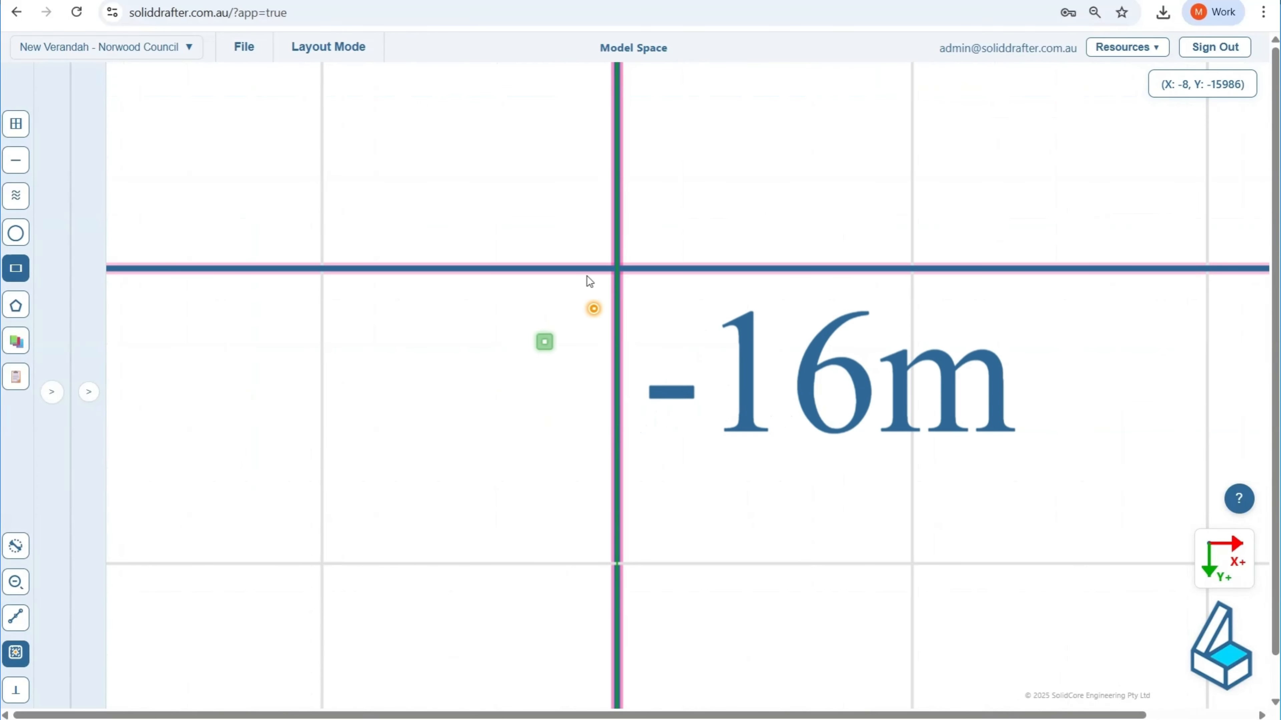
{"action": "left_click", "coordinate": [604, 269]}
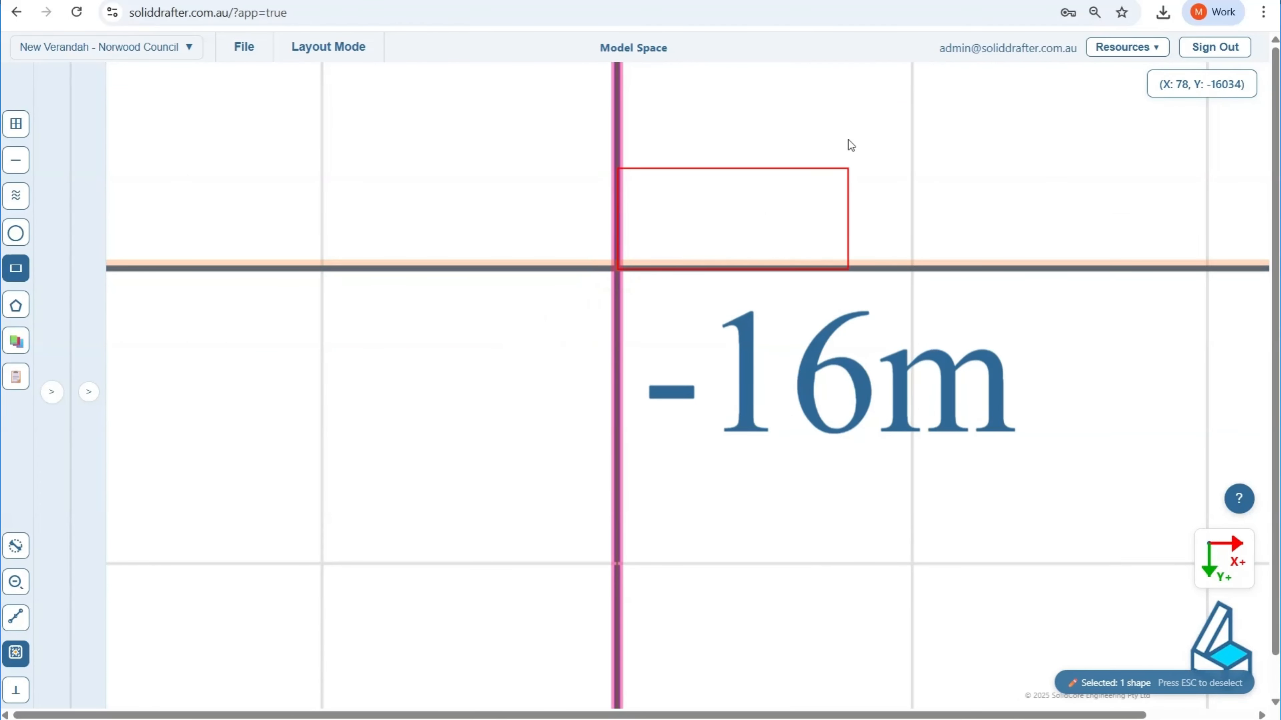
{"action": "left_click", "coordinate": [903, 76]}
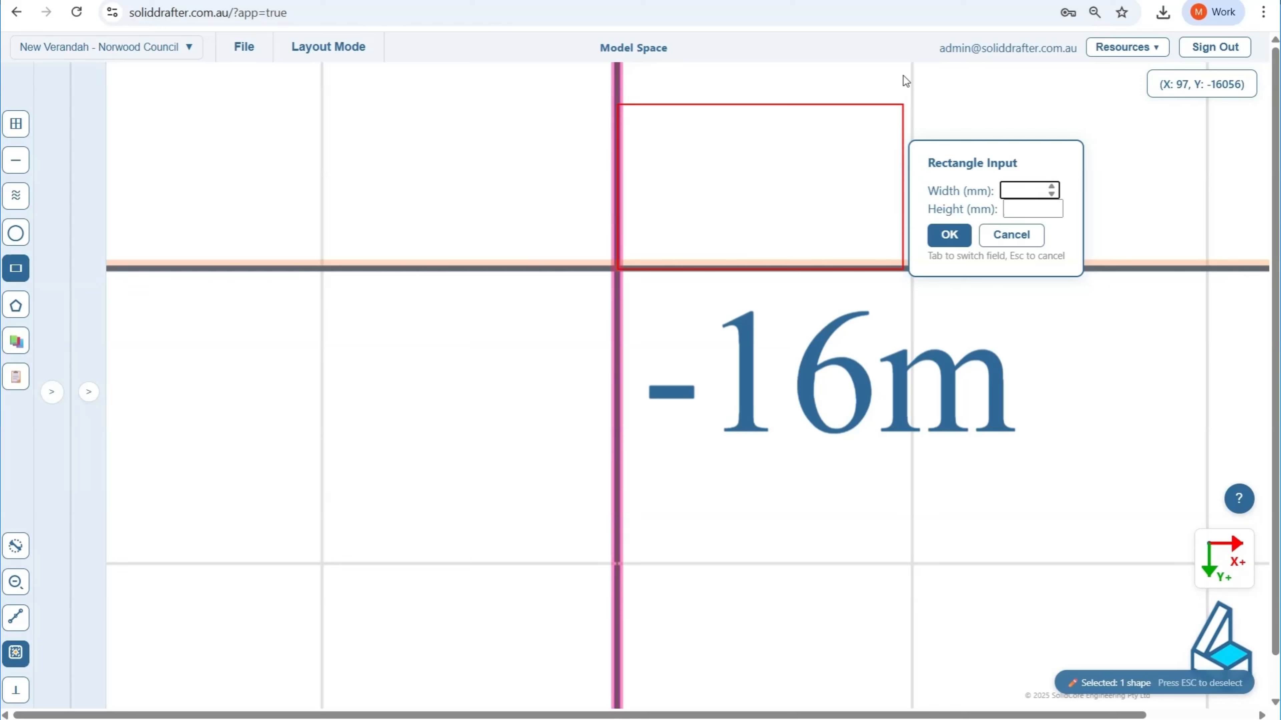
{"action": "type", "text": "3700"}
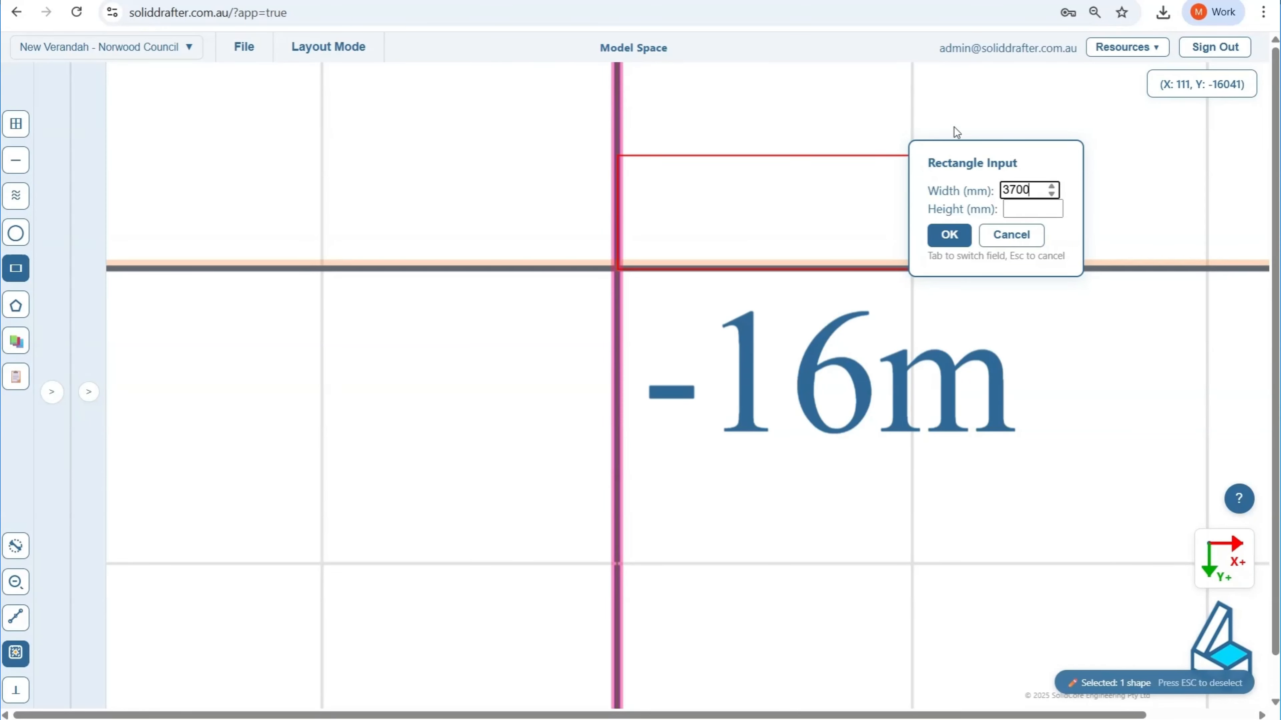
{"action": "left_click", "coordinate": [1029, 210]}
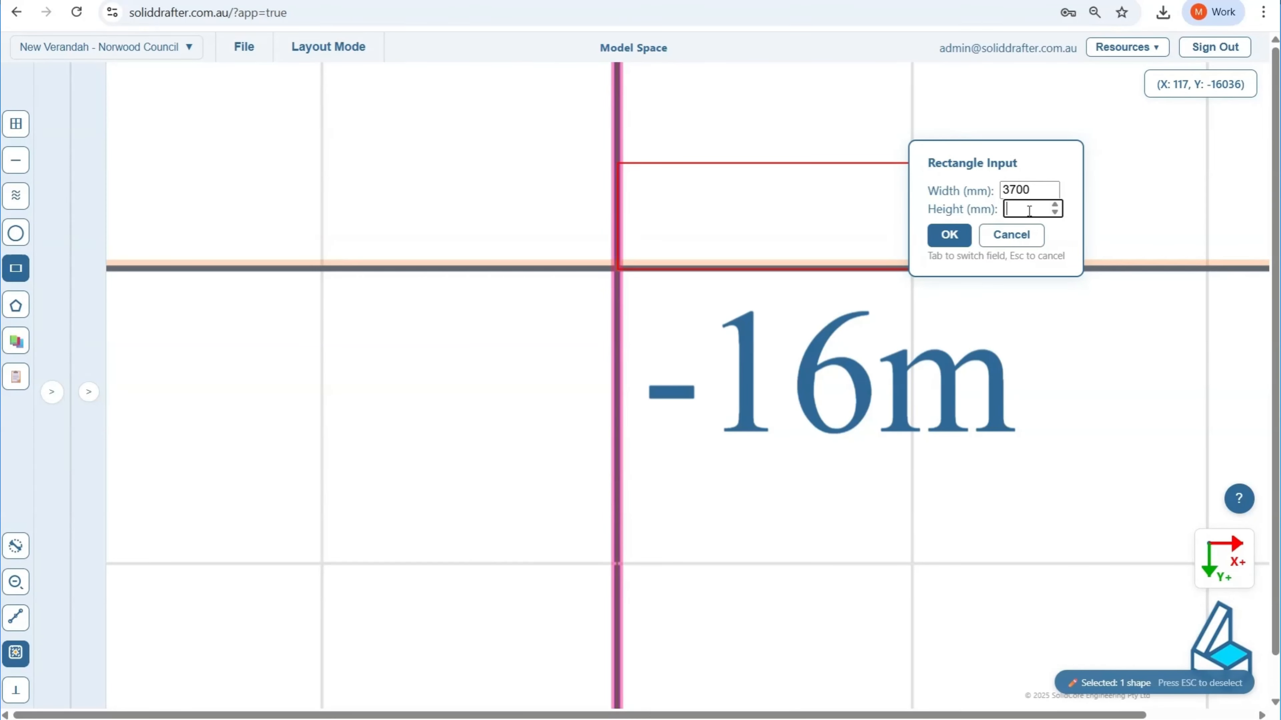
{"action": "left_click", "coordinate": [948, 235]}
{"action": "scroll", "coordinate": [698, 284], "scroll_direction": "down", "scroll_amount": 5}
{"action": "scroll", "coordinate": [696, 281], "scroll_direction": "down", "scroll_amount": 1}
{"action": "middle_click_drag", "start_coordinate": [696, 281], "coordinate": [534, 515]}
{"action": "scroll", "coordinate": [604, 355], "scroll_direction": "down", "scroll_amount": 7}
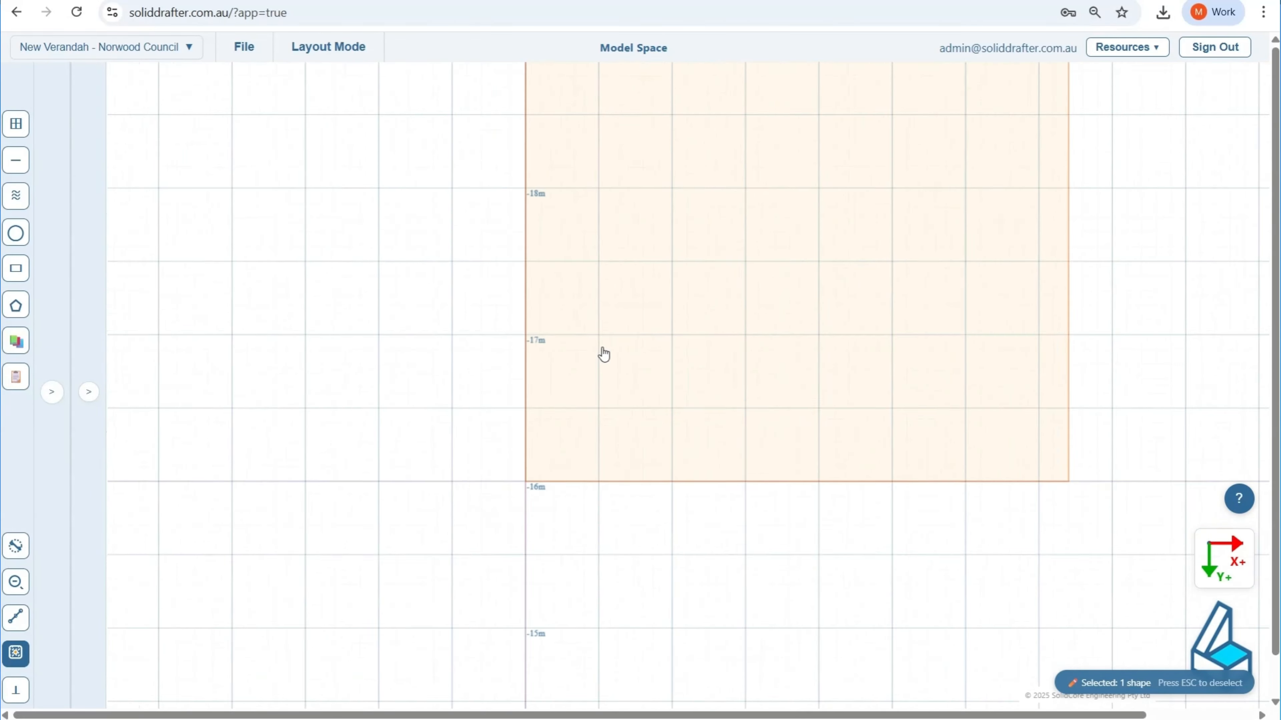
{"action": "scroll", "coordinate": [604, 354], "scroll_direction": "up", "scroll_amount": 7}
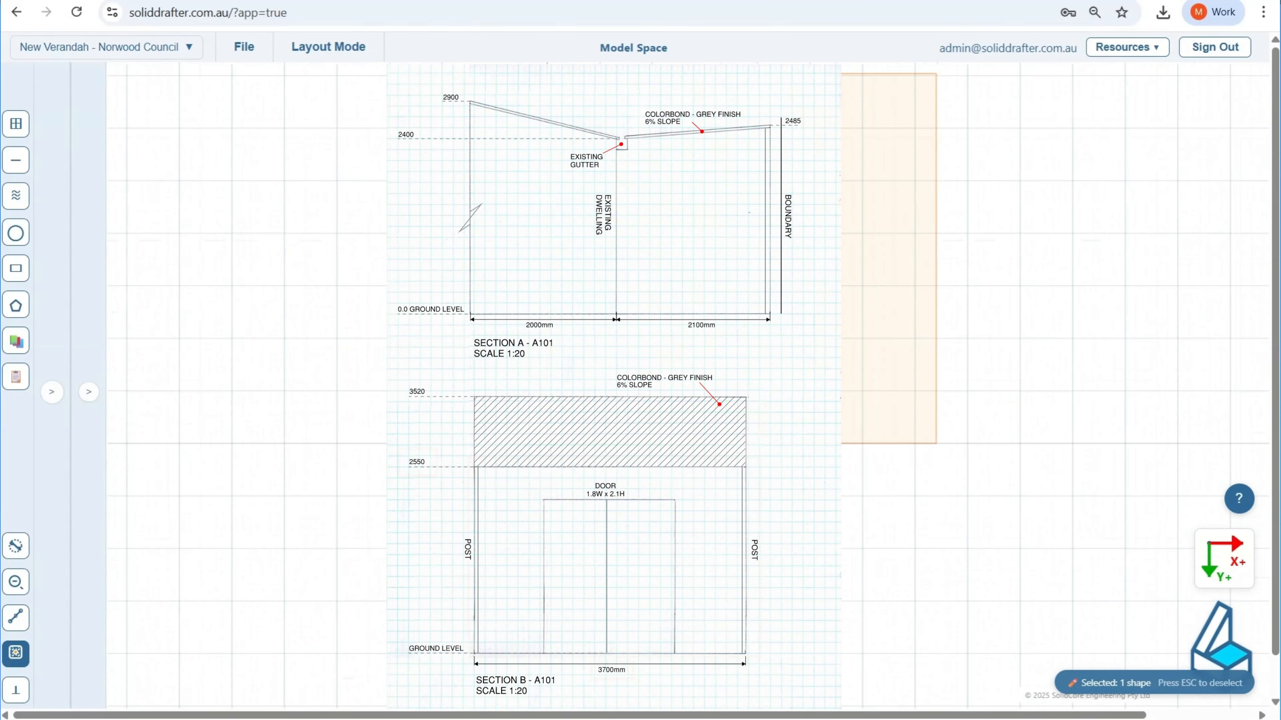
{"action": "scroll", "coordinate": [589, 485], "scroll_direction": "up", "scroll_amount": 11}
{"action": "left_click", "coordinate": [322, 274]}
Step: Draw a second rectangle 3700 mm wide and 2550 mm high from the same -16 m intersection and deselect it
{"action": "scroll", "coordinate": [452, 370], "scroll_direction": "up", "scroll_amount": 8}
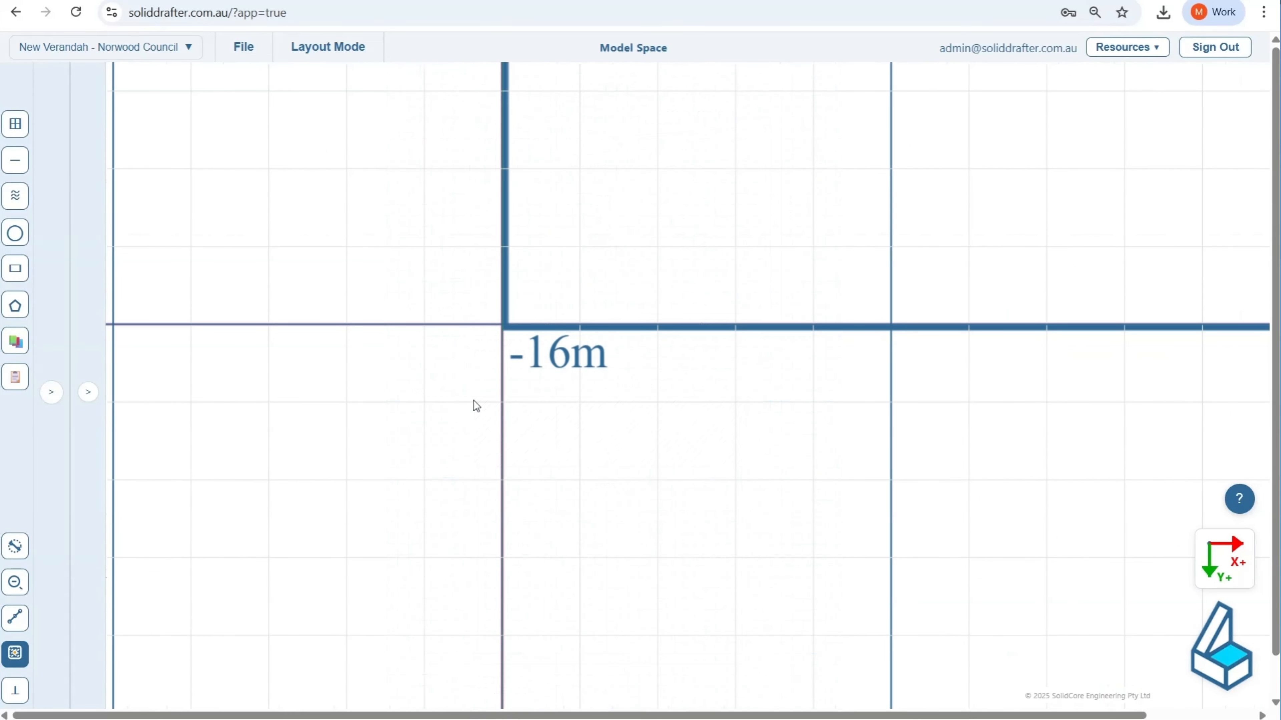
{"action": "left_click", "coordinate": [20, 269]}
{"action": "scroll", "coordinate": [288, 310], "scroll_direction": "up", "scroll_amount": 5}
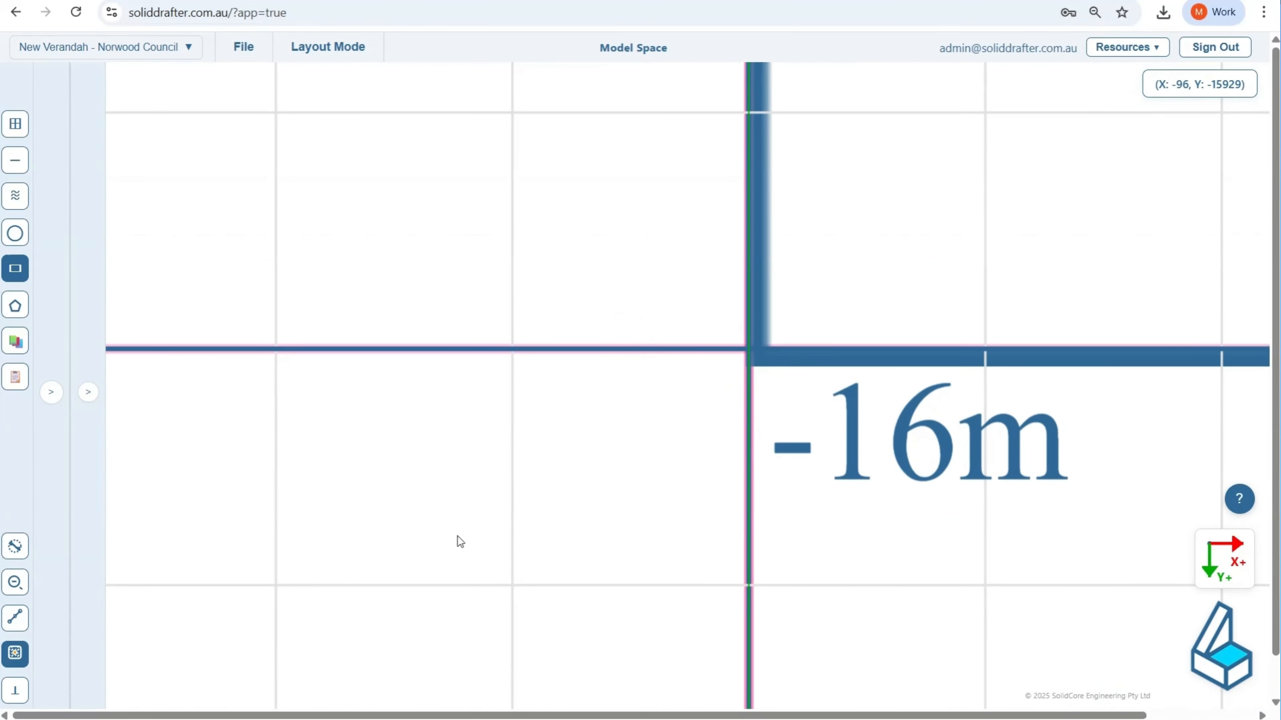
{"action": "middle_click_drag", "start_coordinate": [469, 534], "coordinate": [179, 540]}
{"action": "scroll", "coordinate": [429, 368], "scroll_direction": "up", "scroll_amount": 1}
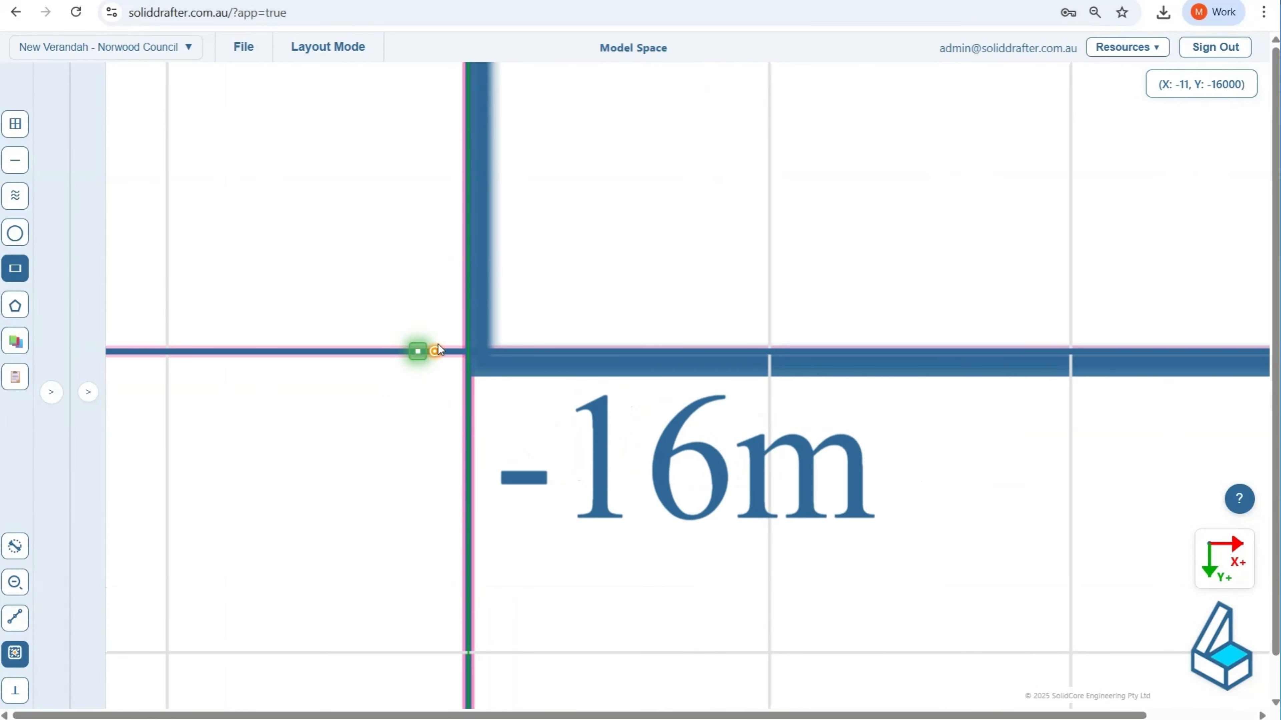
{"action": "left_click", "coordinate": [467, 351]}
{"action": "key", "text": "Tab"}
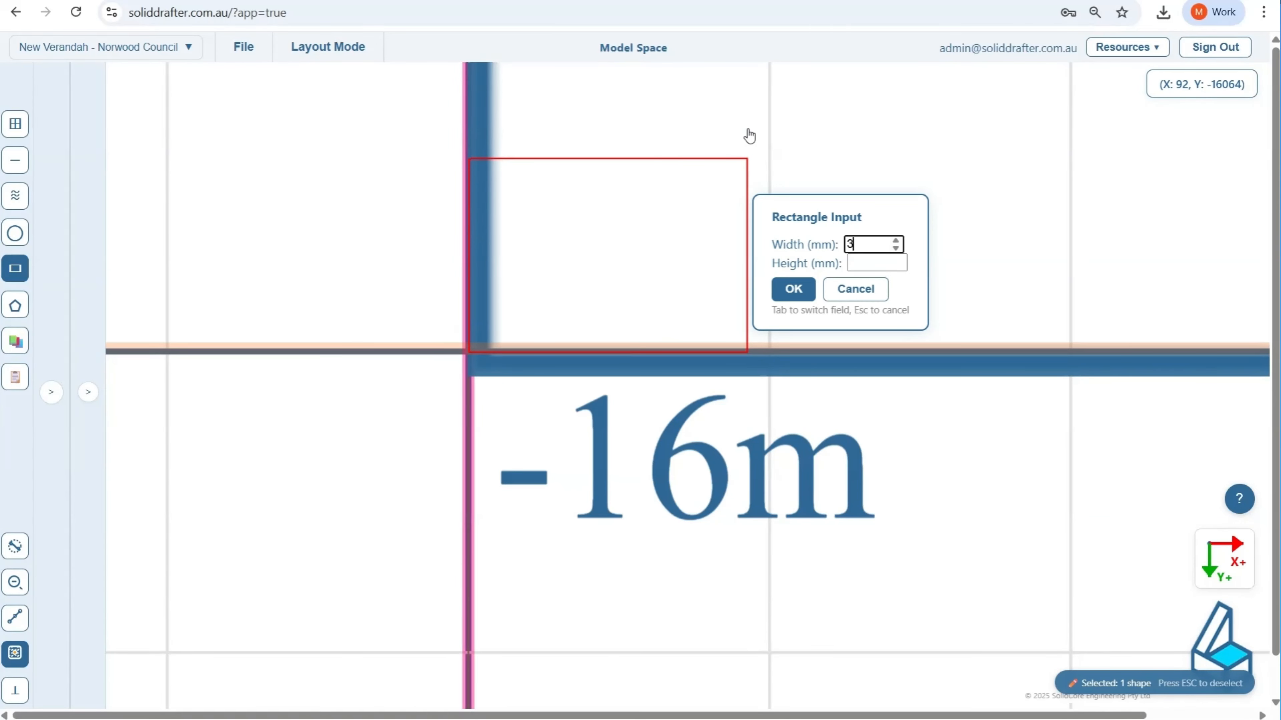
{"action": "left_click", "coordinate": [868, 265]}
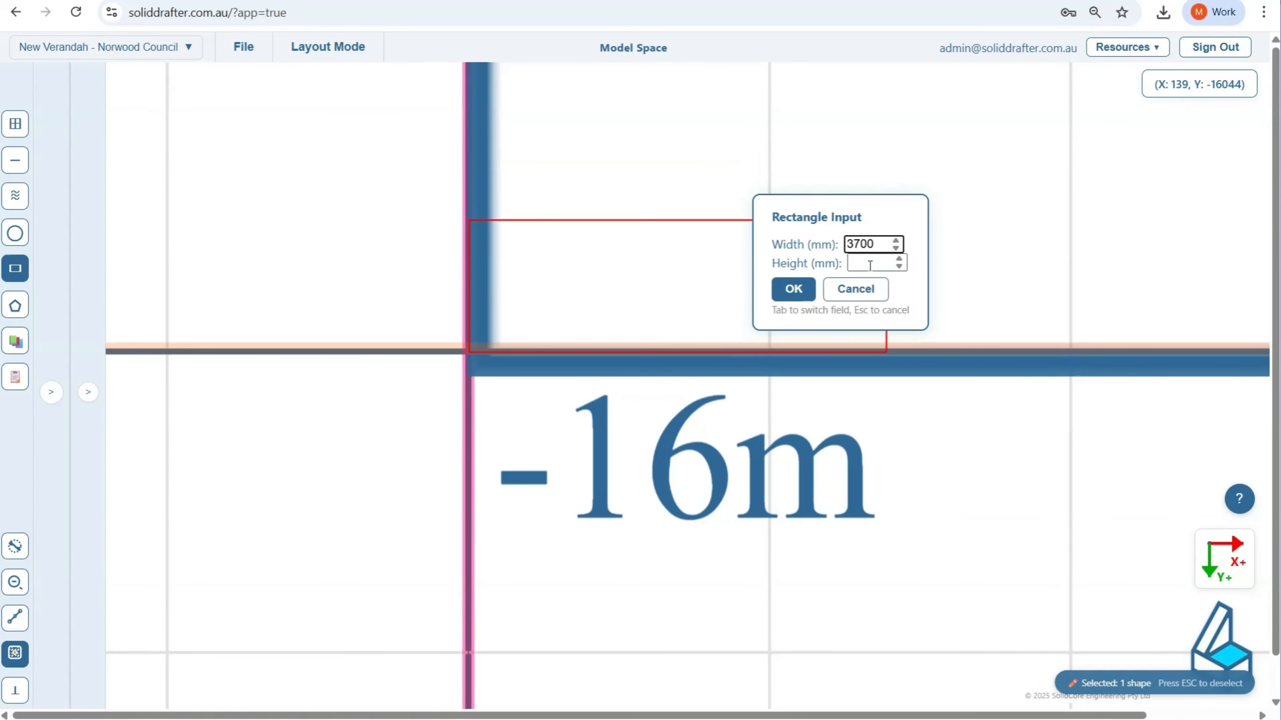
{"action": "type", "text": "2550"}
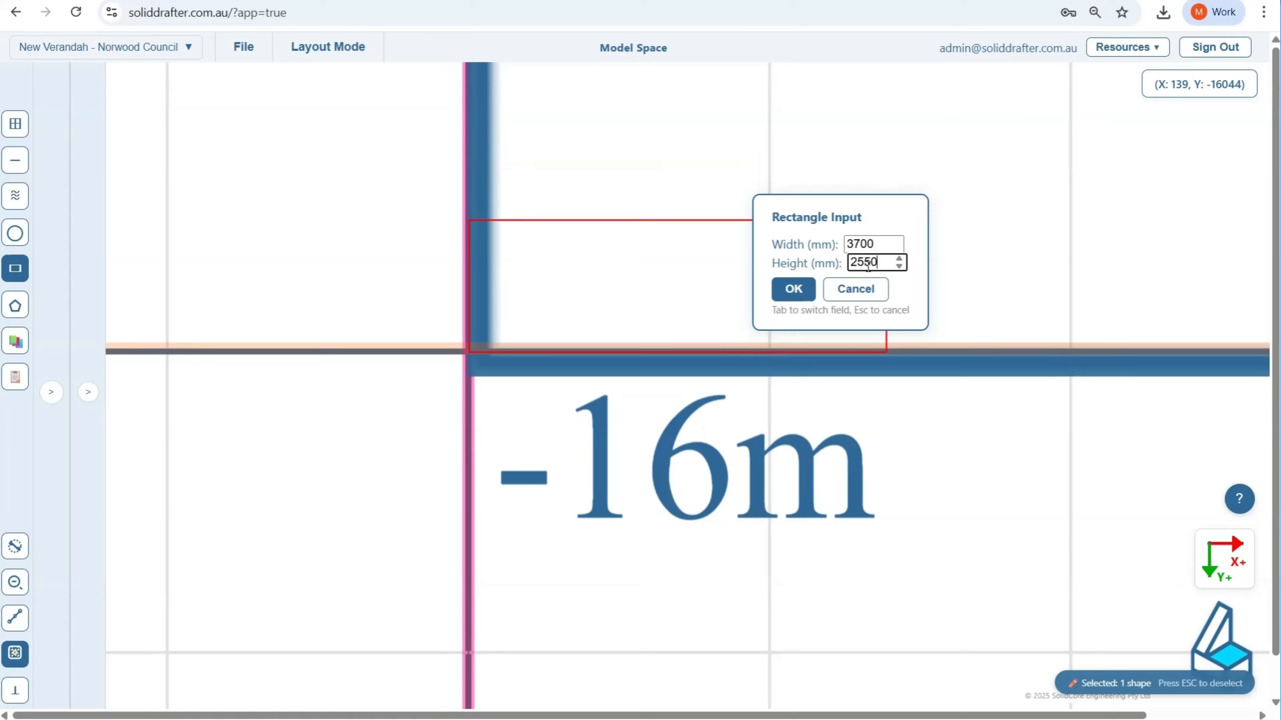
{"action": "left_click", "coordinate": [792, 289]}
{"action": "scroll", "coordinate": [420, 326], "scroll_direction": "down", "scroll_amount": 5}
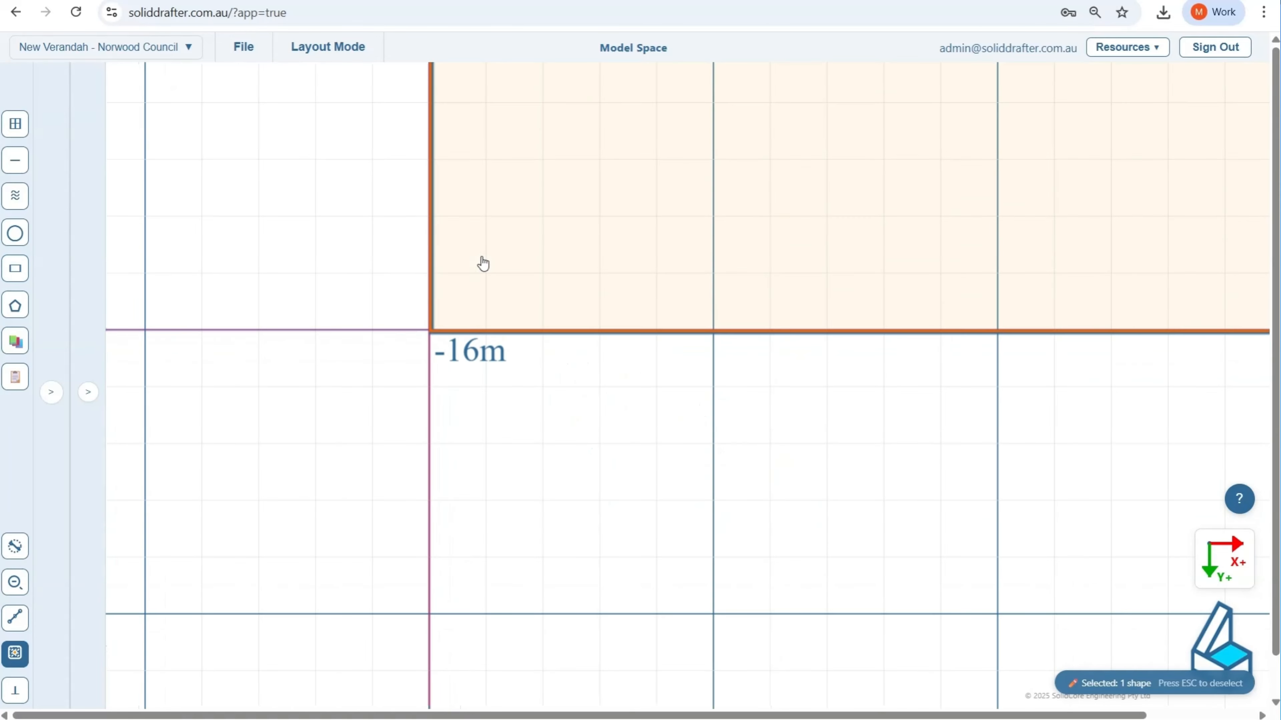
{"action": "scroll", "coordinate": [378, 535], "scroll_direction": "down", "scroll_amount": 5}
{"action": "scroll", "coordinate": [409, 335], "scroll_direction": "up", "scroll_amount": 4}
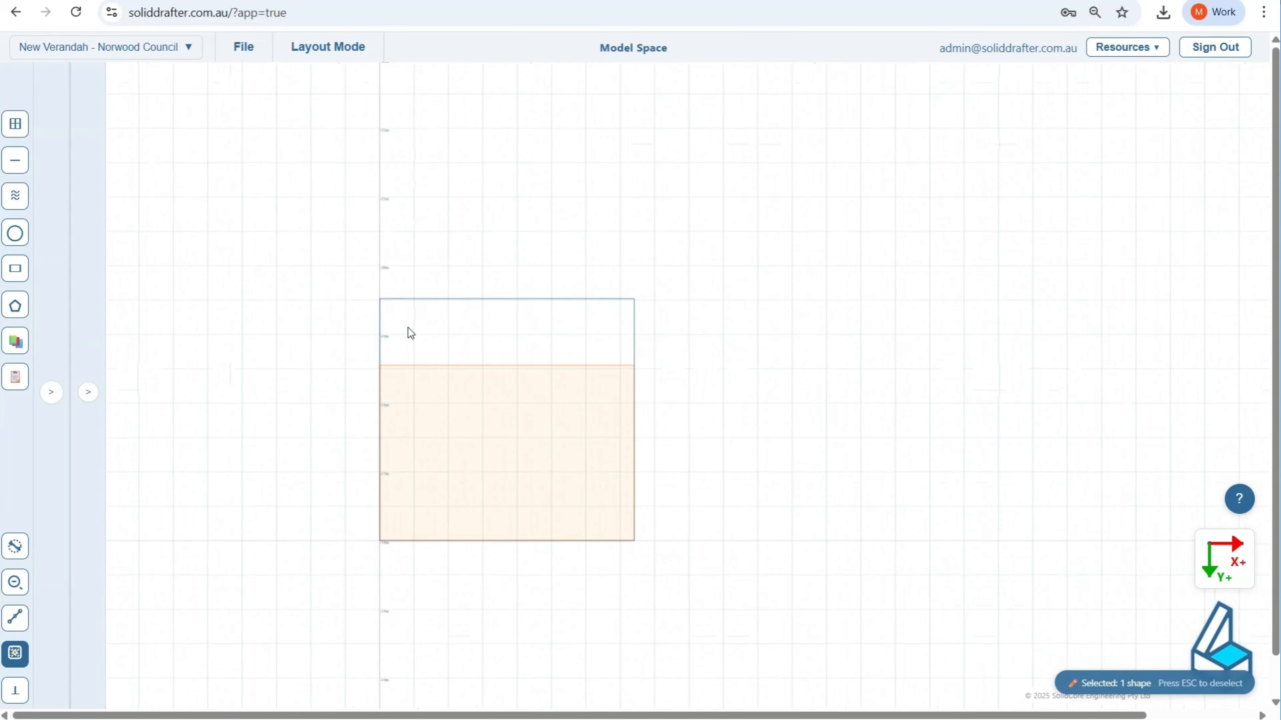
{"action": "key", "text": "Escape"}
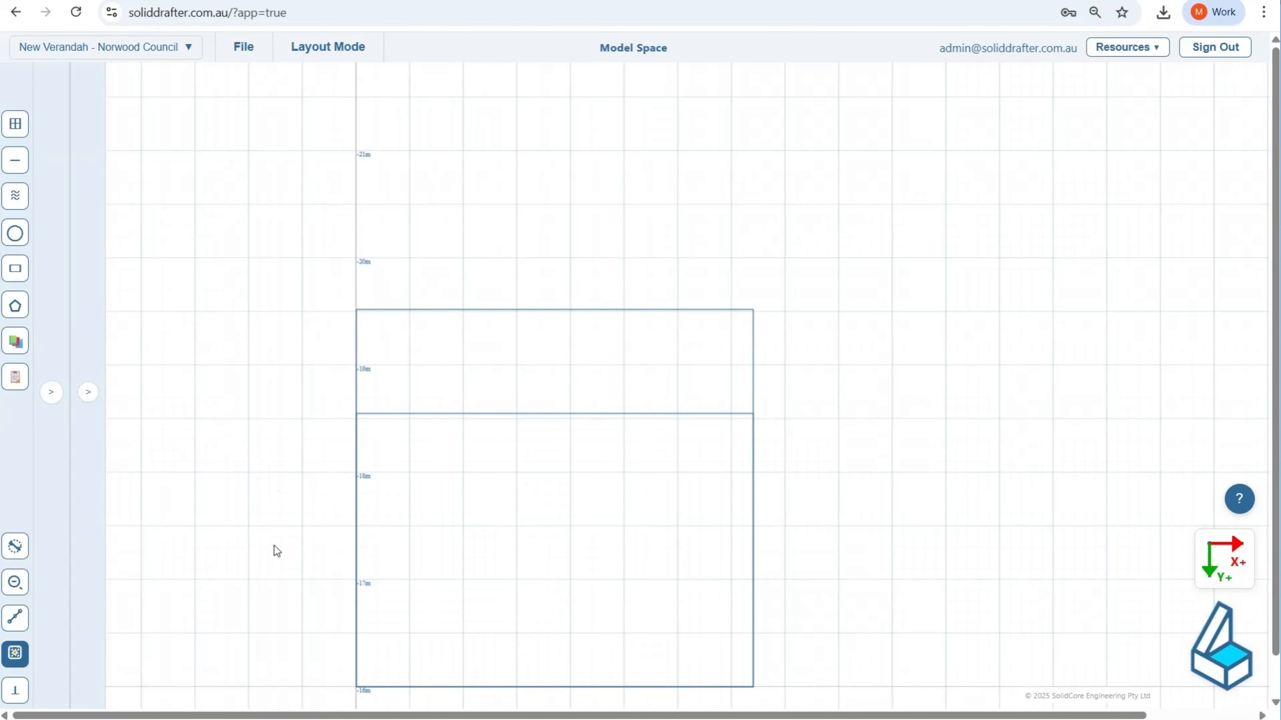
Step: Select the 3520 mm high rectangle and open the shapes table at its latest entries
{"action": "left_click", "coordinate": [413, 382]}
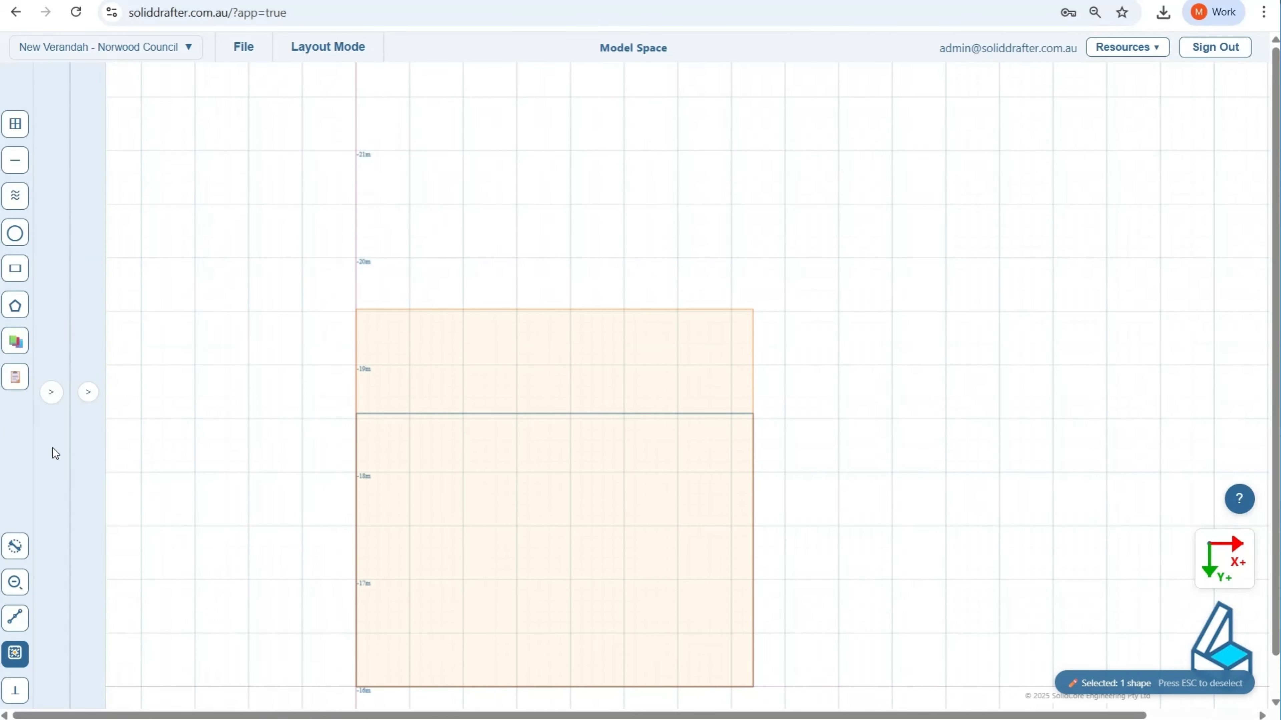
{"action": "left_click", "coordinate": [51, 392]}
{"action": "scroll", "coordinate": [151, 404], "scroll_direction": "down", "scroll_amount": 10}
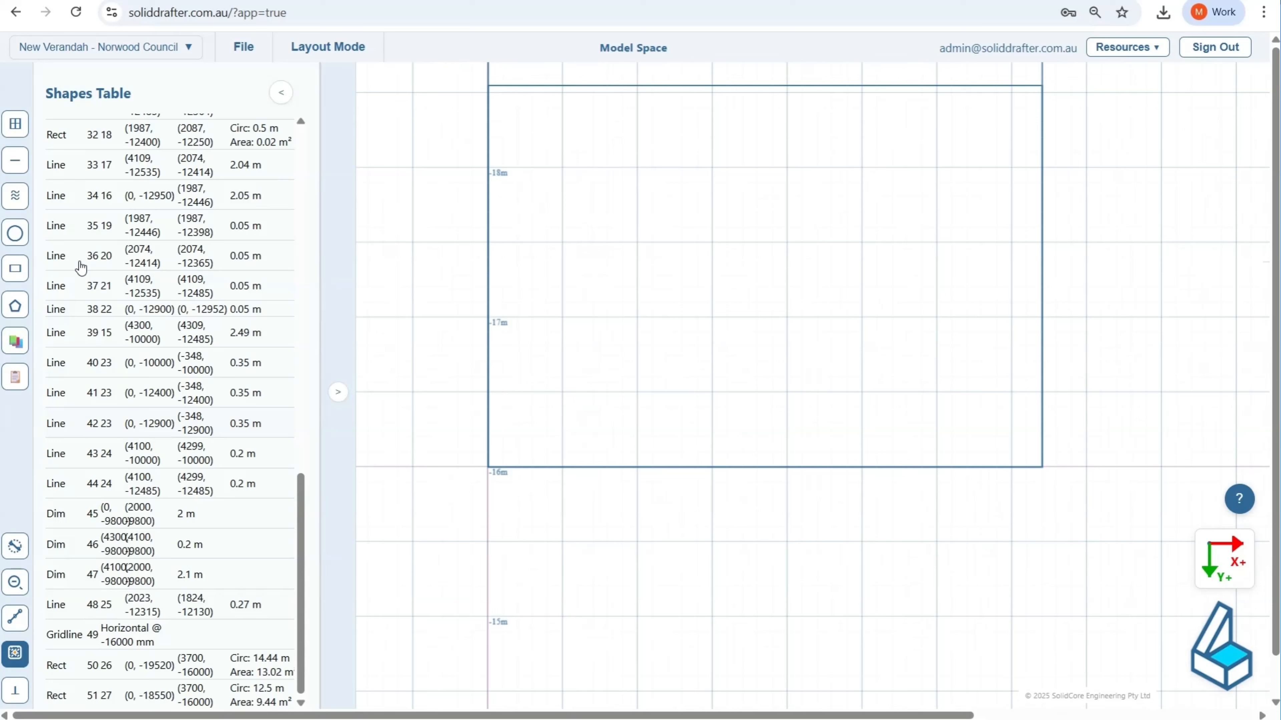
Step: With snapping on, draw a door rectangle 1800 mm wide and 2100 mm high upward from the -16 m gridline intersection
{"action": "left_click", "coordinate": [15, 269]}
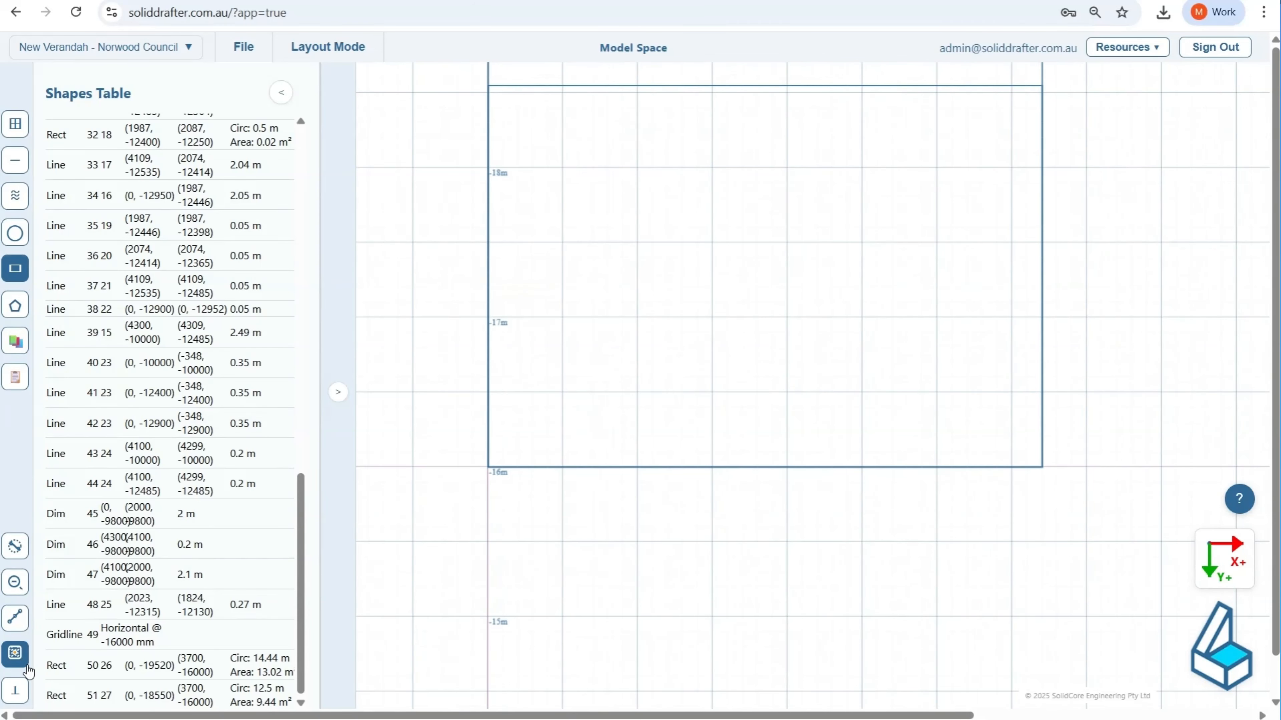
{"action": "left_click", "coordinate": [15, 653]}
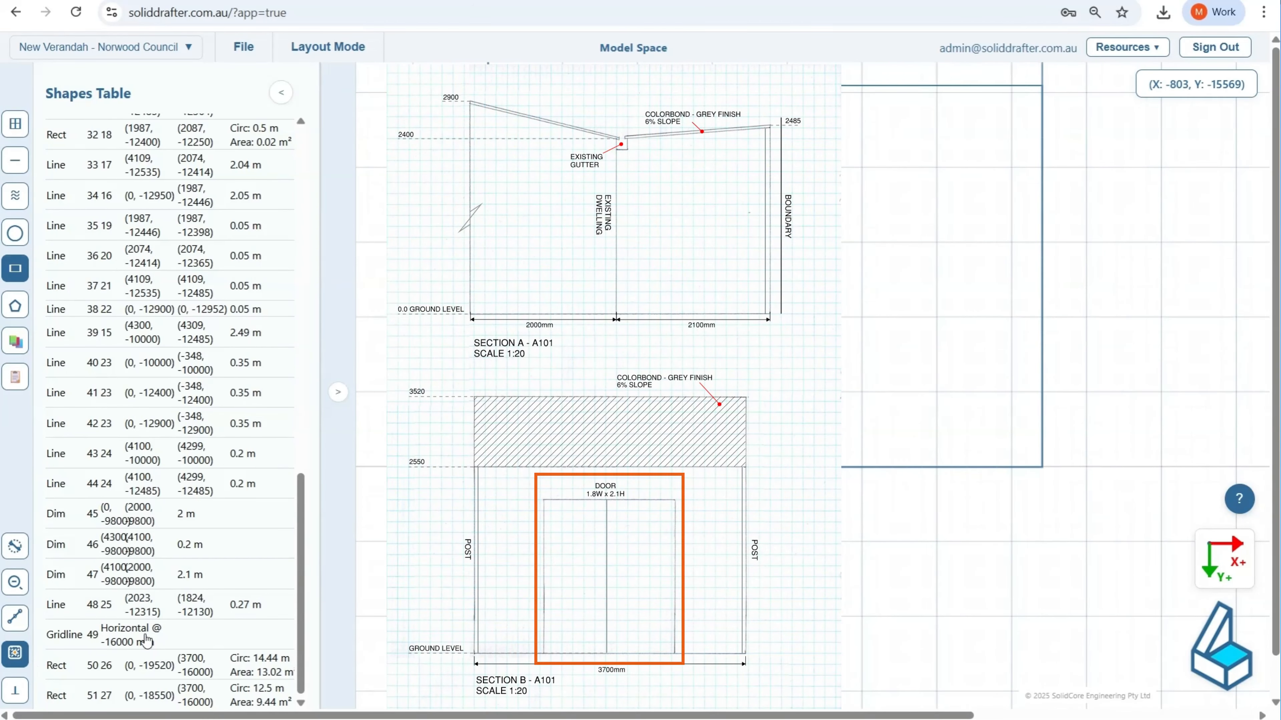
{"action": "scroll", "coordinate": [439, 458], "scroll_direction": "up", "scroll_amount": 1}
{"action": "scroll", "coordinate": [438, 484], "scroll_direction": "up", "scroll_amount": 6}
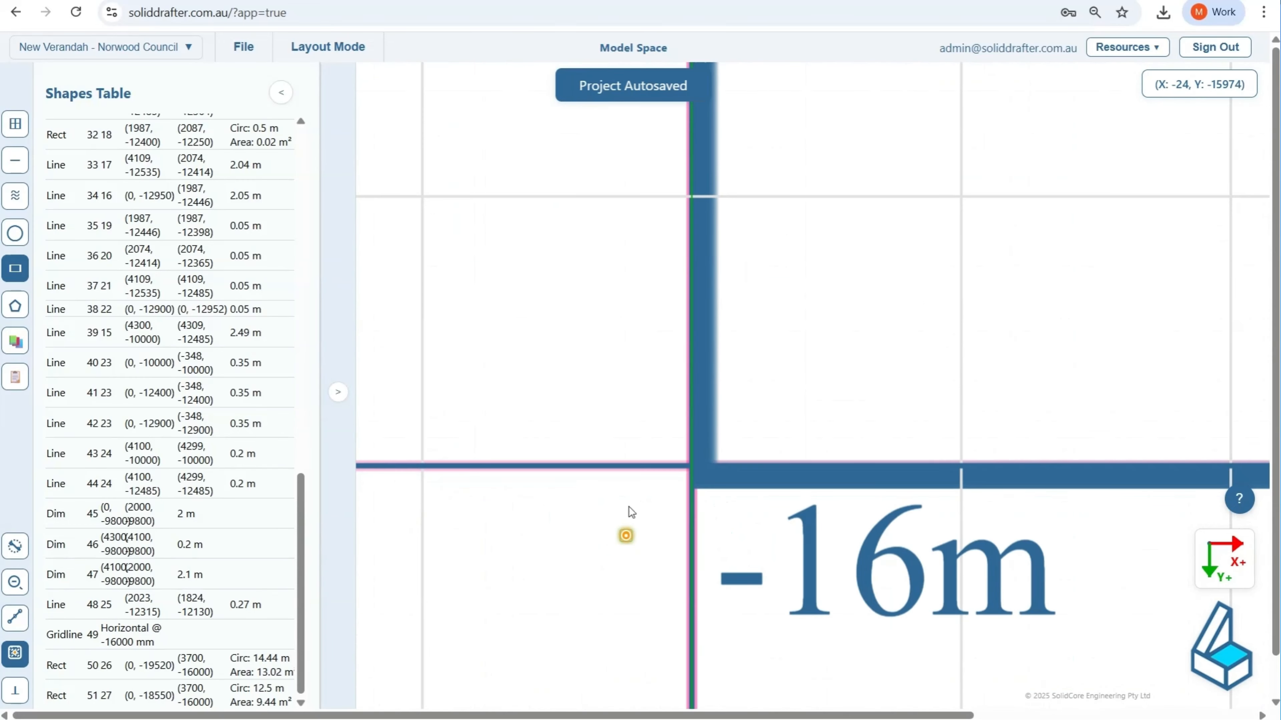
{"action": "left_click_drag", "start_coordinate": [690, 464], "coordinate": [1014, 198]}
{"action": "key", "text": "Tab"}
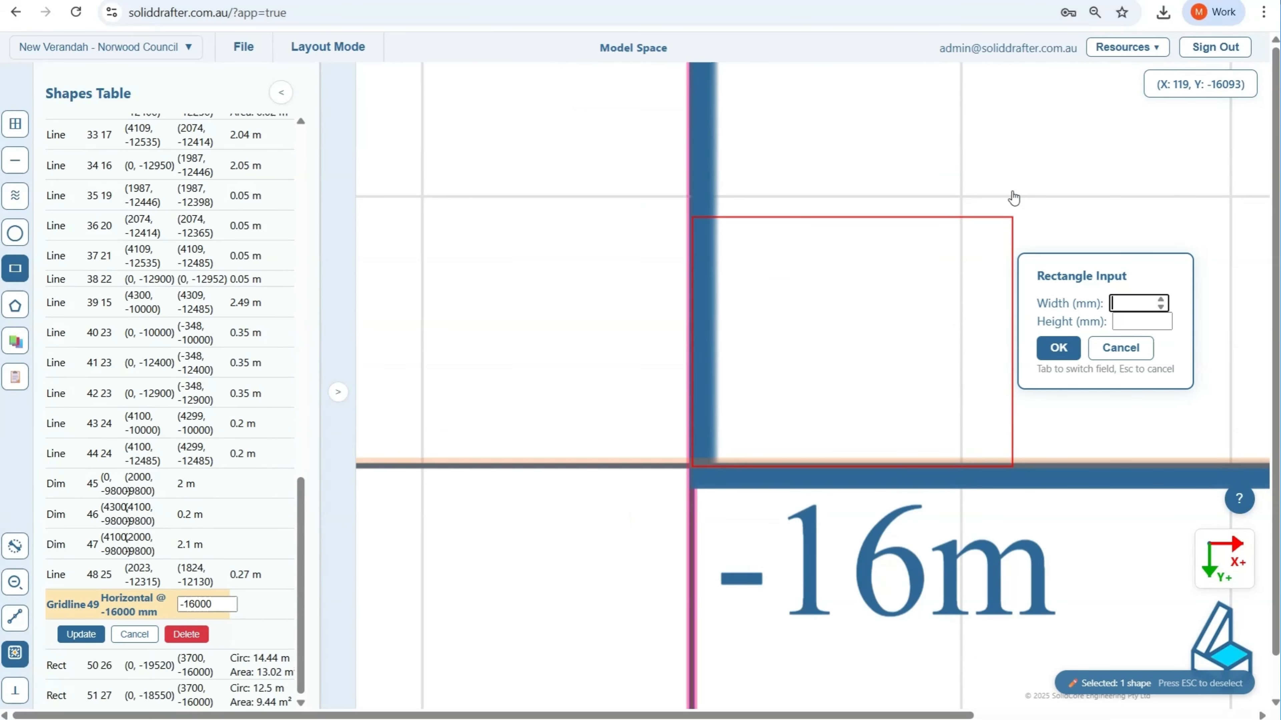
{"action": "type", "text": "1800"}
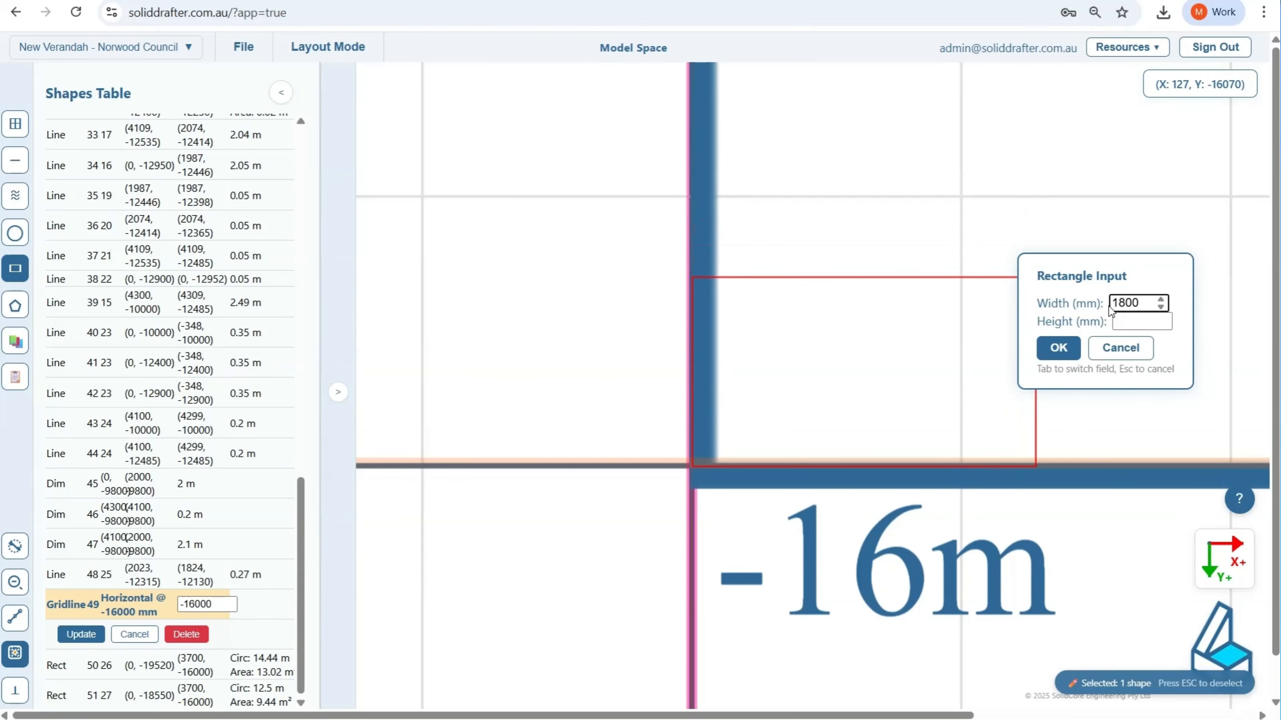
{"action": "left_click", "coordinate": [1141, 322]}
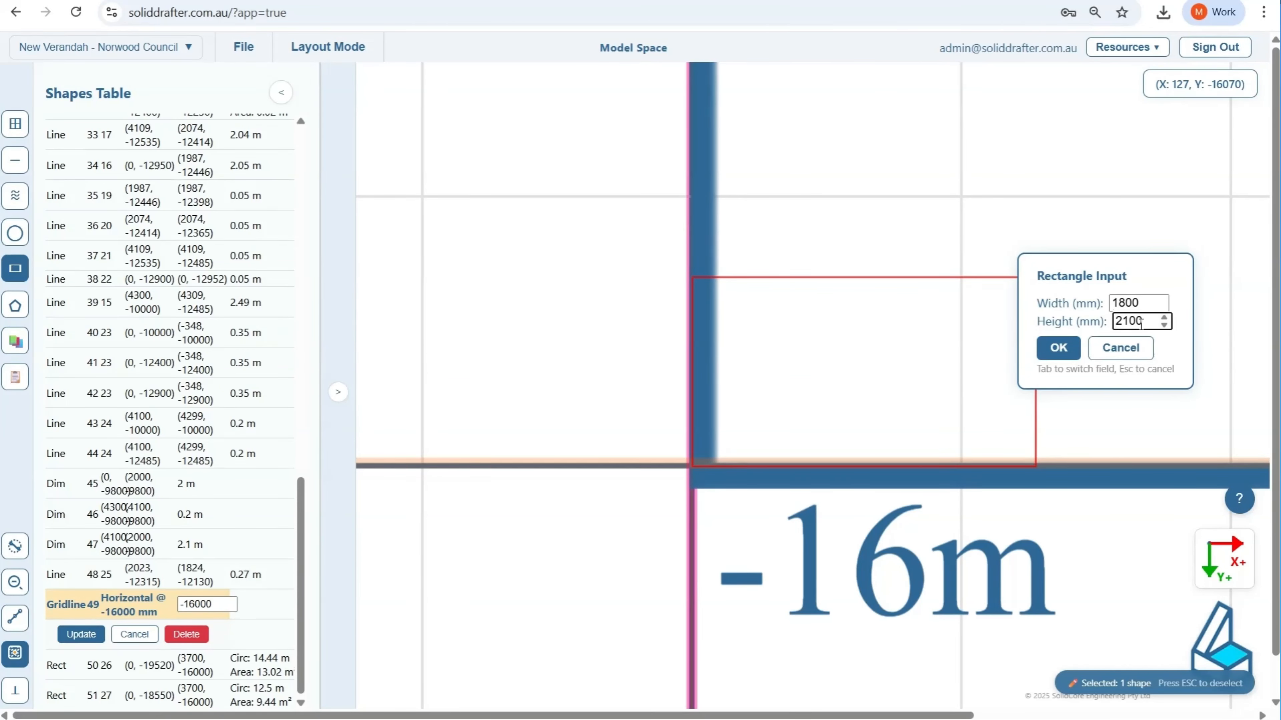
{"action": "type", "text": "2100"}
{"action": "left_click", "coordinate": [1059, 349]}
{"action": "scroll", "coordinate": [792, 409], "scroll_direction": "down", "scroll_amount": 5}
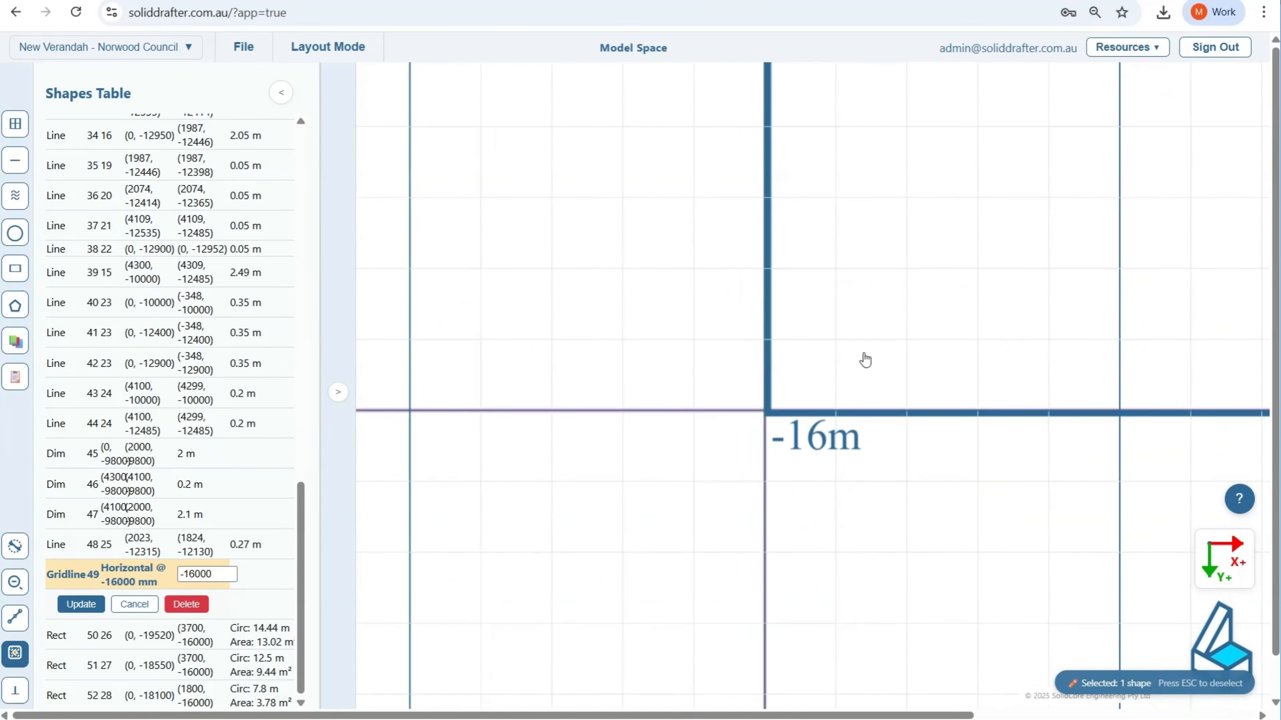
Step: Move the door rectangle 950 mm in X and 0 mm in Y to centre it in the elevation
{"action": "scroll", "coordinate": [711, 343], "scroll_direction": "down", "scroll_amount": 5}
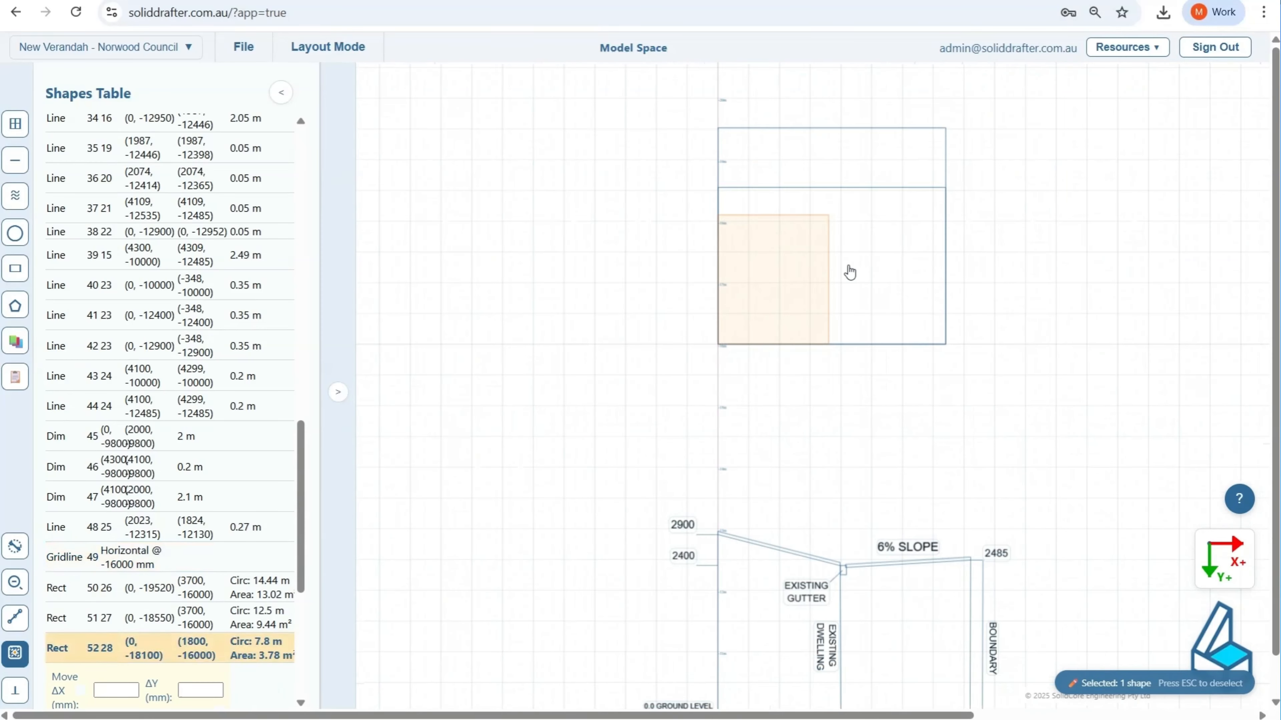
{"action": "scroll", "coordinate": [812, 302], "scroll_direction": "up", "scroll_amount": 3}
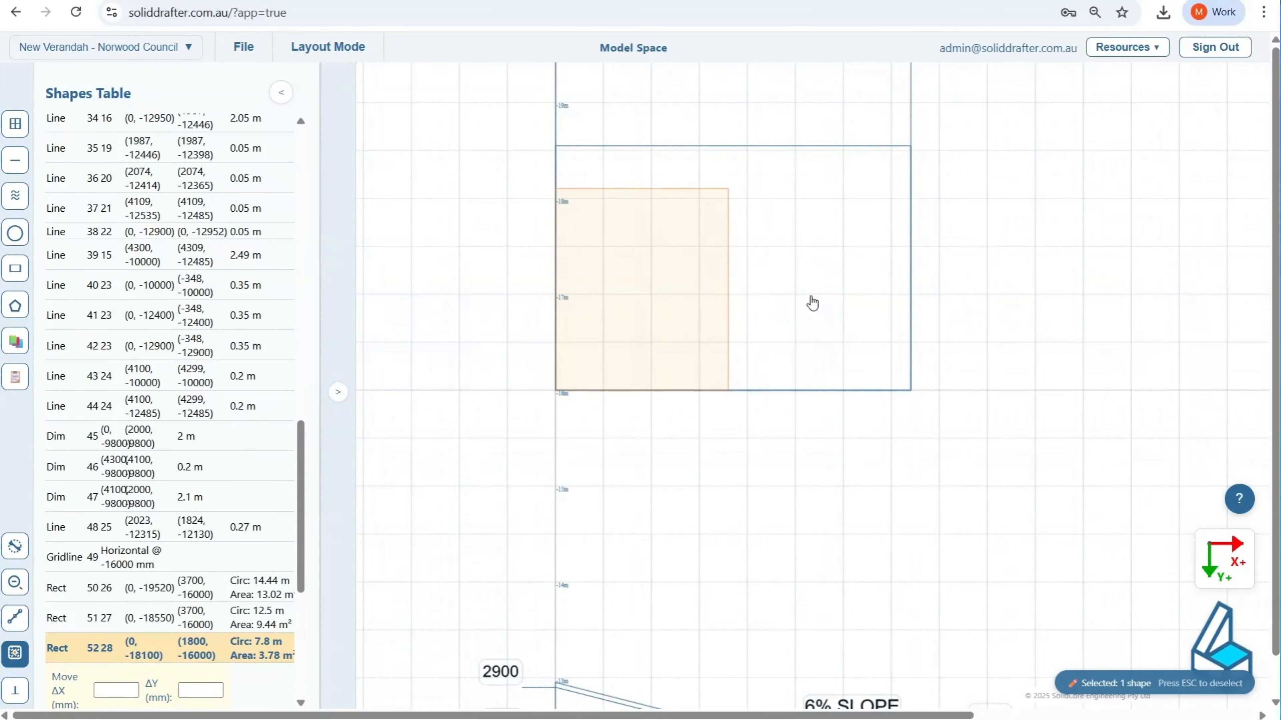
{"action": "left_click", "coordinate": [88, 646]}
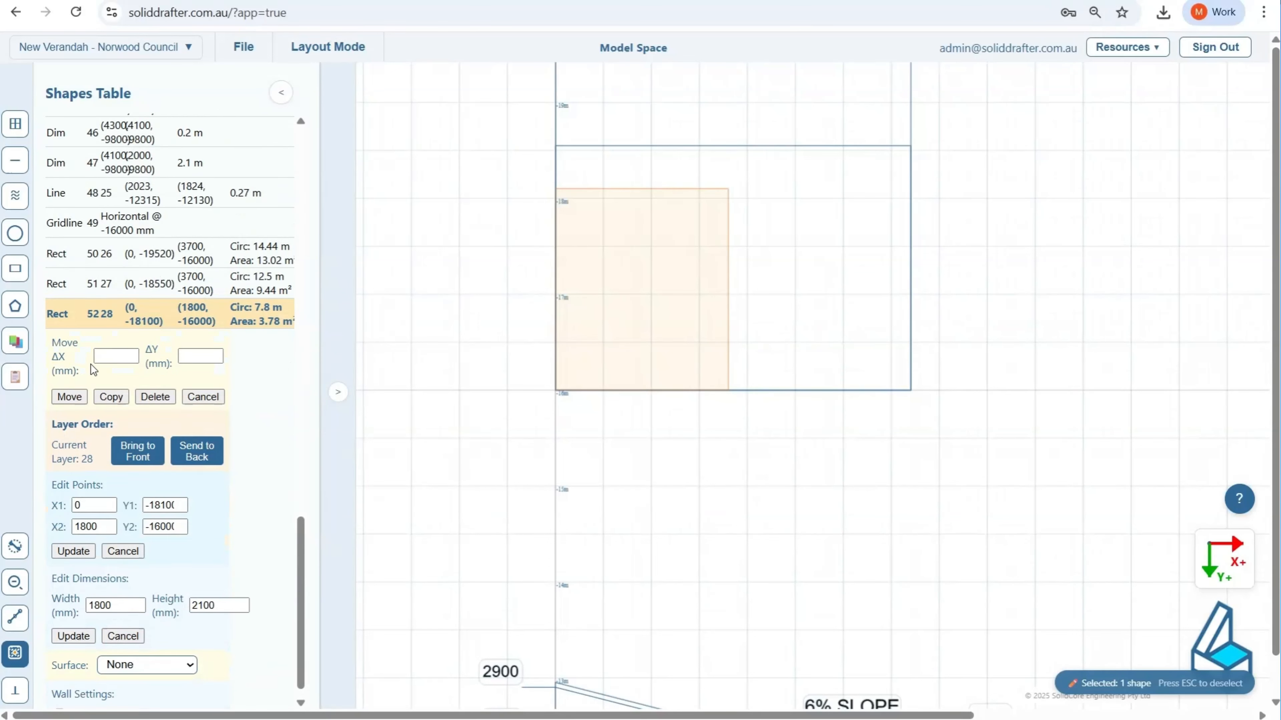
{"action": "left_click", "coordinate": [117, 357]}
{"action": "left_click", "coordinate": [197, 356]}
{"action": "type", "text": "0"}
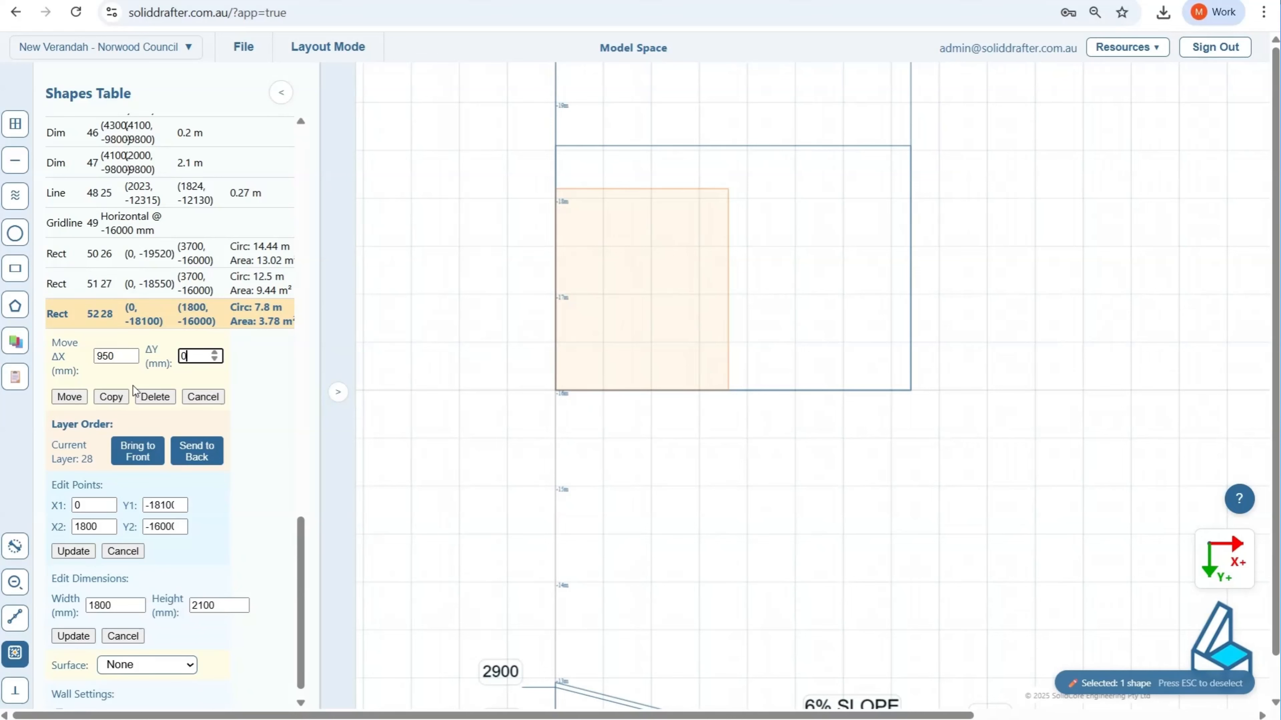
{"action": "left_click", "coordinate": [69, 397]}
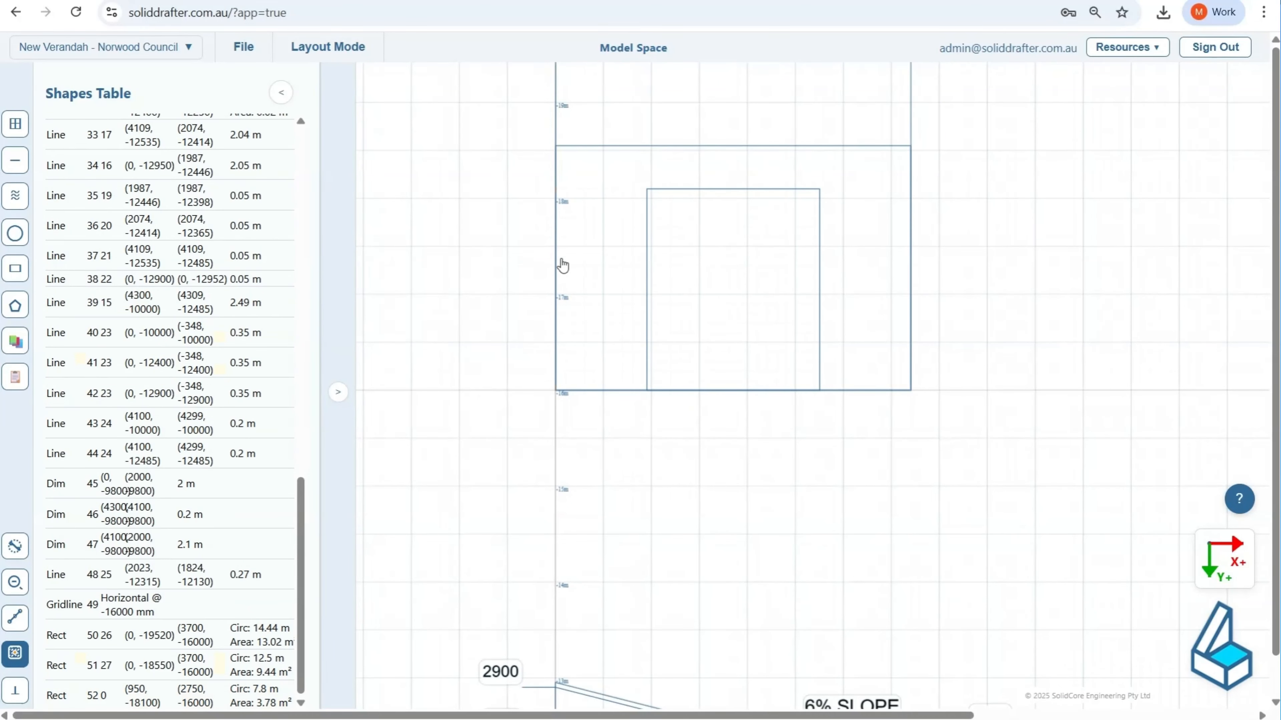
Step: With snapping on, draw a rectangle about 3700 mm by 969 mm over the roof band above the 2550 mm rectangle, and deselect everything
{"action": "middle_click_drag", "start_coordinate": [561, 261], "coordinate": [561, 370]}
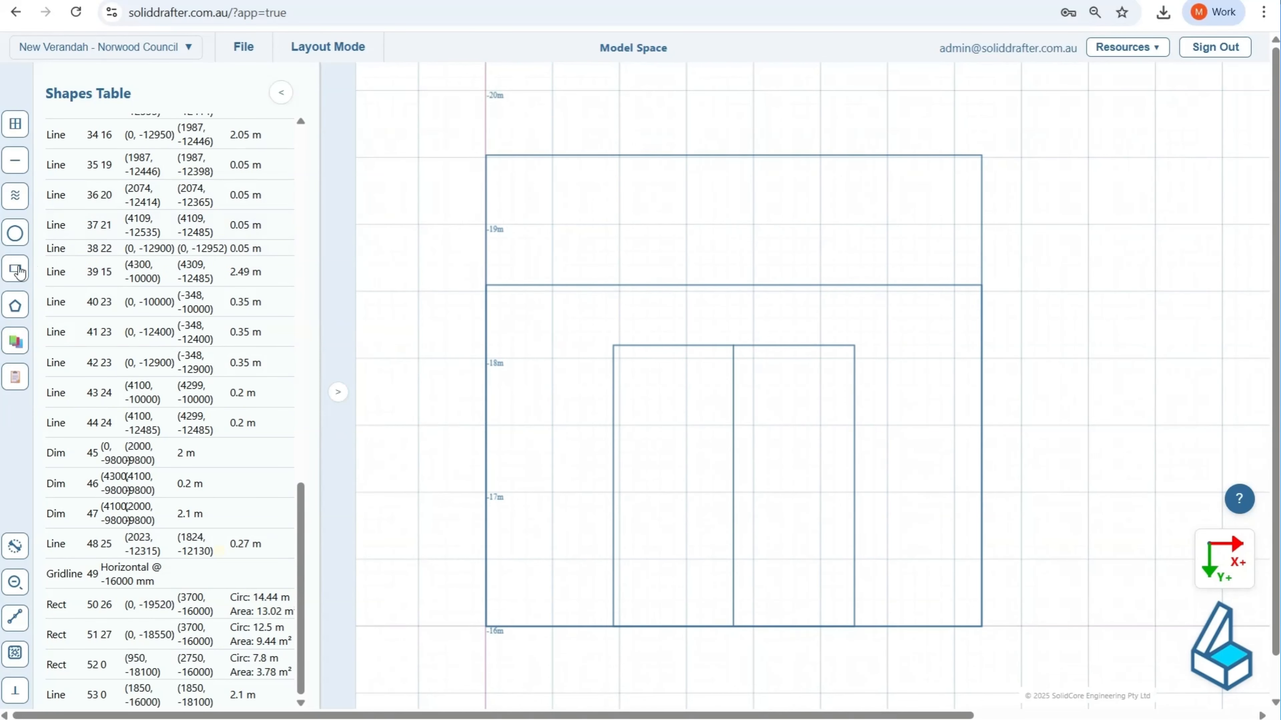
{"action": "left_click", "coordinate": [15, 268]}
{"action": "left_click", "coordinate": [15, 653]}
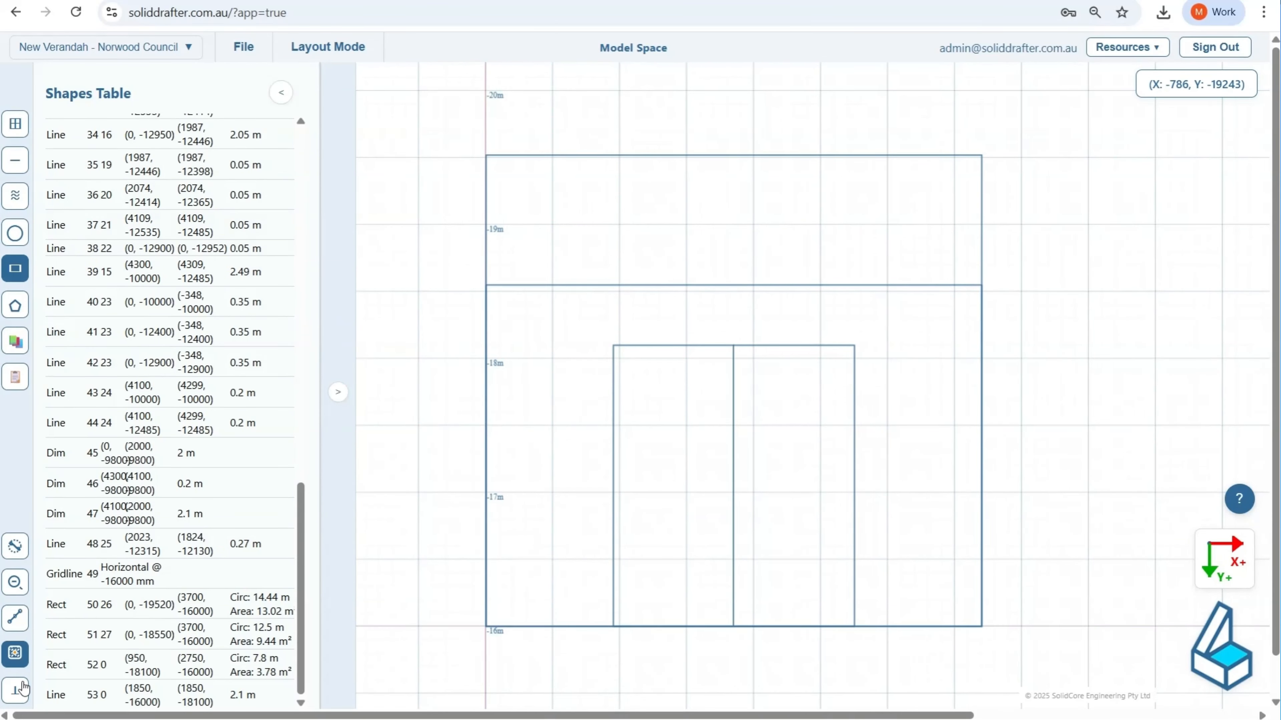
{"action": "scroll", "coordinate": [476, 158], "scroll_direction": "up", "scroll_amount": 5}
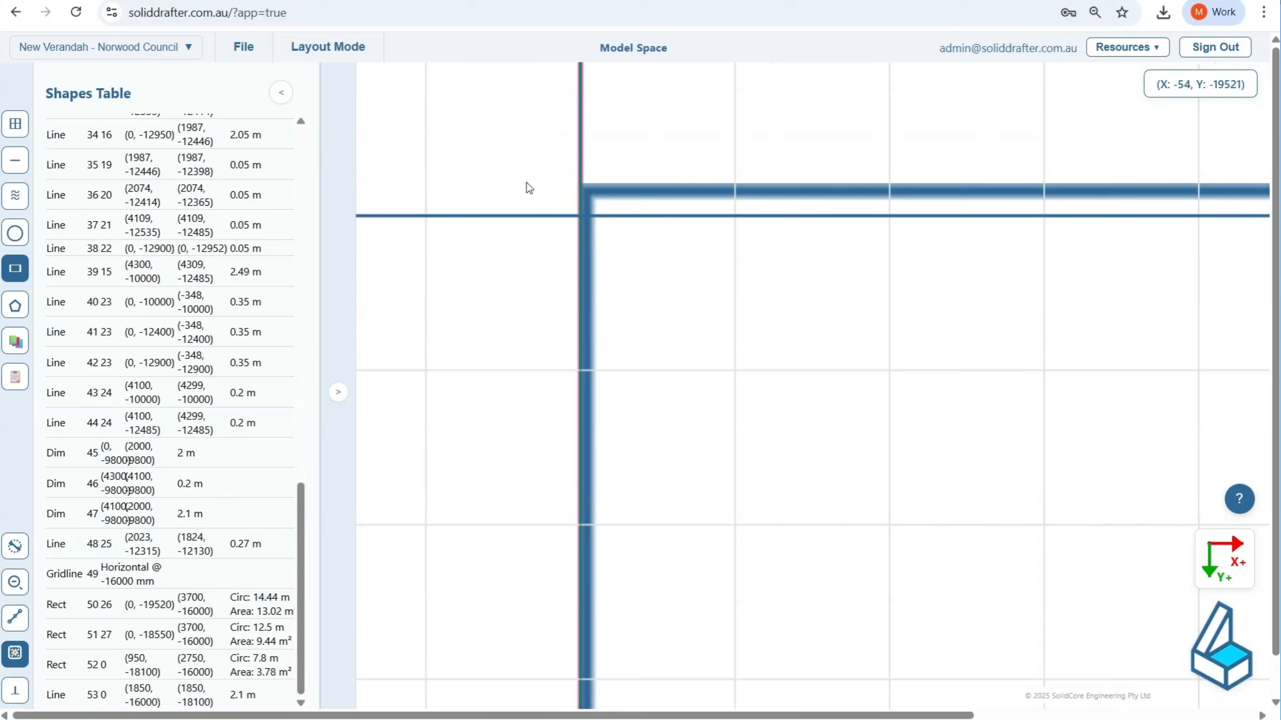
{"action": "left_click", "coordinate": [586, 177]}
{"action": "scroll", "coordinate": [821, 204], "scroll_direction": "down", "scroll_amount": 5}
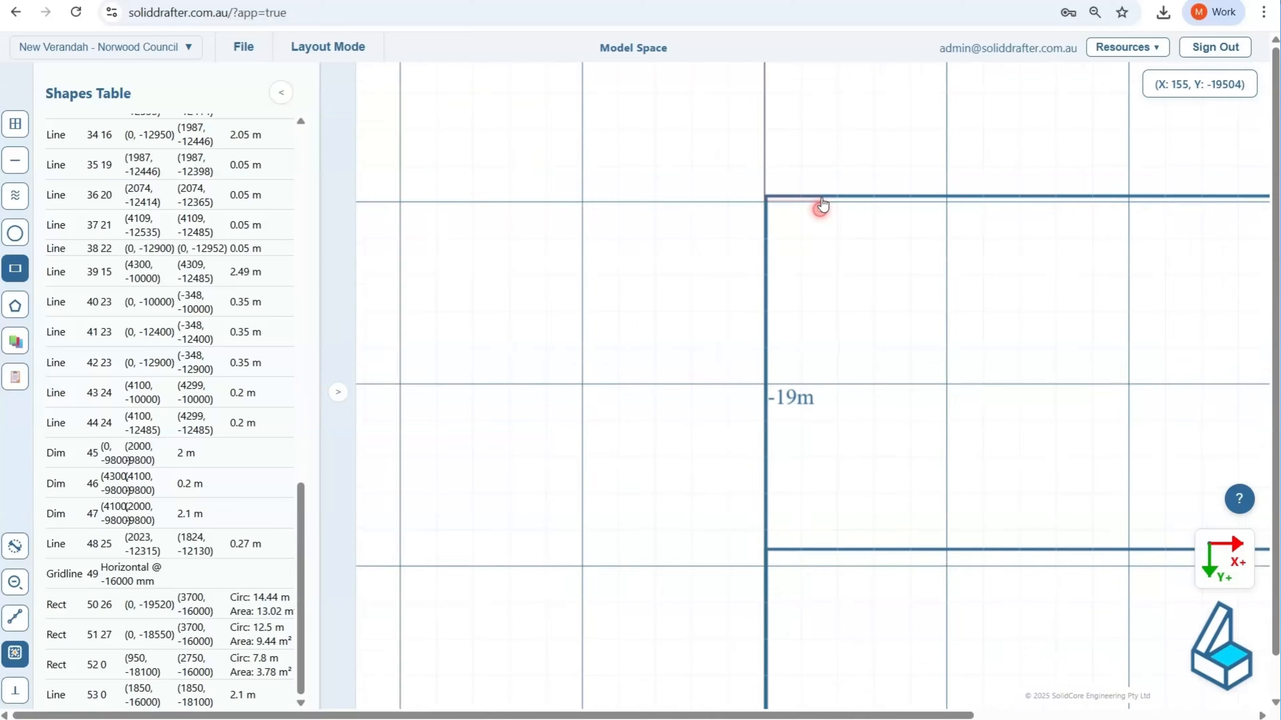
{"action": "scroll", "coordinate": [827, 366], "scroll_direction": "up", "scroll_amount": 5}
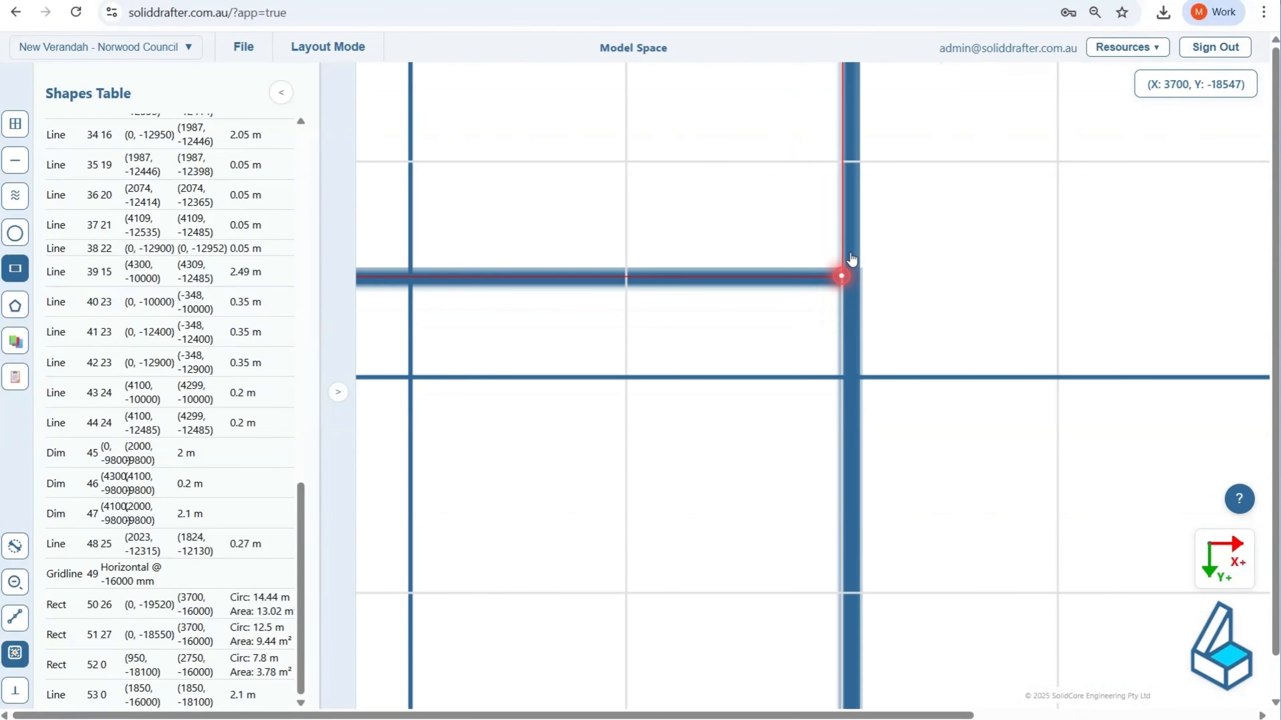
{"action": "left_click", "coordinate": [852, 260]}
{"action": "scroll", "coordinate": [827, 303], "scroll_direction": "down", "scroll_amount": 5}
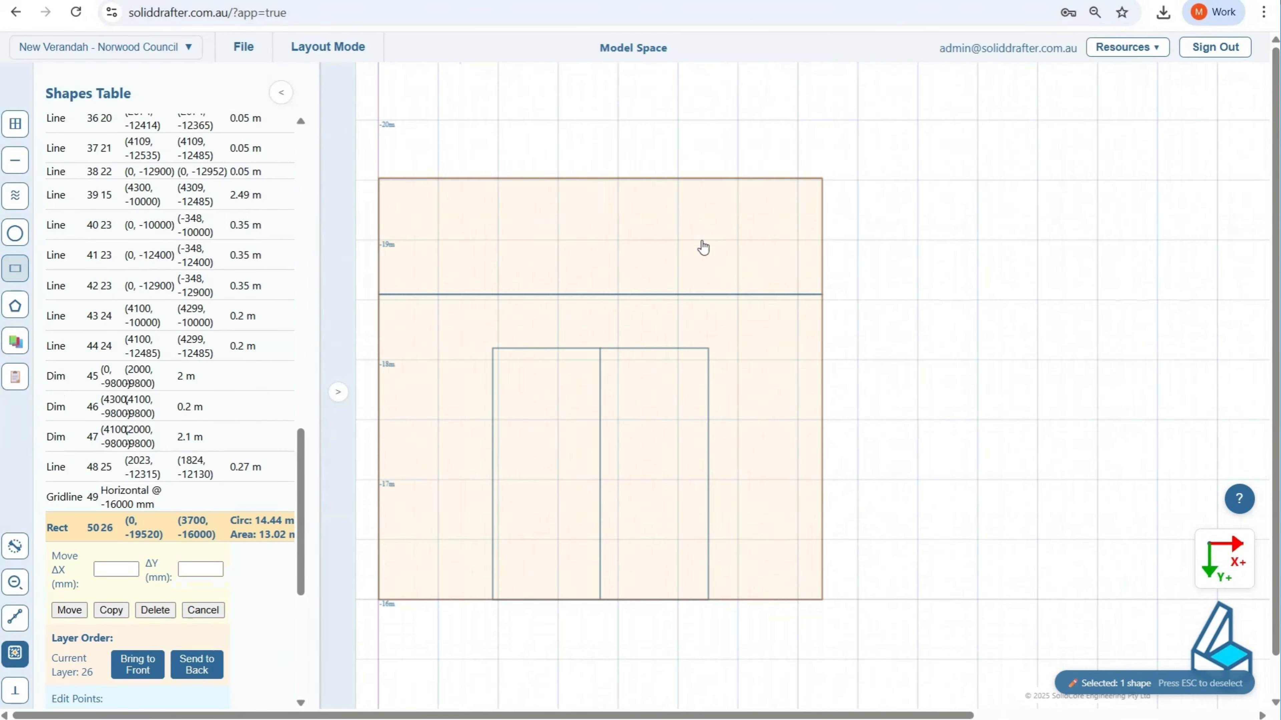
{"action": "key", "text": "Escape"}
{"action": "key", "text": "Escape"}
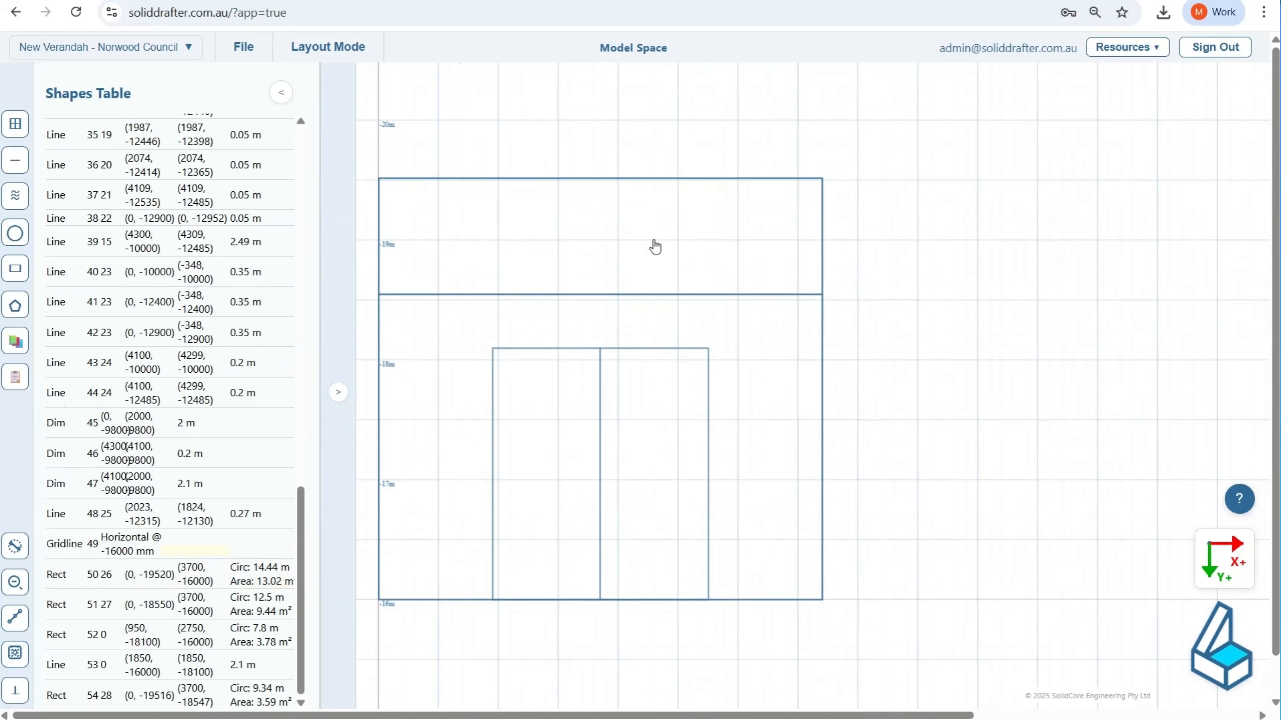
Step: Apply a Hatch surface with the Diagonal Lines pattern to the roof band rectangle and deselect it
{"action": "left_click", "coordinate": [654, 246]}
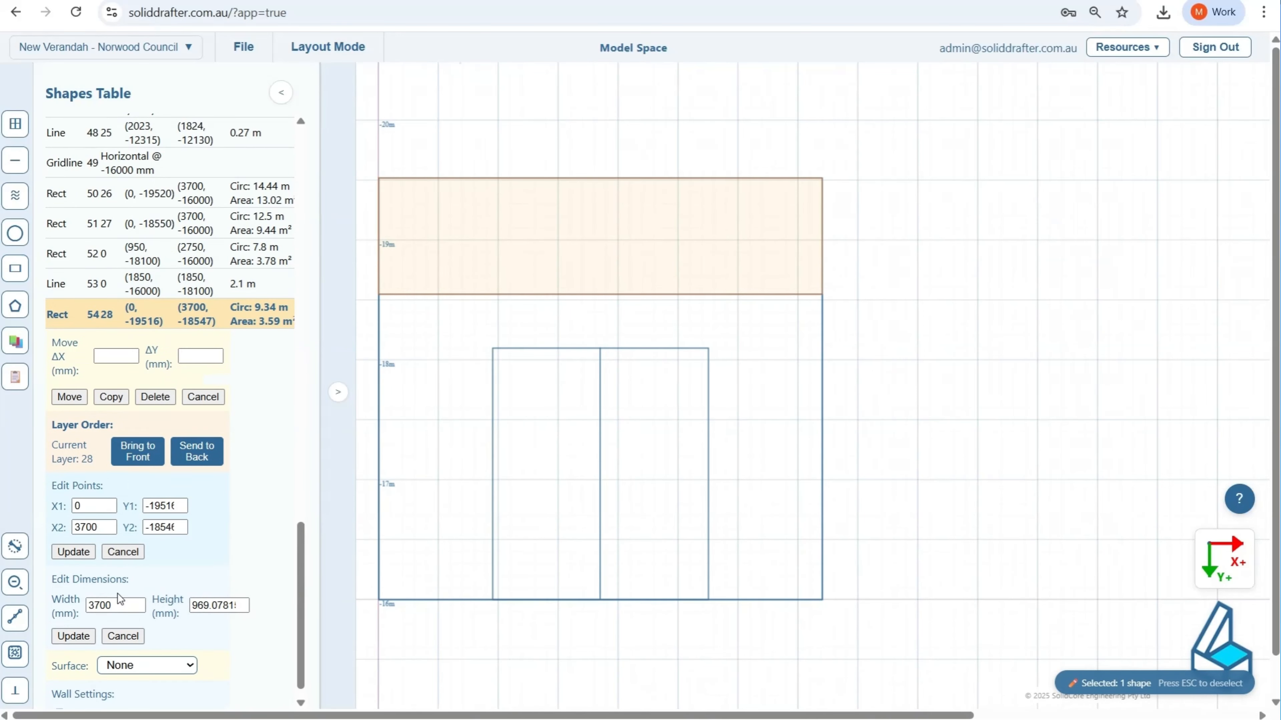
{"action": "left_click", "coordinate": [130, 665]}
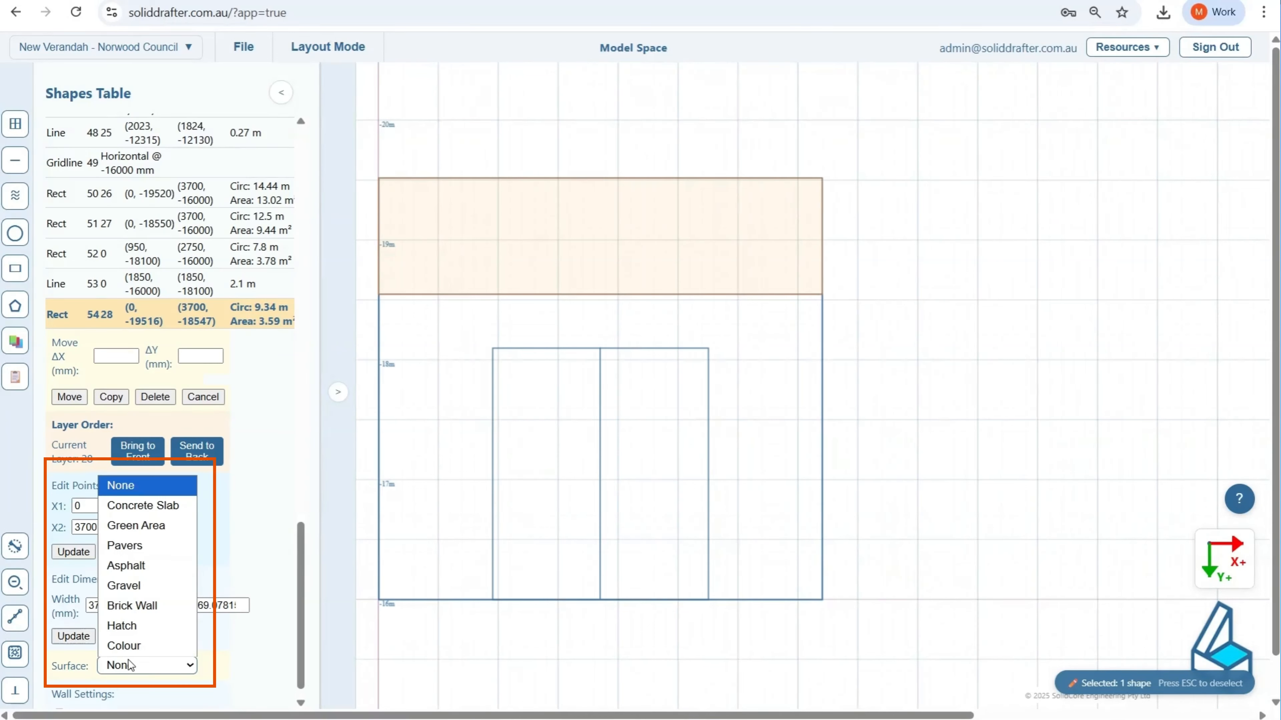
{"action": "left_click", "coordinate": [157, 630]}
{"action": "scroll", "coordinate": [172, 605], "scroll_direction": "down", "scroll_amount": 1}
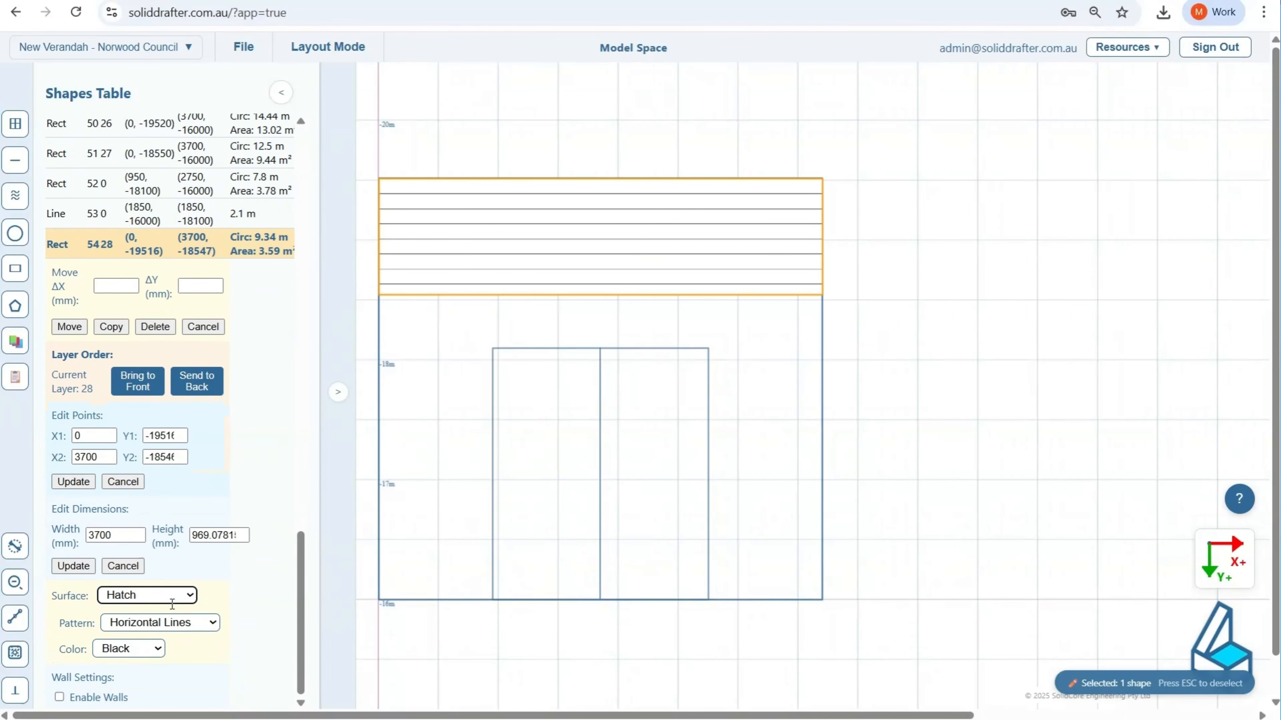
{"action": "left_click", "coordinate": [174, 623]}
{"action": "left_click", "coordinate": [173, 548]}
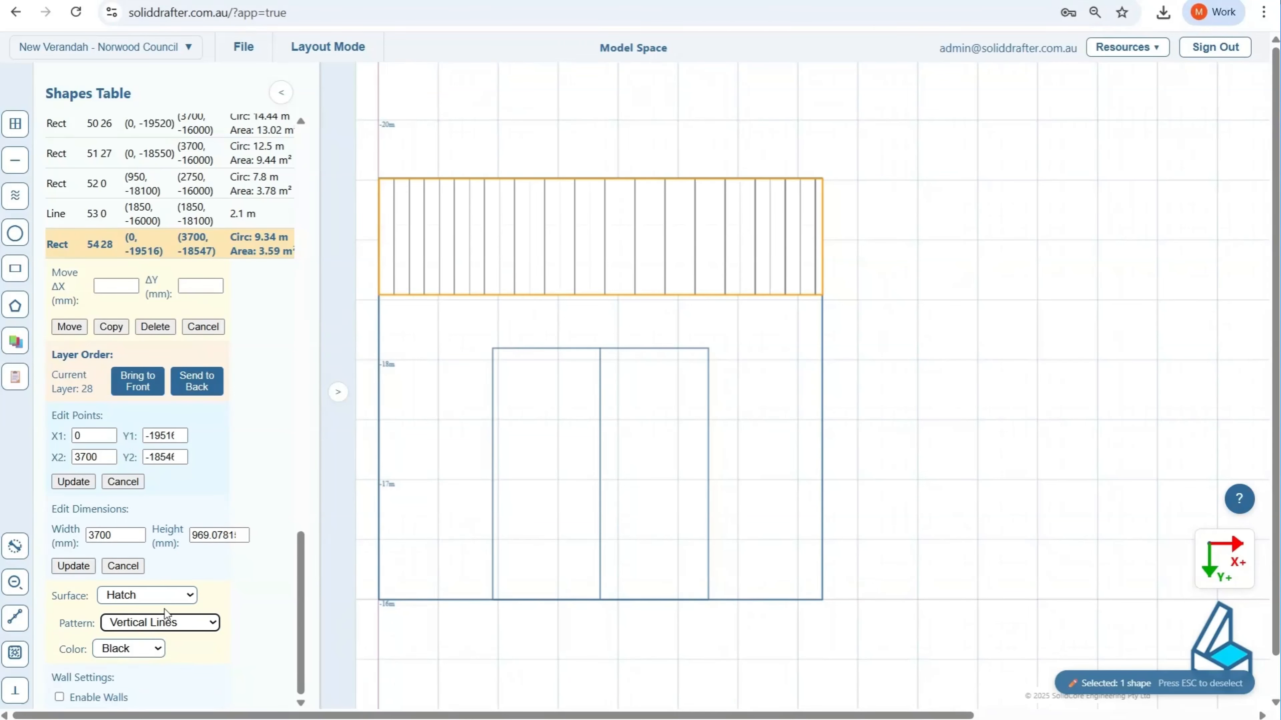
{"action": "left_click", "coordinate": [166, 622]}
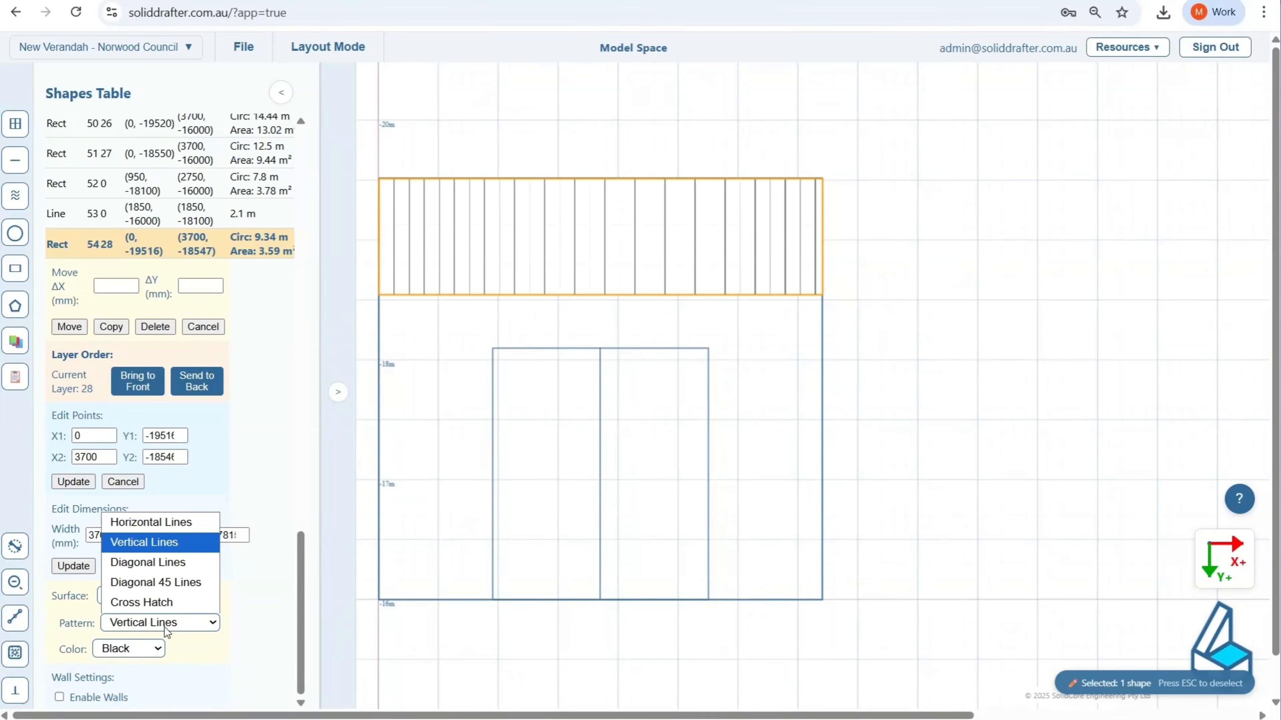
{"action": "left_click", "coordinate": [175, 567]}
{"action": "key", "text": "Escape"}
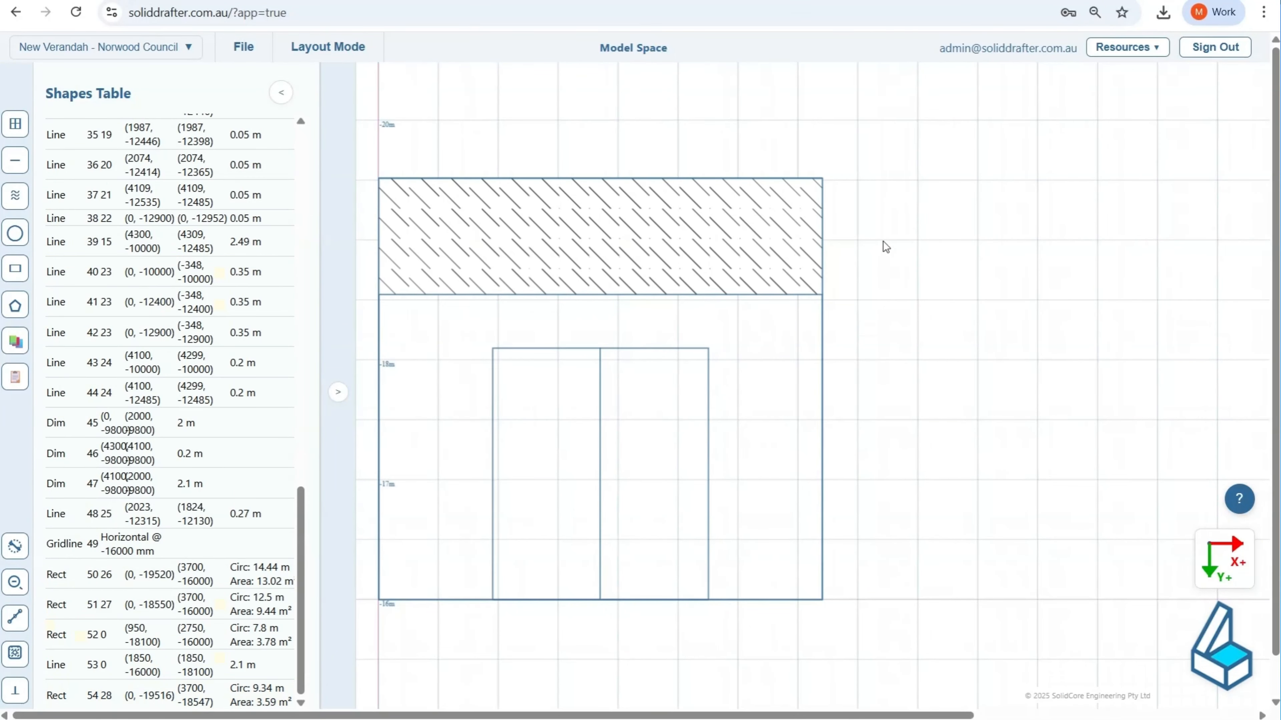
Step: With snapping and ortho on, draw a horizontal ground-level line about 0.53 m long outward from the section's -16 m base corner, and deselect it
{"action": "middle_click_drag", "start_coordinate": [683, 369], "coordinate": [809, 312]}
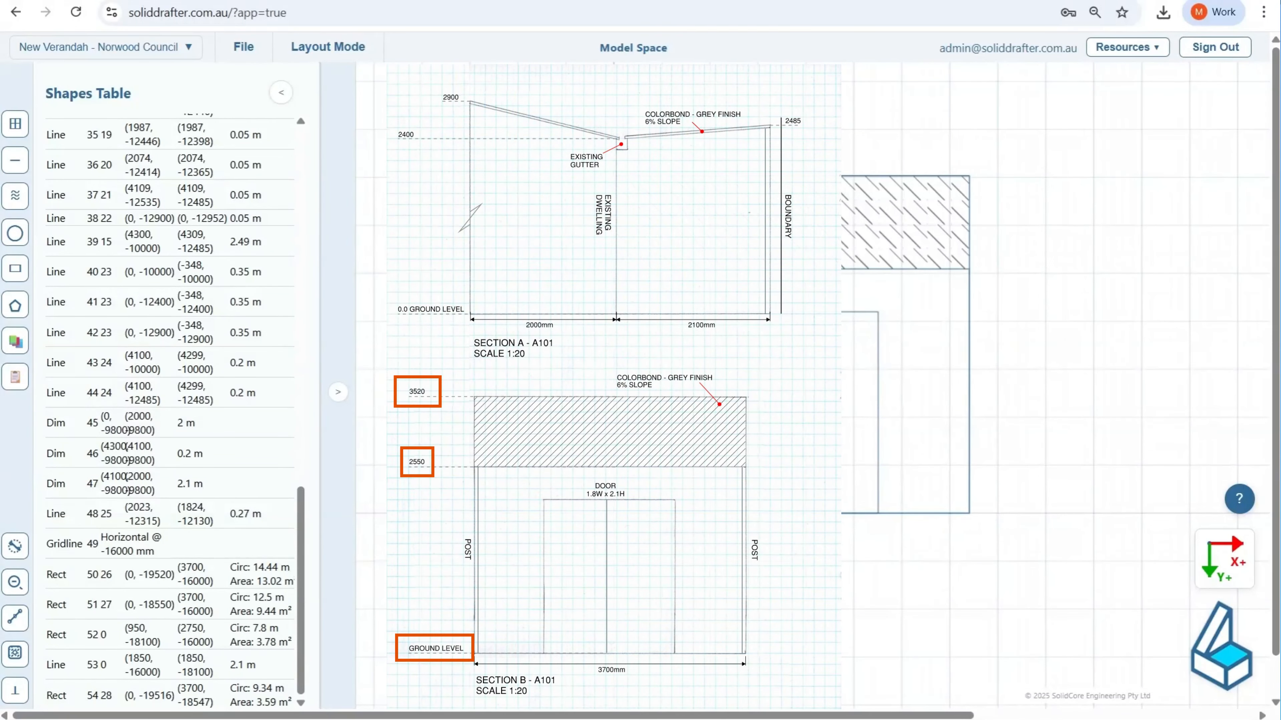
{"action": "left_click", "coordinate": [281, 92]}
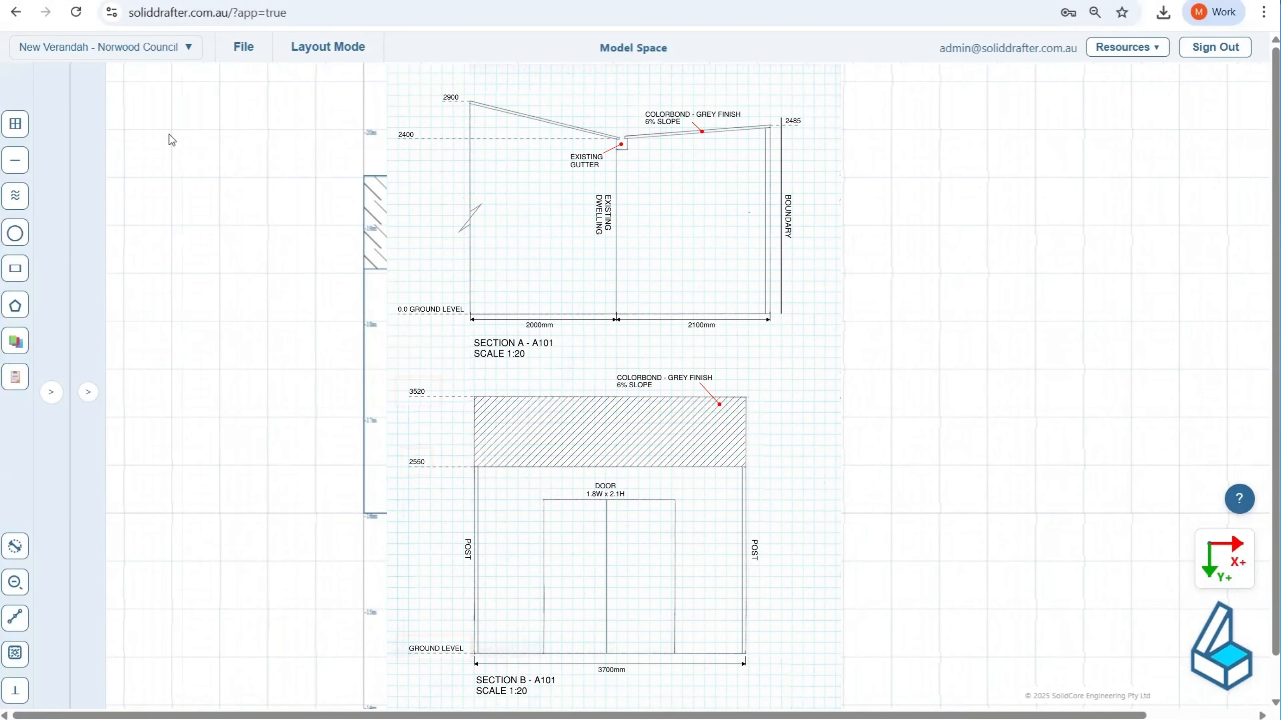
{"action": "key", "text": "l"}
{"action": "left_click", "coordinate": [15, 653]}
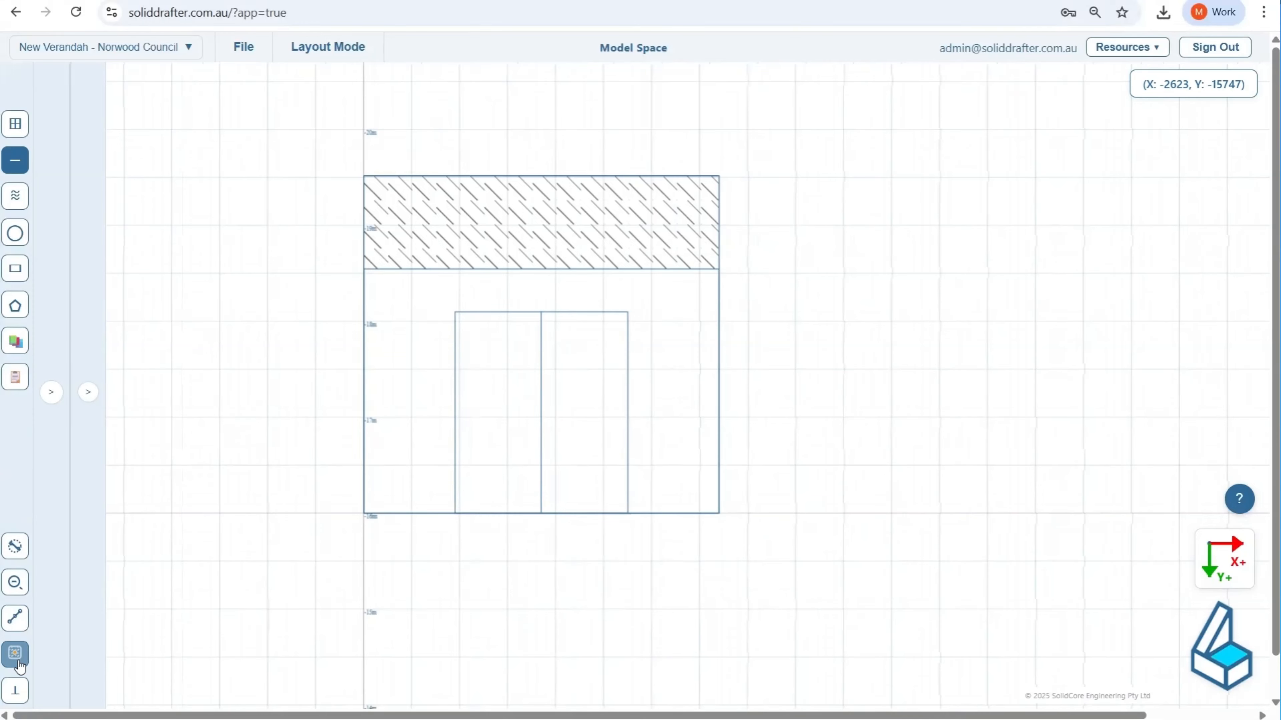
{"action": "left_click", "coordinate": [15, 691]}
{"action": "scroll", "coordinate": [312, 565], "scroll_direction": "up", "scroll_amount": 1}
{"action": "scroll", "coordinate": [325, 451], "scroll_direction": "up", "scroll_amount": 10}
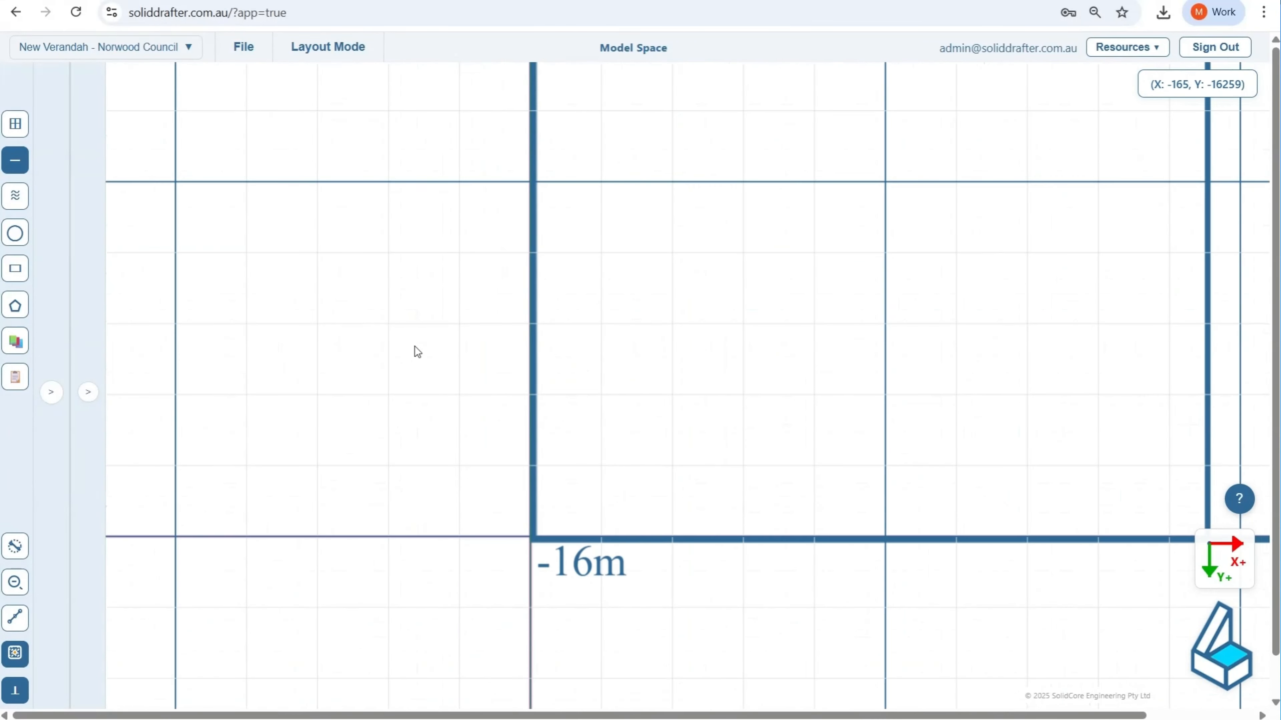
{"action": "left_click", "coordinate": [529, 538]}
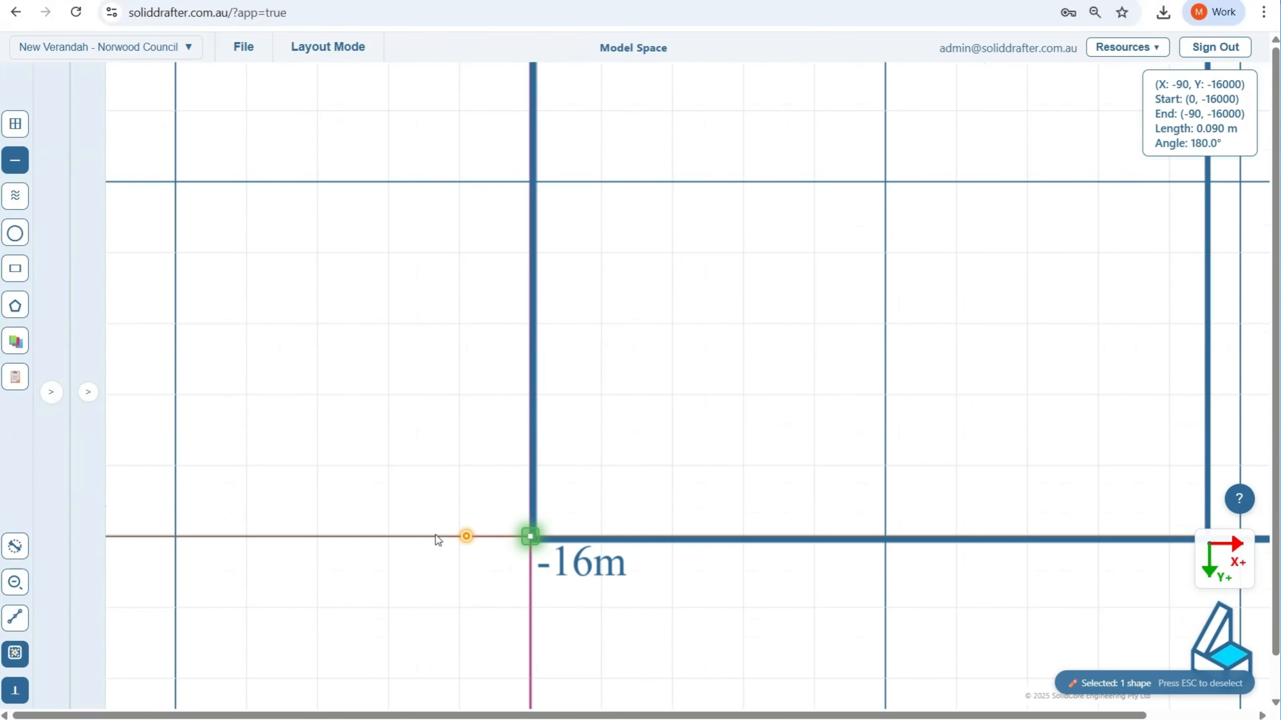
{"action": "left_click", "coordinate": [153, 536]}
{"action": "scroll", "coordinate": [297, 459], "scroll_direction": "down", "scroll_amount": 8}
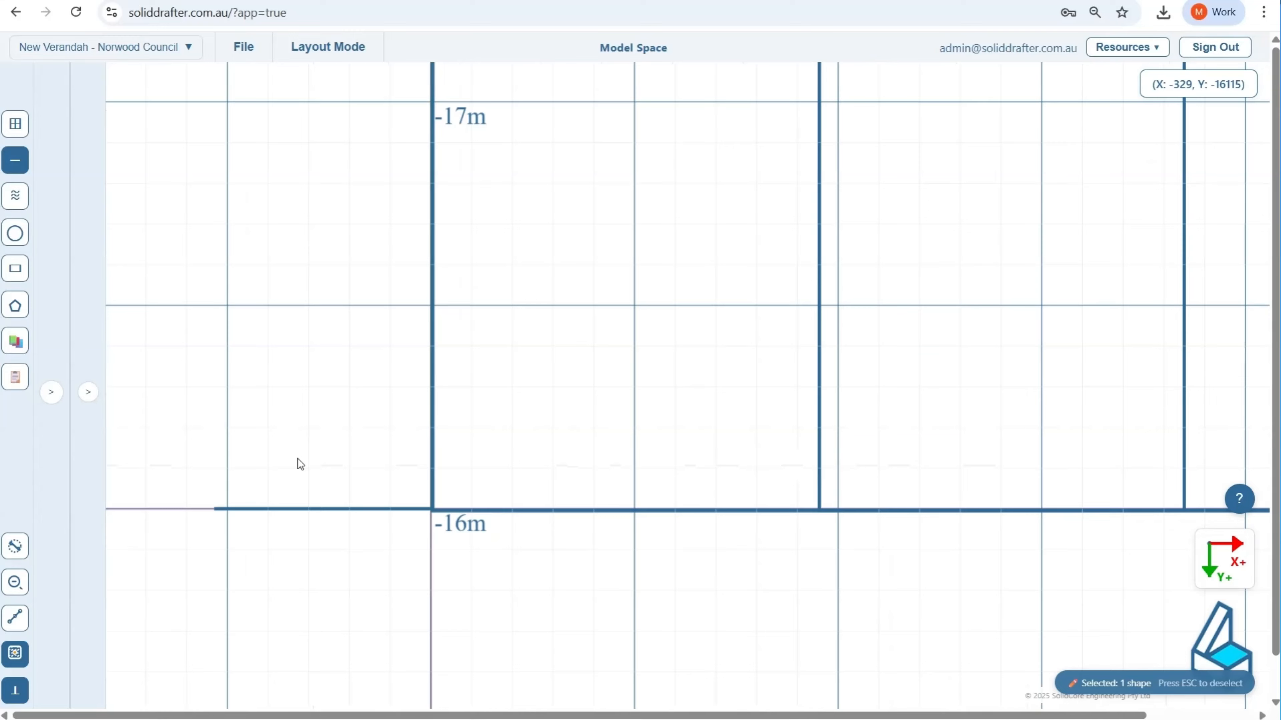
{"action": "middle_click_drag", "start_coordinate": [298, 427], "coordinate": [479, 566]}
{"action": "key", "text": "Escape"}
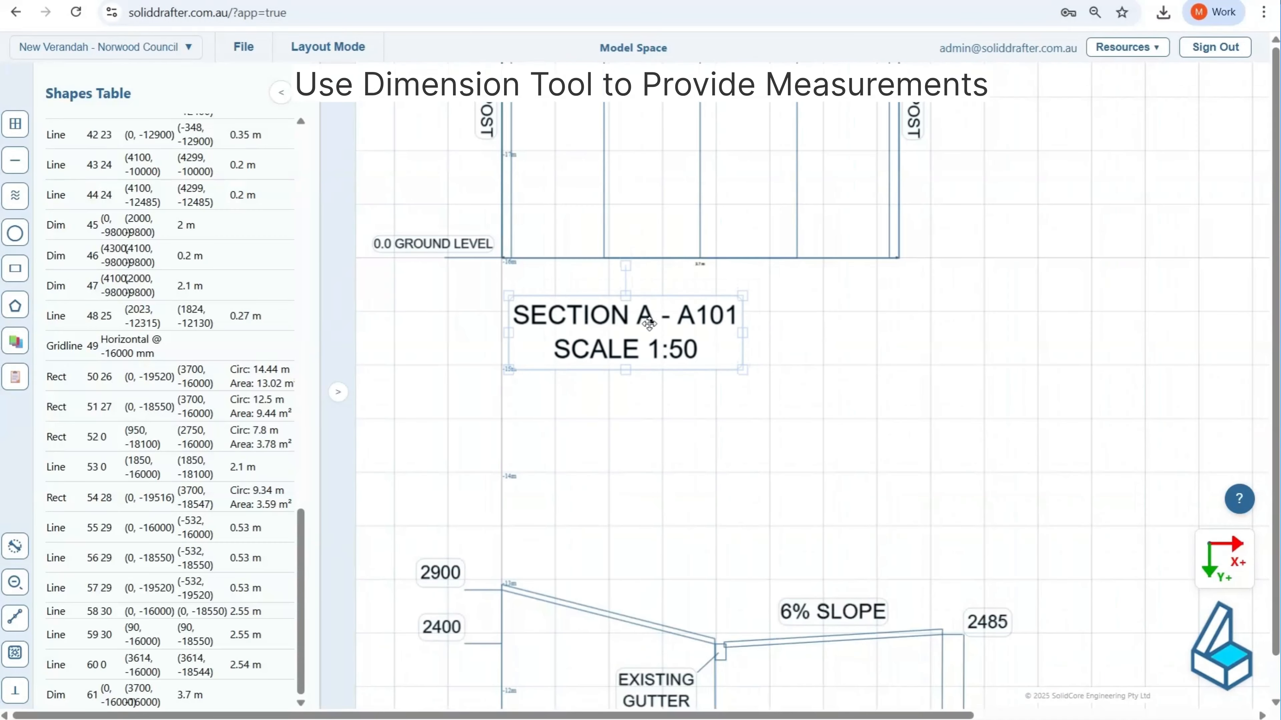
Step: Change the copied section title's first line to read SECTION B - A101
{"action": "double_click", "coordinate": [649, 325]}
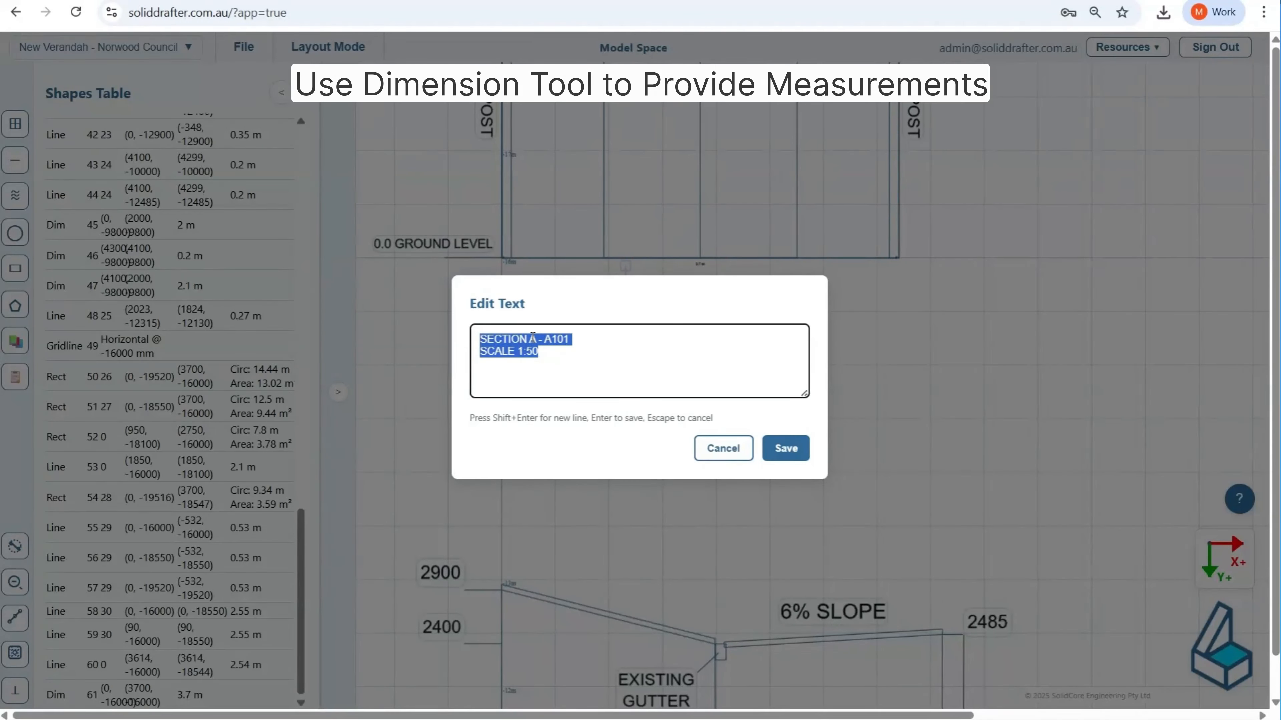
{"action": "left_click", "coordinate": [533, 337]}
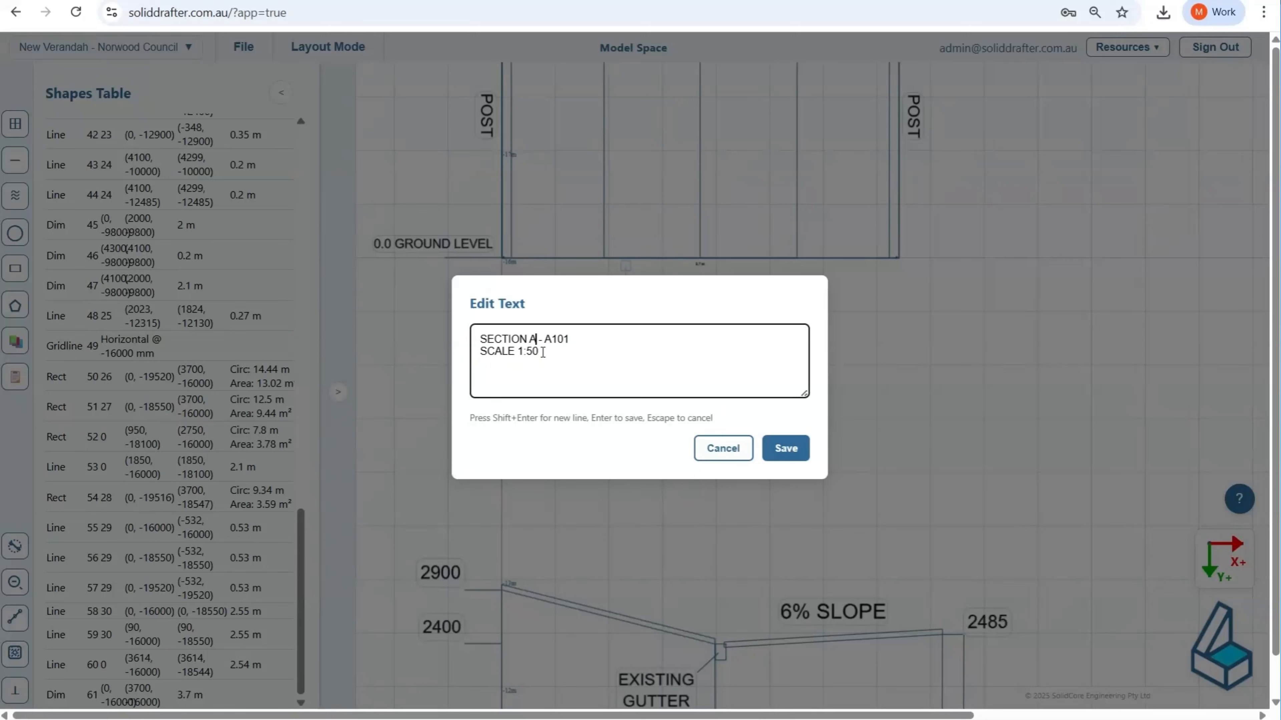
{"action": "key", "text": "BackSpace"}
{"action": "type", "text": "B"}
{"action": "left_click", "coordinate": [785, 448]}
Step: Move the overall width dimension 0 mm in X and 200 mm in Y, and shift the Section B title slightly further below the elevation
{"action": "left_click", "coordinate": [698, 270]}
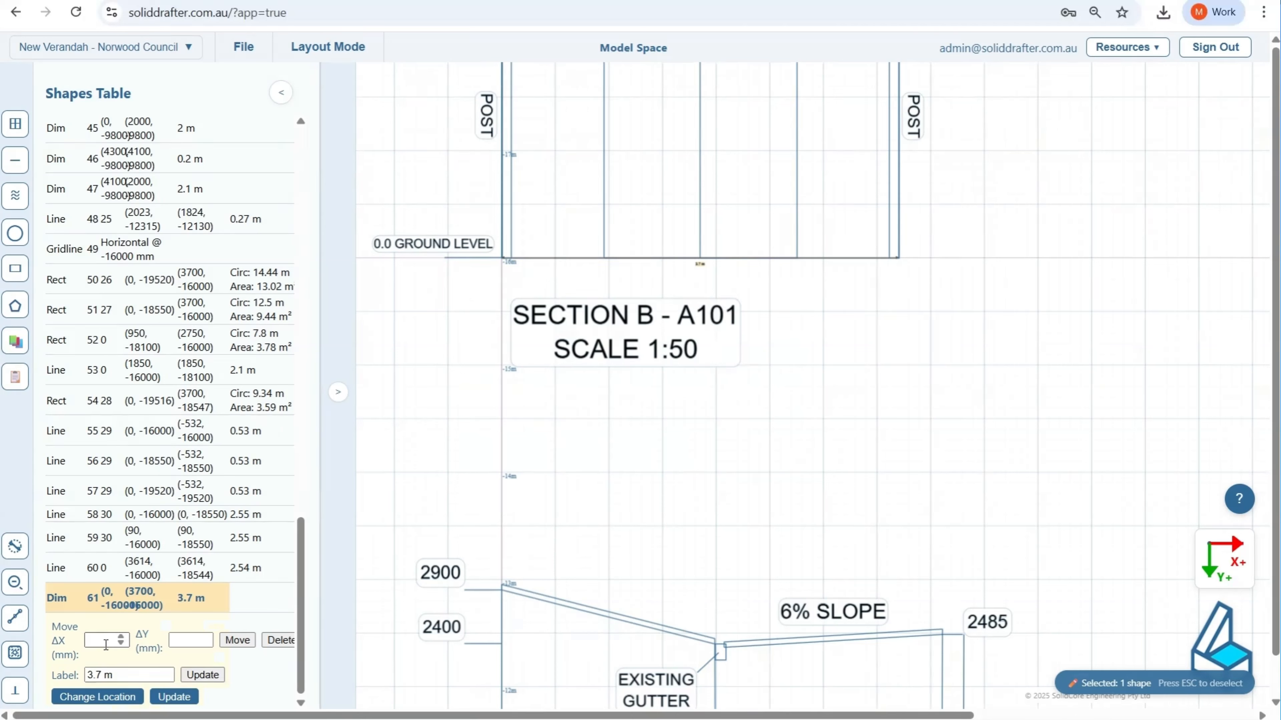
{"action": "left_click", "coordinate": [105, 644]}
{"action": "type", "text": "0"}
{"action": "left_click", "coordinate": [182, 638]}
{"action": "type", "text": "200"}
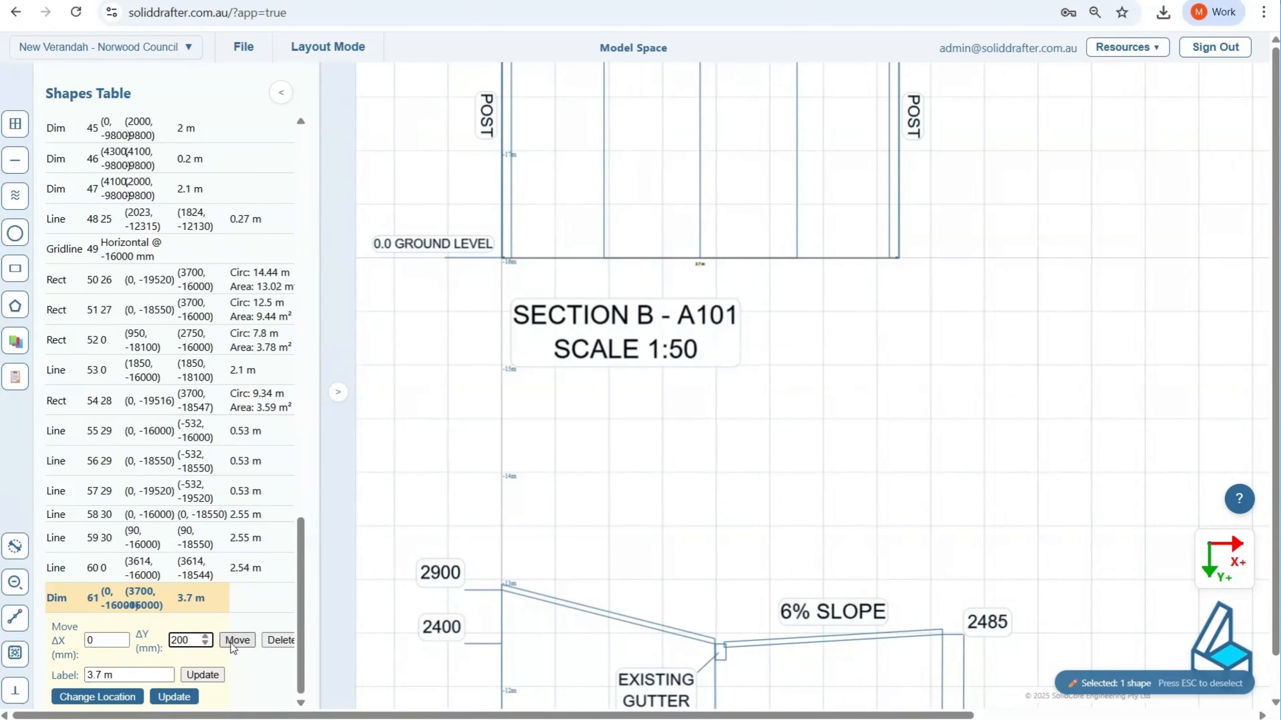
{"action": "left_click", "coordinate": [237, 639]}
{"action": "left_click", "coordinate": [1072, 262]}
{"action": "left_click_drag", "start_coordinate": [634, 325], "coordinate": [626, 336]}
Step: Add a new viewport beside the Section A viewport on the EXTERNAL ELEVATIONS layout and deselect it
{"action": "left_click", "coordinate": [243, 47]}
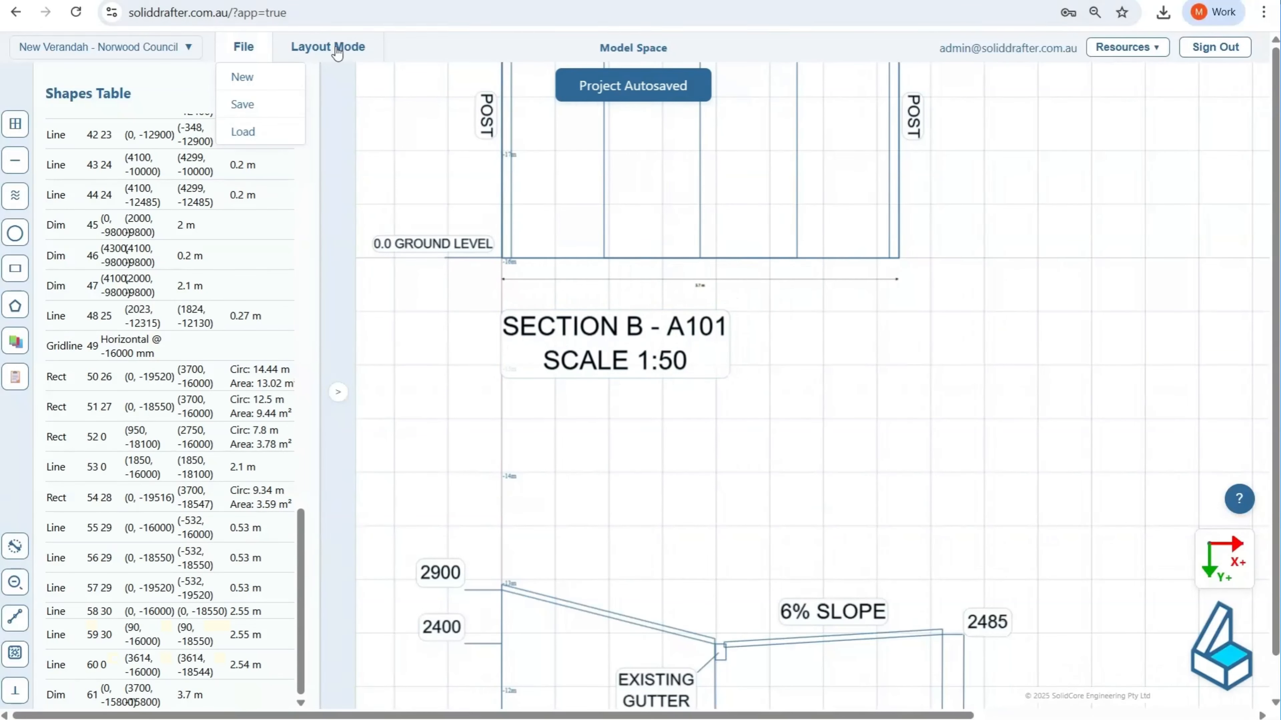
{"action": "left_click", "coordinate": [348, 52]}
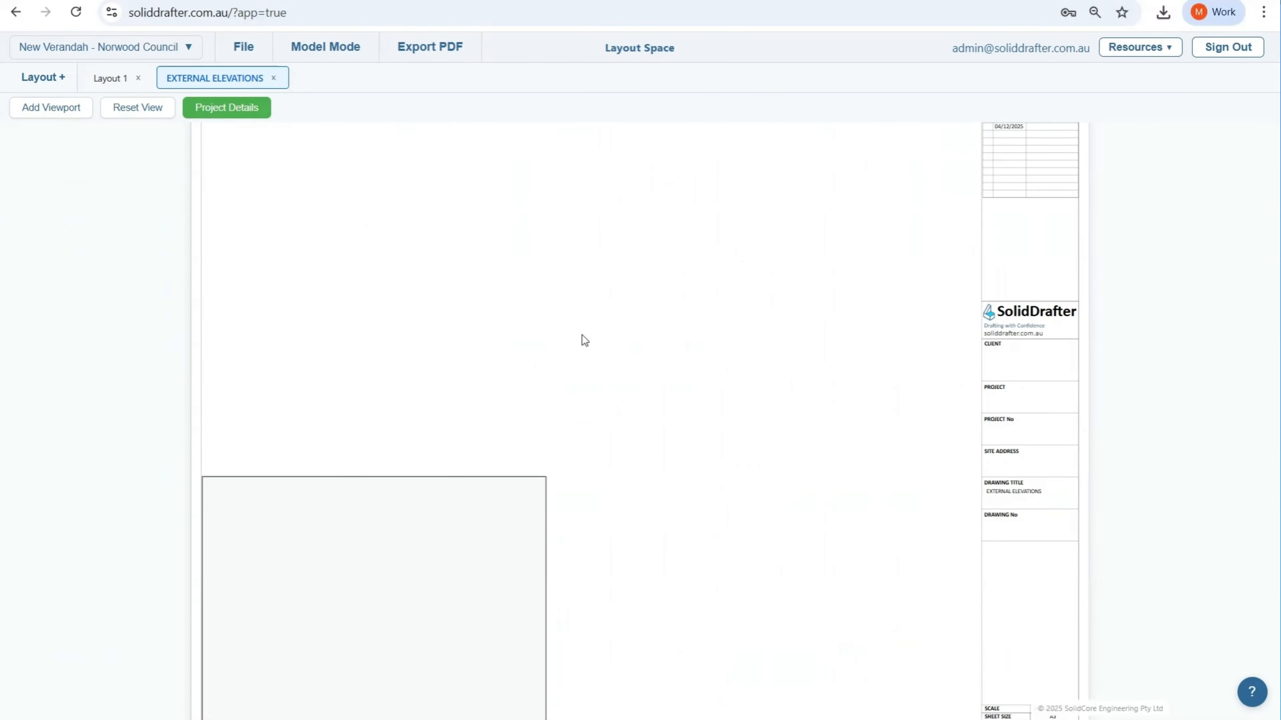
{"action": "middle_click_drag", "start_coordinate": [584, 340], "coordinate": [536, 211]}
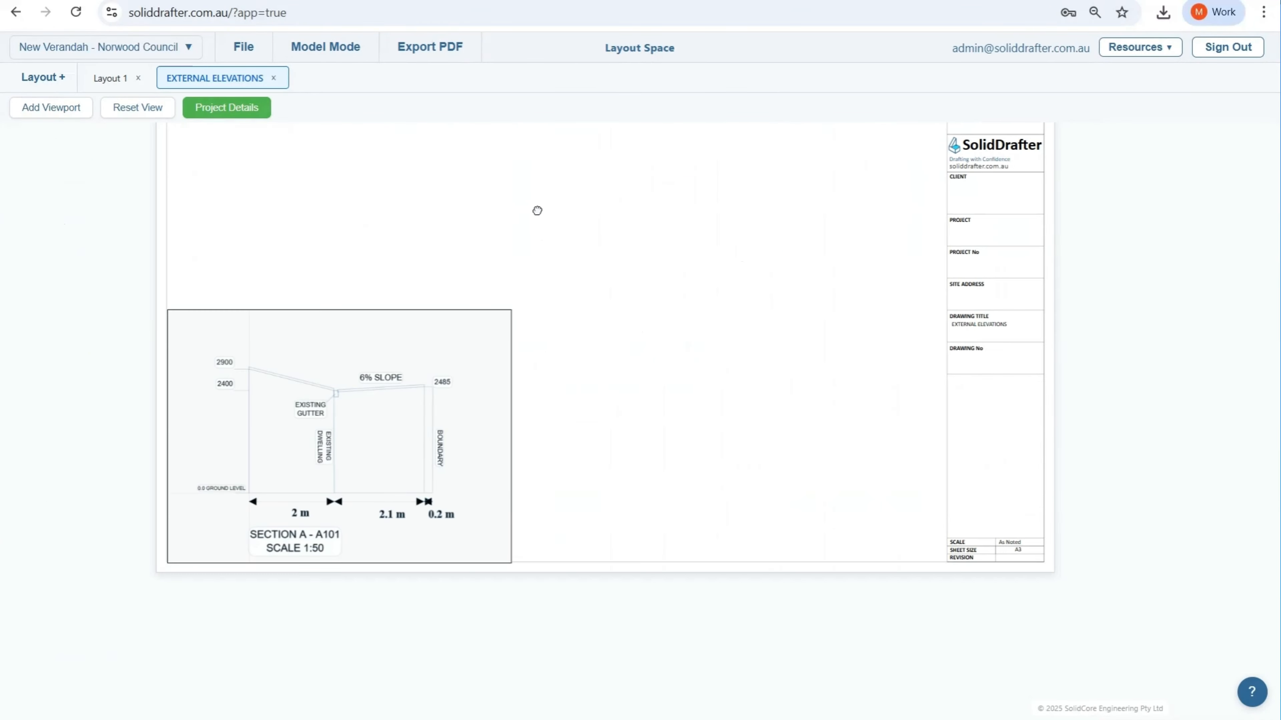
{"action": "left_click", "coordinate": [399, 349]}
{"action": "left_click", "coordinate": [47, 137]}
{"action": "left_click", "coordinate": [40, 113]}
{"action": "left_click", "coordinate": [650, 378]}
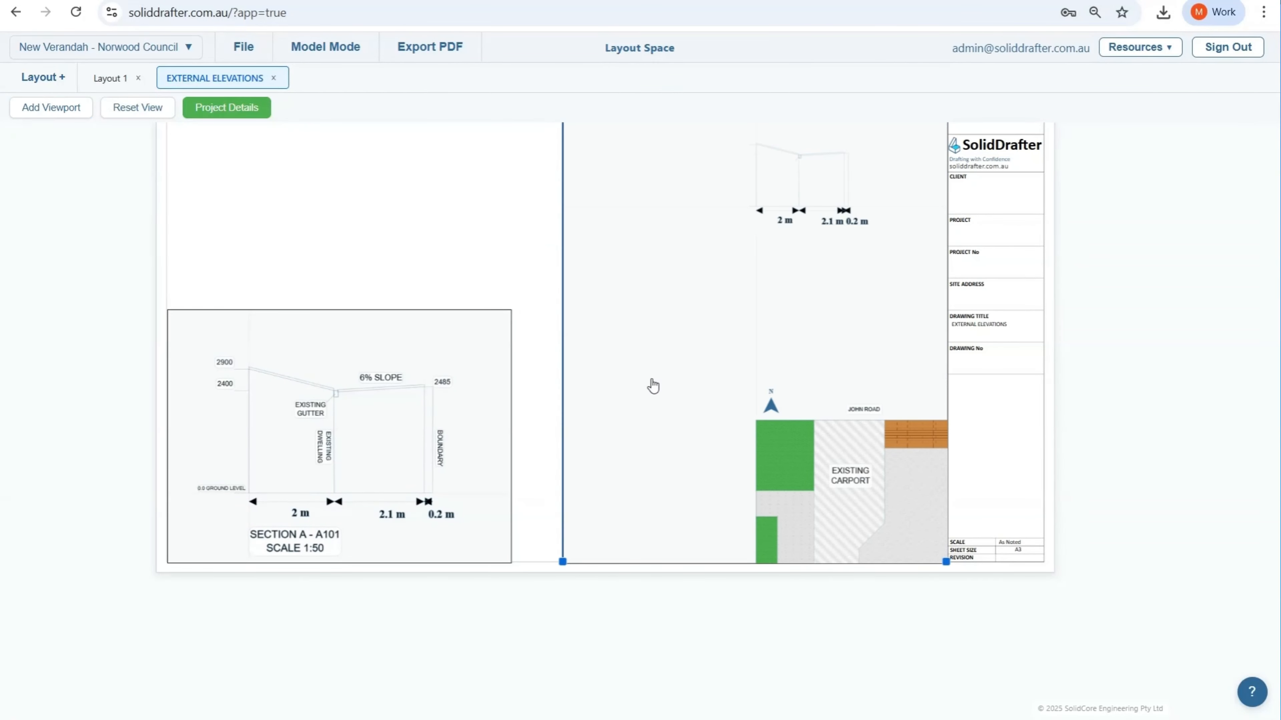
{"action": "scroll", "coordinate": [531, 445], "scroll_direction": "down", "scroll_amount": 1}
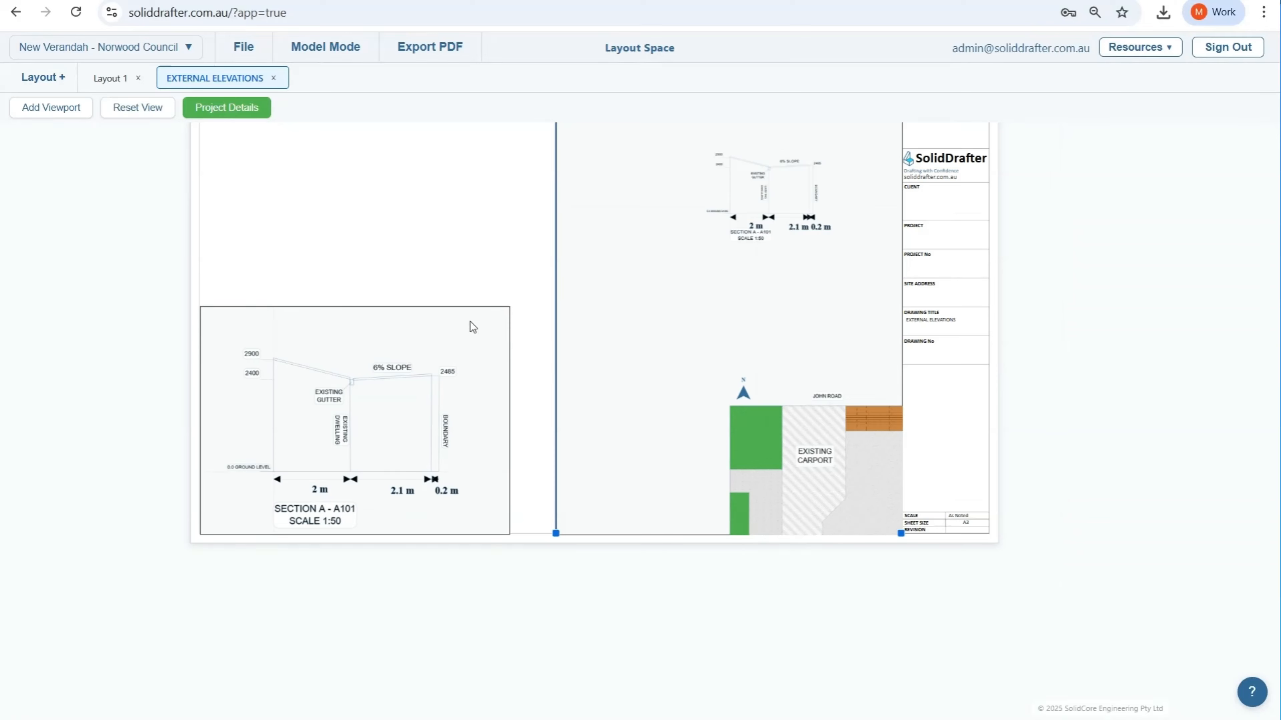
{"action": "left_click", "coordinate": [512, 328]}
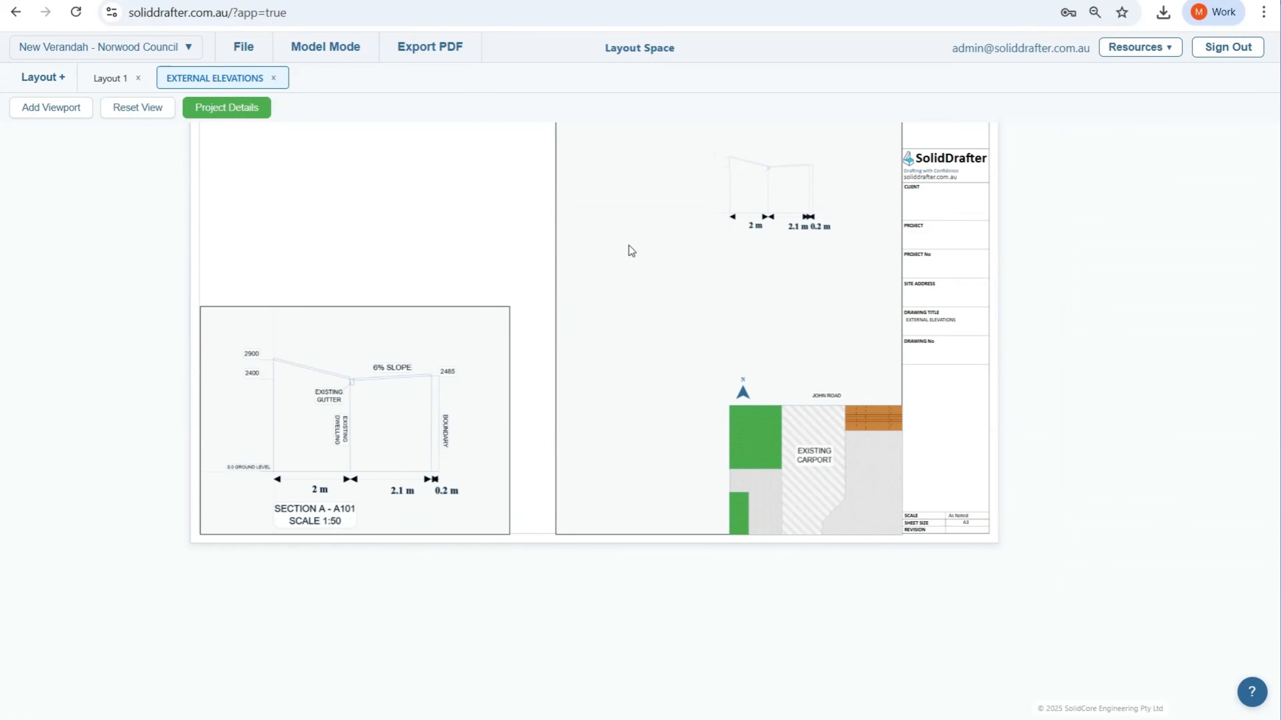
Step: Set the new viewport's scale to 1:50
{"action": "middle_click_drag", "start_coordinate": [605, 135], "coordinate": [567, 257]}
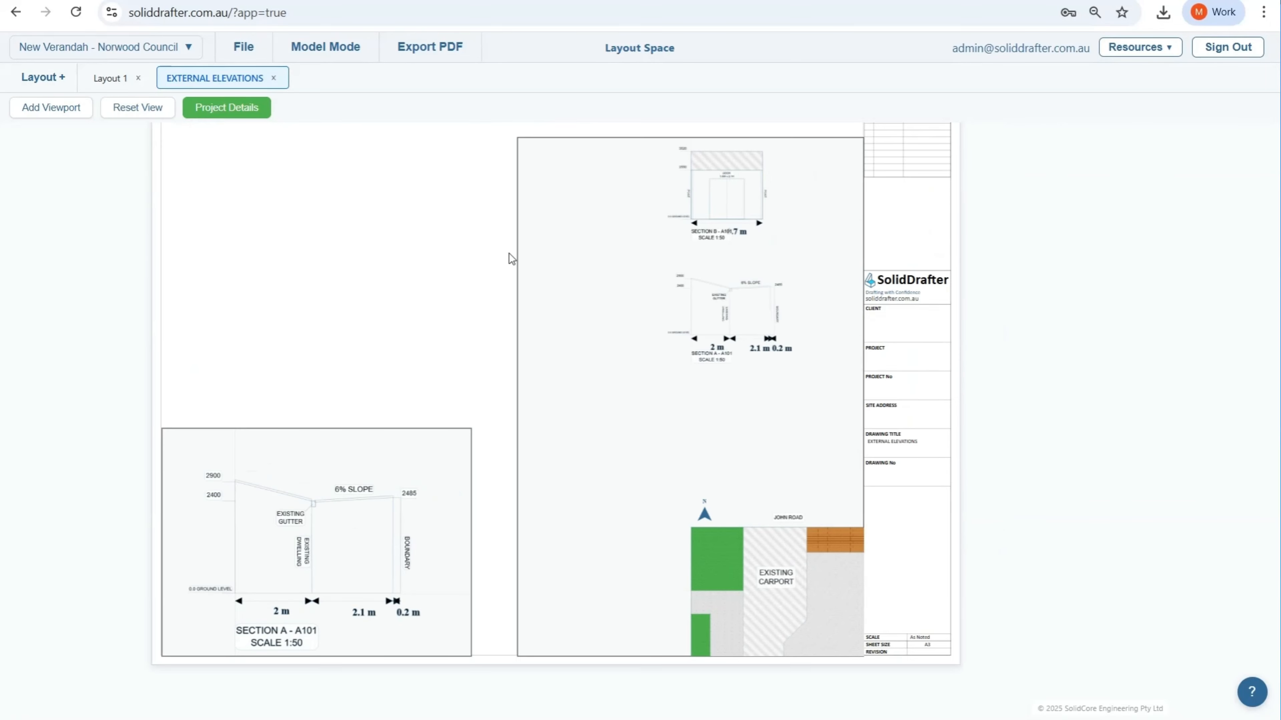
{"action": "left_click", "coordinate": [546, 158]}
{"action": "left_click", "coordinate": [563, 126]}
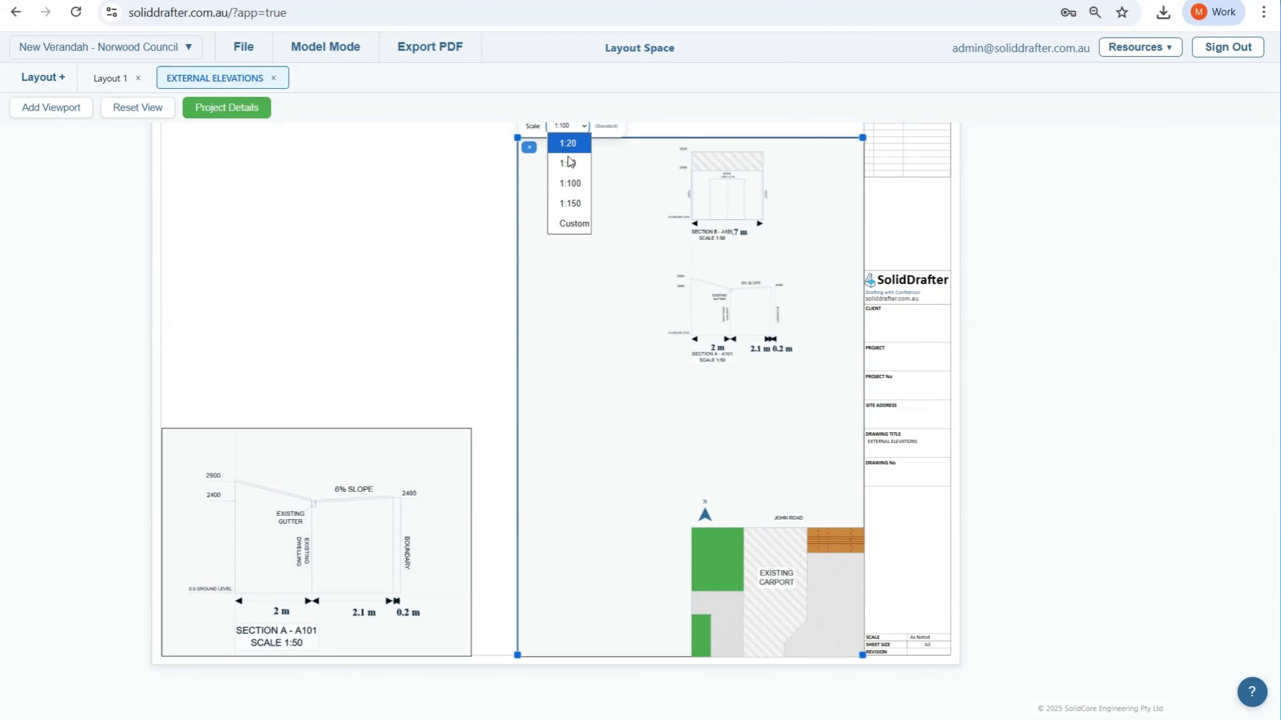
{"action": "left_click", "coordinate": [568, 165]}
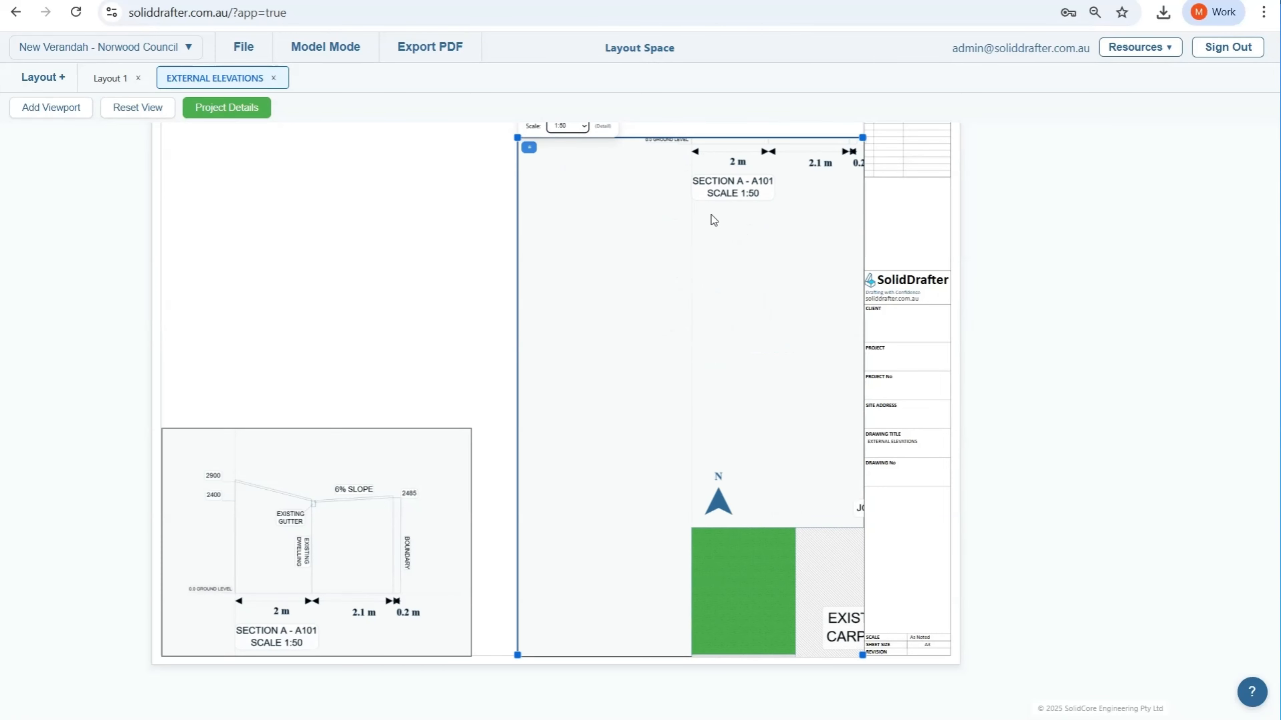
Step: Reposition the model inside the new viewport to show Section B, and crop its frame to match the height of the Section A viewport
{"action": "double_click", "coordinate": [656, 227]}
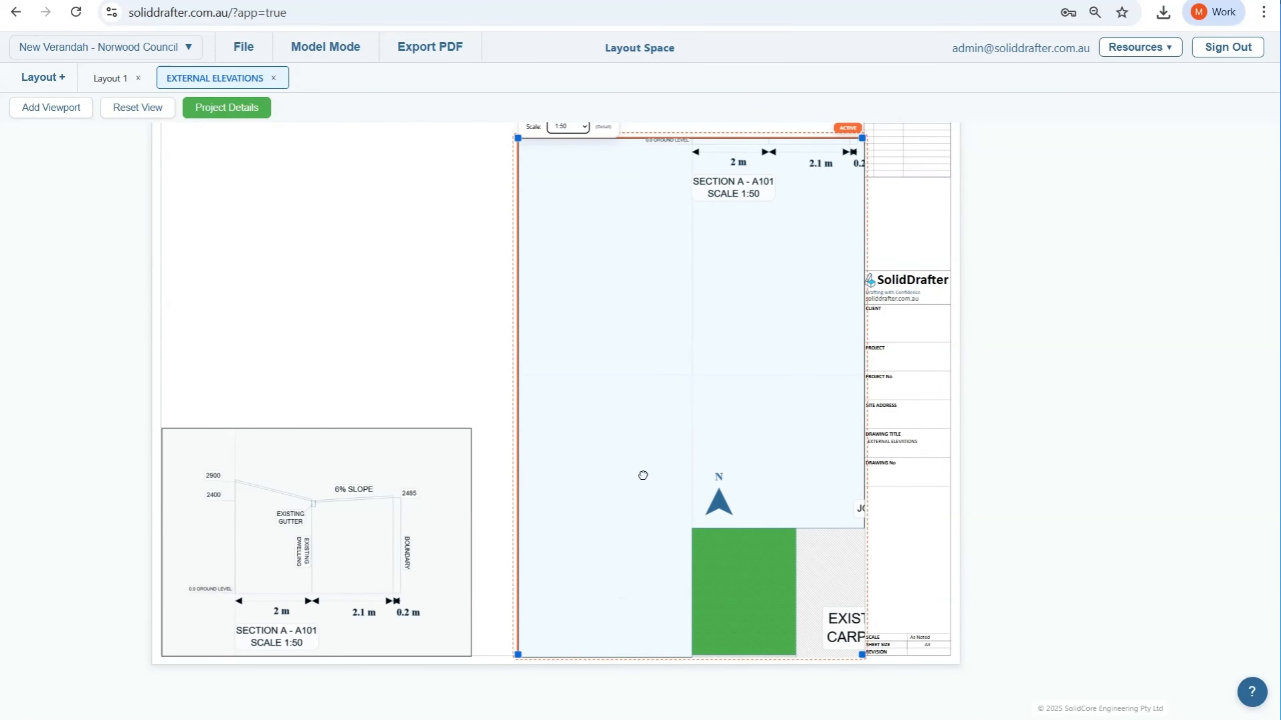
{"action": "left_click_drag", "start_coordinate": [643, 476], "coordinate": [632, 480]}
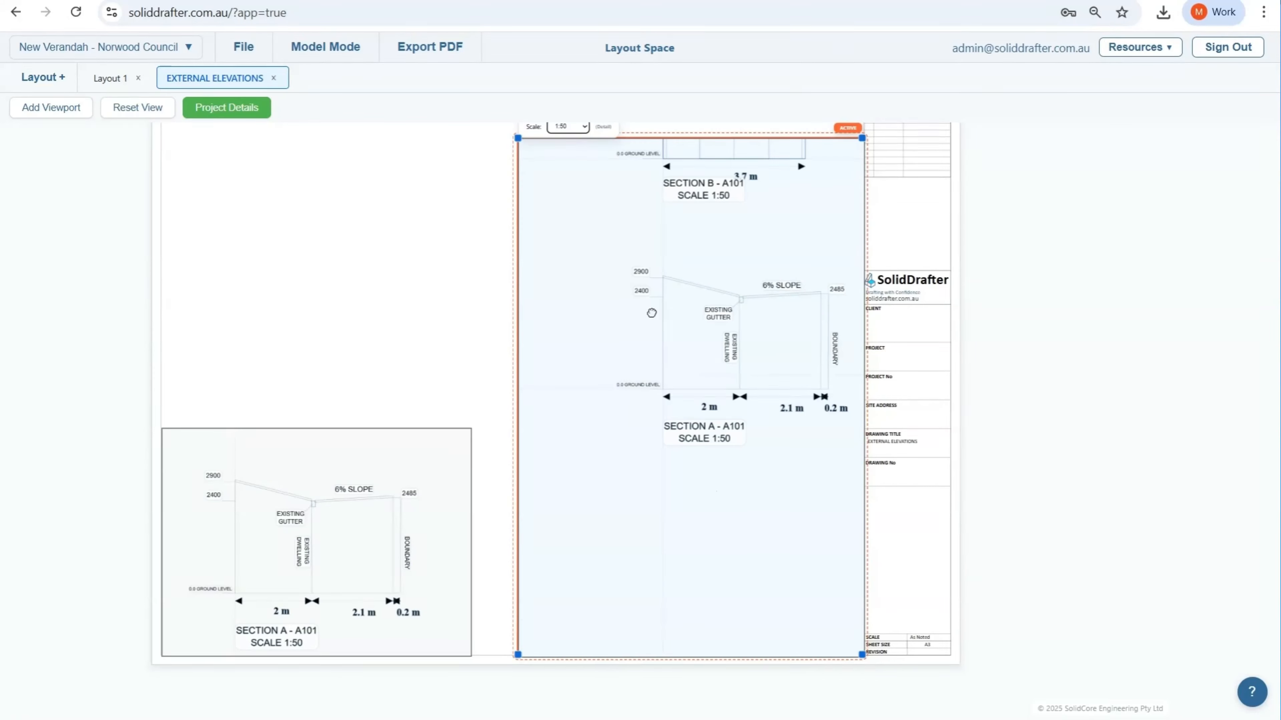
{"action": "mouse_move", "coordinate": [652, 313]}
{"action": "left_mouse_down"}
{"action": "mouse_move", "coordinate": [594, 501]}
{"action": "mouse_move", "coordinate": [592, 619]}
{"action": "left_mouse_up"}
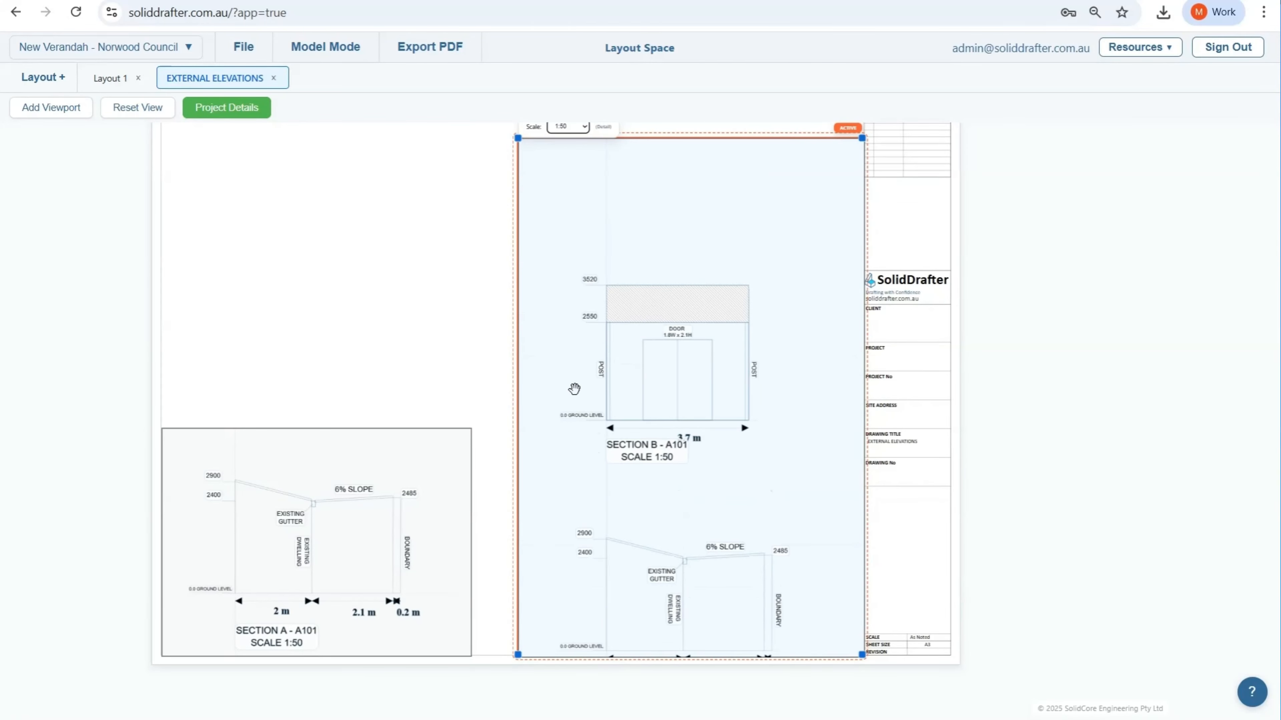
{"action": "mouse_move", "coordinate": [575, 346]}
{"action": "left_mouse_down"}
{"action": "mouse_move", "coordinate": [595, 509]}
{"action": "mouse_move", "coordinate": [592, 634]}
{"action": "left_mouse_up"}
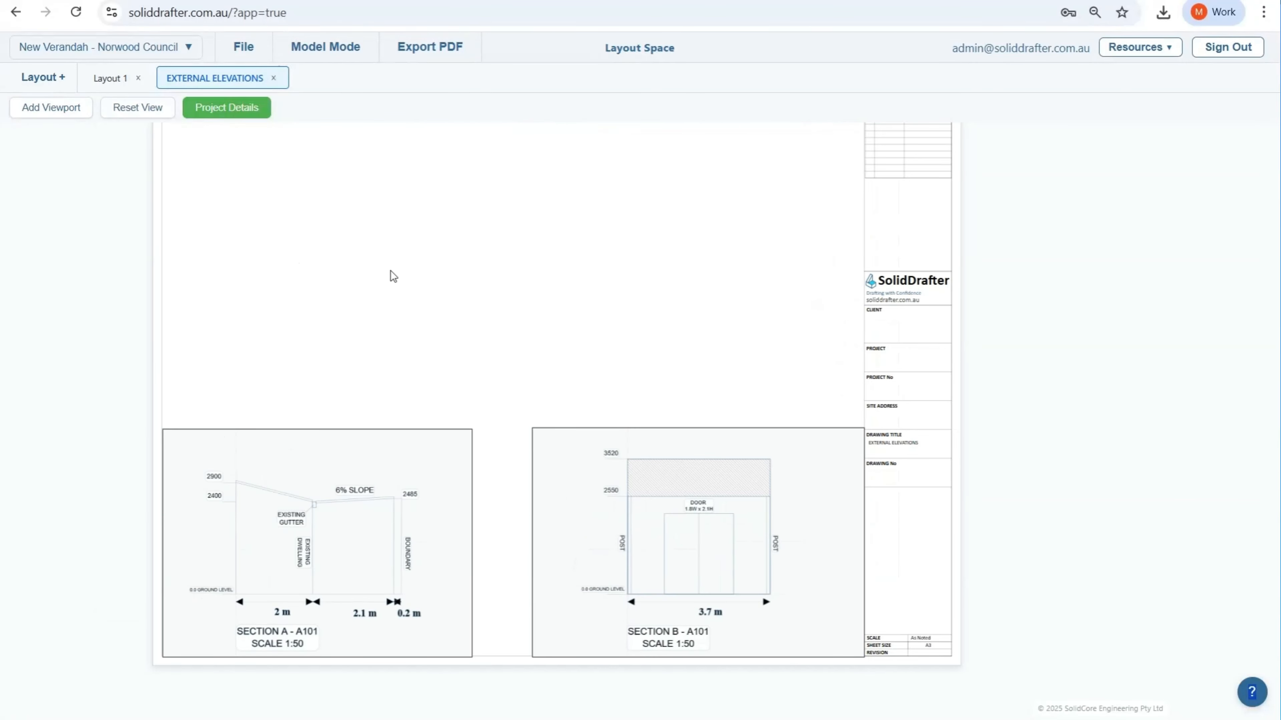
{"action": "scroll", "coordinate": [388, 275], "scroll_direction": "down", "scroll_amount": 1}
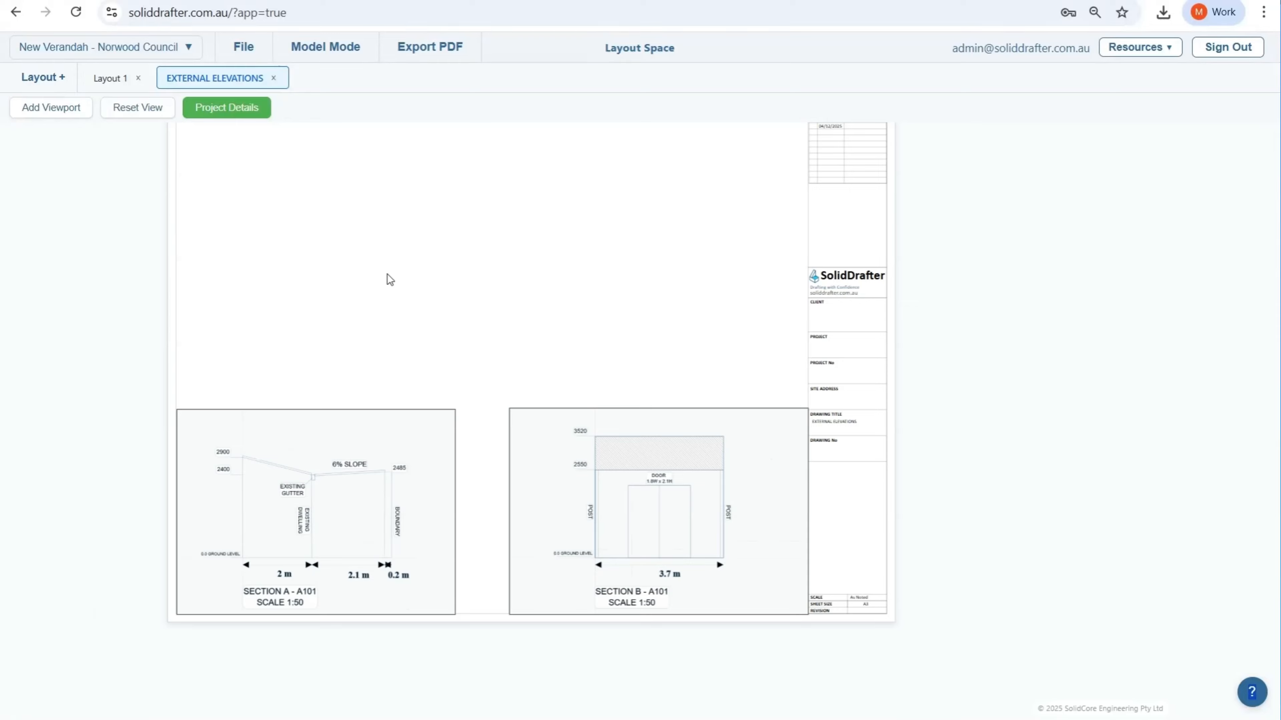
{"action": "scroll", "coordinate": [389, 279], "scroll_direction": "up", "scroll_amount": 1}
{"action": "middle_click_drag", "start_coordinate": [389, 273], "coordinate": [392, 329]}
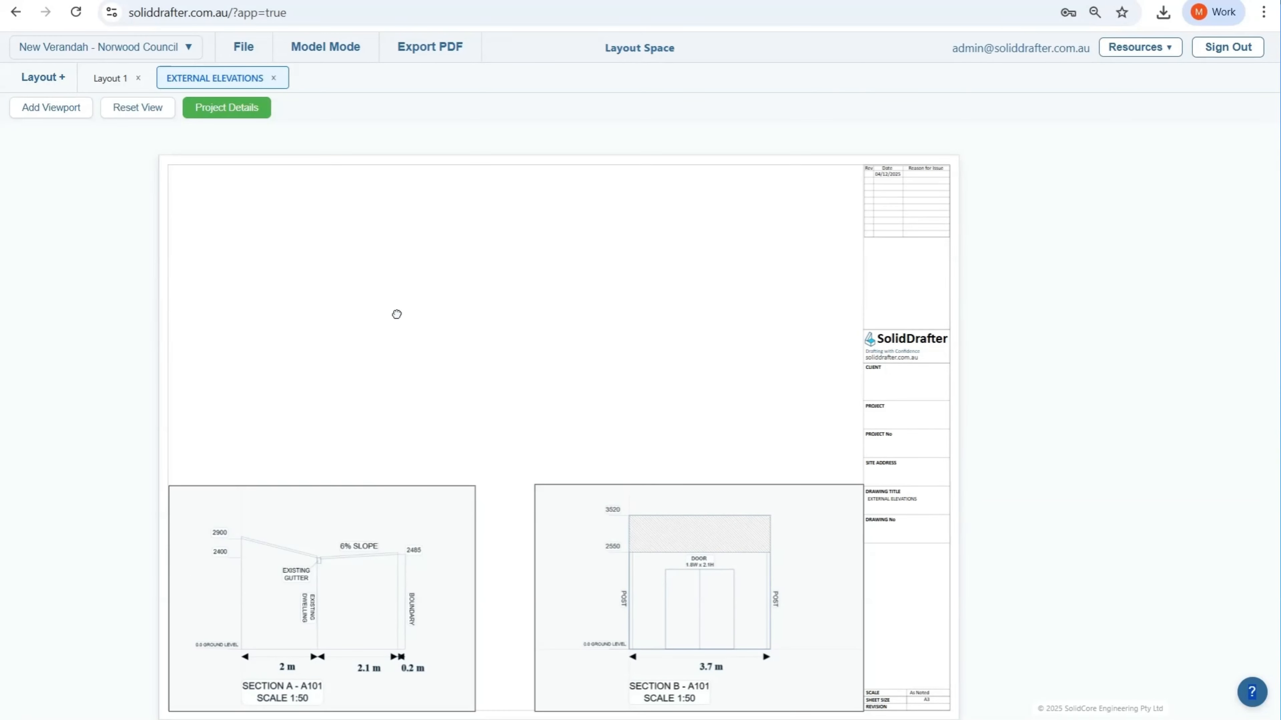
Step: Return to the model and place an Elevation marker below the proposed verandah on the site plan
{"action": "left_click", "coordinate": [331, 54]}
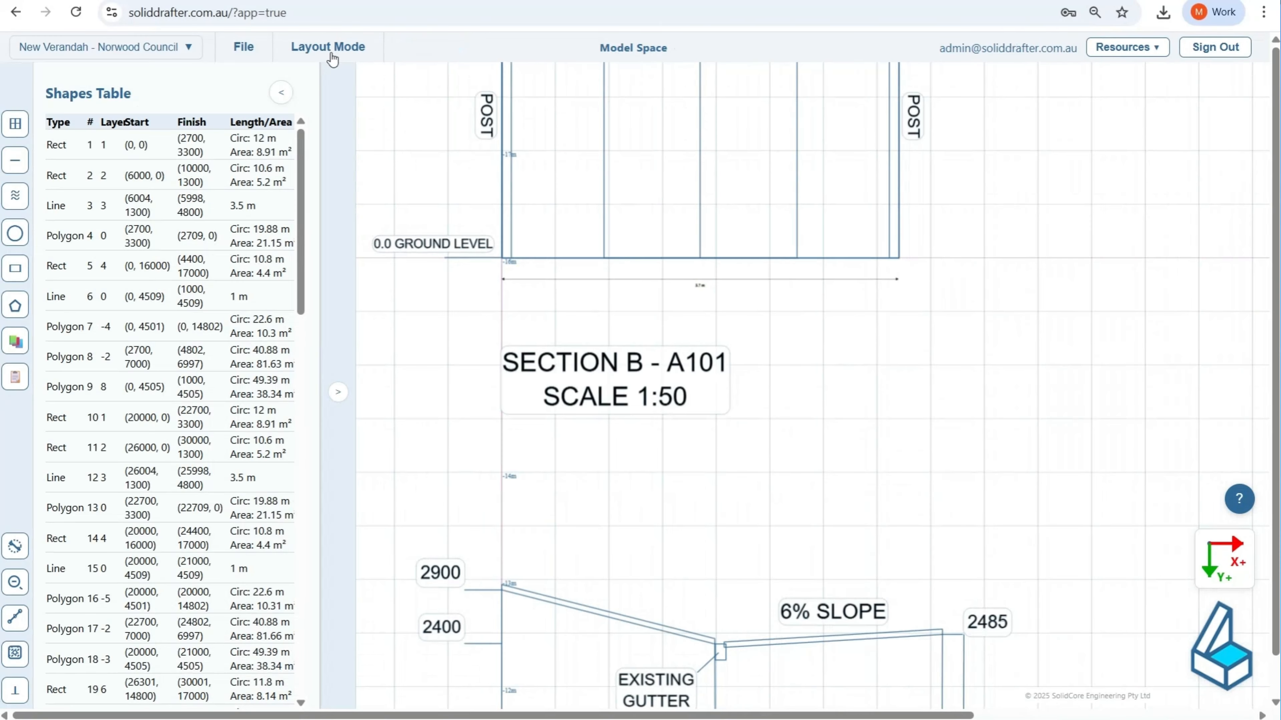
{"action": "scroll", "coordinate": [473, 413], "scroll_direction": "down", "scroll_amount": 5}
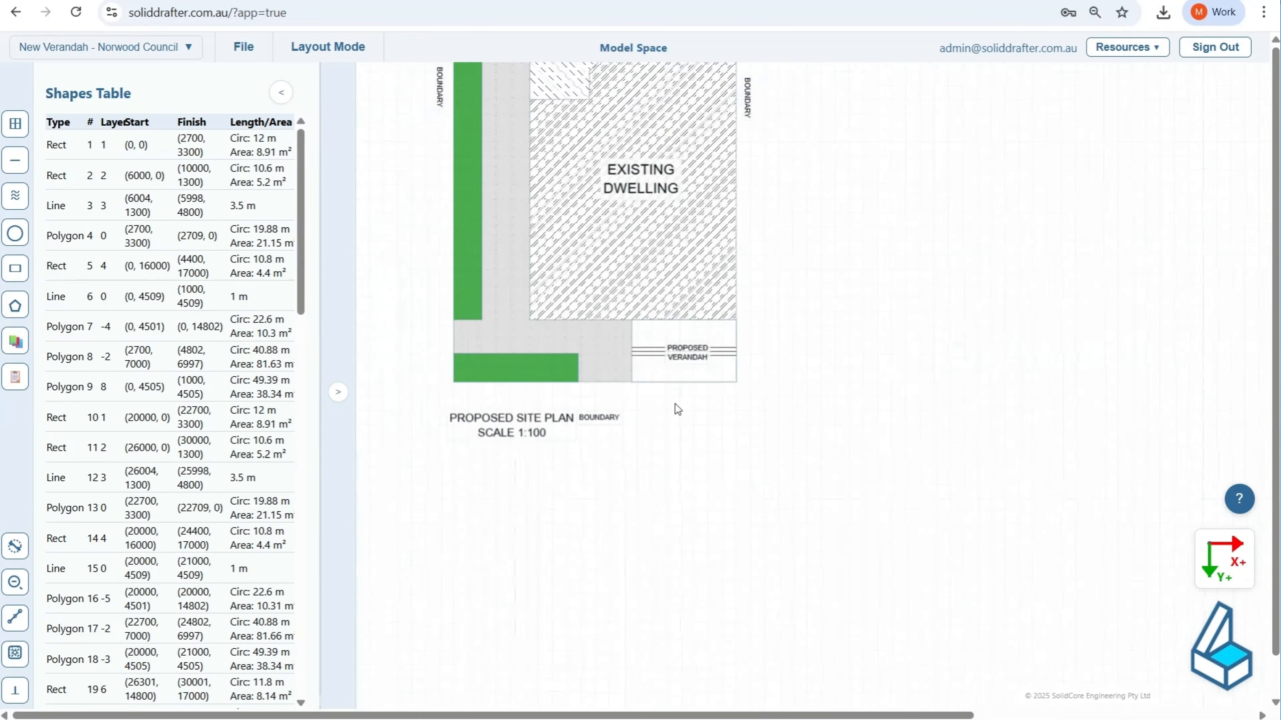
{"action": "scroll", "coordinate": [674, 403], "scroll_direction": "up", "scroll_amount": 2}
{"action": "scroll", "coordinate": [704, 401], "scroll_direction": "up", "scroll_amount": 2}
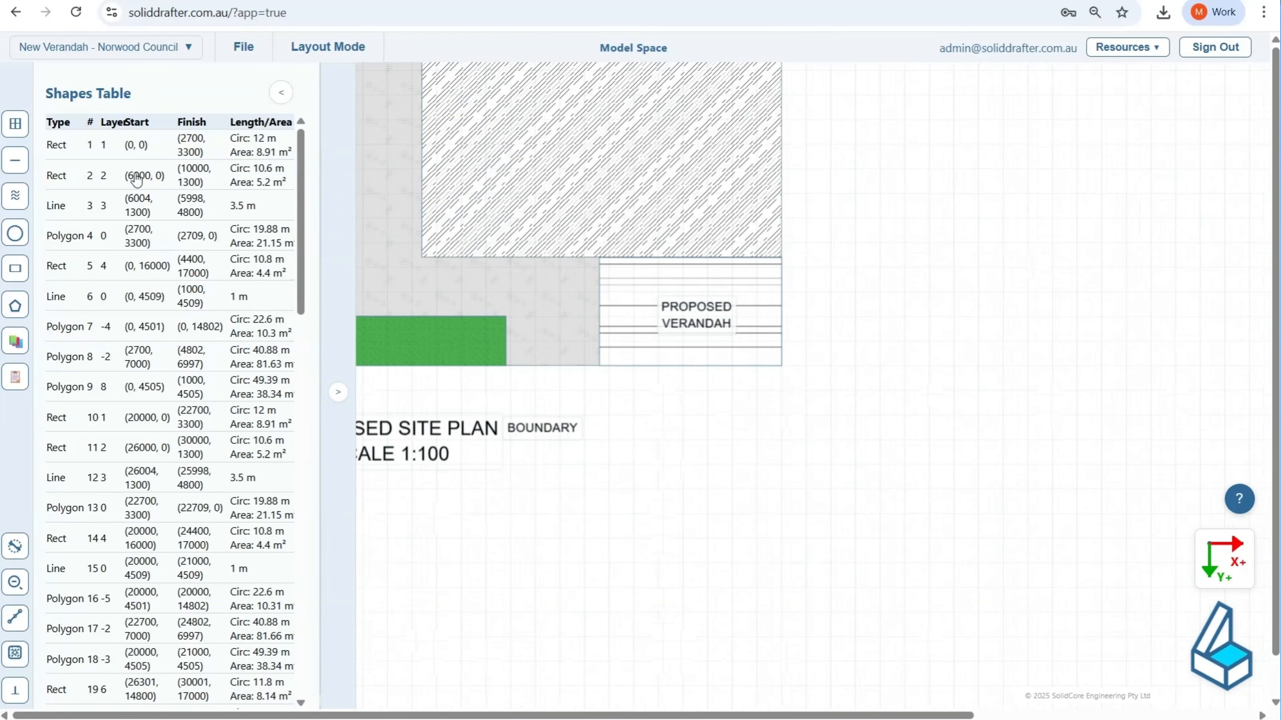
{"action": "left_click", "coordinate": [15, 337]}
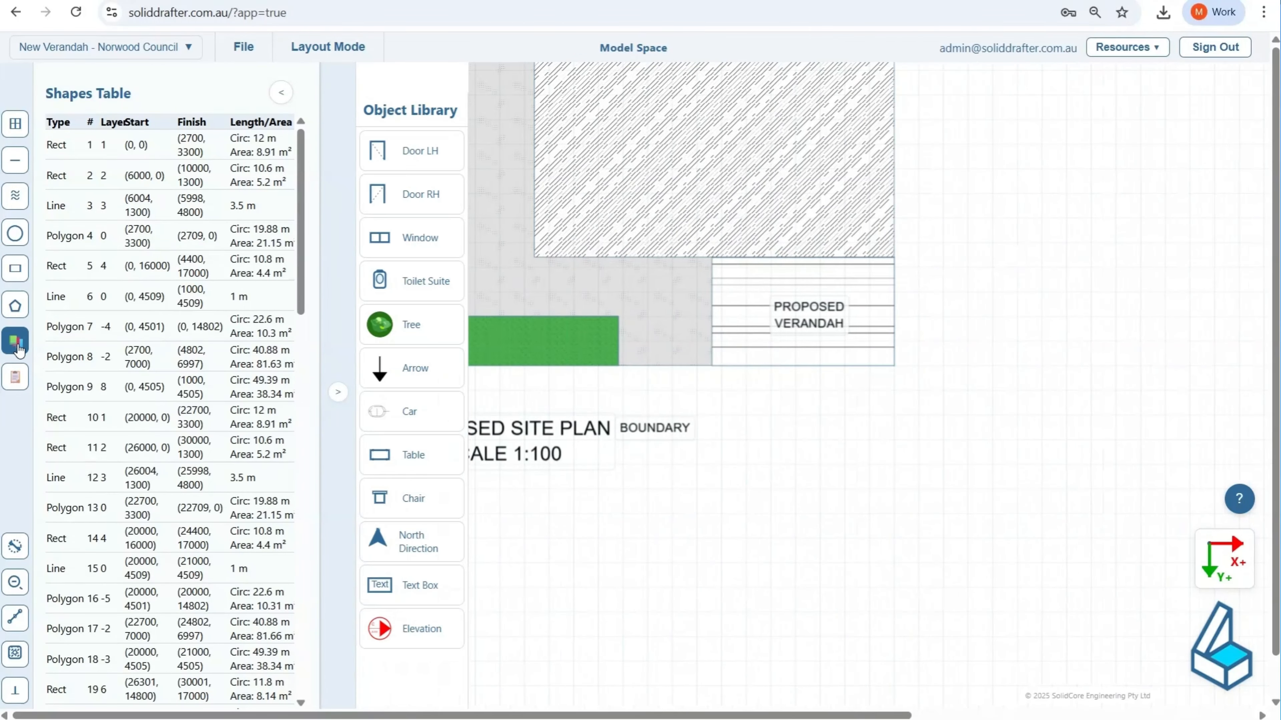
{"action": "left_click", "coordinate": [424, 628]}
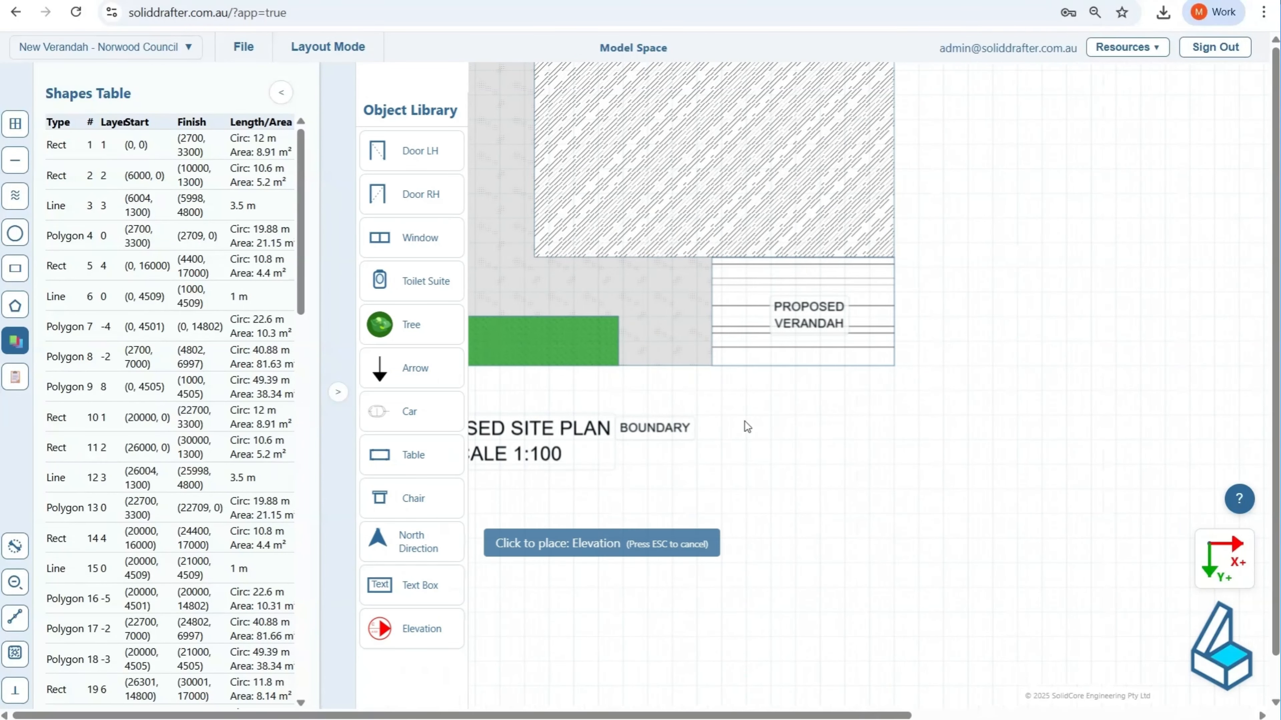
{"action": "left_click", "coordinate": [787, 453]}
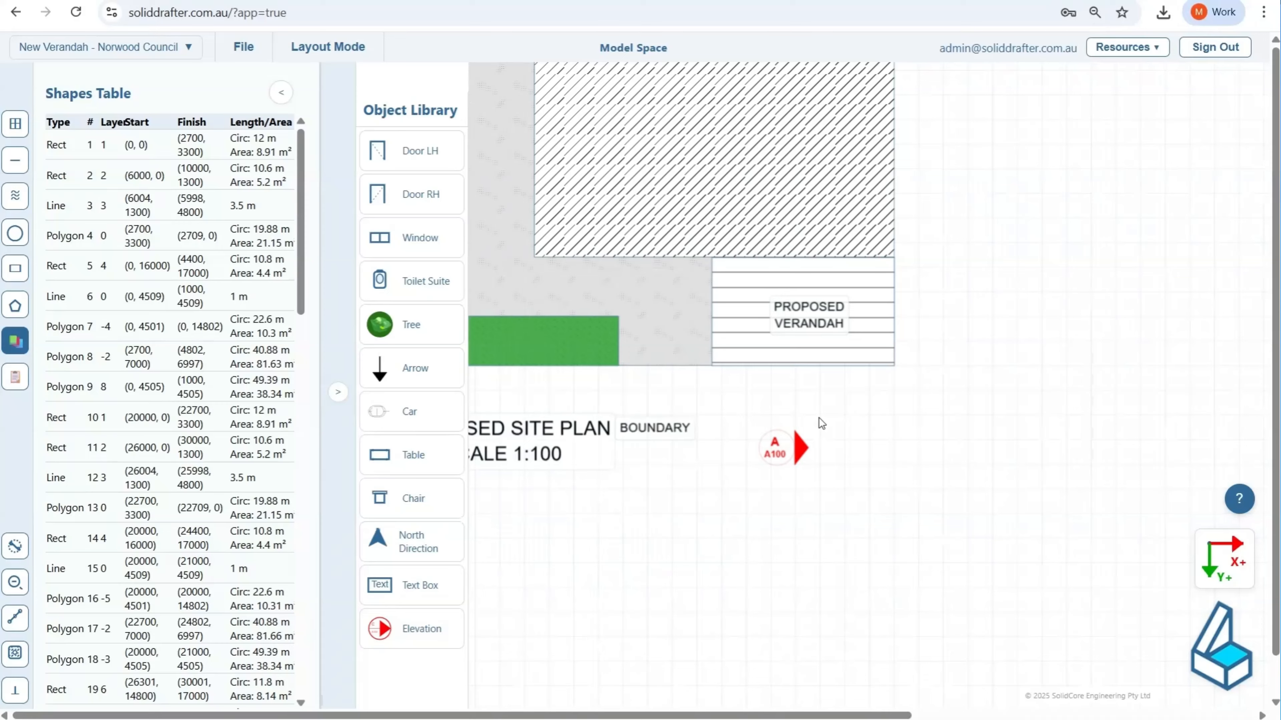
Step: Set the elevation marker's drawing number to A101, keeping the letter A
{"action": "scroll", "coordinate": [777, 454], "scroll_direction": "up", "scroll_amount": 3}
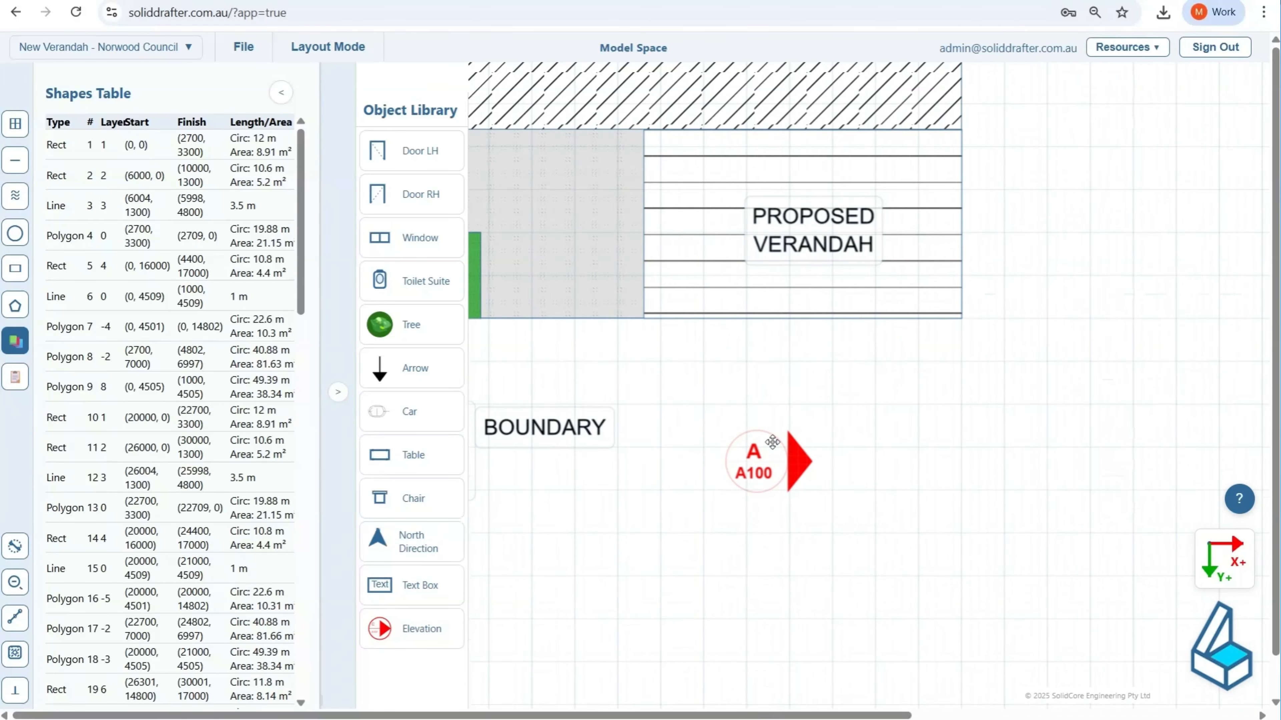
{"action": "double_click", "coordinate": [751, 461]}
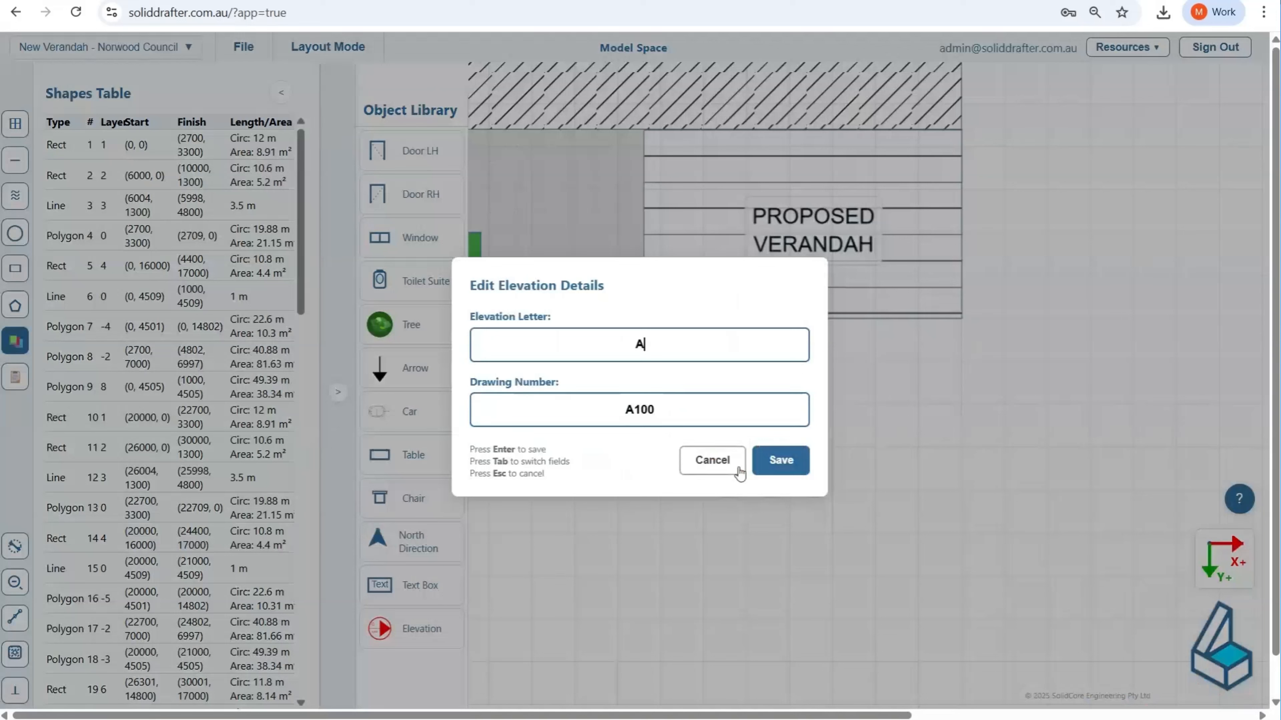
{"action": "double_click", "coordinate": [621, 343]}
{"action": "left_click", "coordinate": [652, 413]}
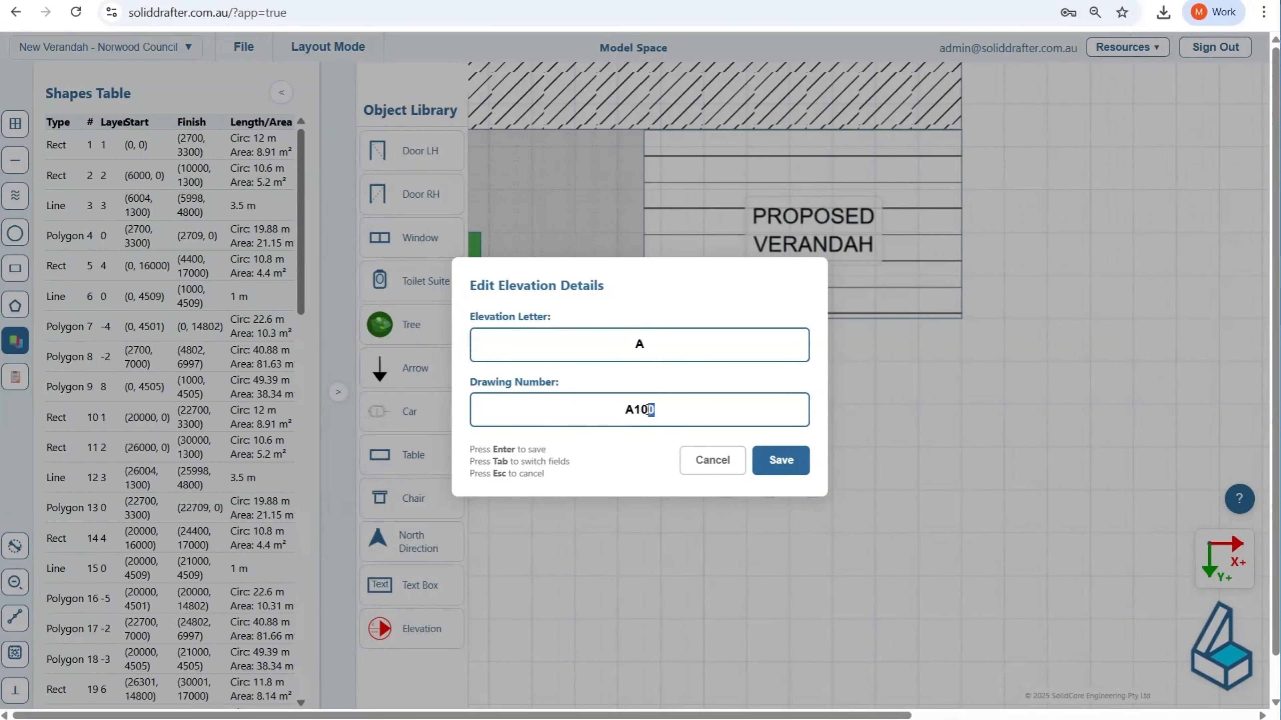
{"action": "type", "text": "1"}
{"action": "left_click", "coordinate": [781, 467]}
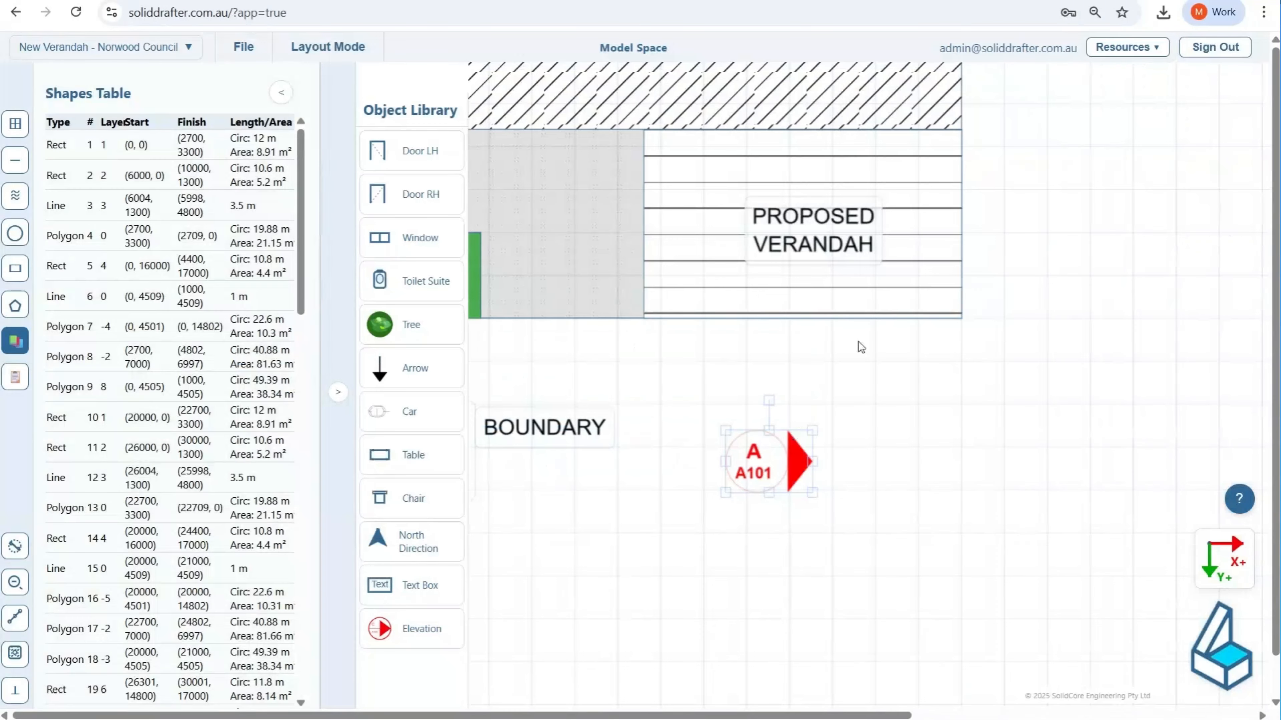
Step: Move the A marker onto the paving beside the proposed verandah so that its arrow points at the verandah's side
{"action": "scroll", "coordinate": [983, 353], "scroll_direction": "down", "scroll_amount": 3}
{"action": "left_click", "coordinate": [826, 421]}
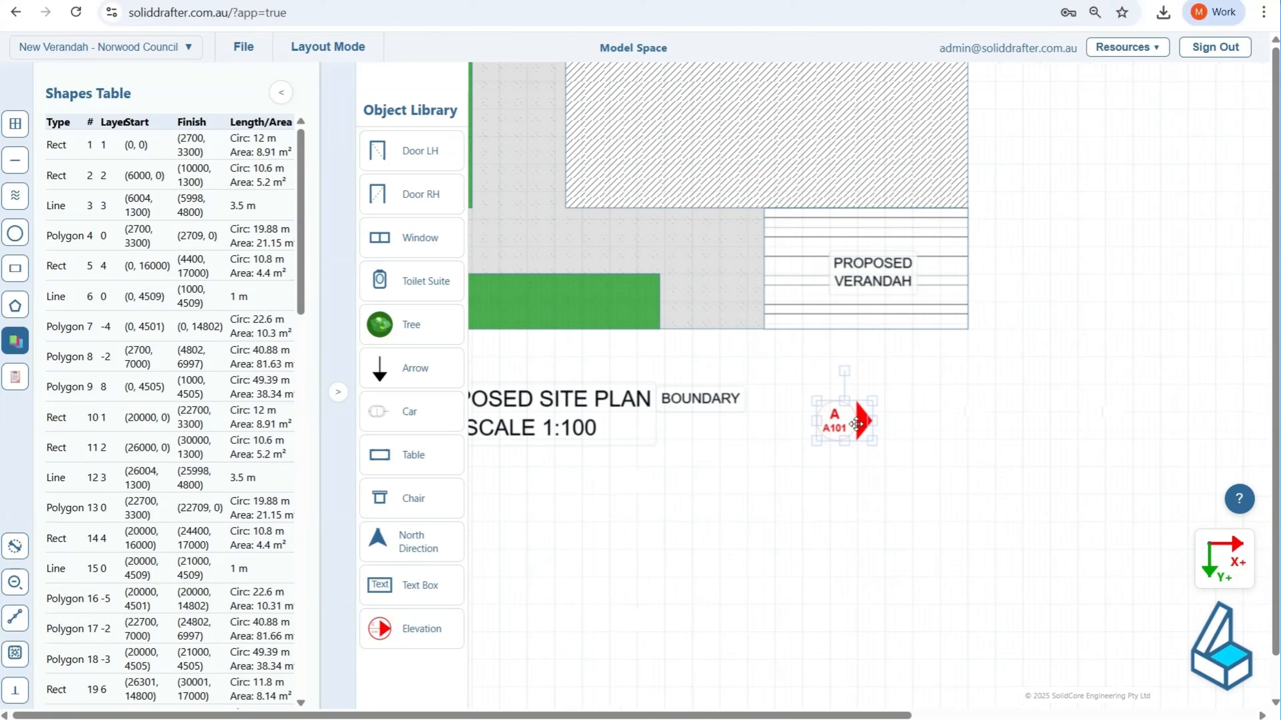
{"action": "mouse_move", "coordinate": [830, 408]}
{"action": "left_mouse_down"}
{"action": "mouse_move", "coordinate": [701, 248]}
{"action": "mouse_move", "coordinate": [716, 262]}
{"action": "left_mouse_up"}
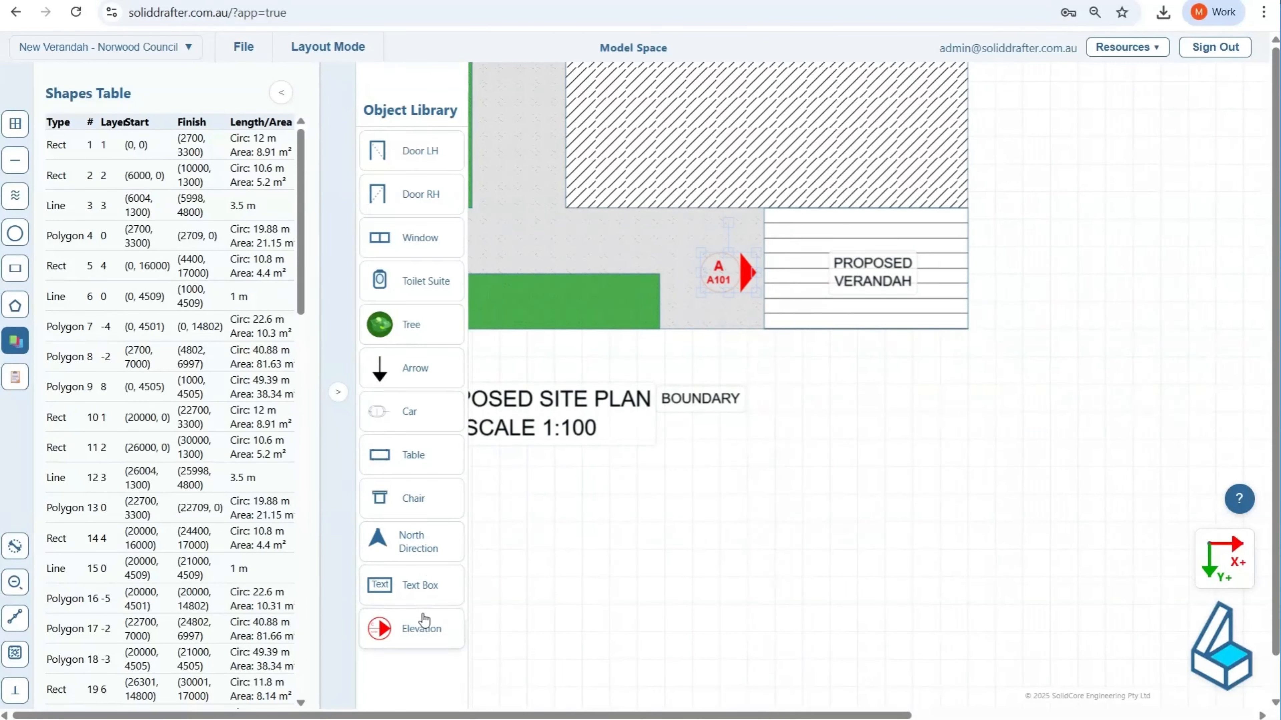
Step: Place a second Elevation marker below the proposed verandah and set its rotation to 270 degrees
{"action": "left_click", "coordinate": [421, 629]}
{"action": "left_click", "coordinate": [801, 387]}
{"action": "left_click", "coordinate": [795, 395]}
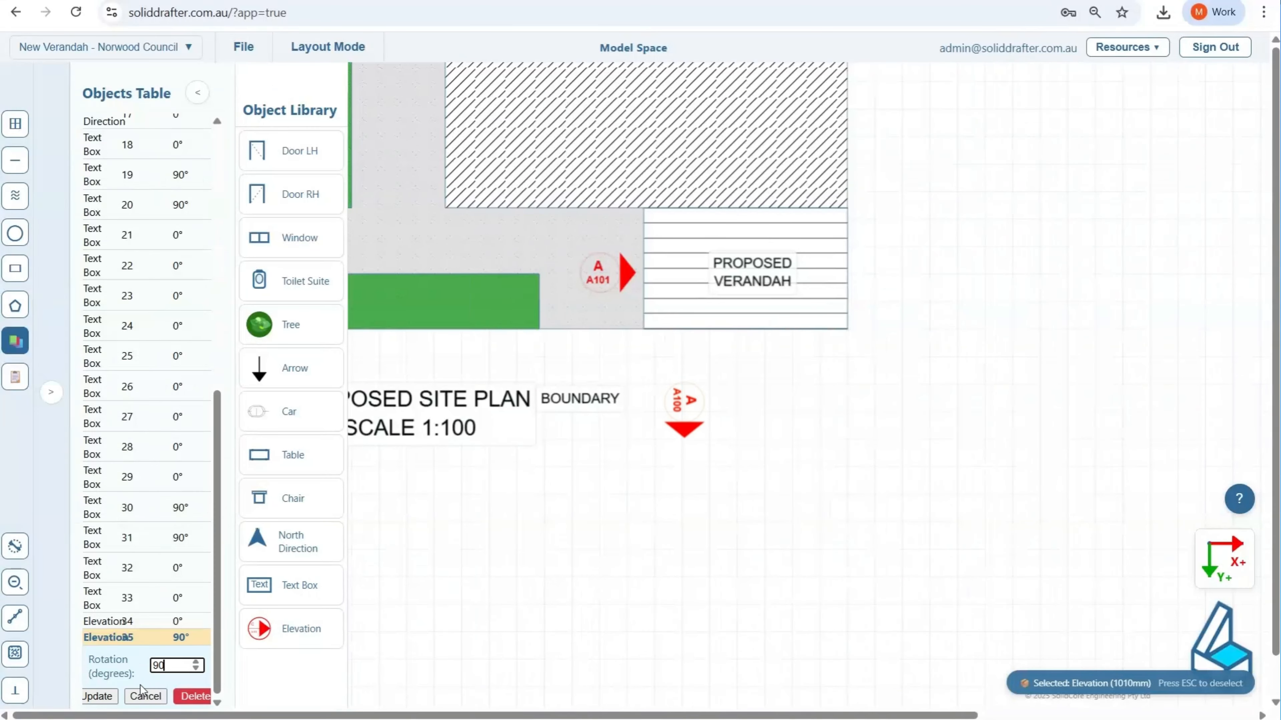
{"action": "left_click", "coordinate": [107, 701]}
{"action": "left_click_drag", "start_coordinate": [183, 666], "coordinate": [134, 668]}
{"action": "type", "text": "270"}
{"action": "left_click", "coordinate": [115, 697]}
Step: Centre the second marker below the verandah and set its elevation letter to B and drawing number to A101
{"action": "mouse_move", "coordinate": [681, 424]}
{"action": "left_mouse_down"}
{"action": "mouse_move", "coordinate": [726, 379]}
{"action": "mouse_move", "coordinate": [749, 393]}
{"action": "left_mouse_up"}
{"action": "double_click", "coordinate": [751, 393]}
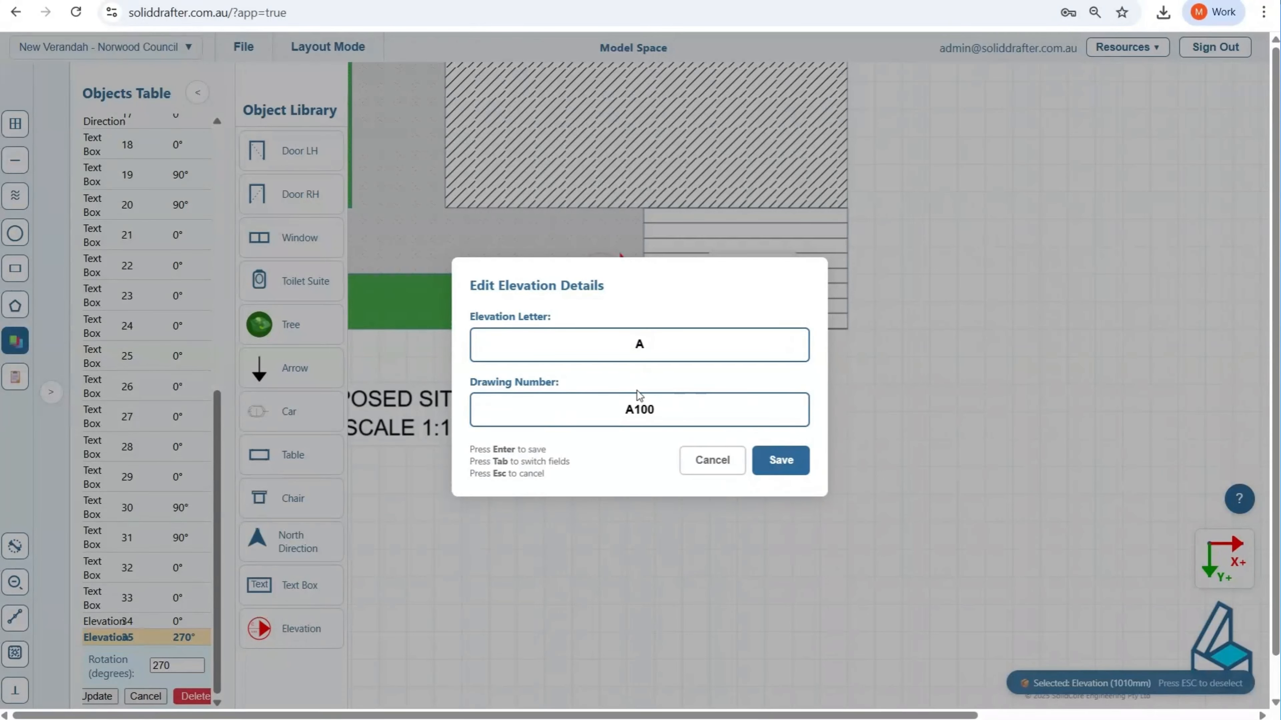
{"action": "left_click", "coordinate": [647, 345]}
{"action": "key", "text": "BackSpace"}
{"action": "type", "text": "B"}
{"action": "left_click", "coordinate": [661, 406]}
{"action": "left_click_drag", "start_coordinate": [661, 406], "coordinate": [641, 407]}
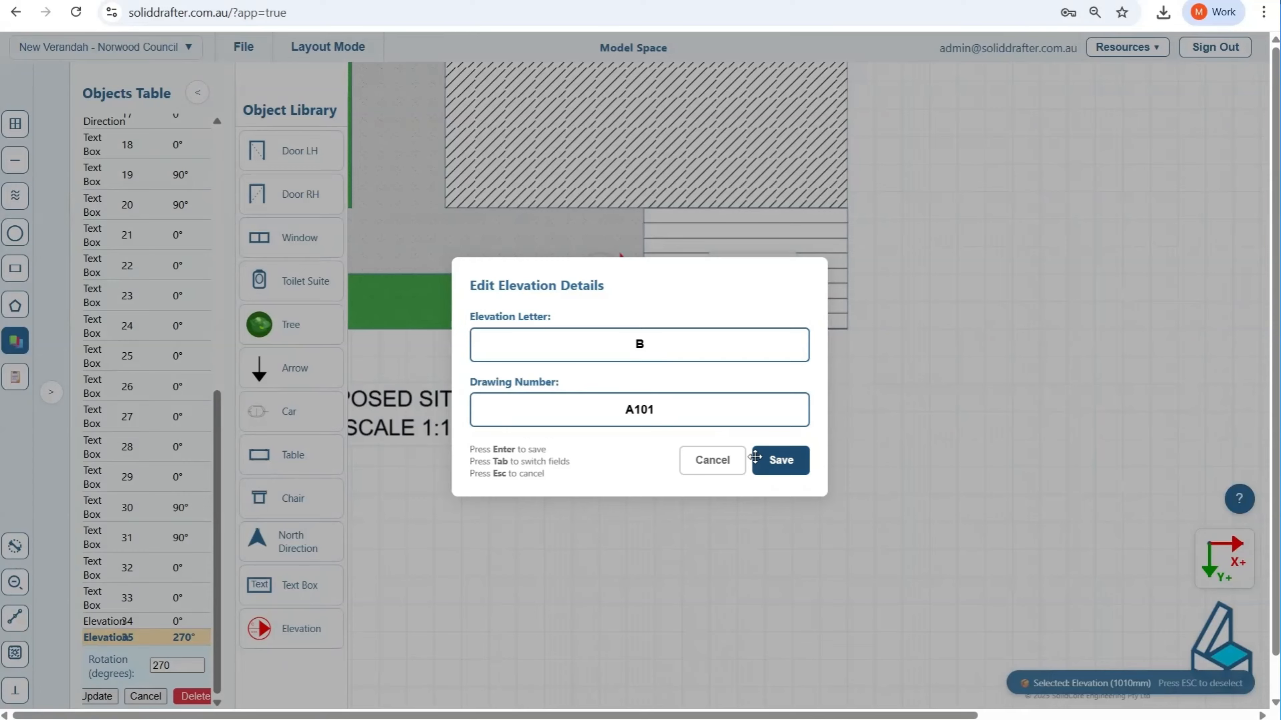
{"action": "key", "text": "Return"}
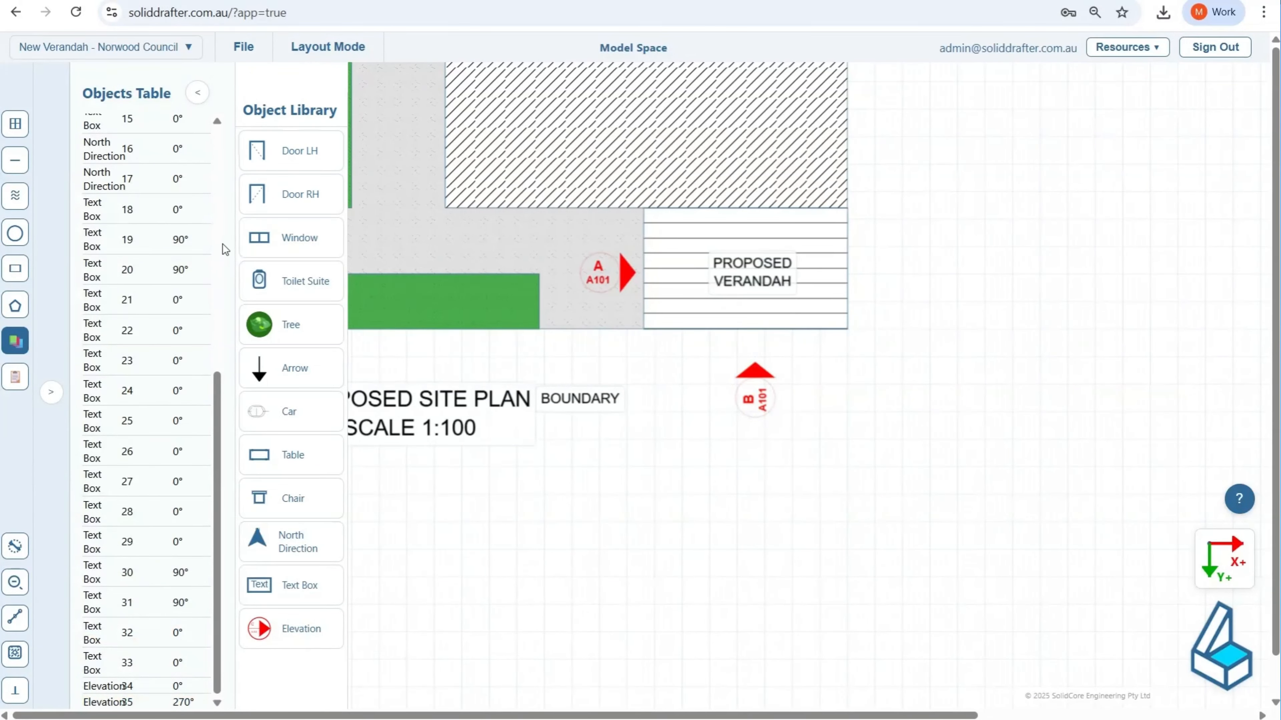
Step: Close the object library, save the project and hide the objects table
{"action": "left_click", "coordinate": [204, 97]}
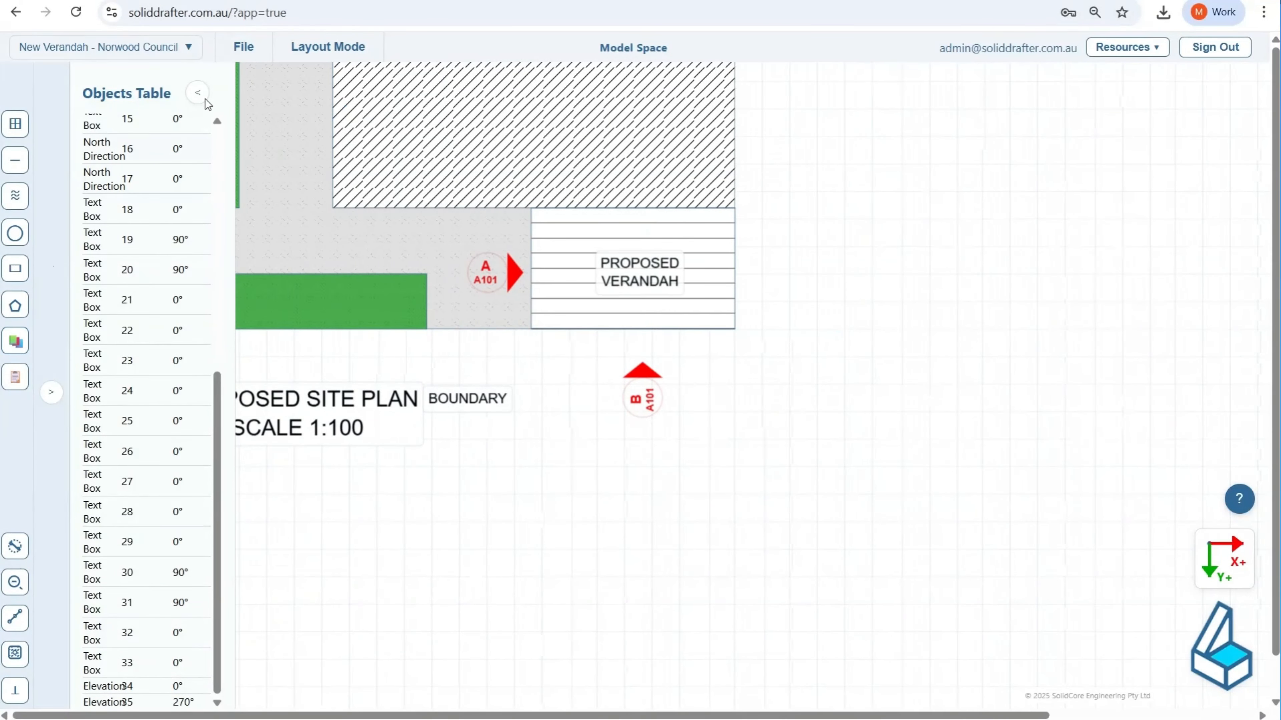
{"action": "mouse_move", "coordinate": [243, 46]}
{"action": "left_click", "coordinate": [241, 109]}
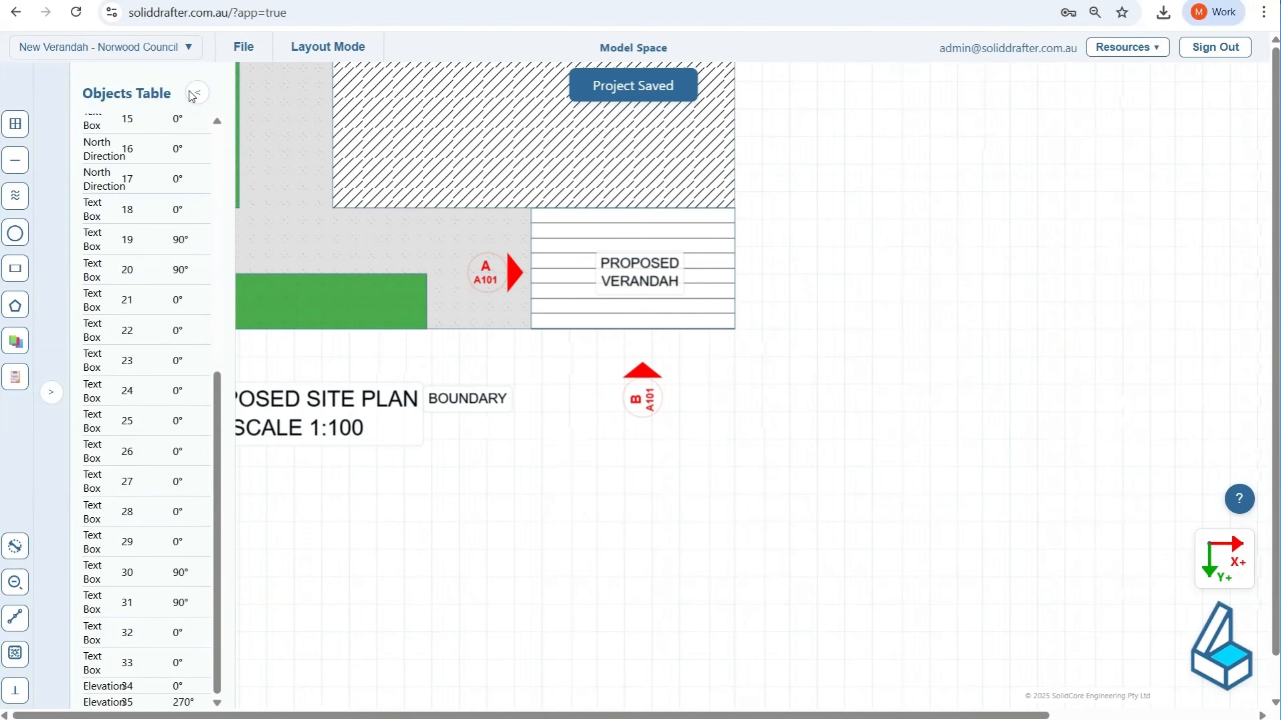
{"action": "left_click", "coordinate": [193, 94]}
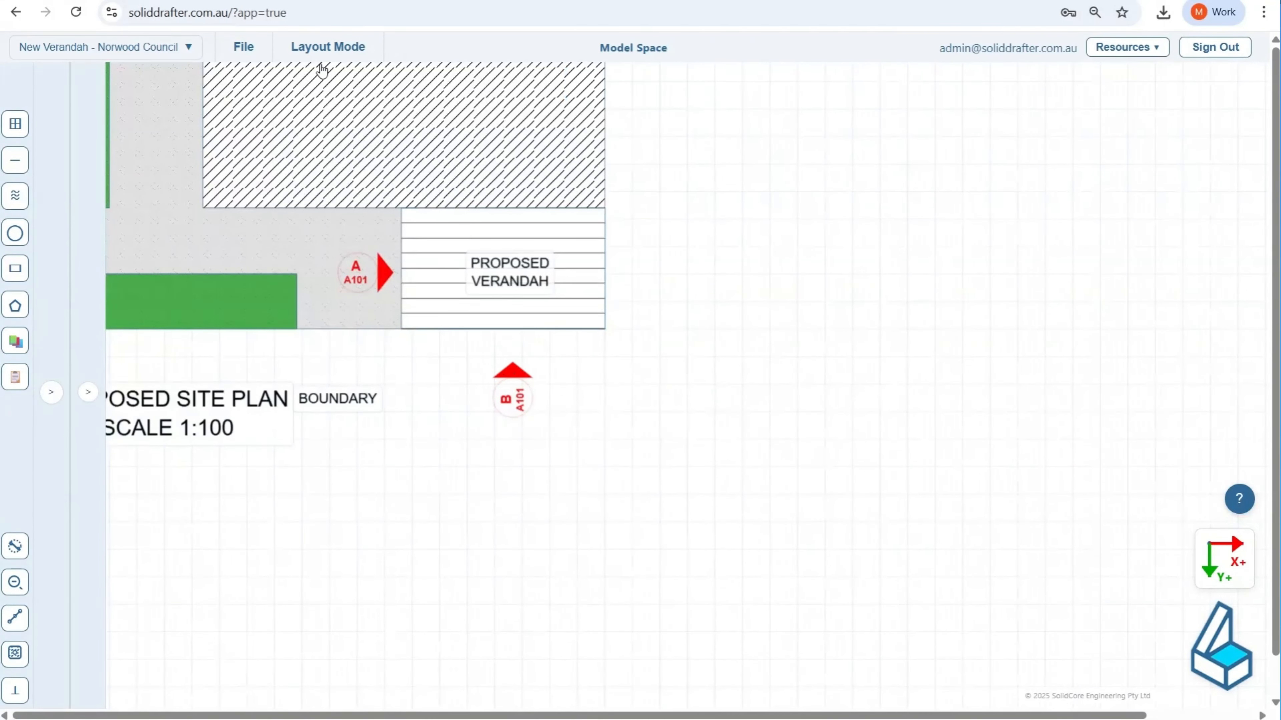
Step: In the EXTERNAL ELEVATIONS layout's project details, enter the client's name, project name New Verandah, the site address and project number P001
{"action": "left_click", "coordinate": [328, 48]}
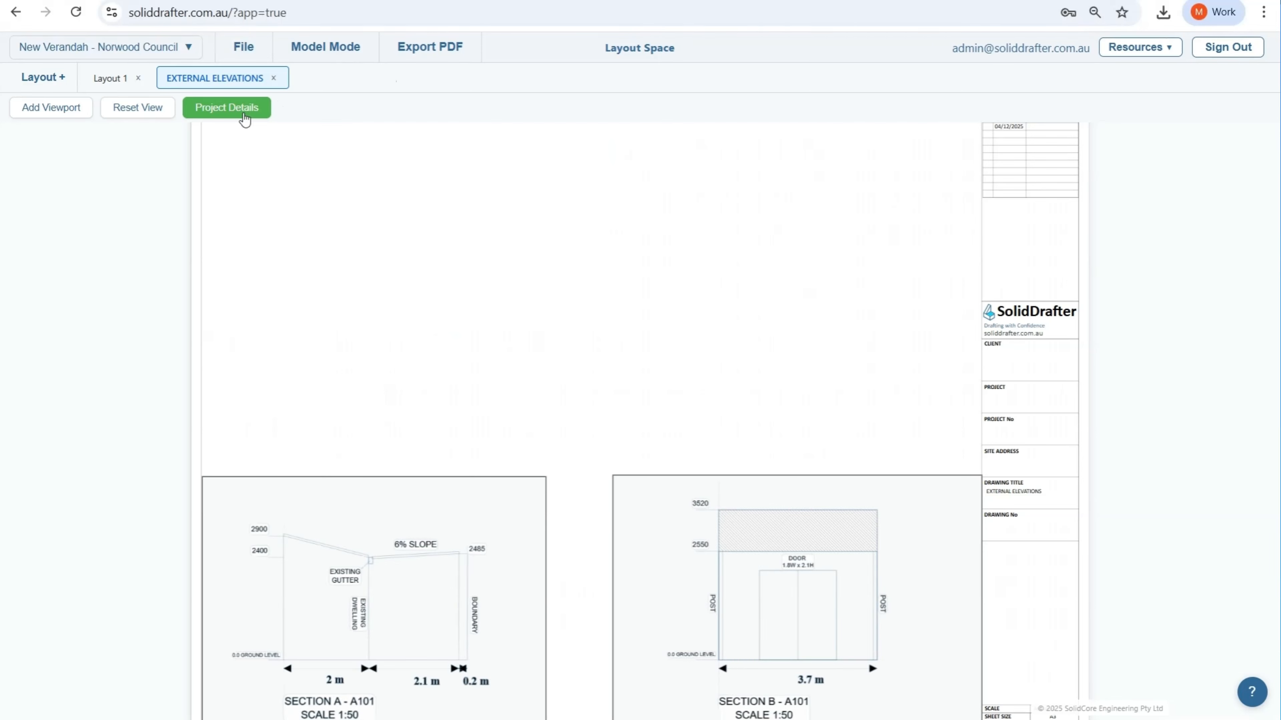
{"action": "left_click", "coordinate": [245, 119]}
{"action": "left_click", "coordinate": [514, 228]}
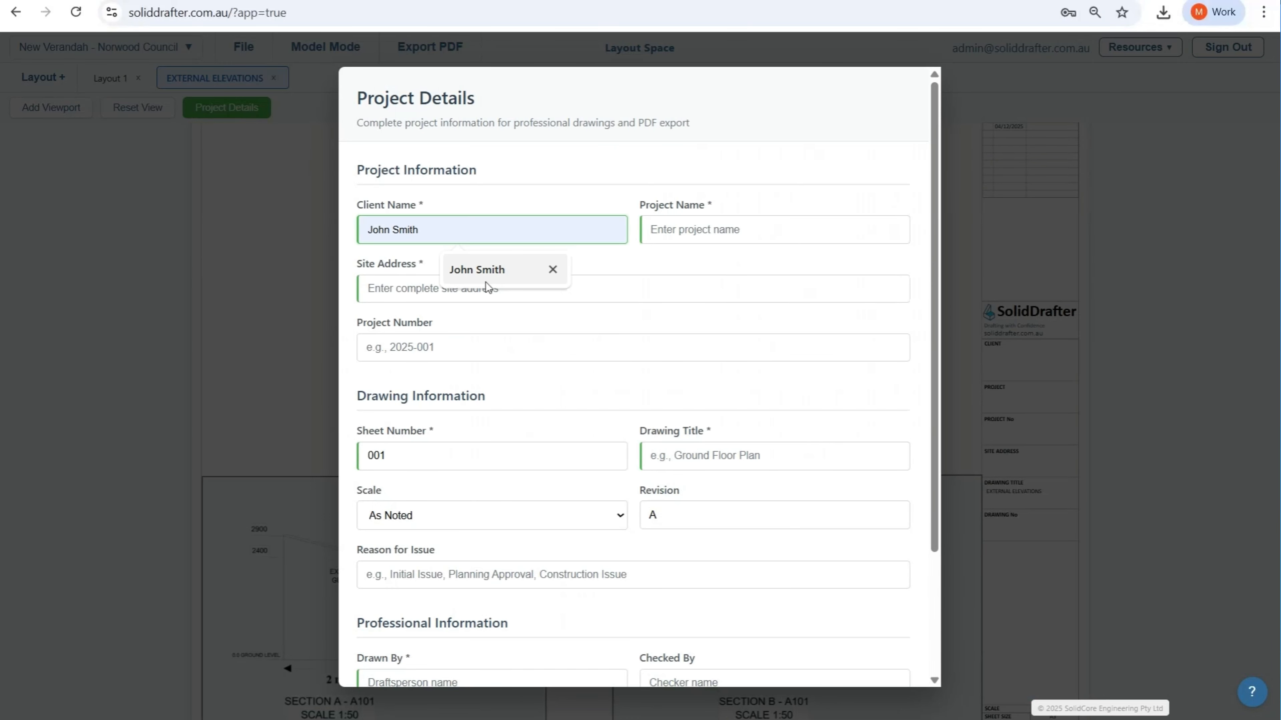
{"action": "left_click", "coordinate": [486, 273]}
{"action": "left_click", "coordinate": [706, 235]}
{"action": "left_click", "coordinate": [766, 282]}
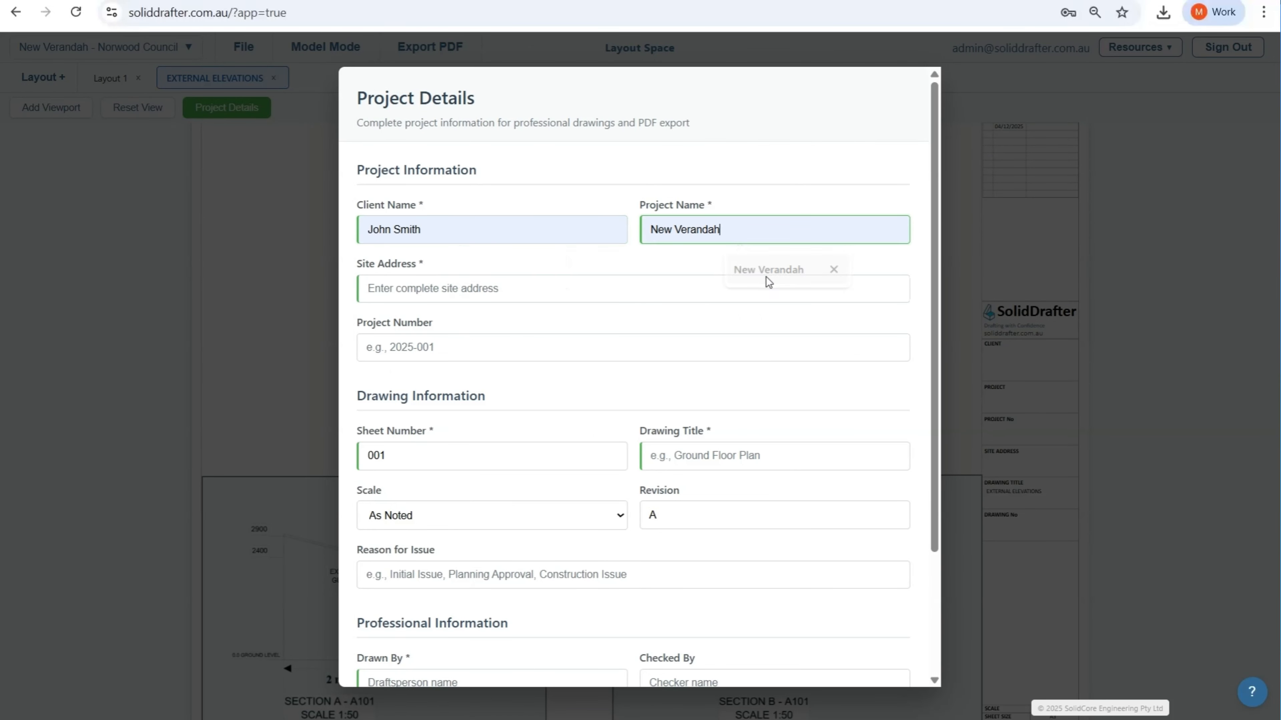
{"action": "left_click", "coordinate": [408, 289]}
{"action": "left_click", "coordinate": [507, 329]}
{"action": "left_click", "coordinate": [457, 347]}
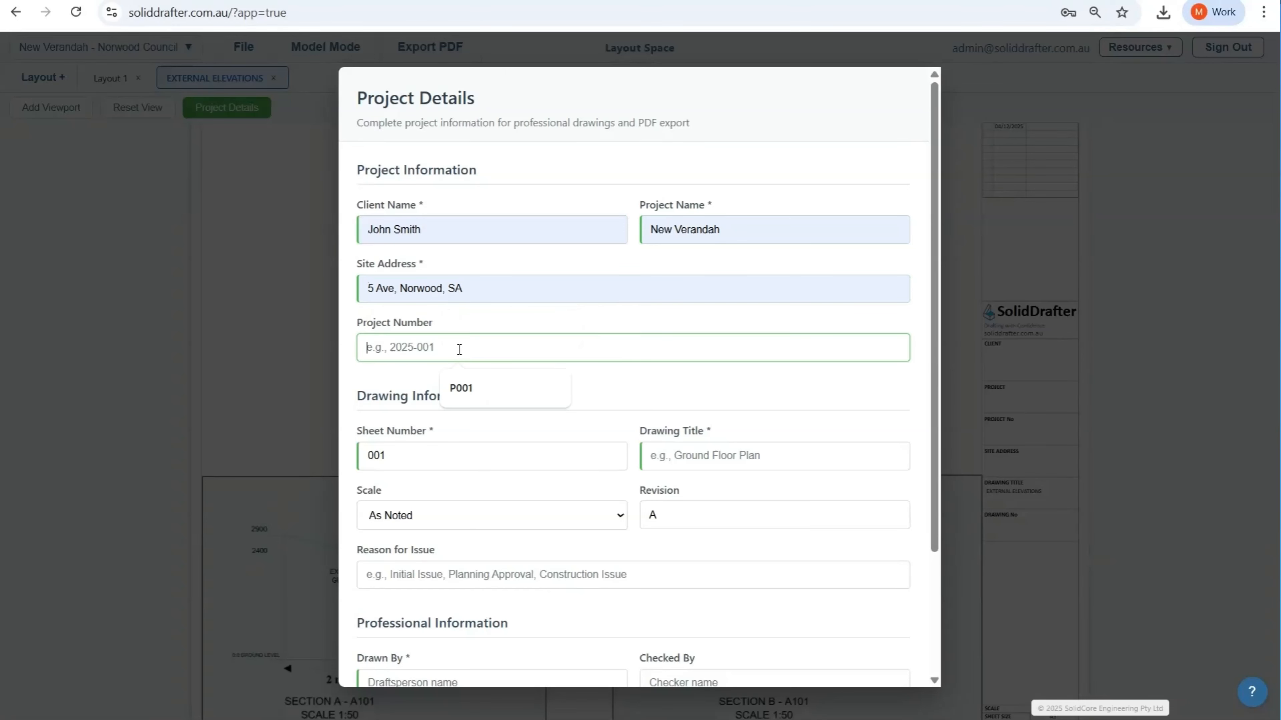
{"action": "left_click", "coordinate": [469, 394]}
Step: Replace the sheet number in the project details with A101
{"action": "left_click", "coordinate": [429, 464]}
{"action": "key", "text": "ctrl+a"}
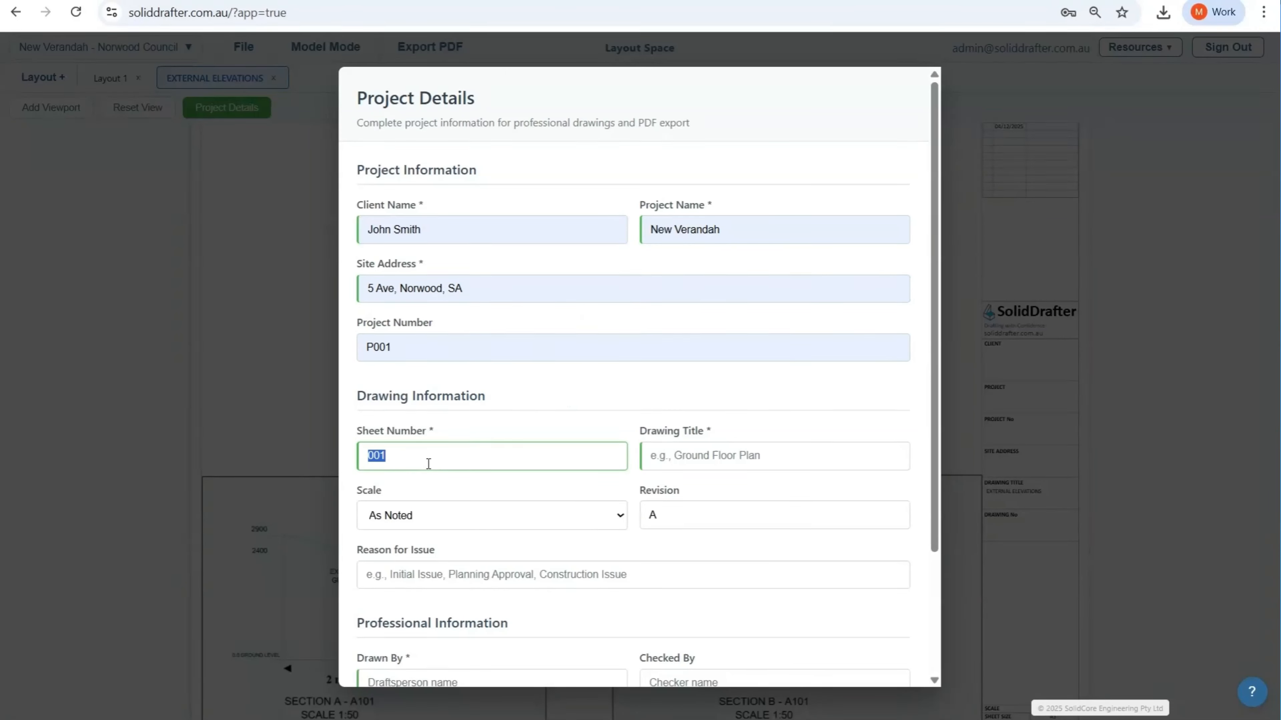
{"action": "key", "text": "BackSpace"}
{"action": "left_click", "coordinate": [460, 497]}
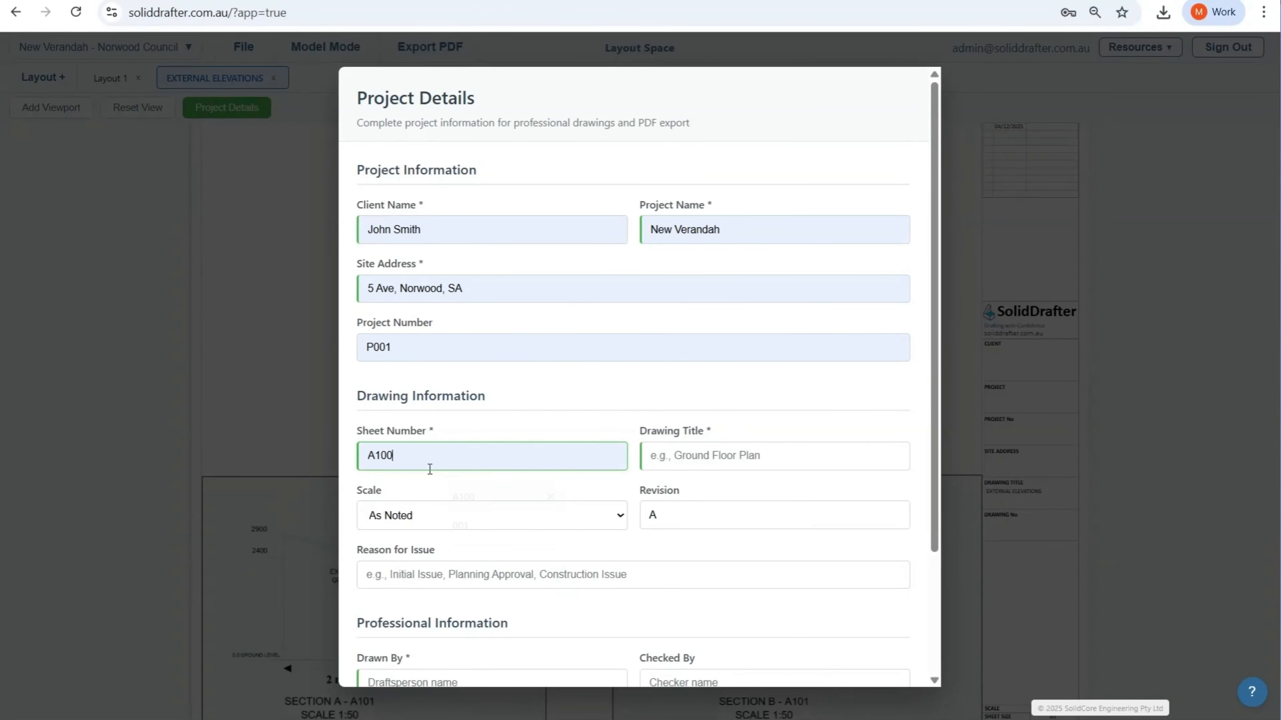
{"action": "key", "text": "BackSpace"}
{"action": "type", "text": "1"}
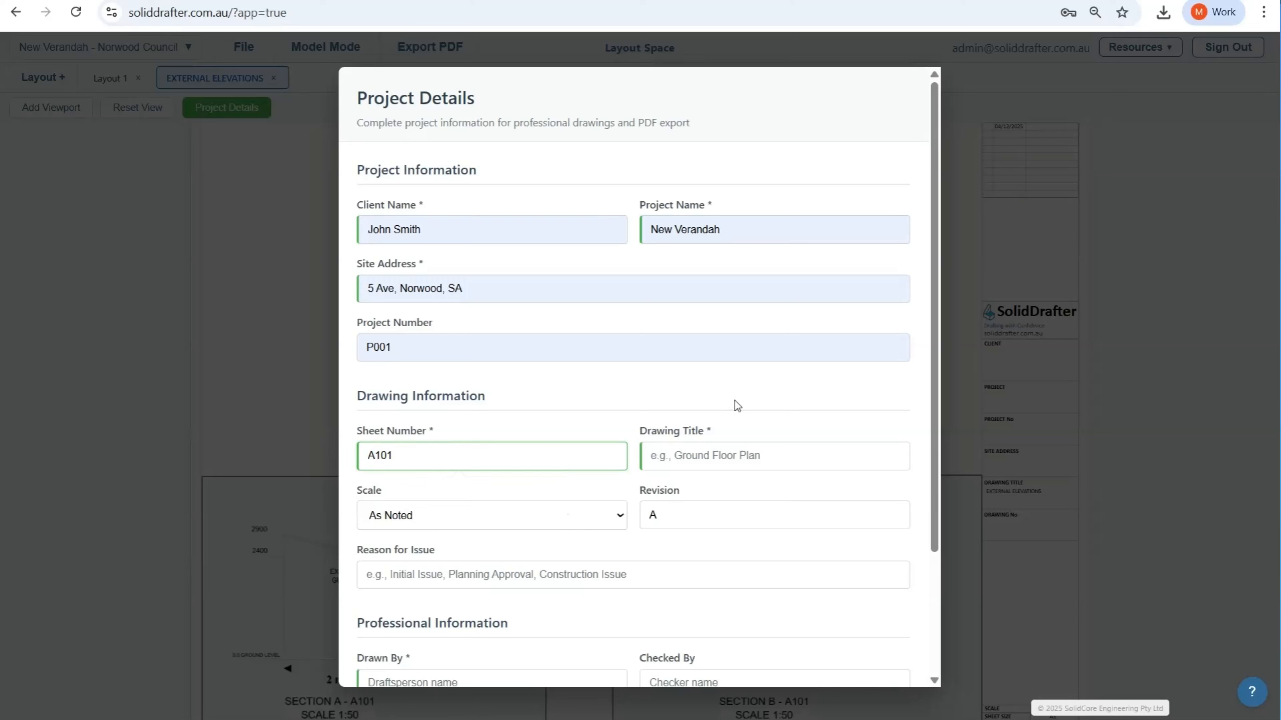
Step: Set the drawing title to EXTERNAL ELEVATIONS and the reason for issue to Council Approvals
{"action": "left_click", "coordinate": [742, 455]}
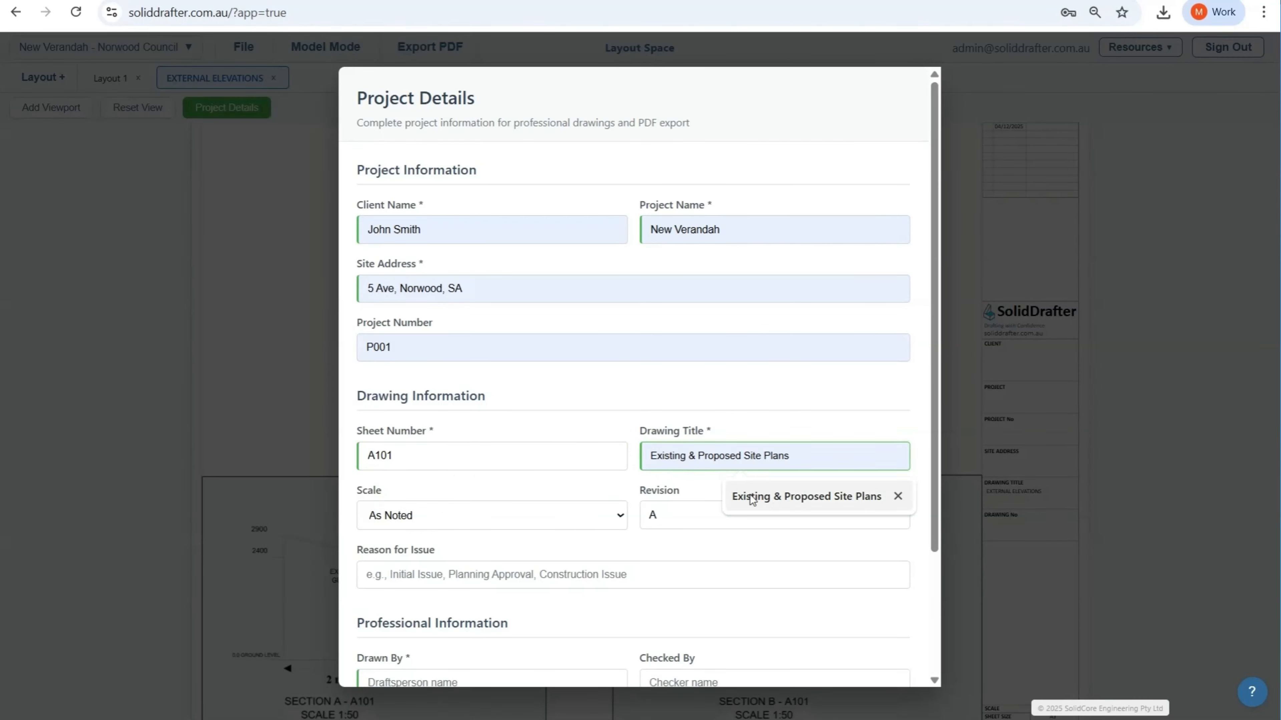
{"action": "type", "text": "E"}
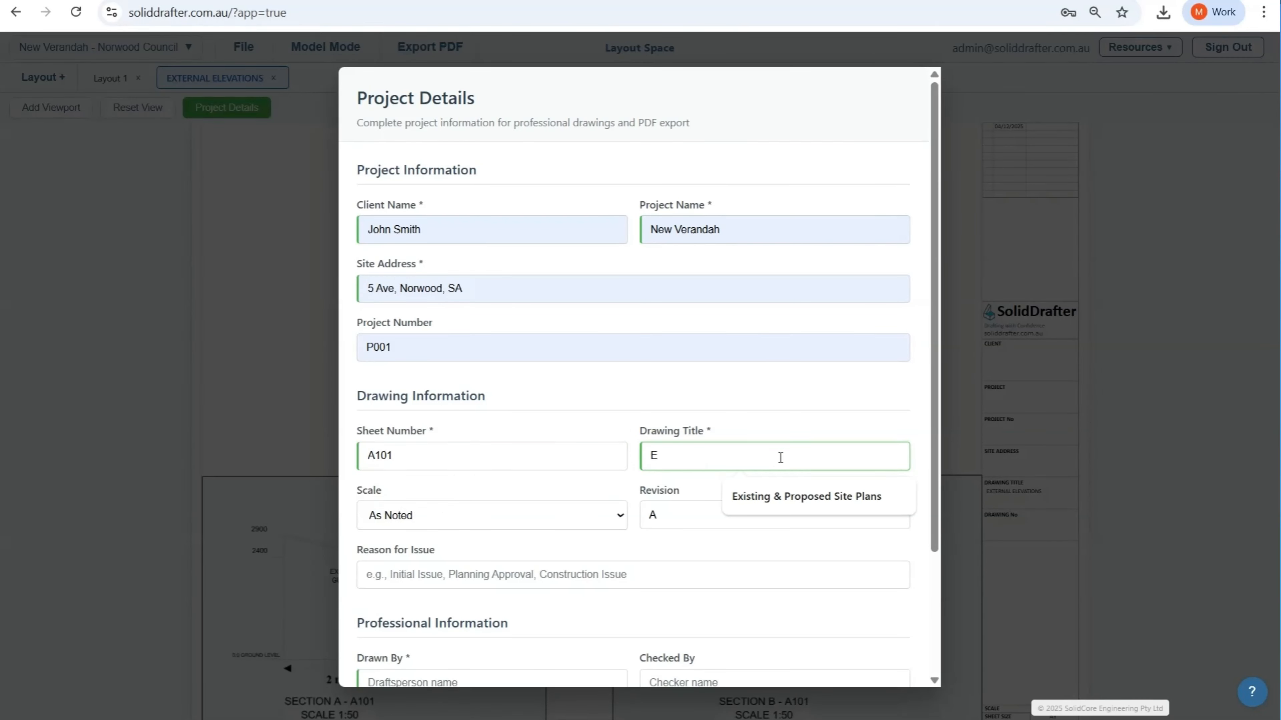
{"action": "type", "text": "XTERNAL ELEVATIONS"}
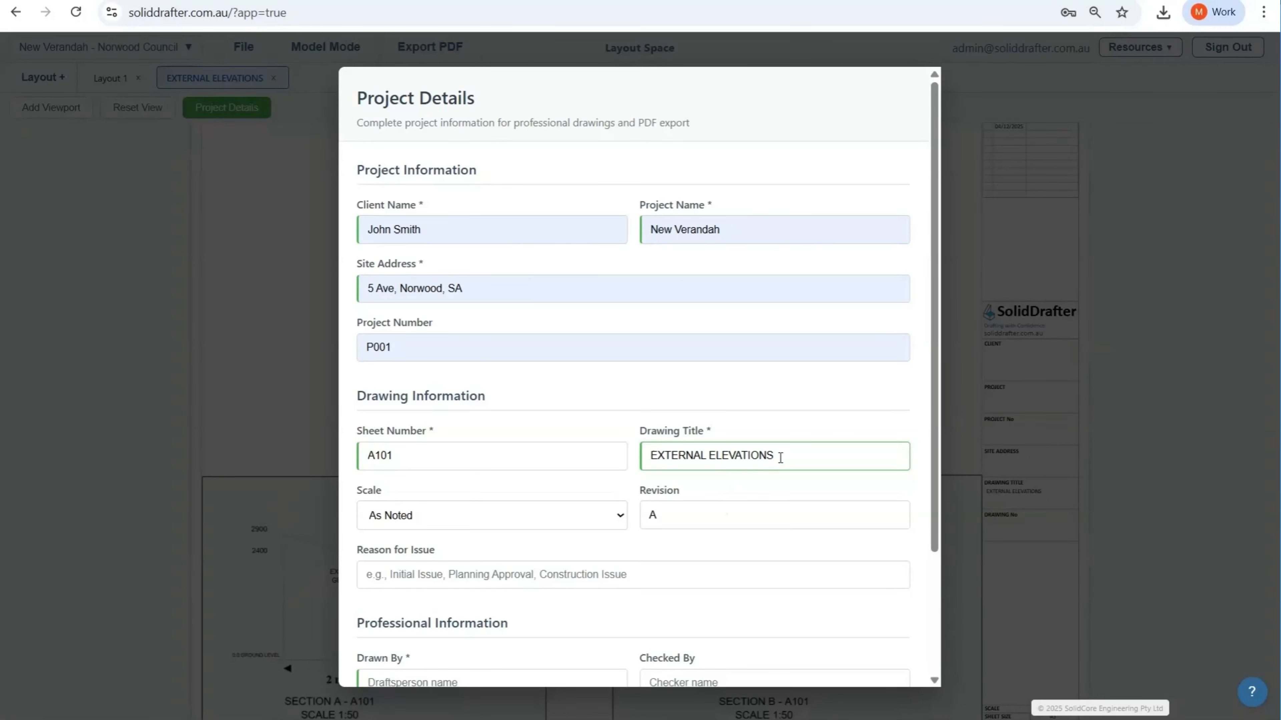
{"action": "left_click", "coordinate": [514, 580]}
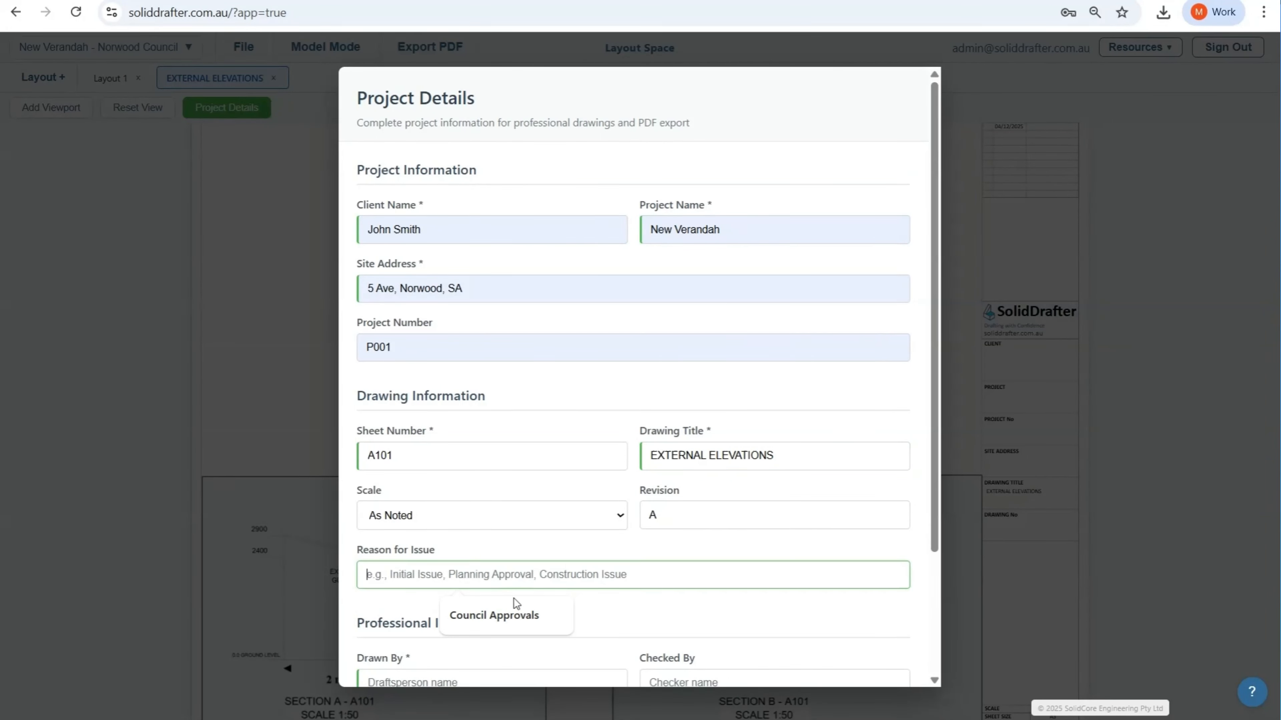
{"action": "left_click", "coordinate": [514, 611]}
Step: Enter the drafter's and checker's initials under Drawn By and Checked By, and save the project details
{"action": "scroll", "coordinate": [548, 539], "scroll_direction": "down", "scroll_amount": 1}
{"action": "scroll", "coordinate": [549, 539], "scroll_direction": "down", "scroll_amount": 3}
{"action": "left_click", "coordinate": [477, 517]}
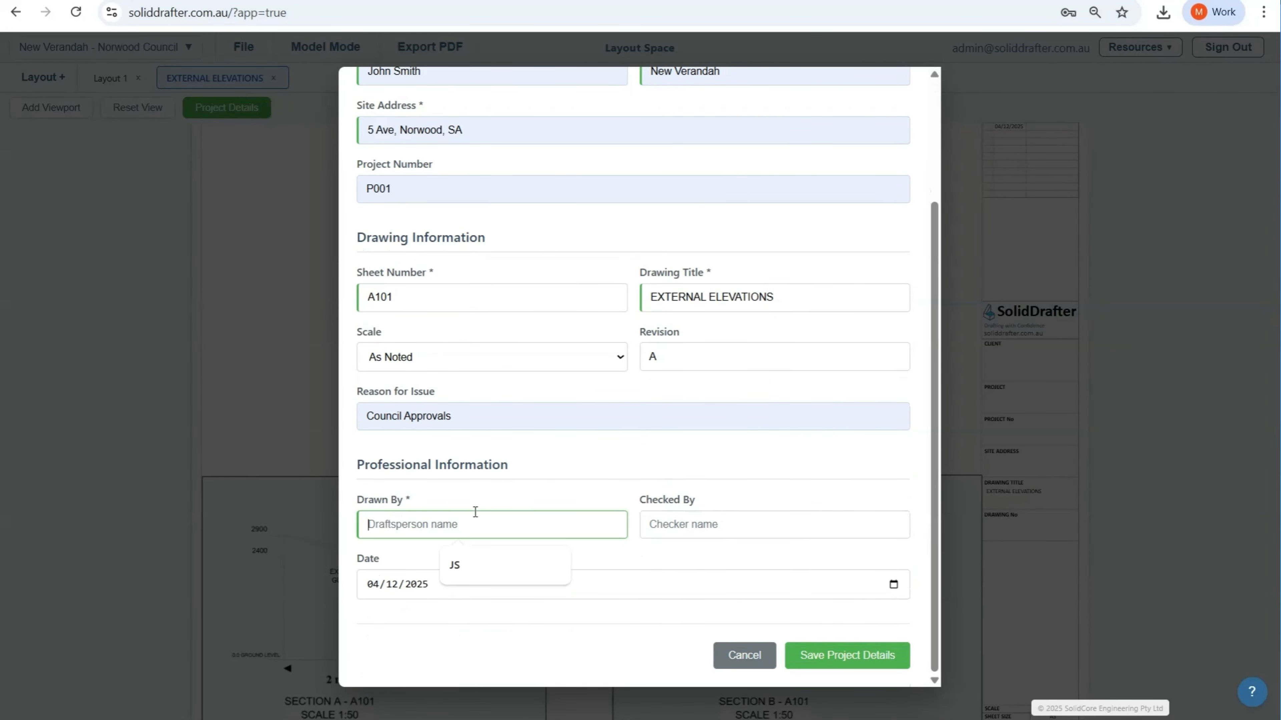
{"action": "type", "text": "JS"}
{"action": "left_click", "coordinate": [702, 538]}
{"action": "type", "text": "JS"}
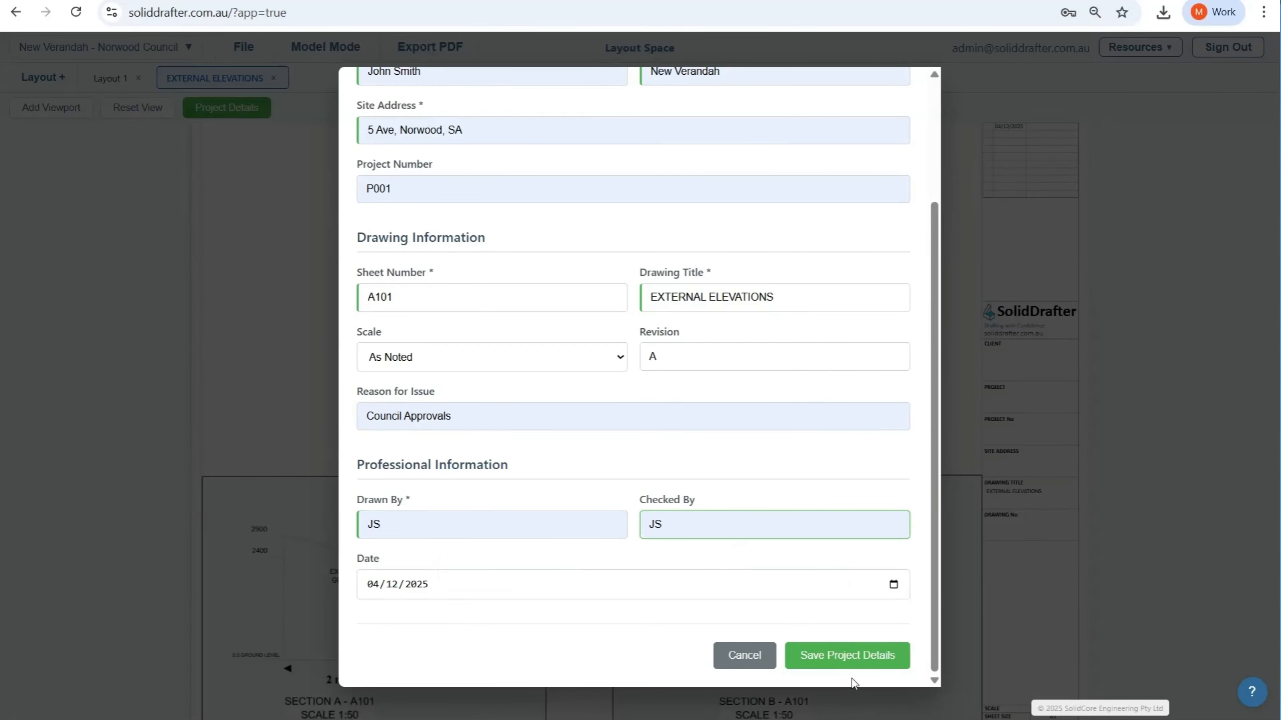
{"action": "left_click", "coordinate": [853, 657]}
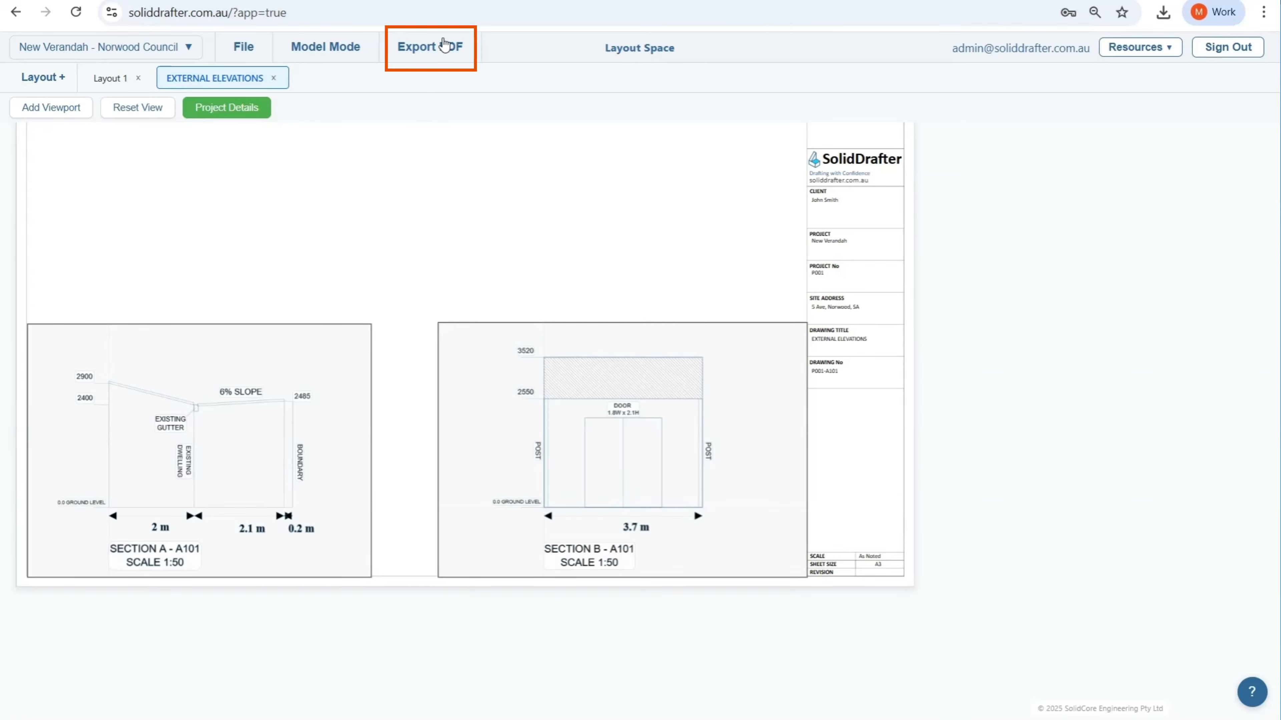
Step: Export the EXTERNAL ELEVATIONS sheet as a PDF and open it to check both sections and the title block
{"action": "left_click", "coordinate": [444, 45]}
{"action": "left_click", "coordinate": [1007, 60]}
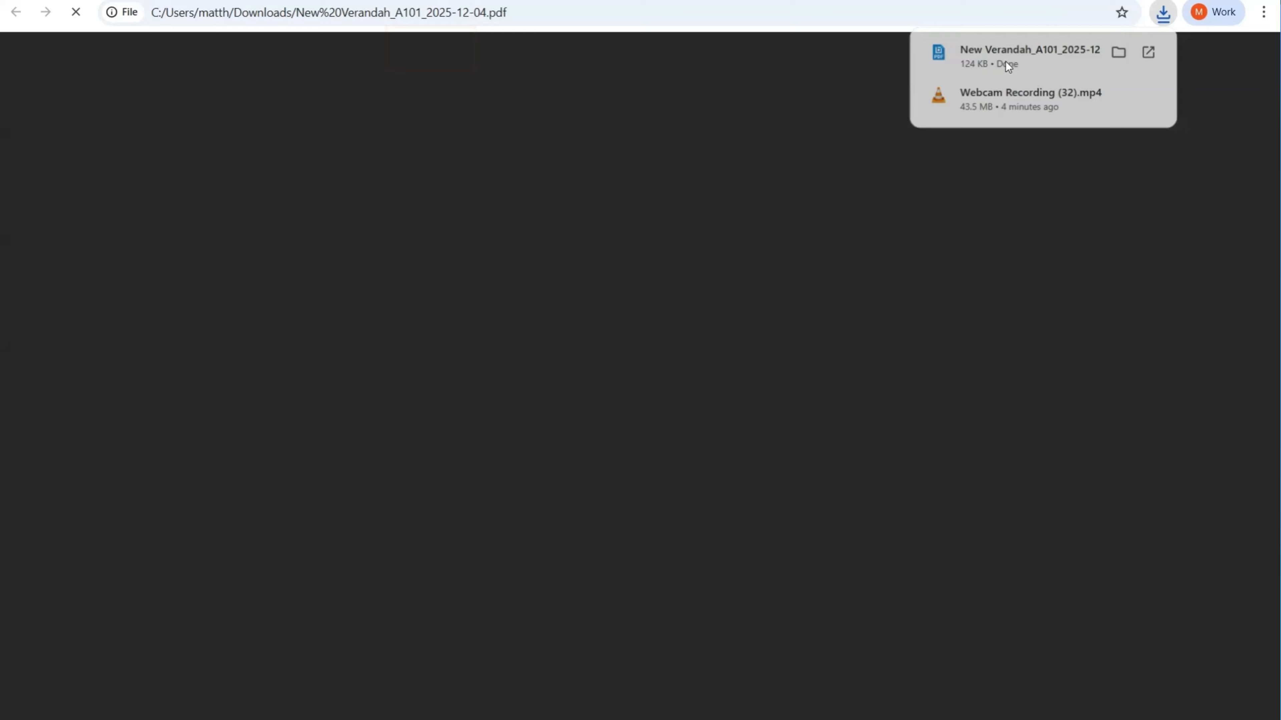
{"action": "scroll", "coordinate": [472, 629], "scroll_direction": "down", "scroll_amount": 1}
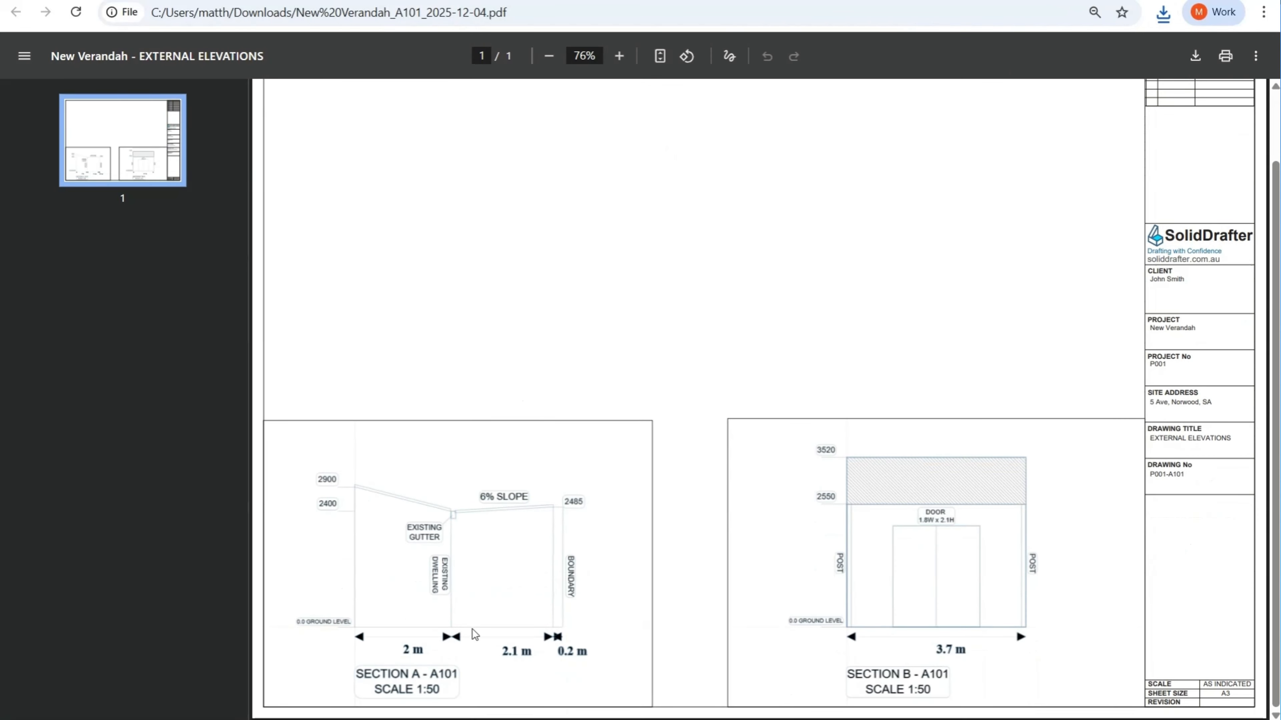
{"action": "scroll", "coordinate": [397, 607], "scroll_direction": "up", "scroll_amount": 2, "text": "ctrl"}
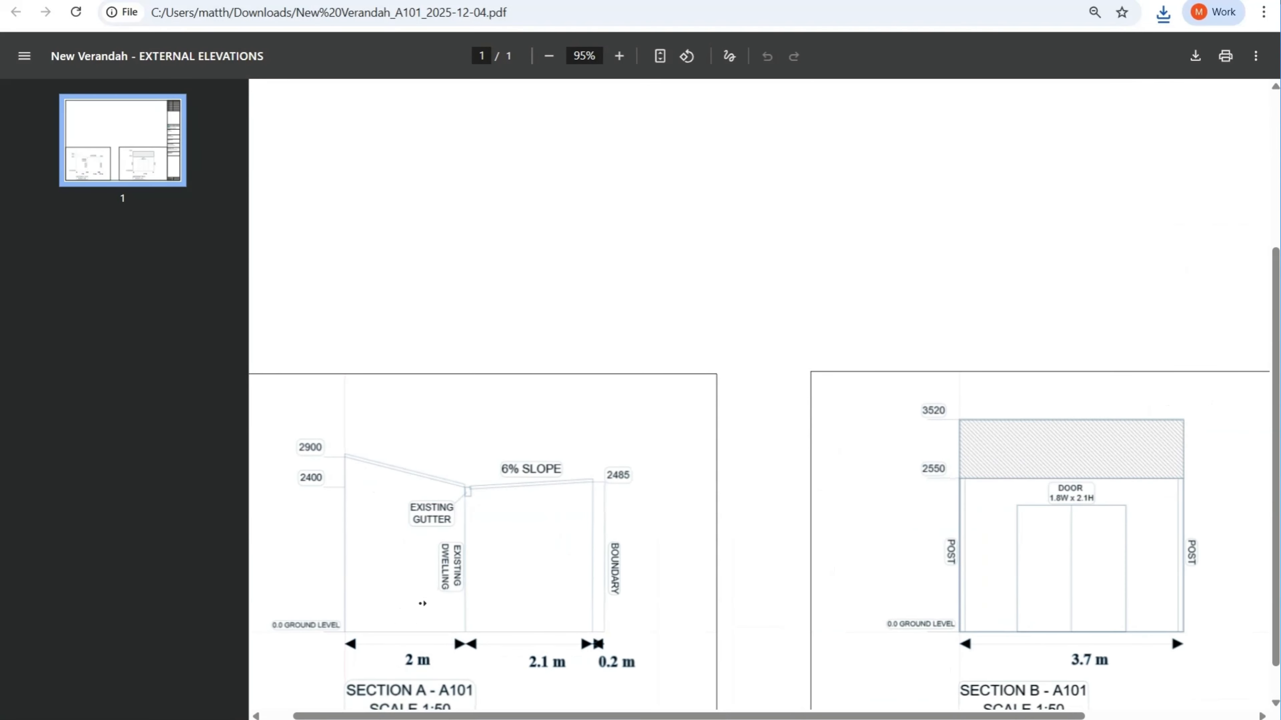
{"action": "scroll", "coordinate": [429, 611], "scroll_direction": "right", "scroll_amount": 5}
{"action": "scroll", "coordinate": [570, 644], "scroll_direction": "down", "scroll_amount": 1}
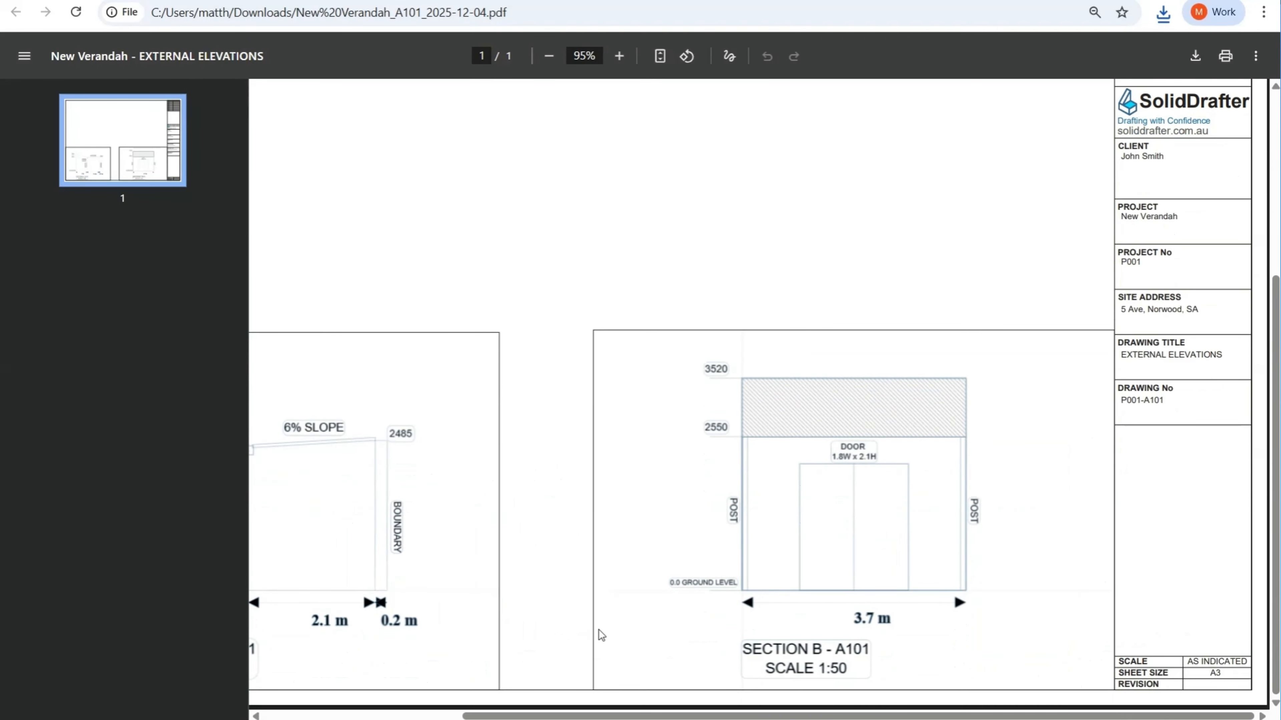